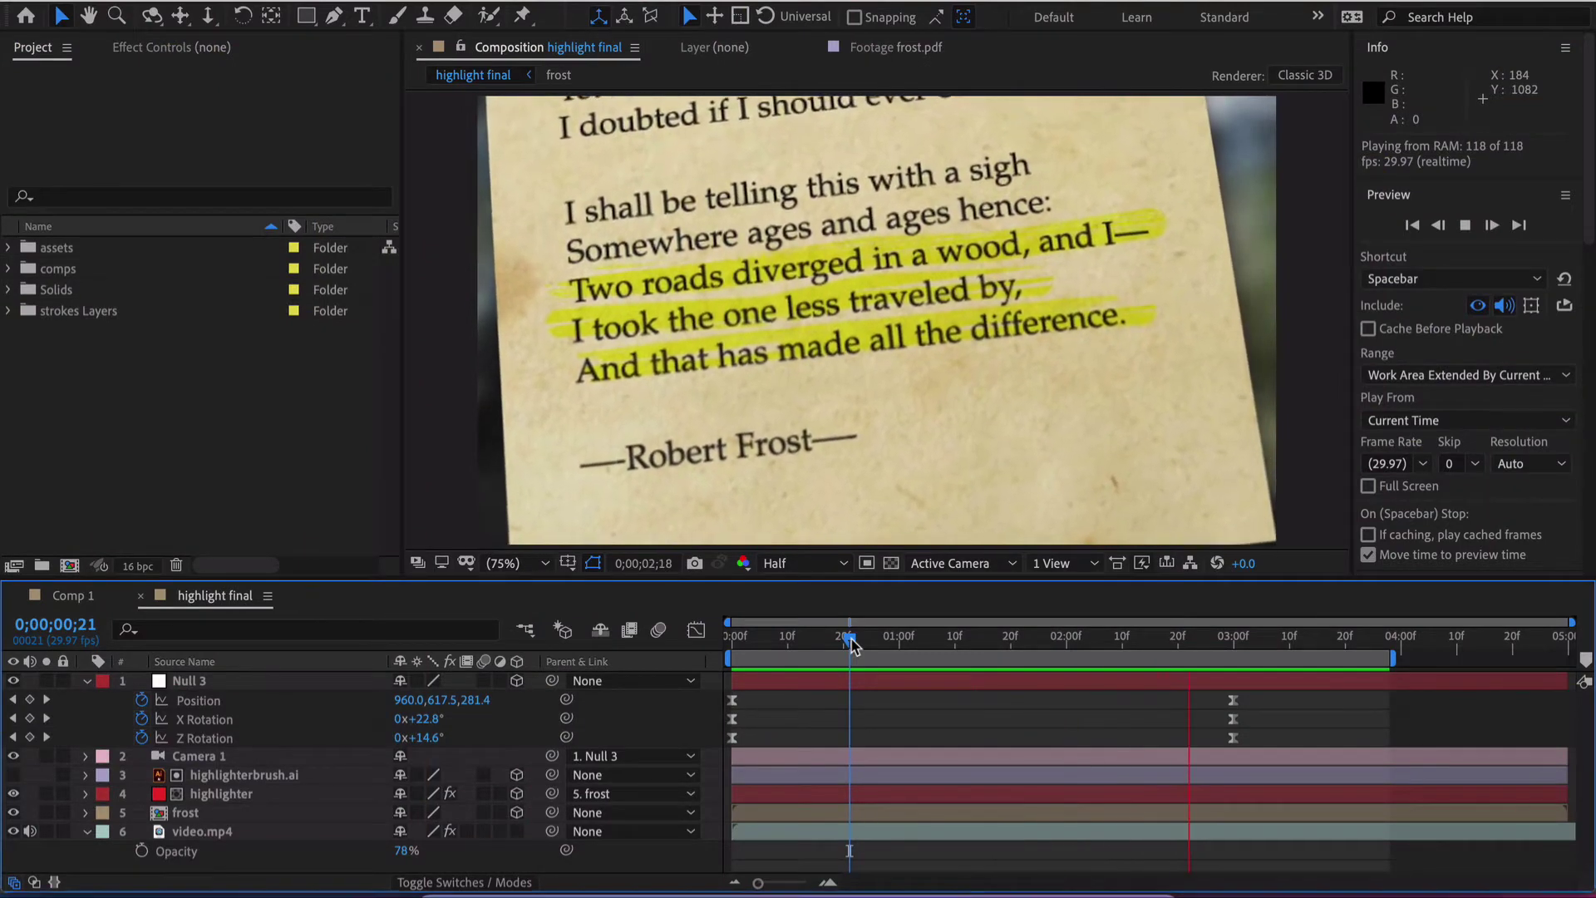
Stop playback and create a 1000 × 2000 px composition named 'text'.
click(68, 575)
key(ctrl+n)
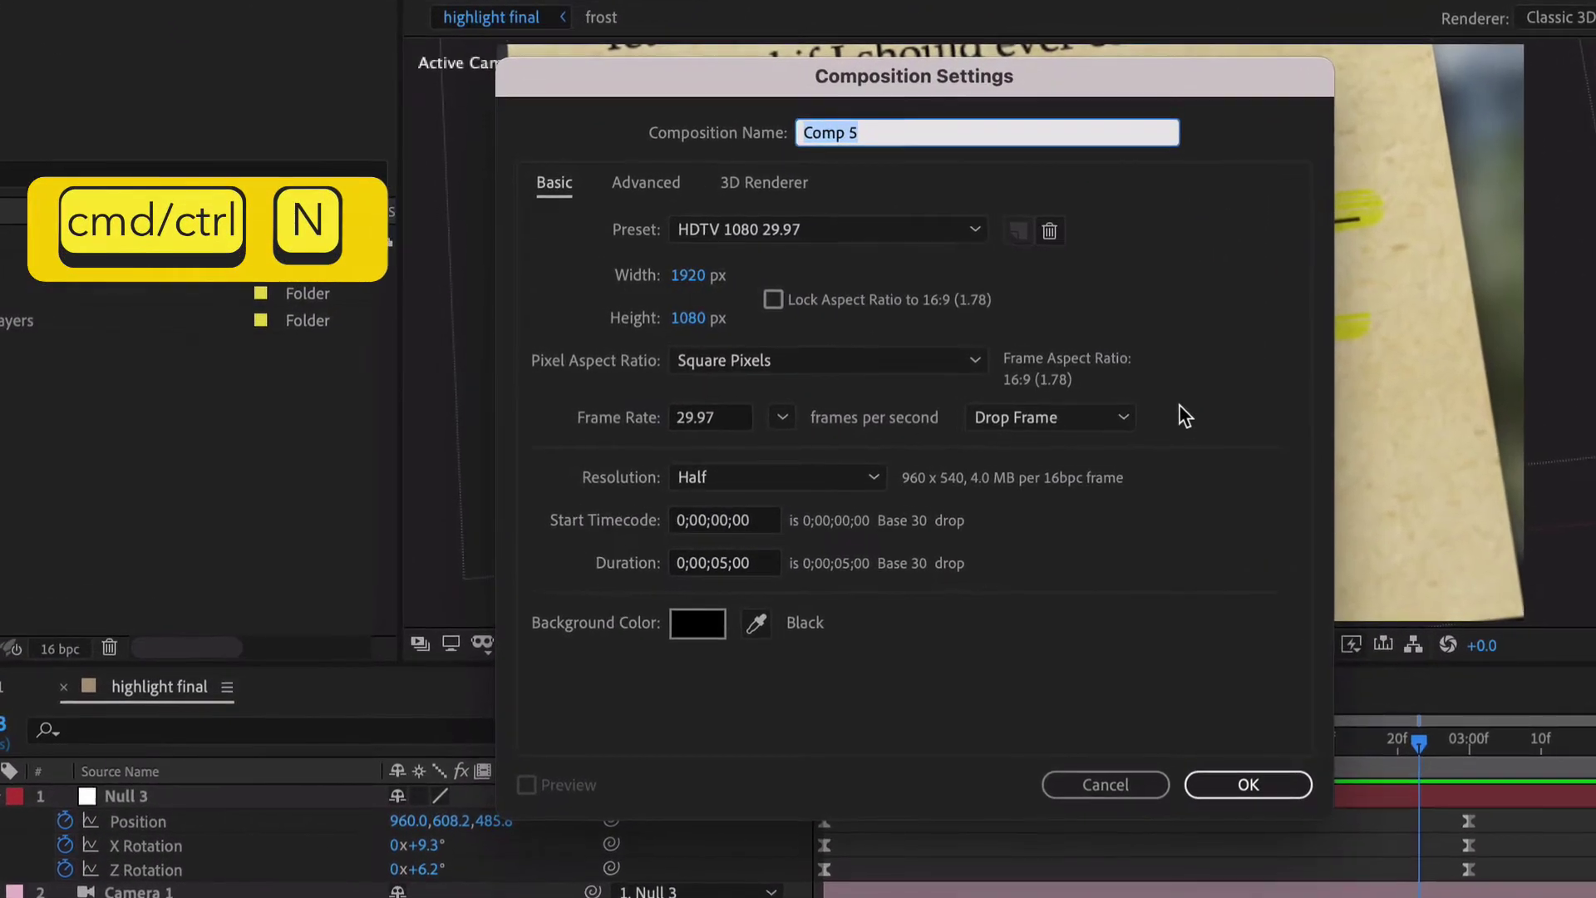
click(689, 275)
text(1)
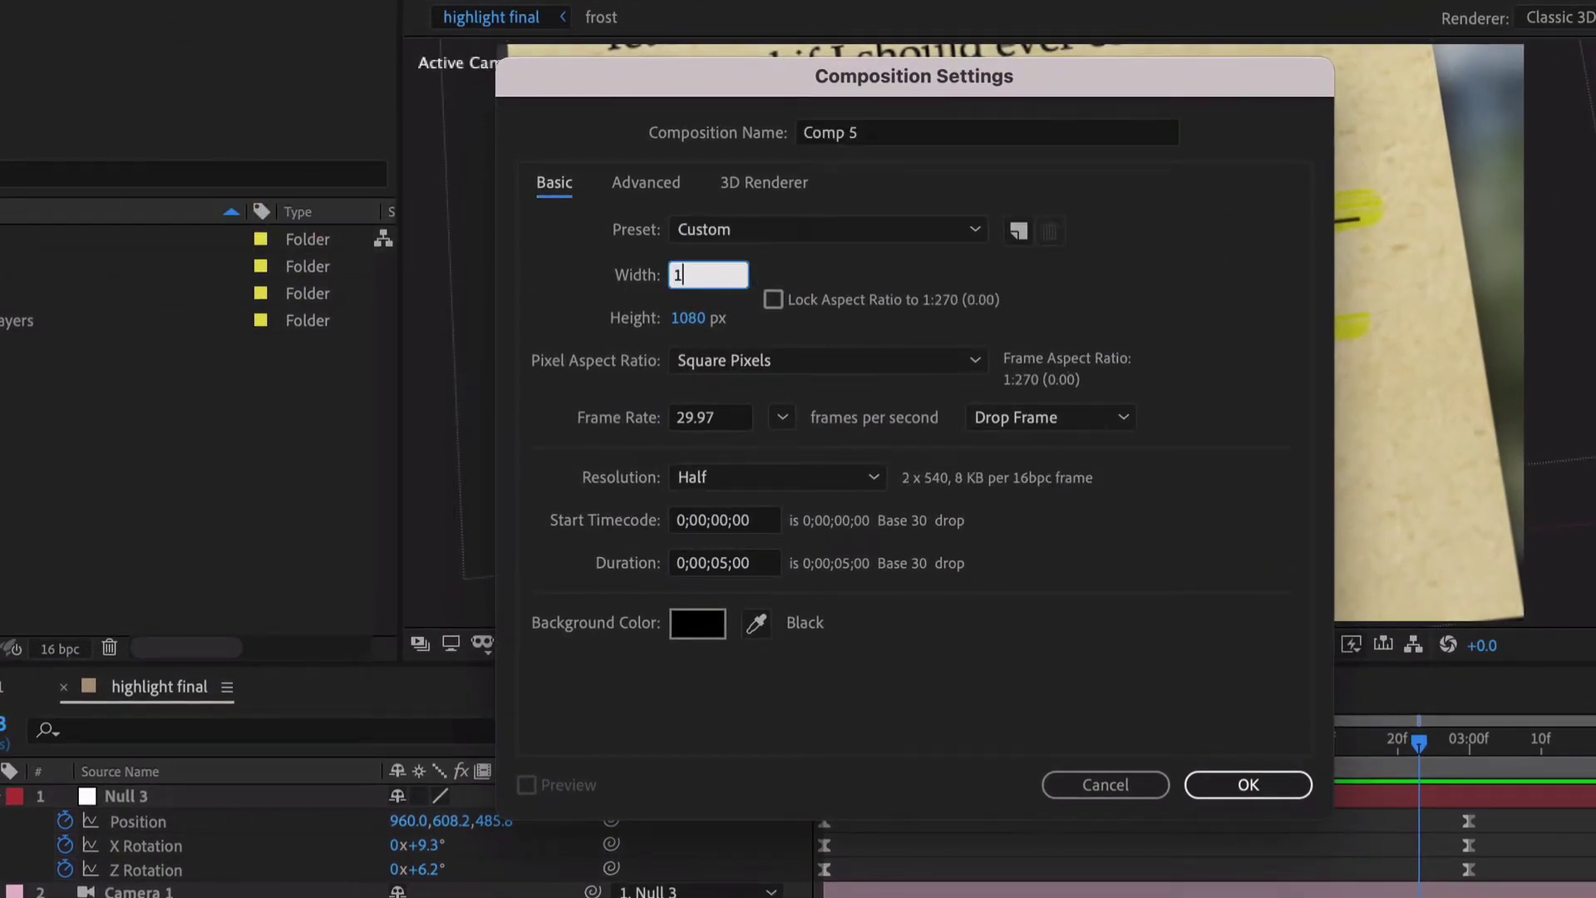
text(00)
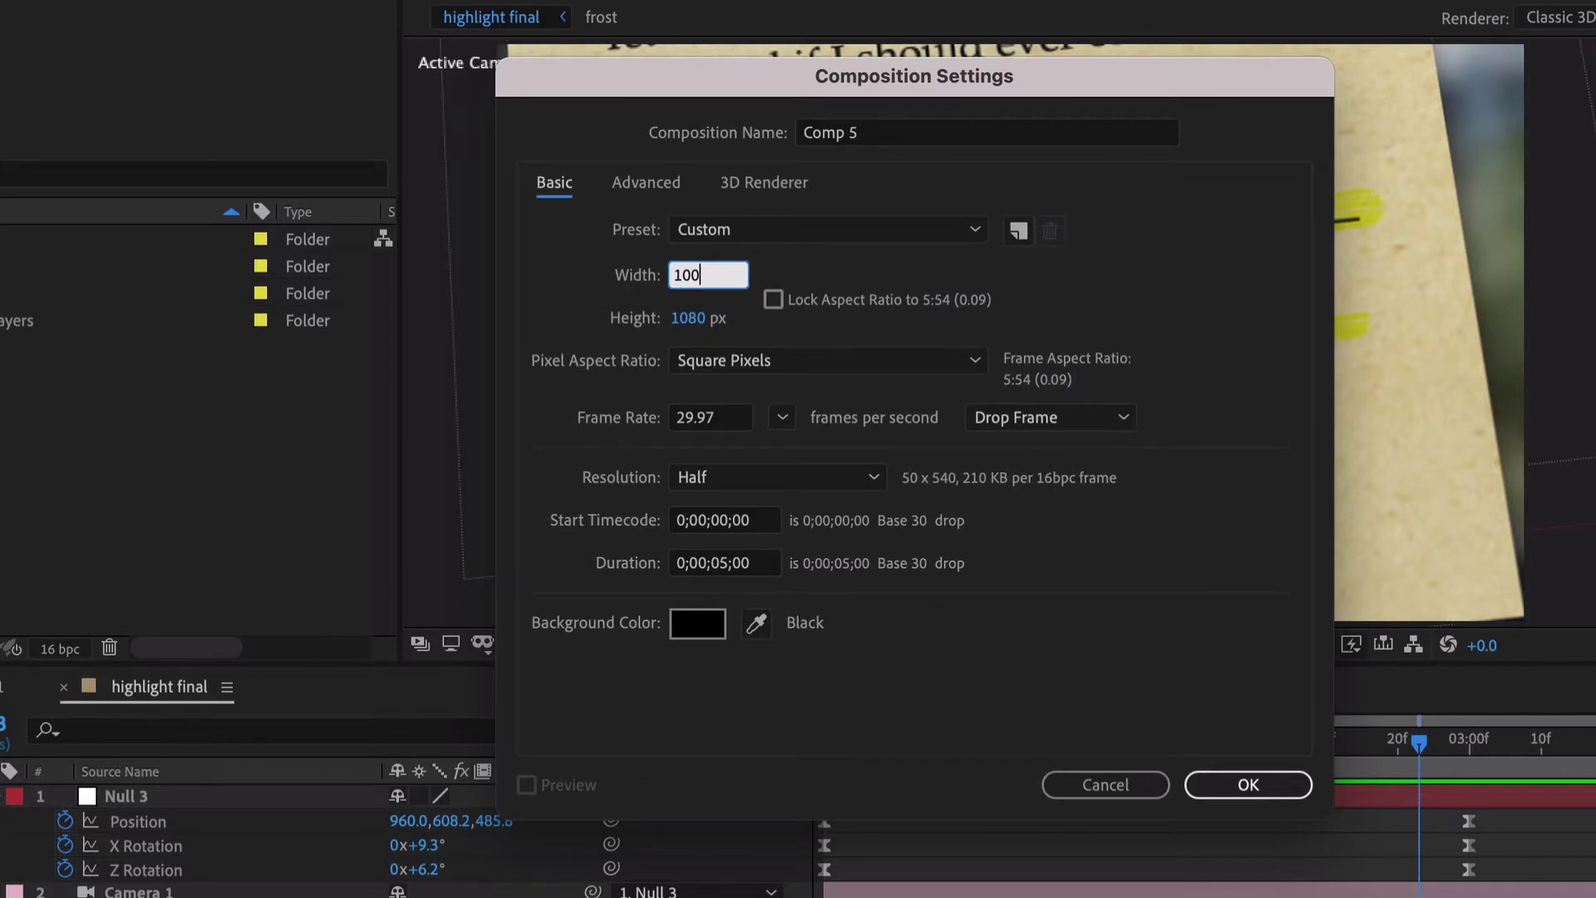
text(0)
key(Tab)
text(2000)
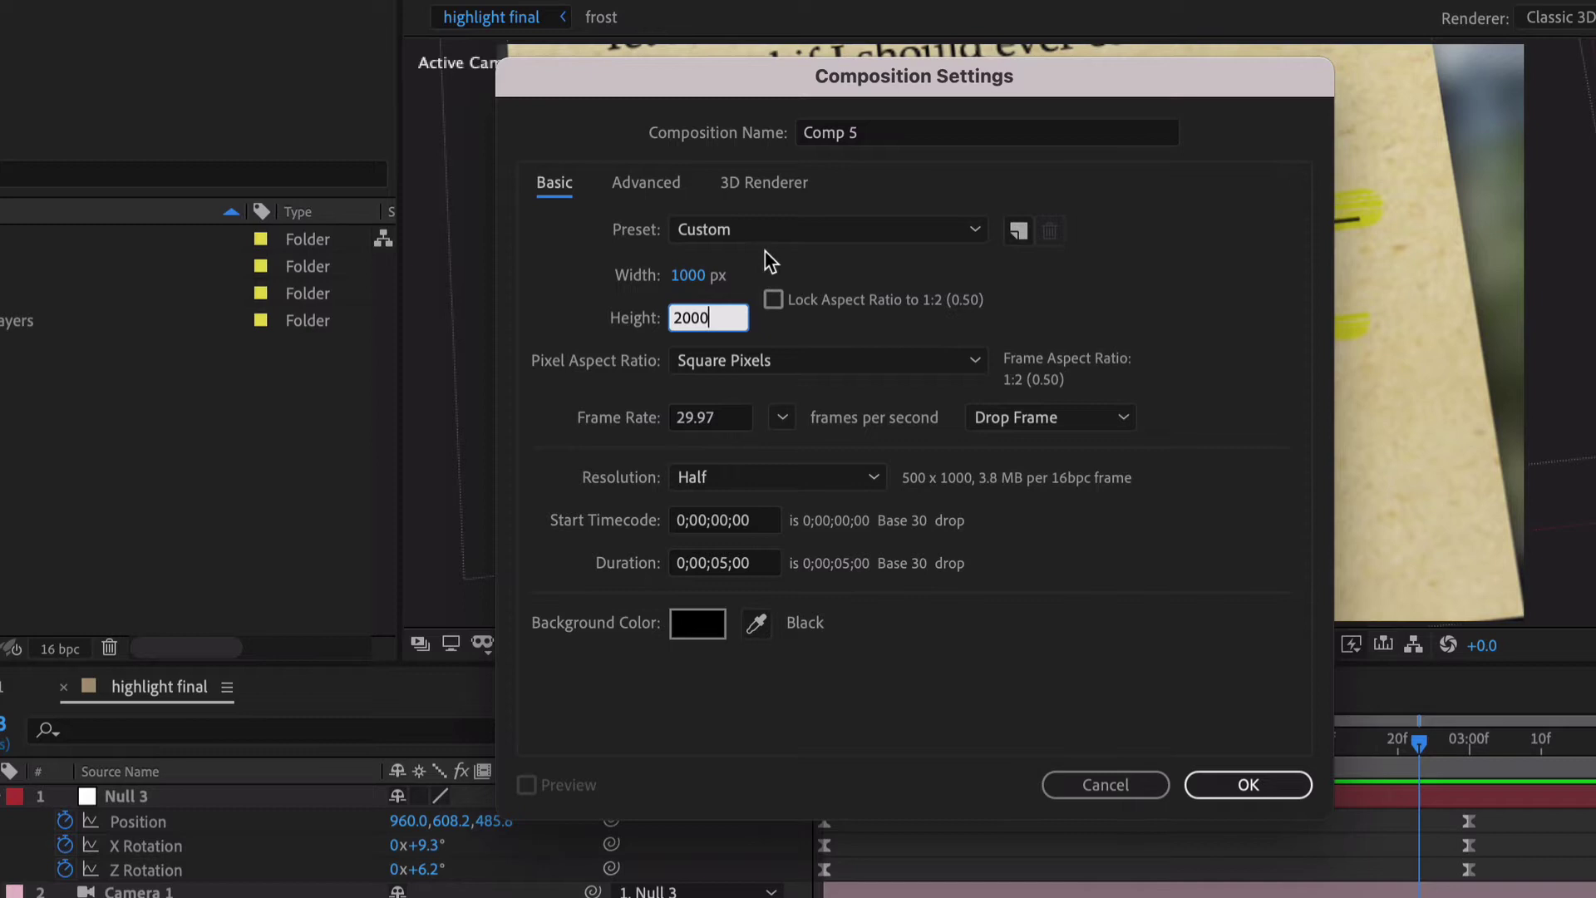
click(923, 137)
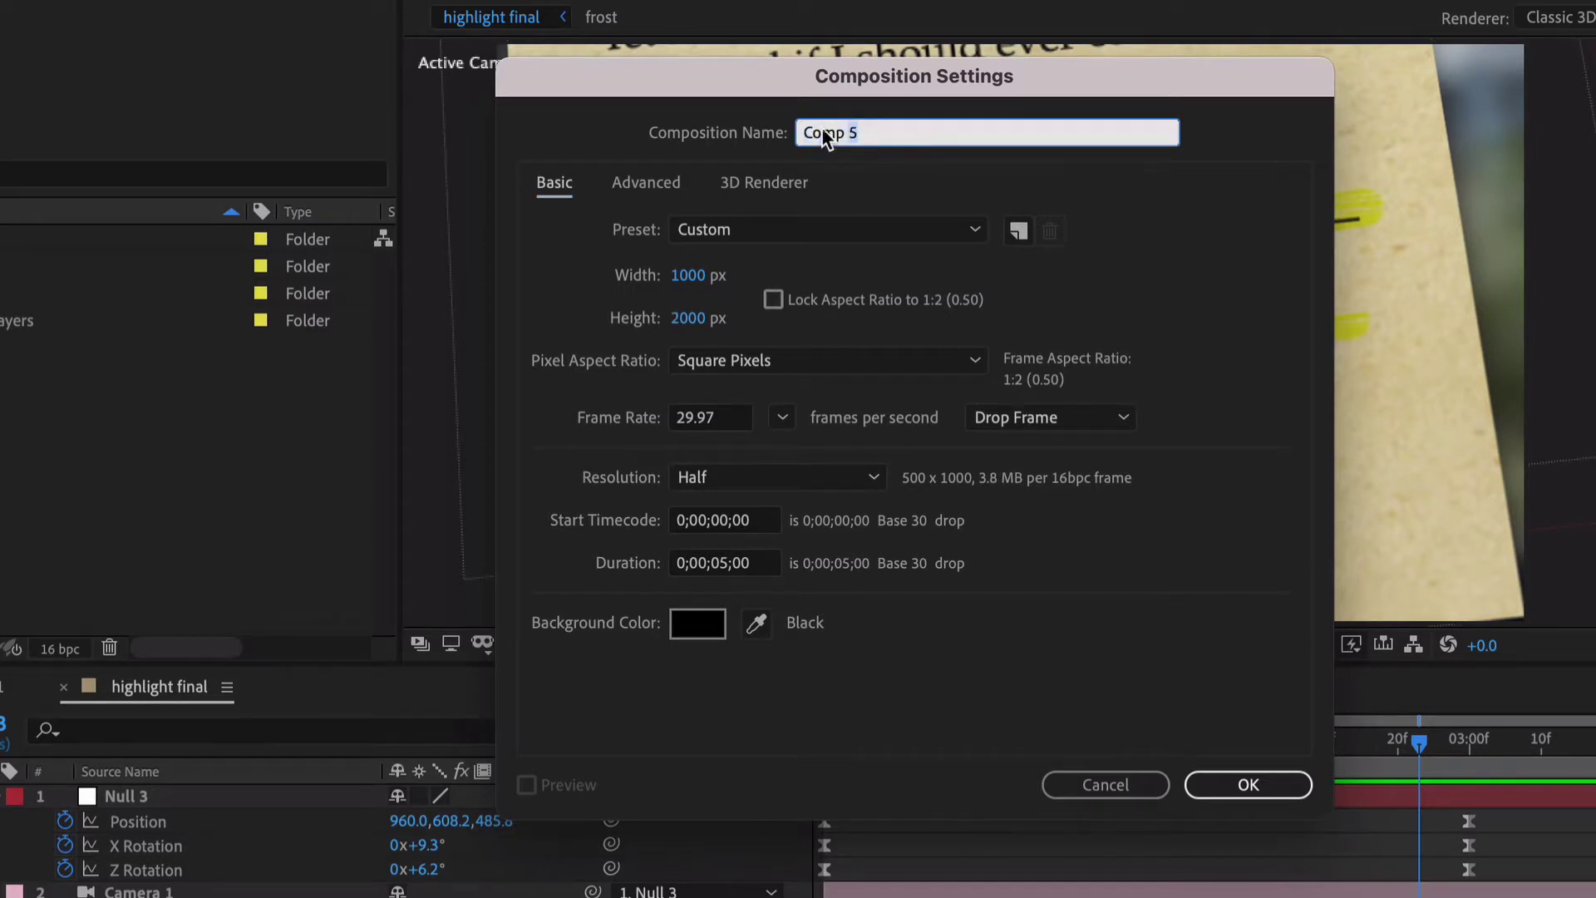
text(text)
Add frost.pdf and the grunge paper image as layers in the text comp.
key(Return)
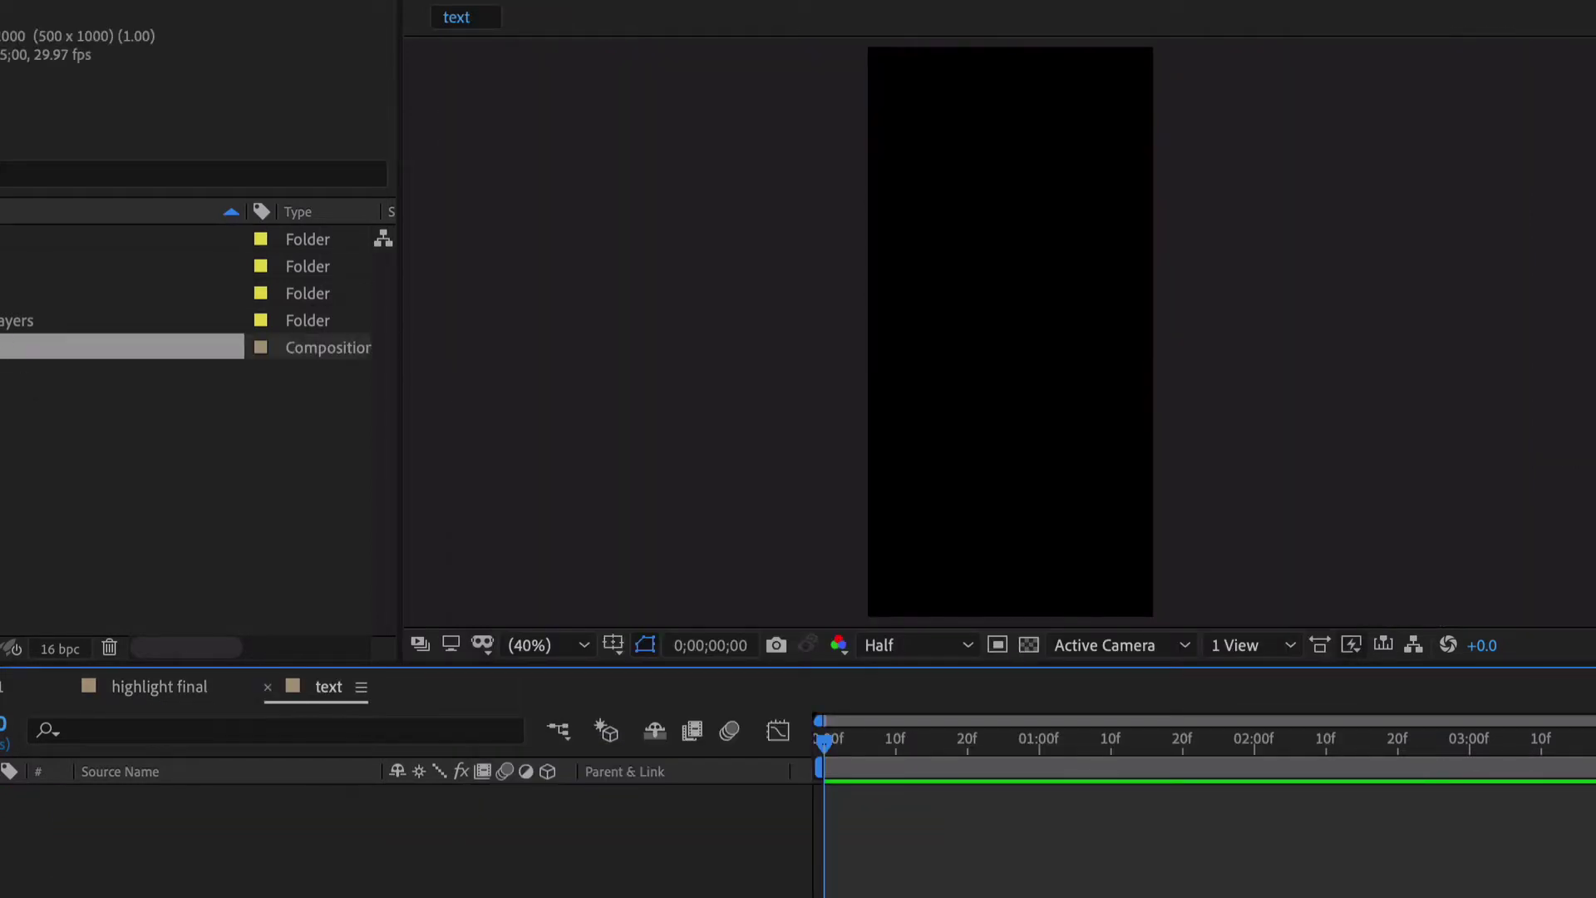
click(12, 231)
click(109, 367)
shift+click(224, 394)
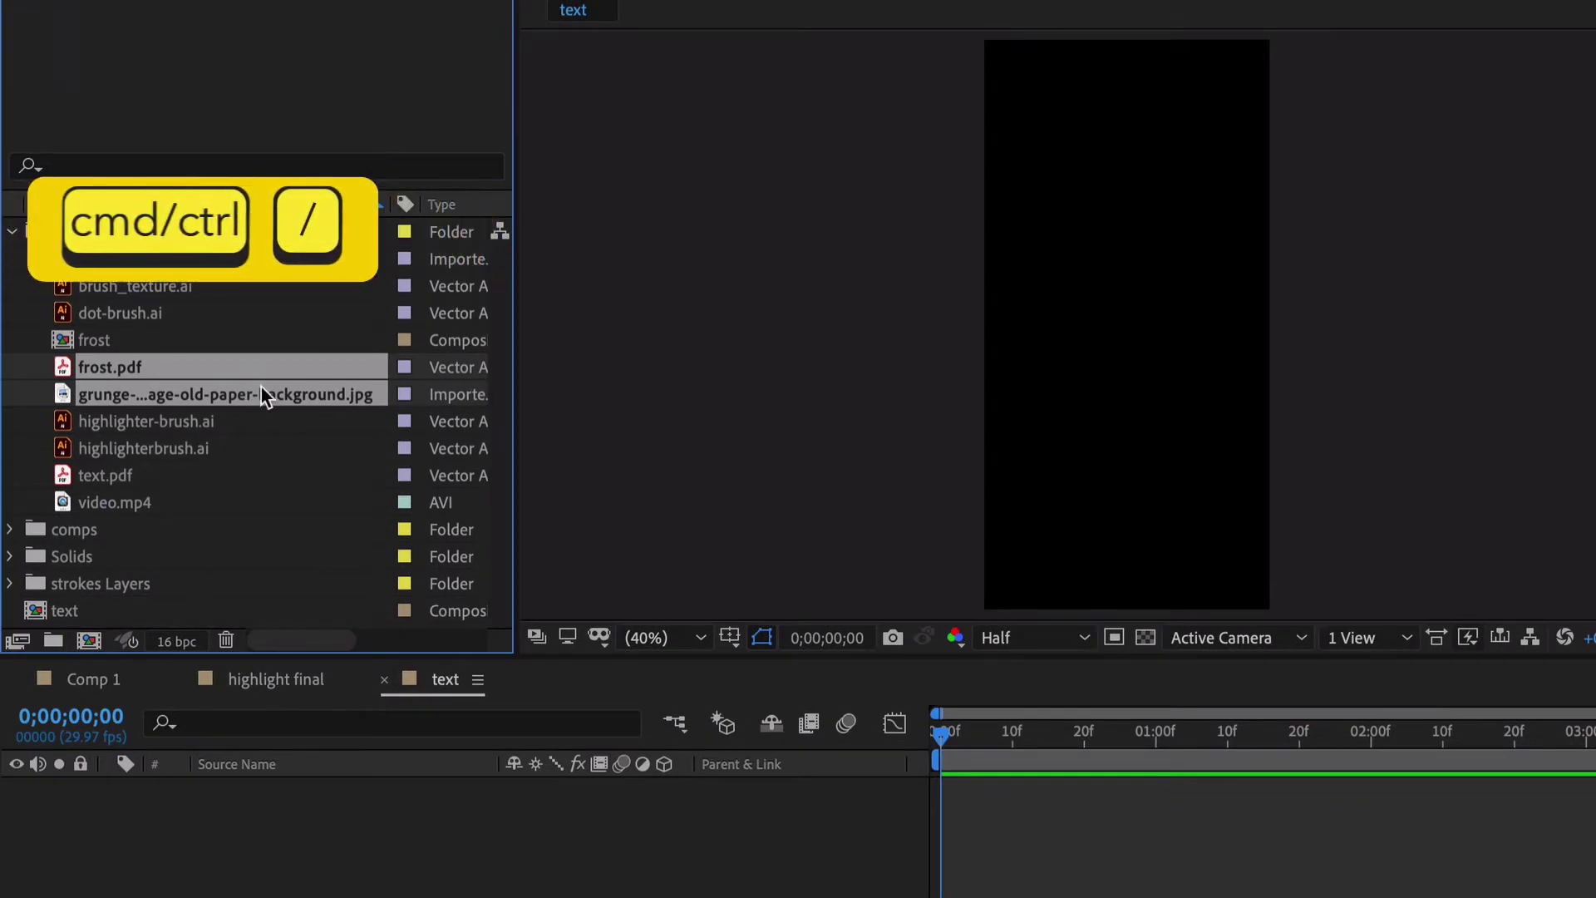
key(ctrl+slash)
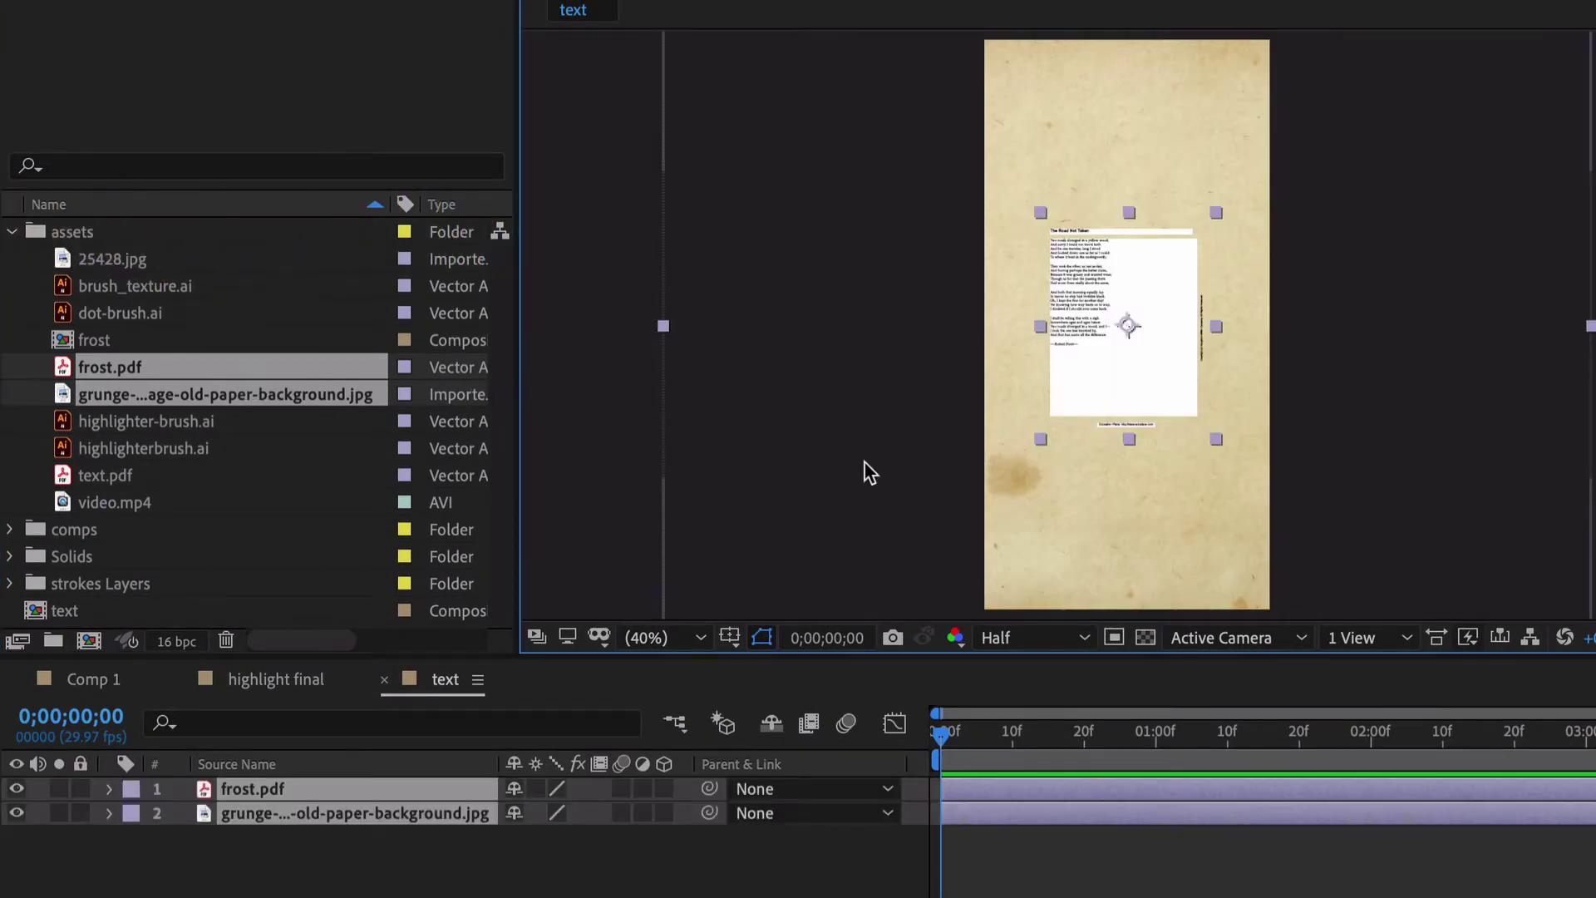
Scale the poem to span the paper's width, view at 100%, and move it higher.
scroll(1119, 568, down, 1)
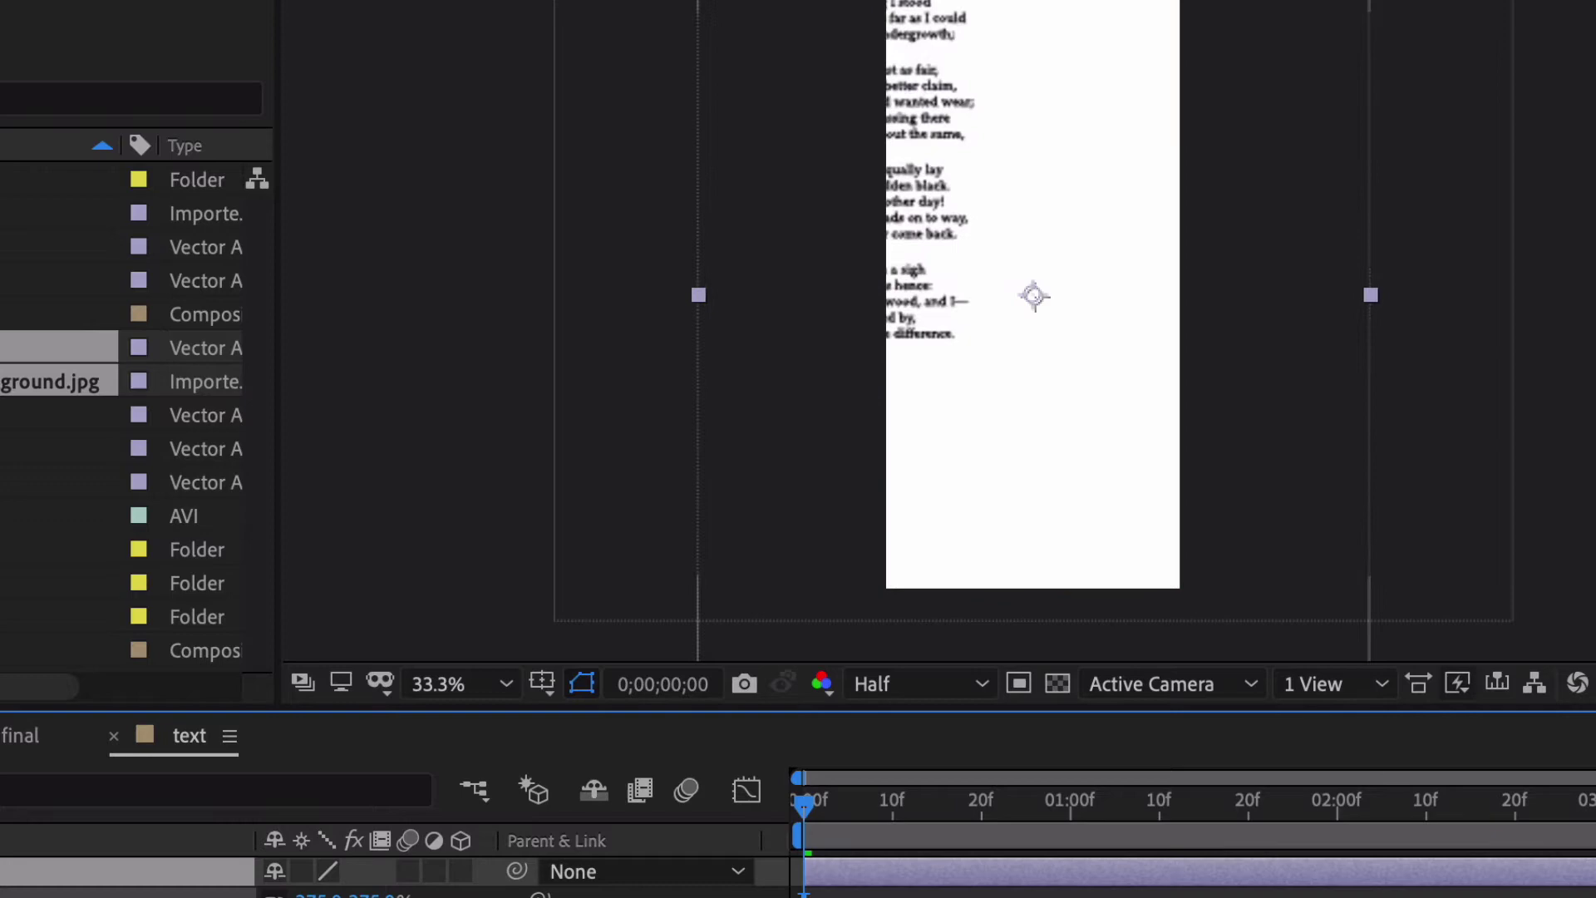
drag(1070, 445, 1259, 497)
click(467, 687)
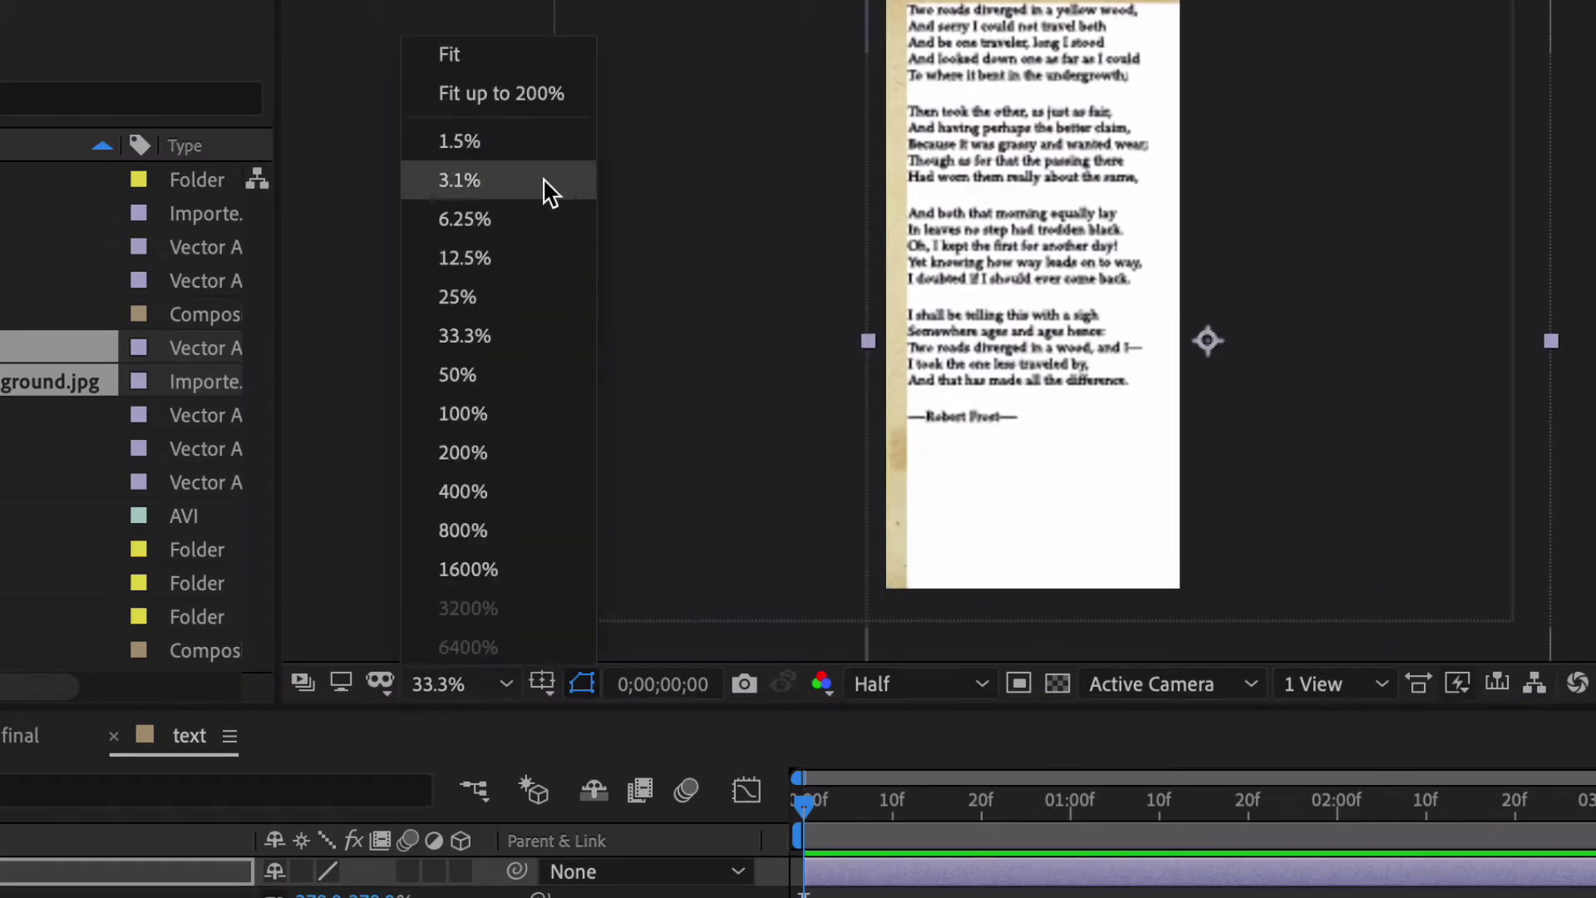
click(526, 407)
drag(707, 408, 694, 281)
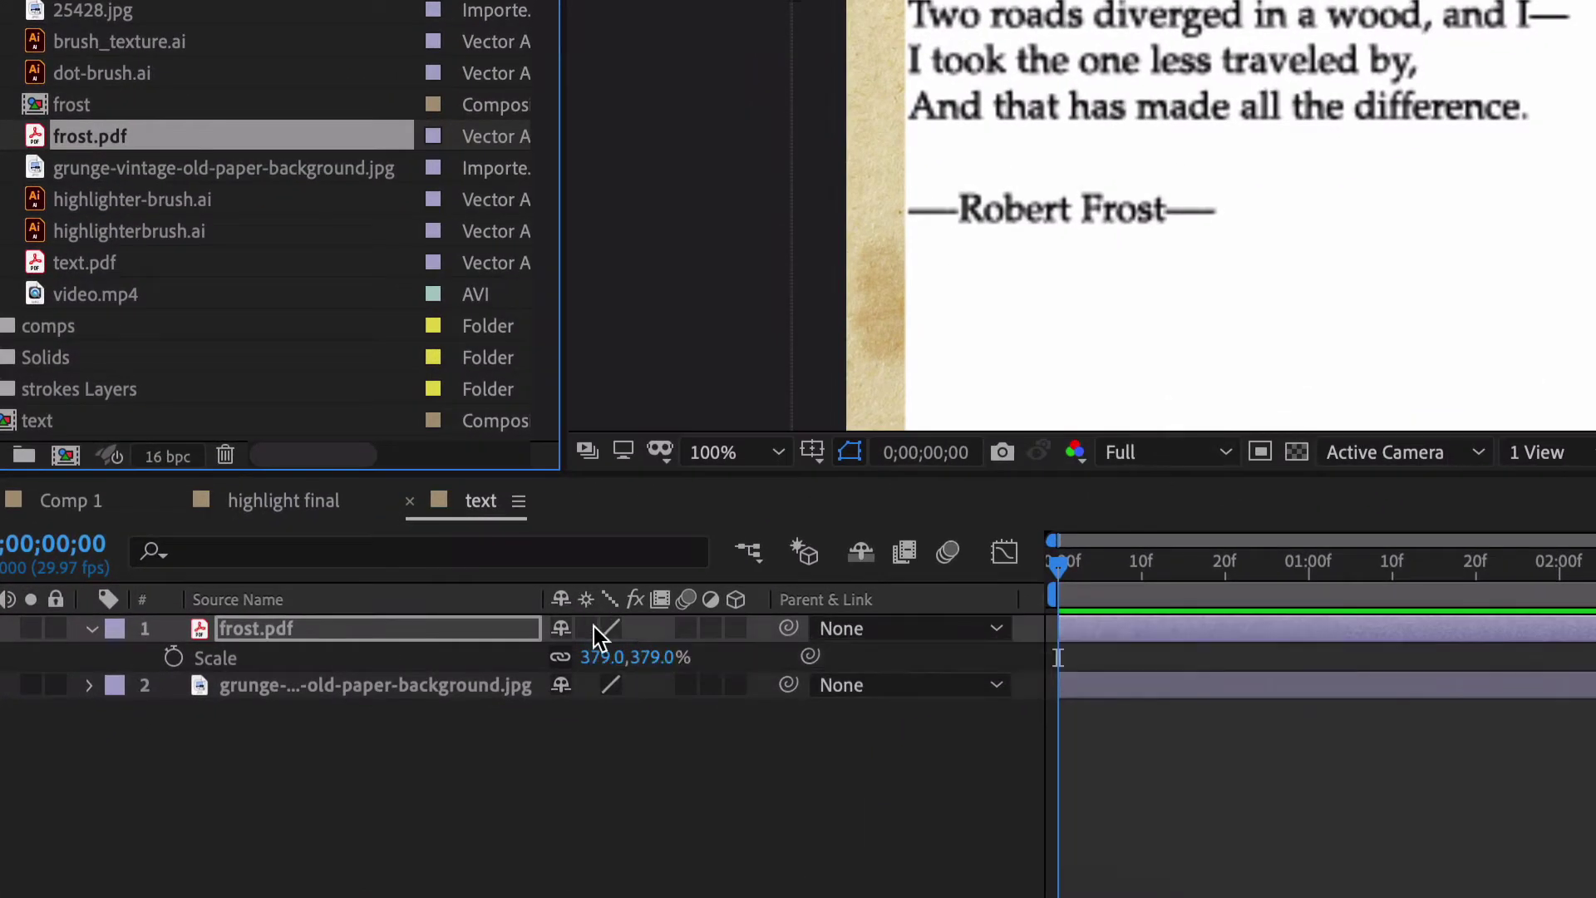
Turn on Continuously Rasterize for frost.pdf and set its blend mode to Multiply.
click(587, 629)
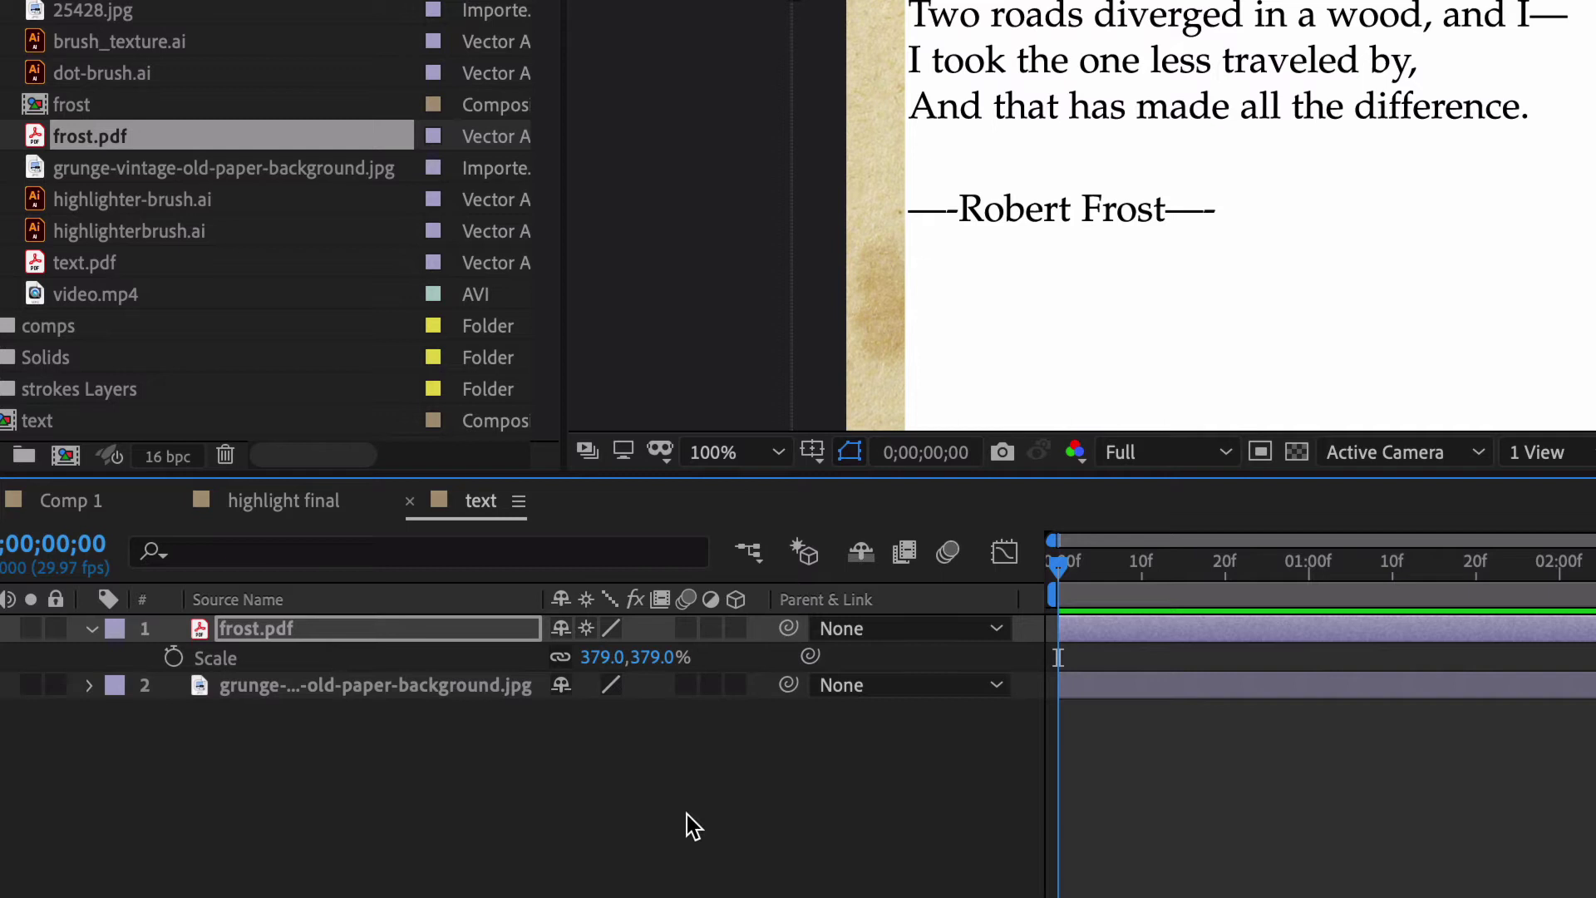
key(F4)
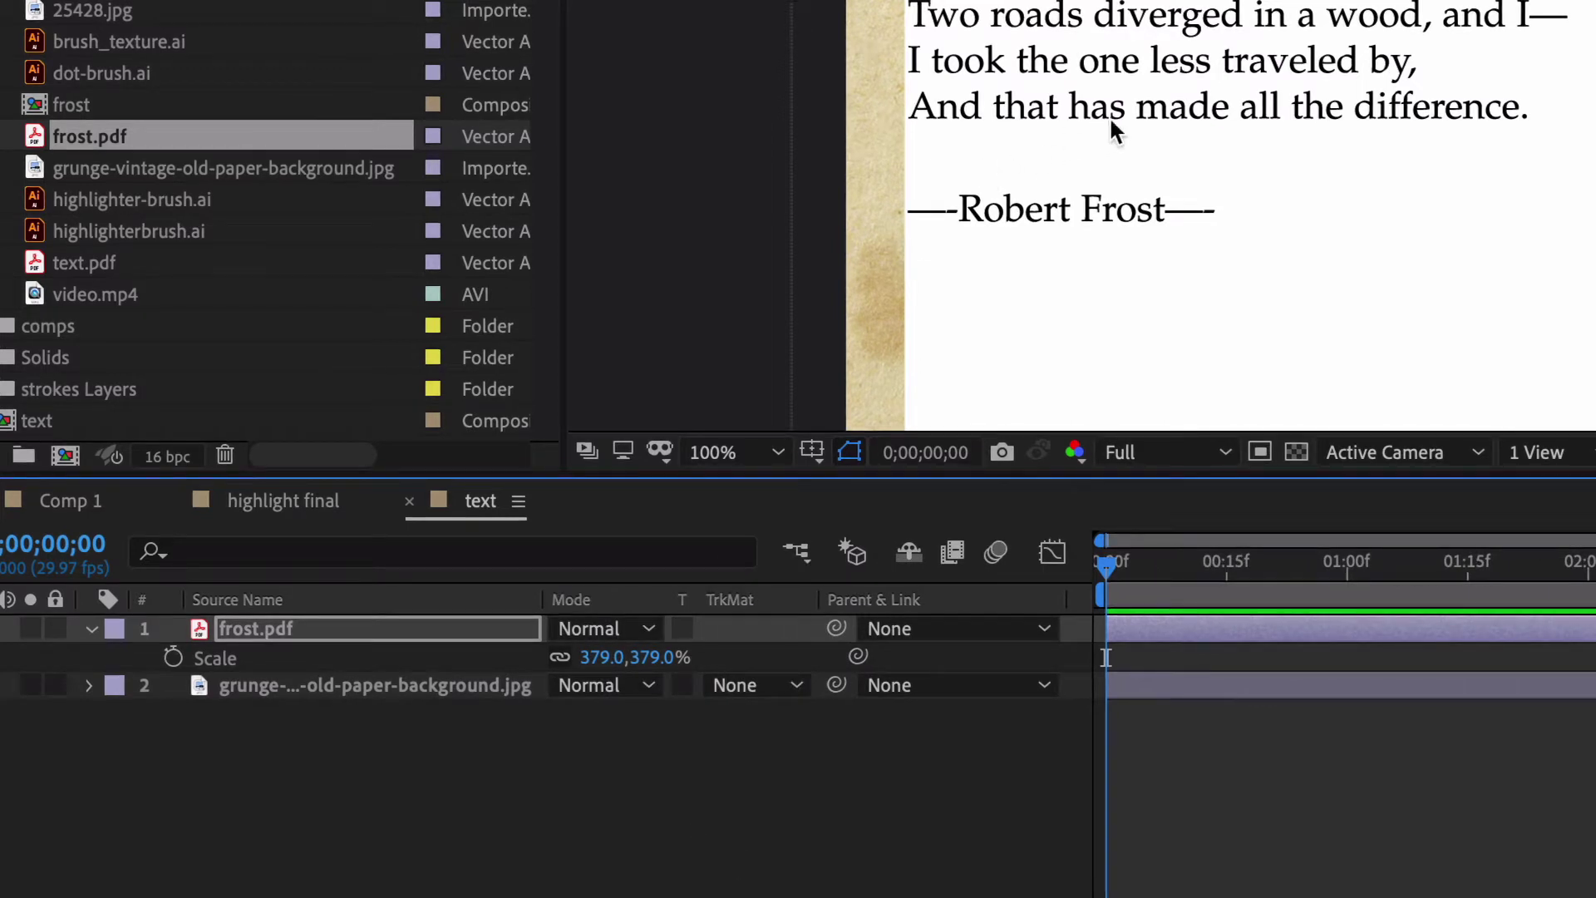
click(615, 629)
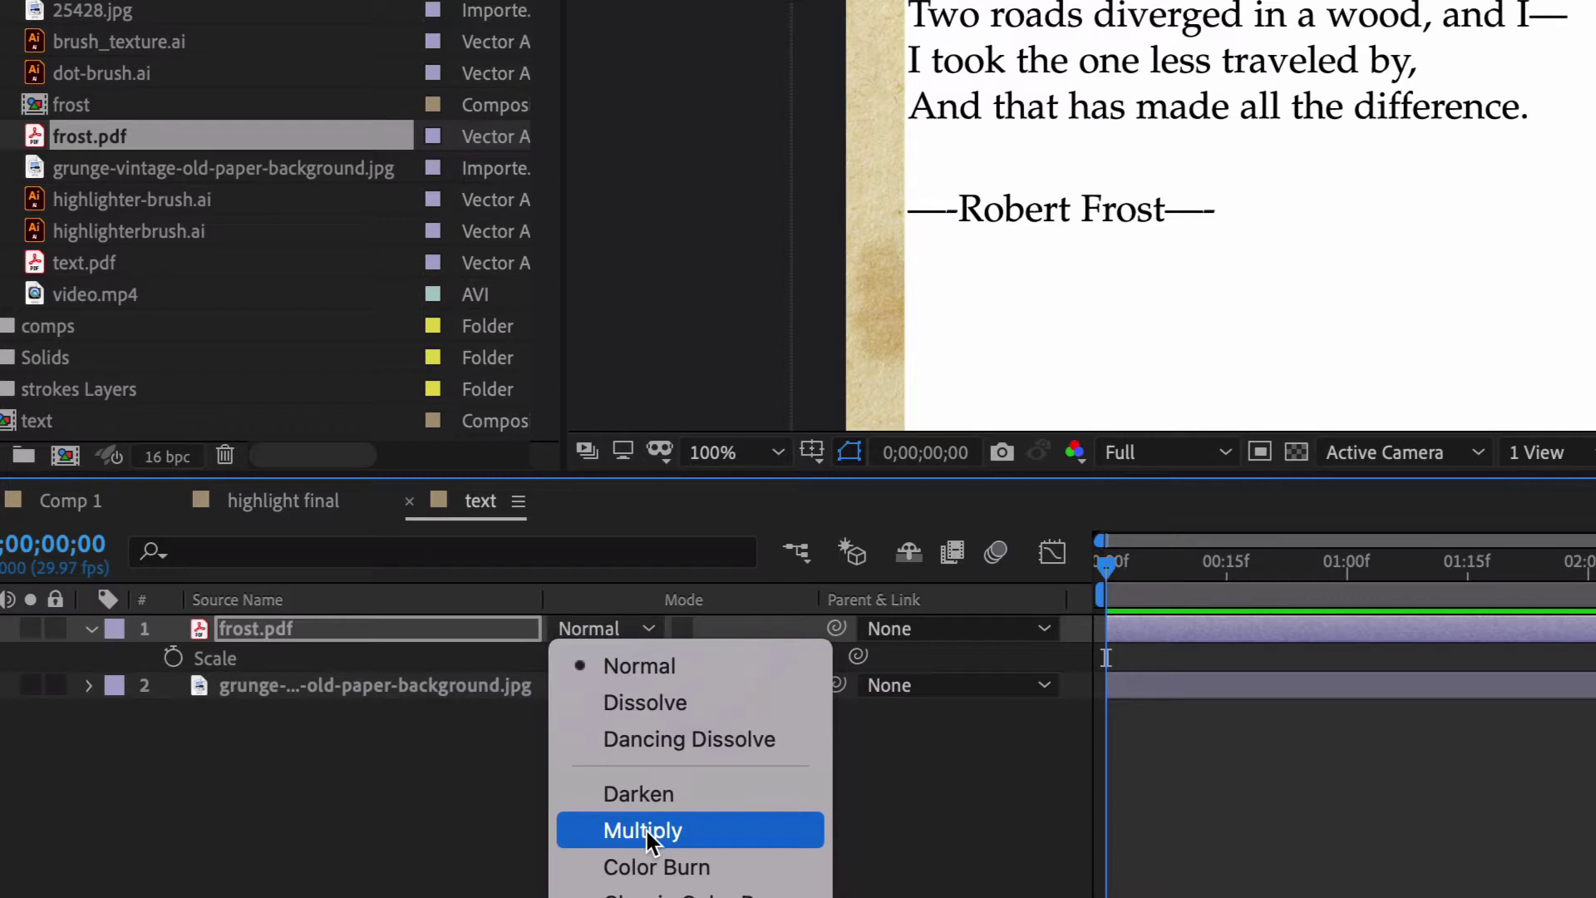
click(645, 830)
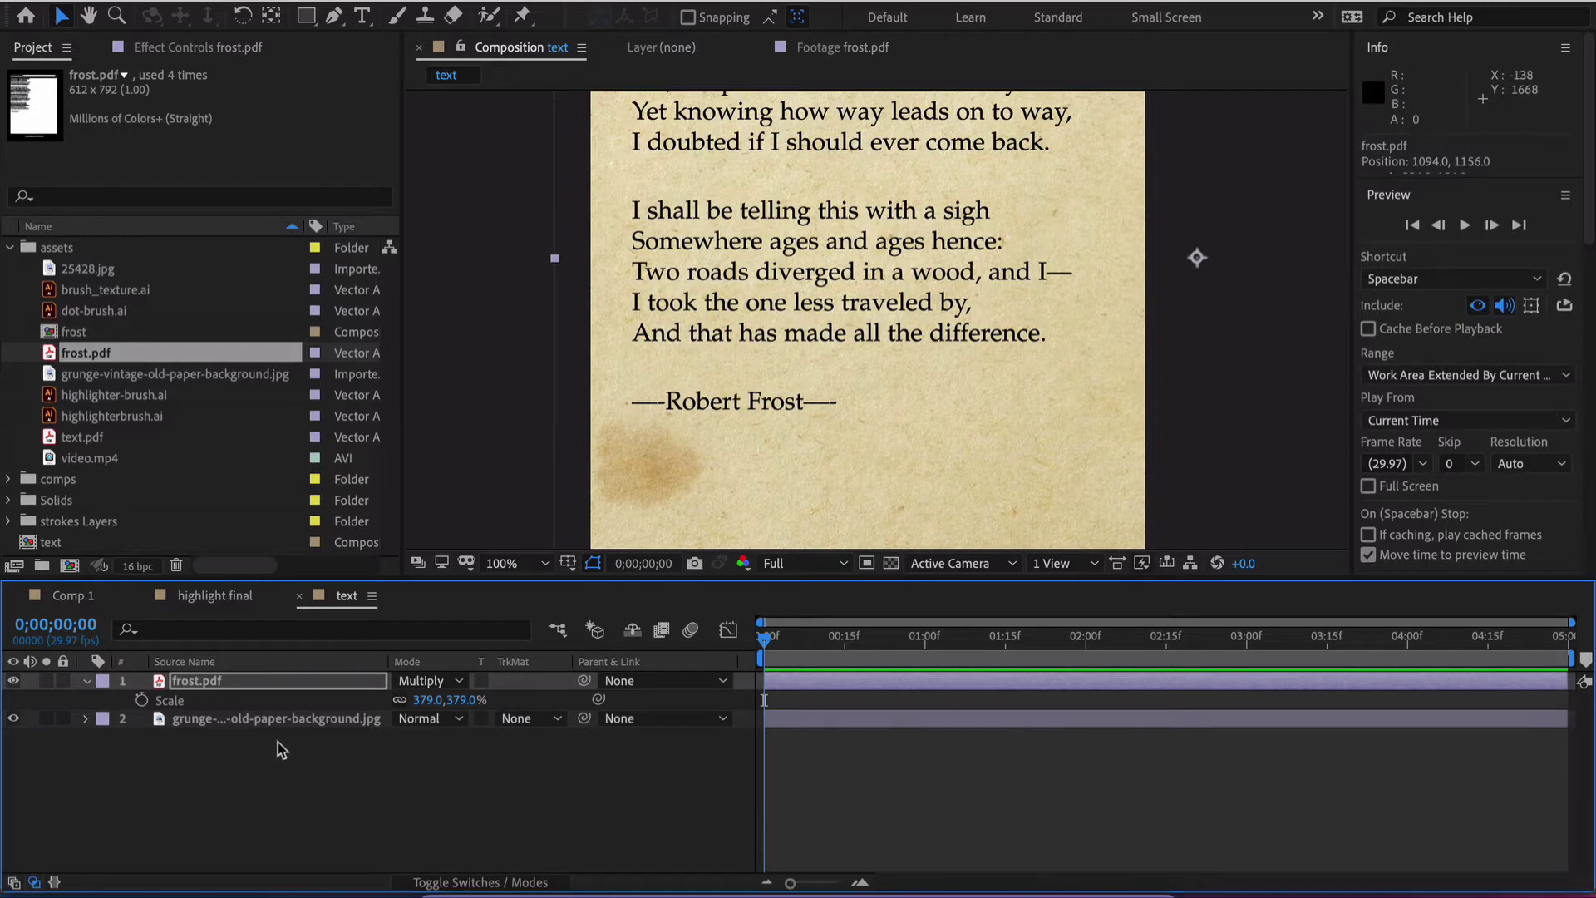
Shift the paper background left and move the poem lower on the paper.
key(ctrl+z)
click(698, 478)
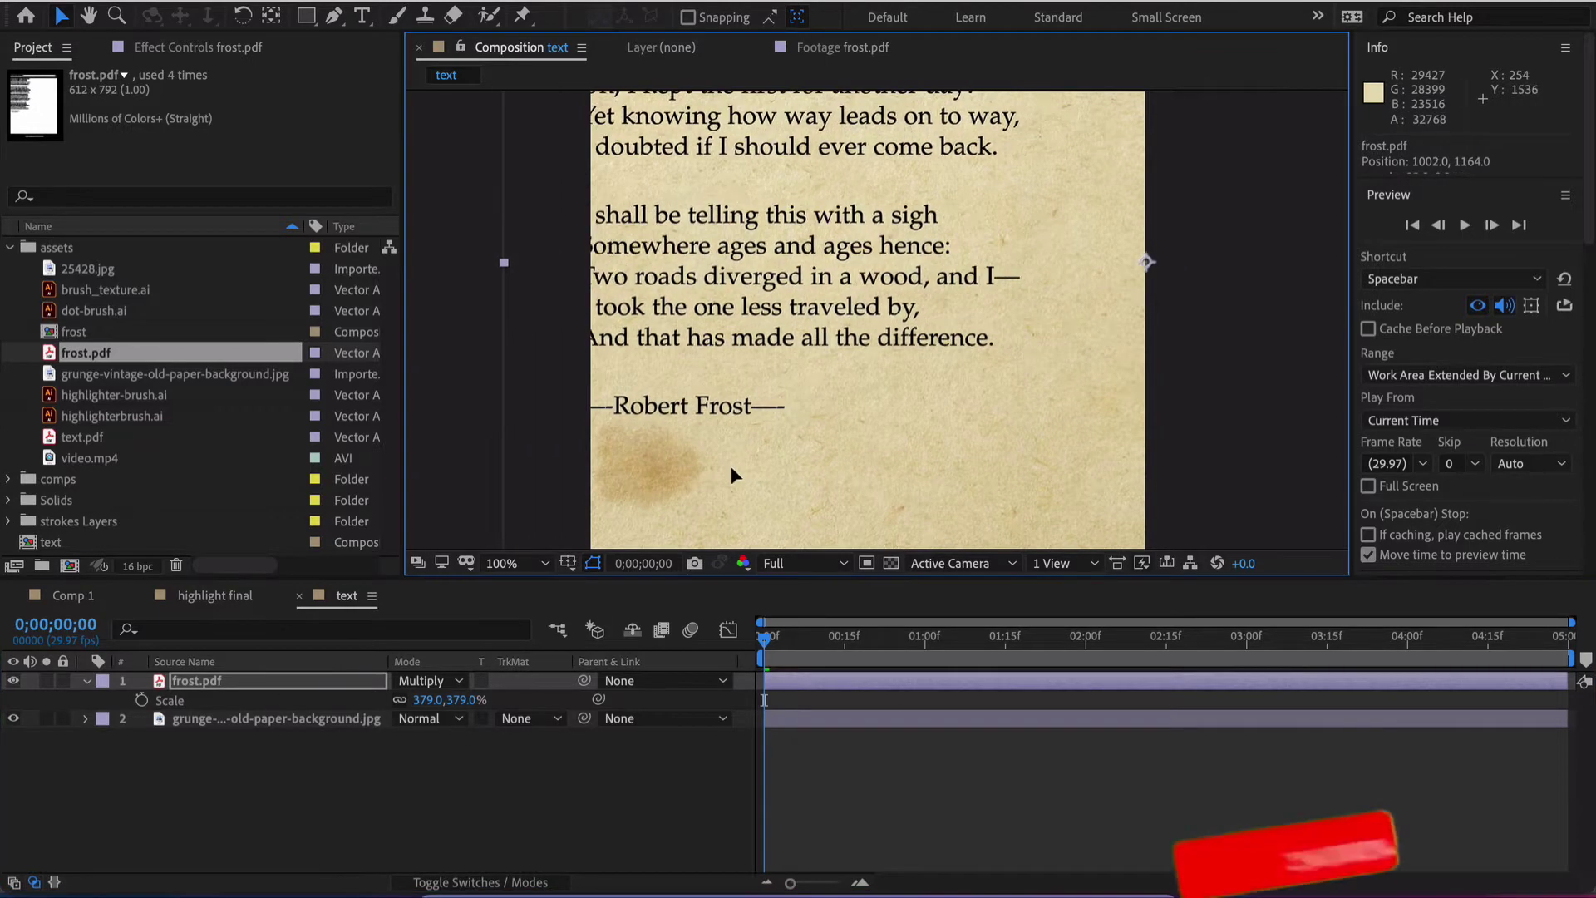
drag(728, 467, 662, 472)
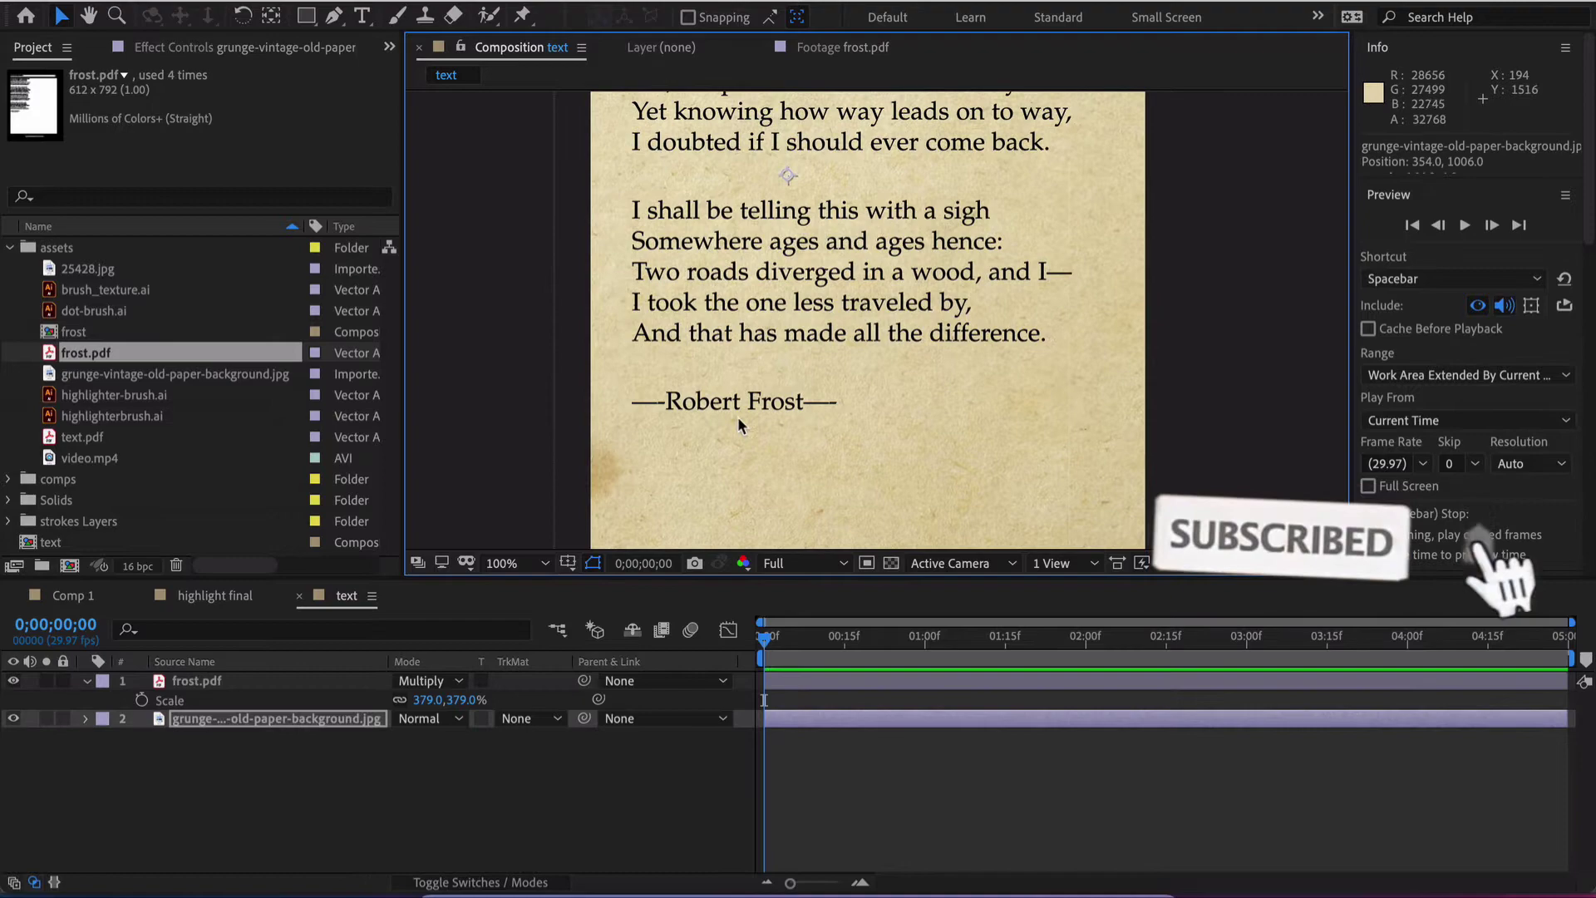
drag(789, 336, 789, 384)
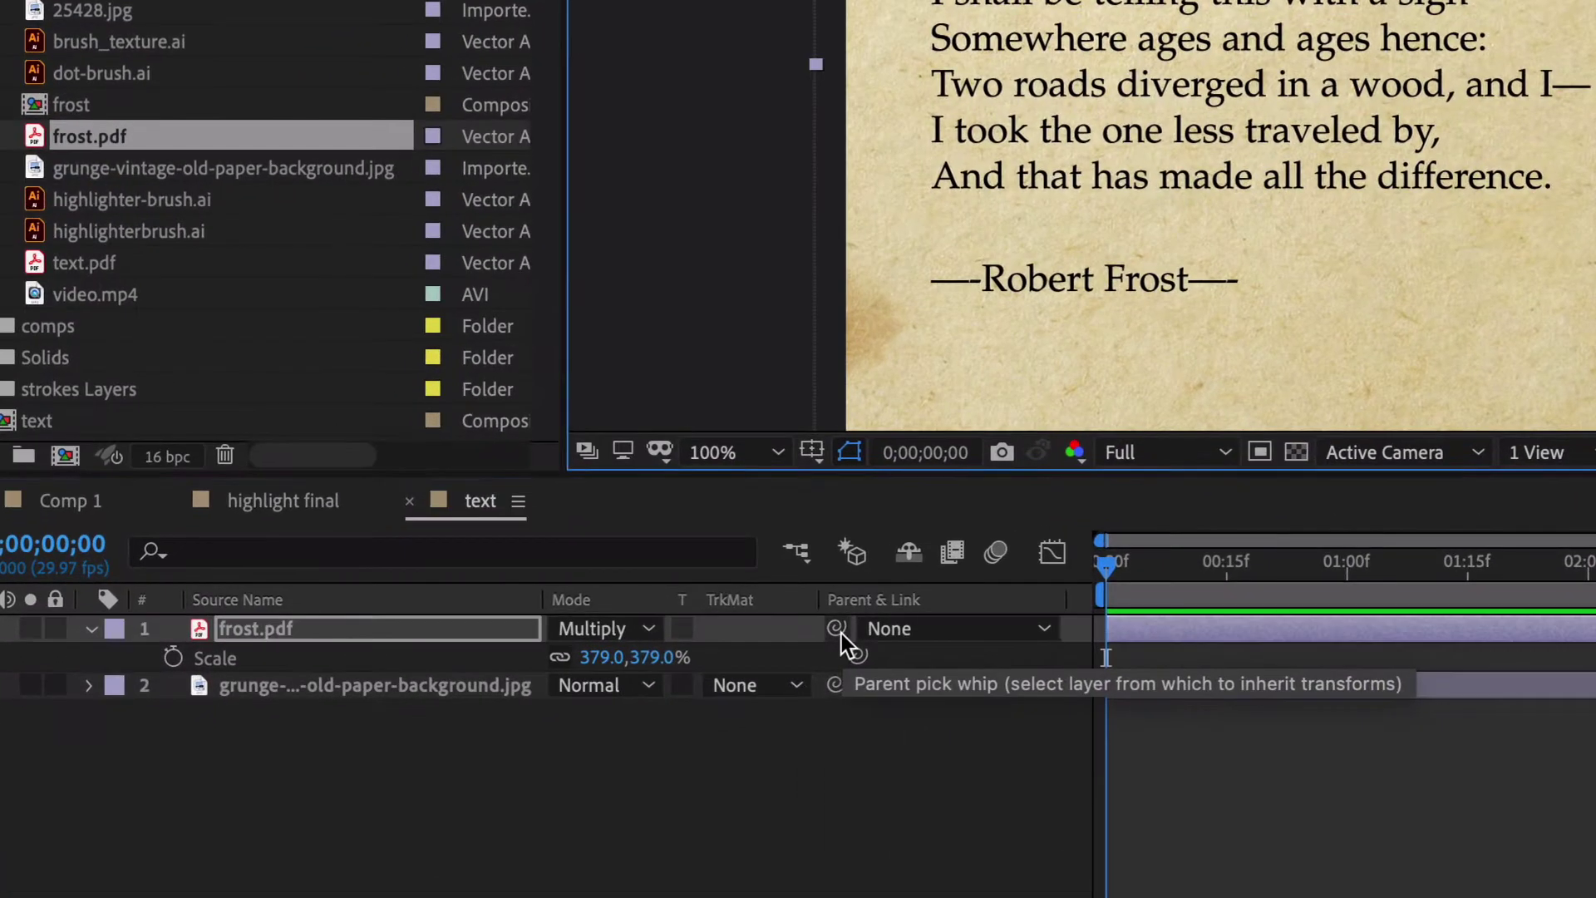
Parent frost.pdf to the paper background layer and set its opacity to 85%.
drag(840, 632, 517, 693)
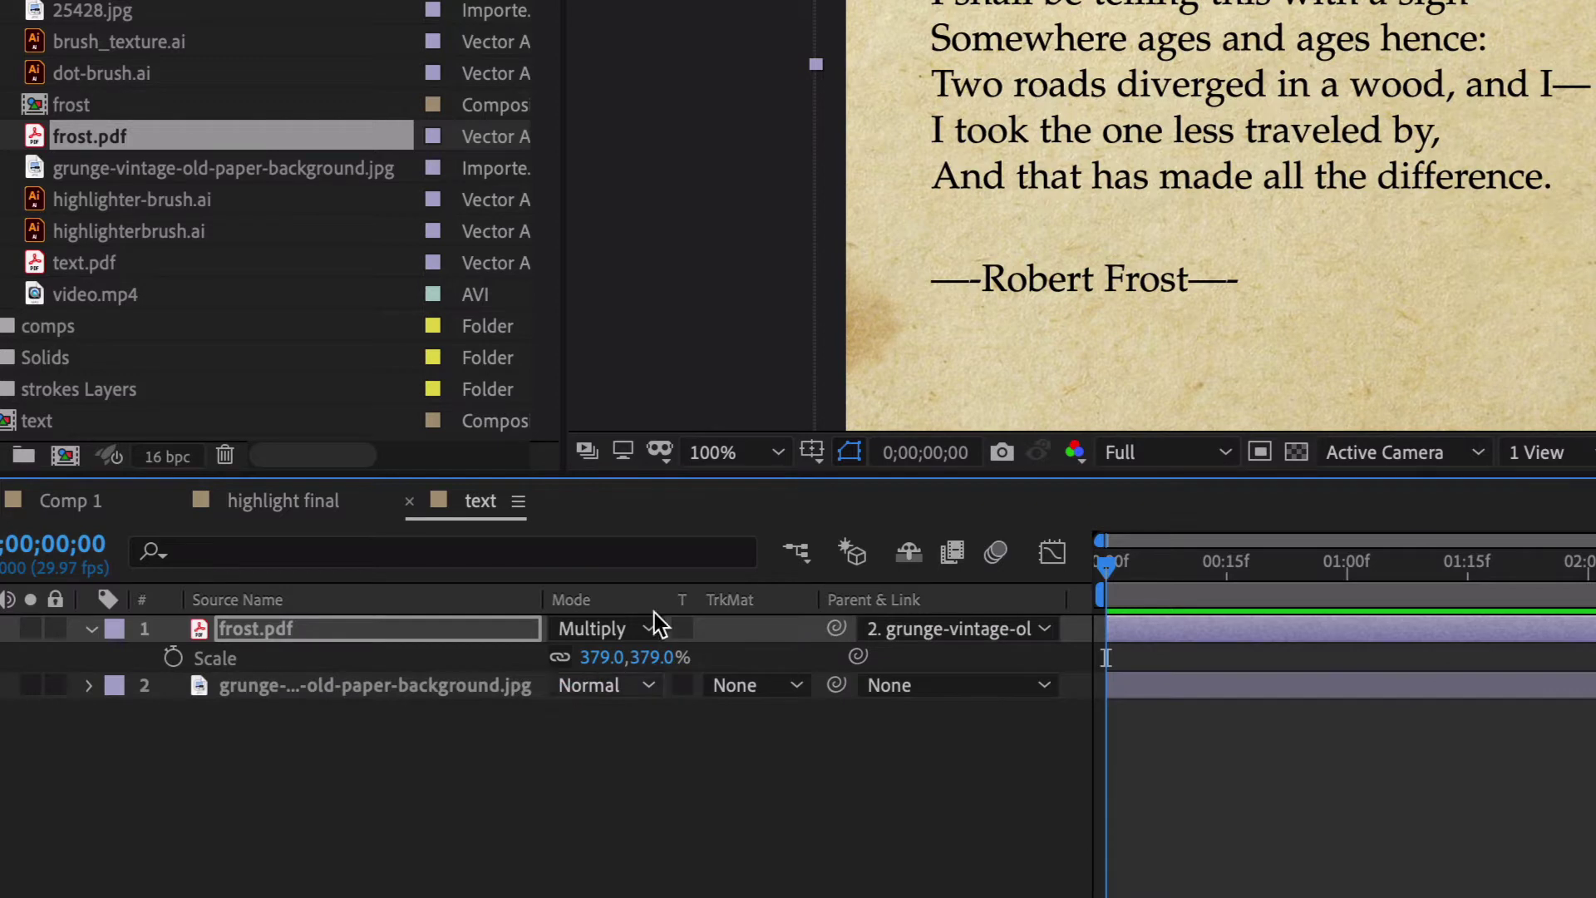
click(396, 625)
key(t)
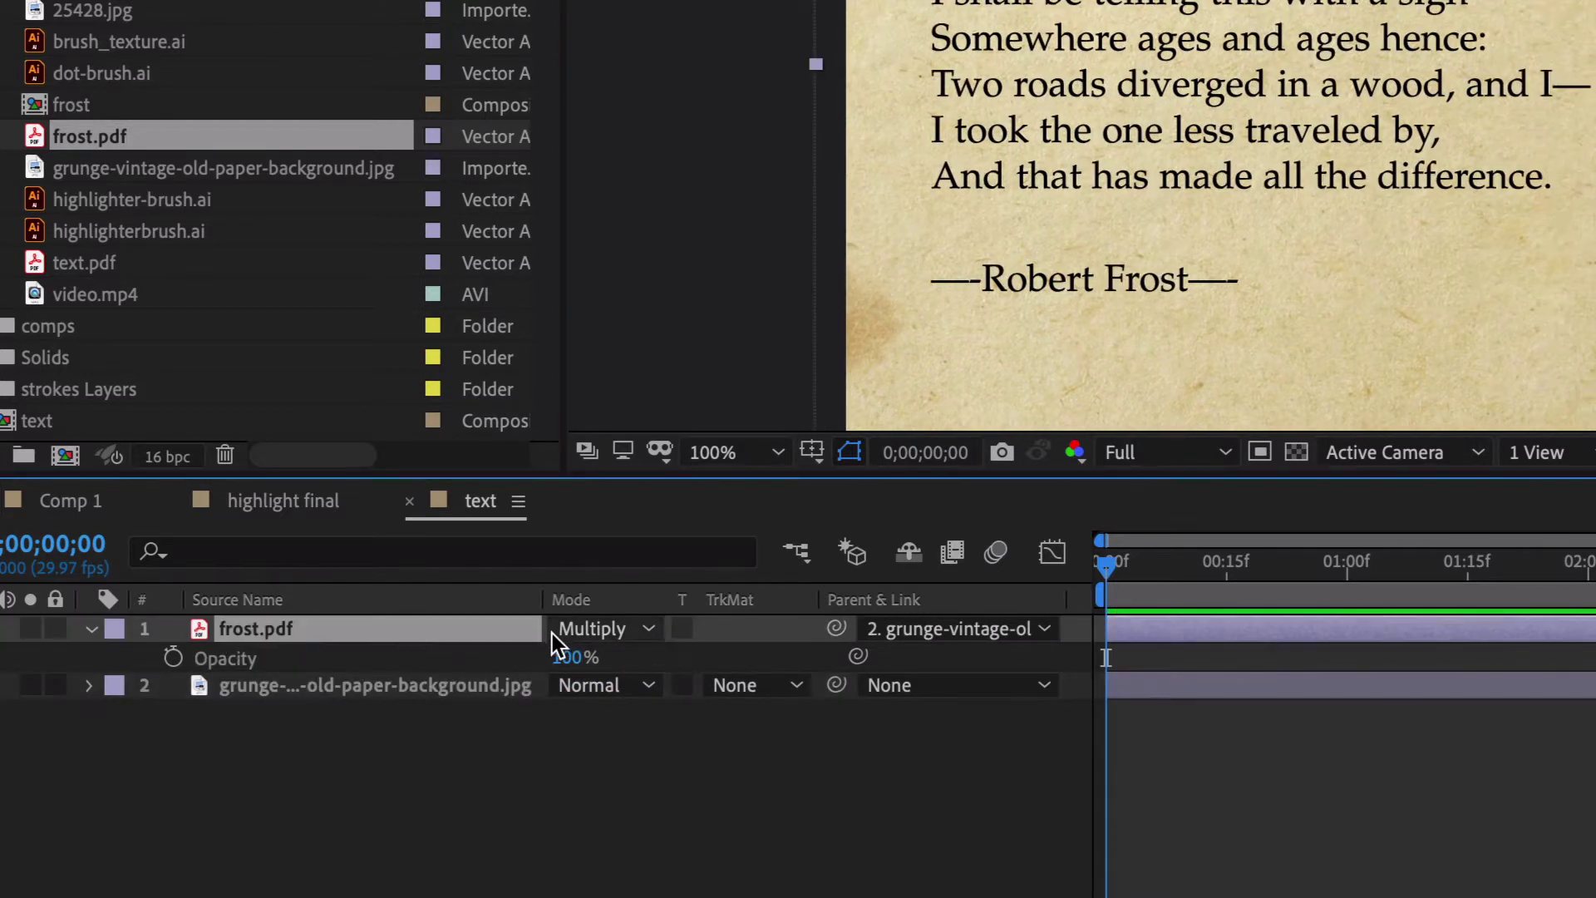
click(571, 658)
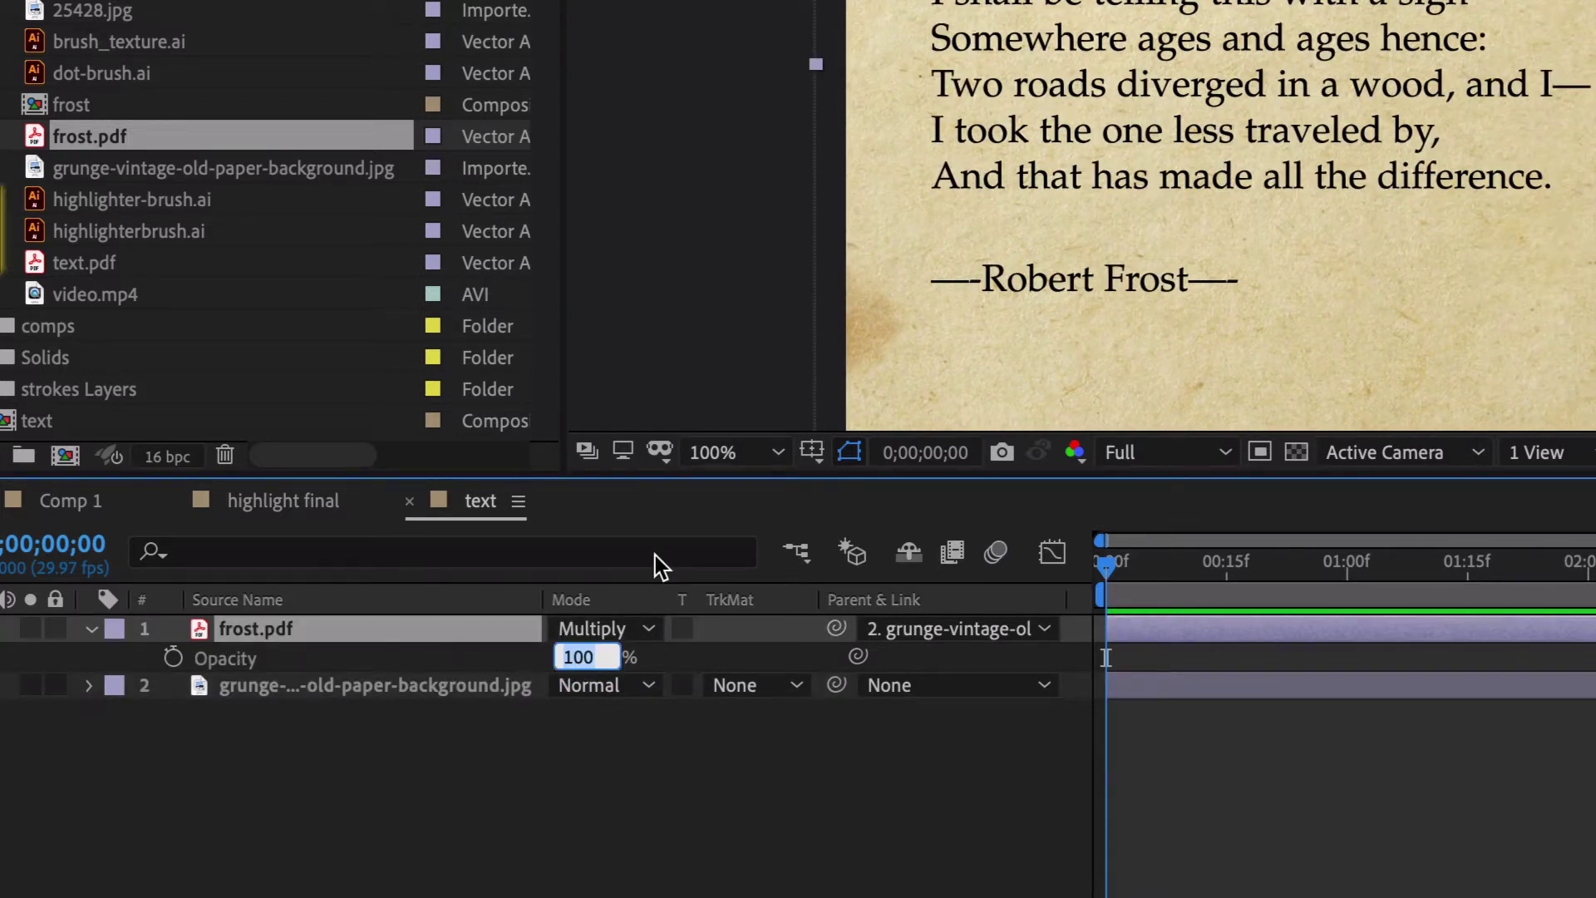
text(85)
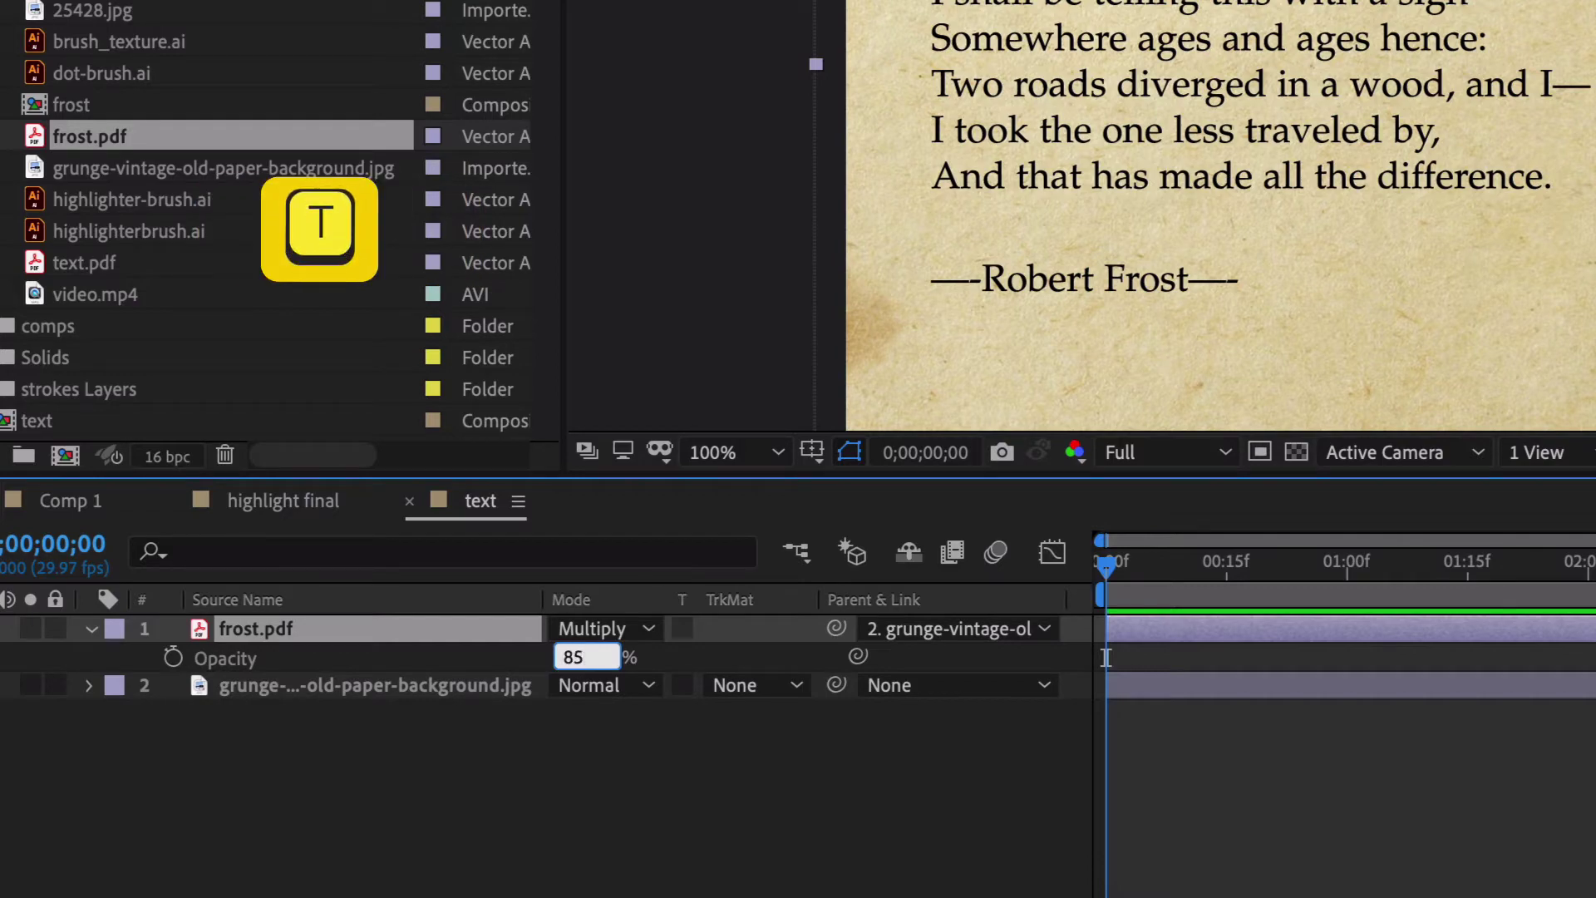
key(Return)
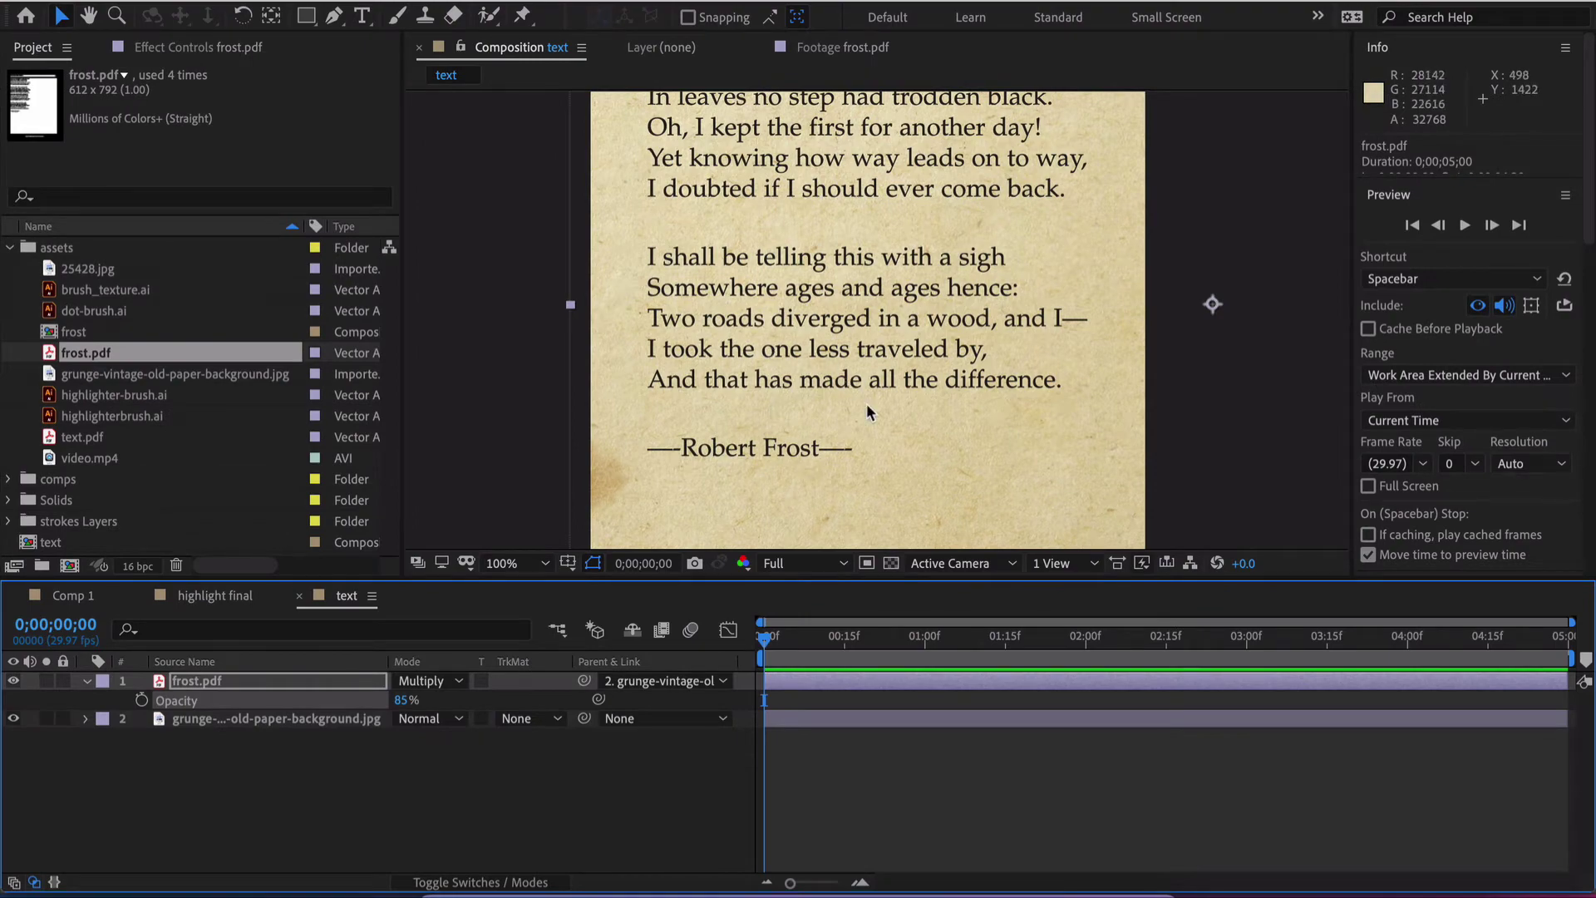
Create a new composition using the HDTV 1080 29.97 preset.
click(69, 566)
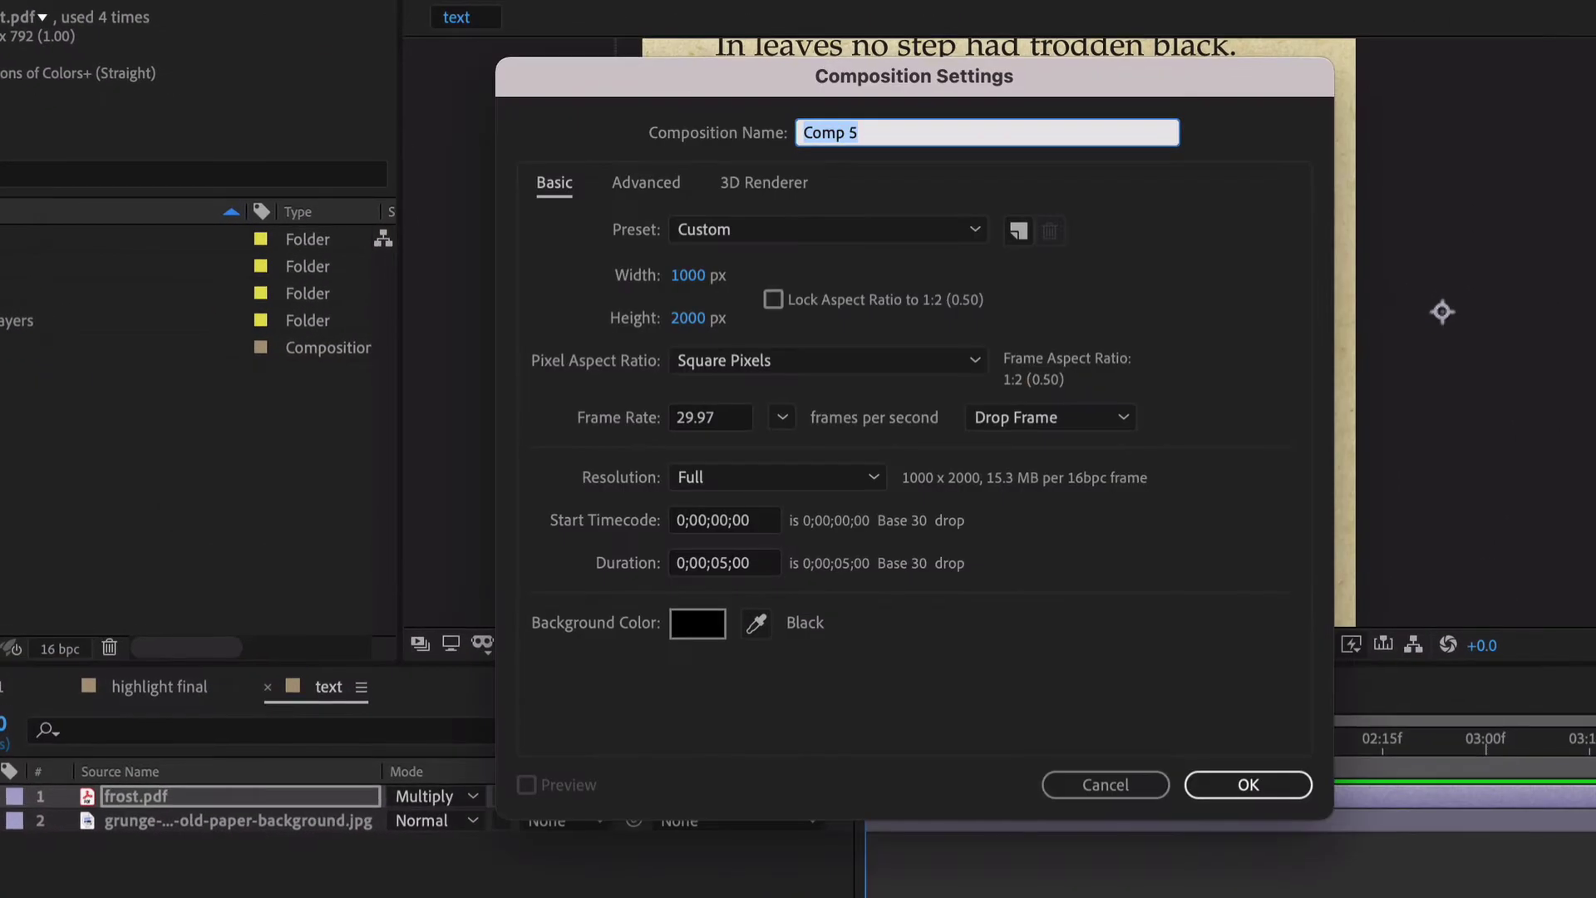
click(722, 231)
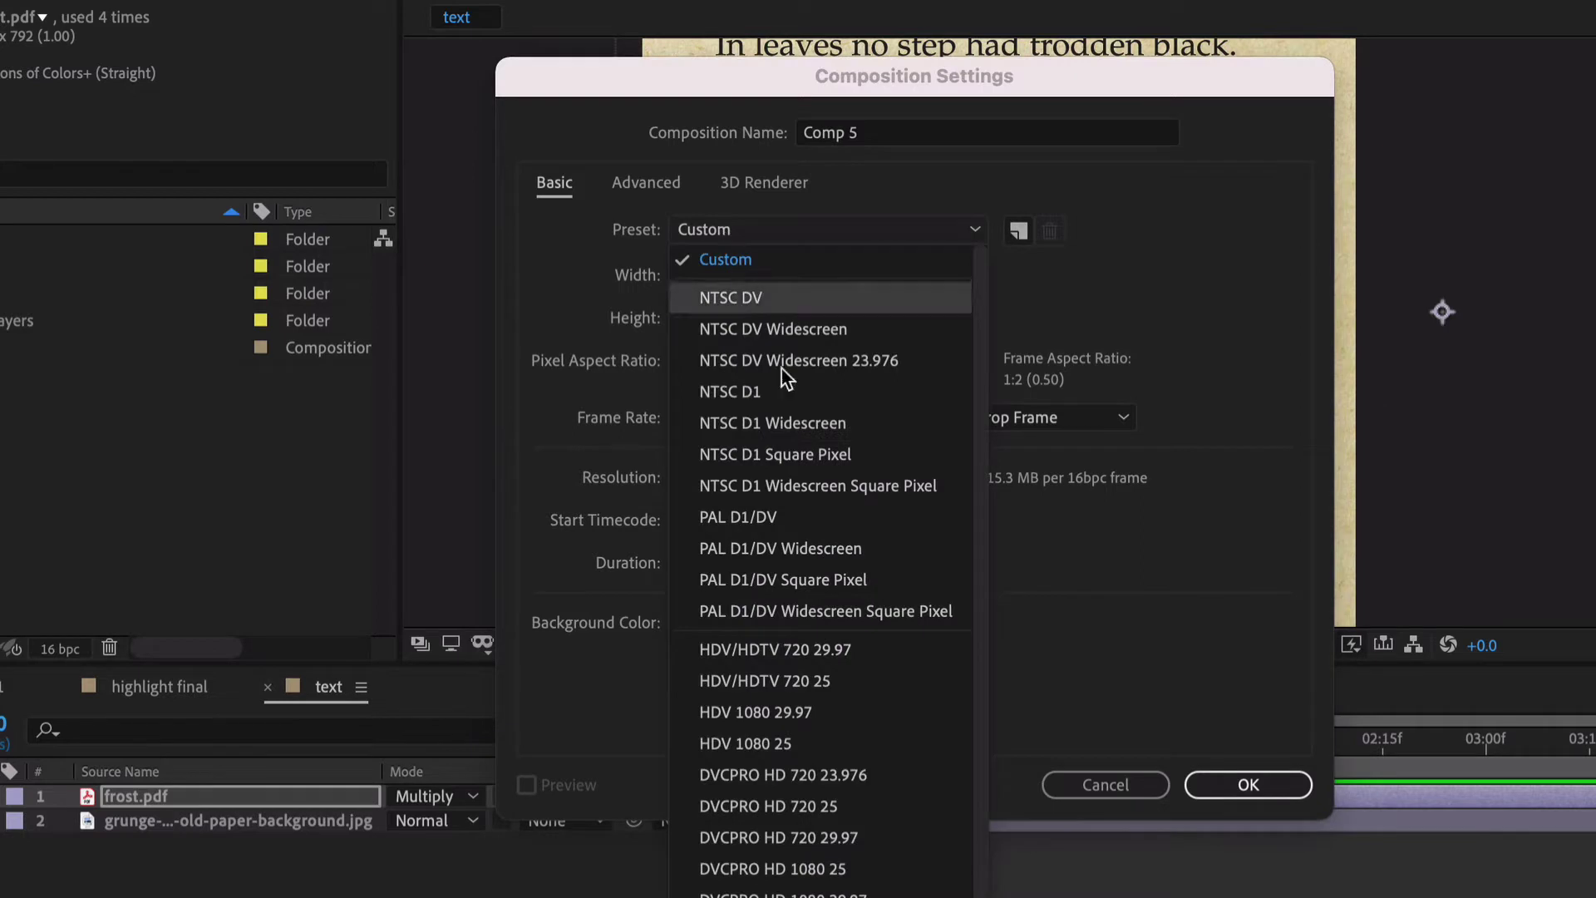
scroll(821, 663, down, 3)
scroll(822, 673, down, 1)
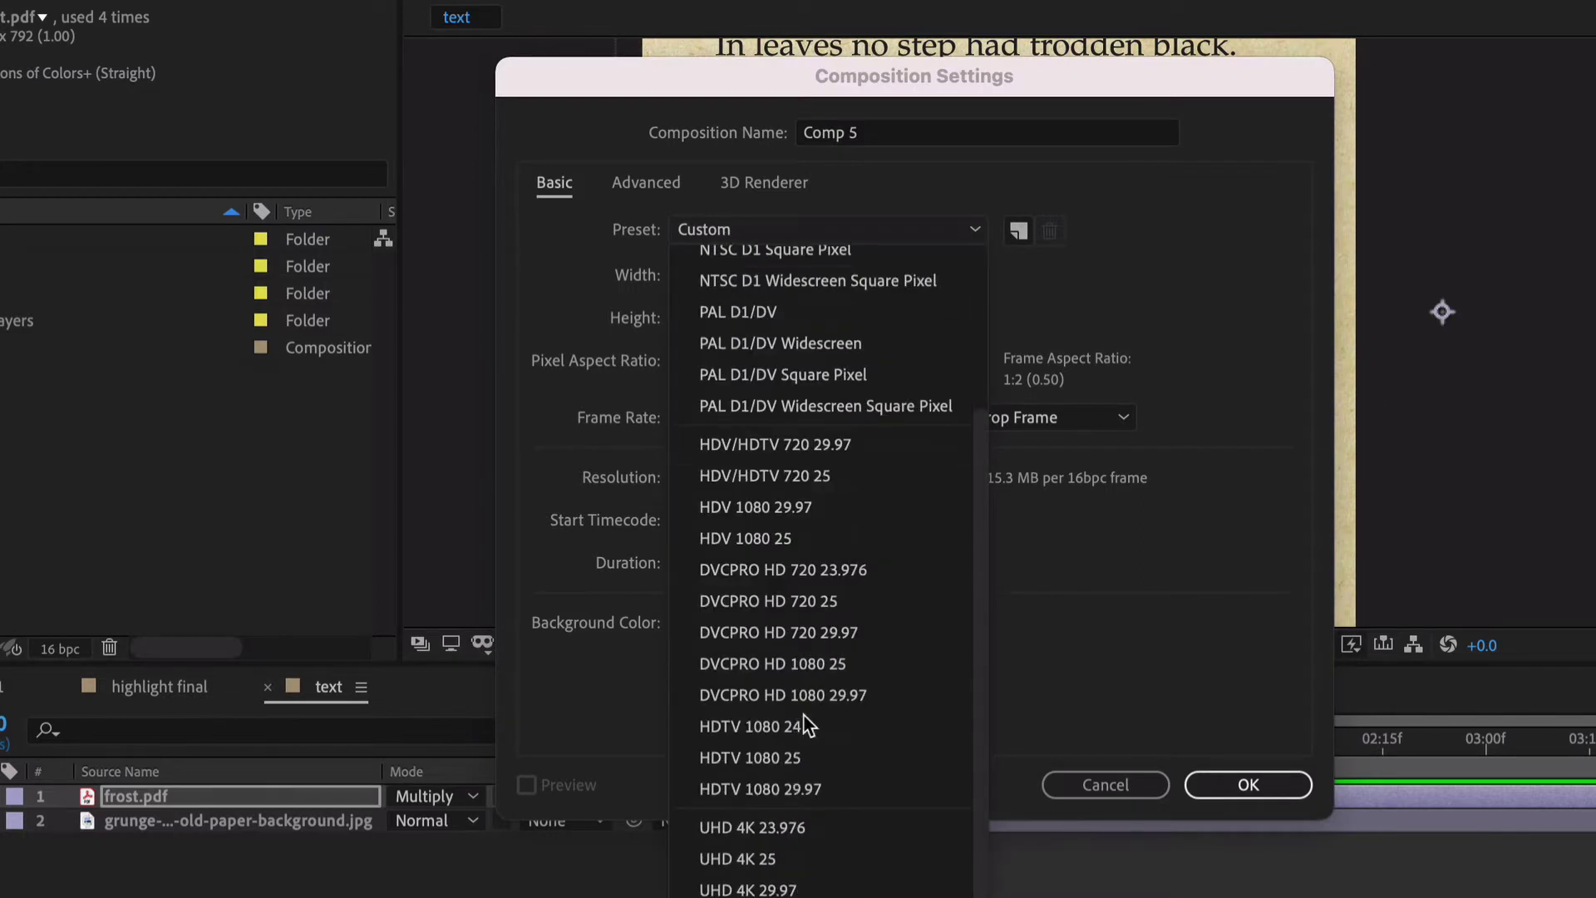
click(757, 789)
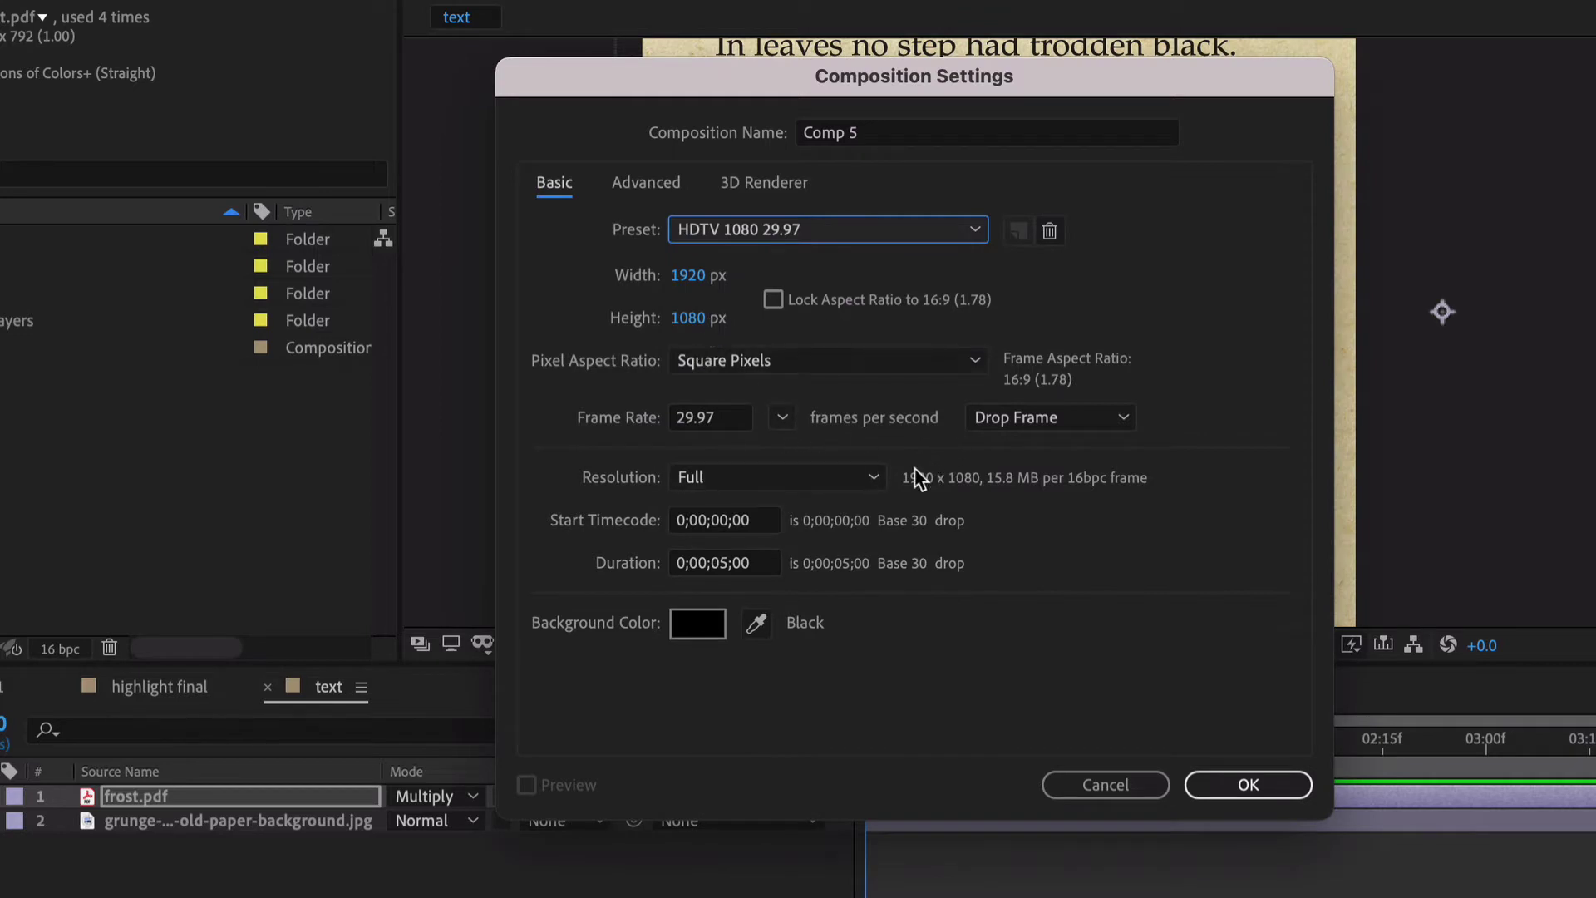
click(1247, 783)
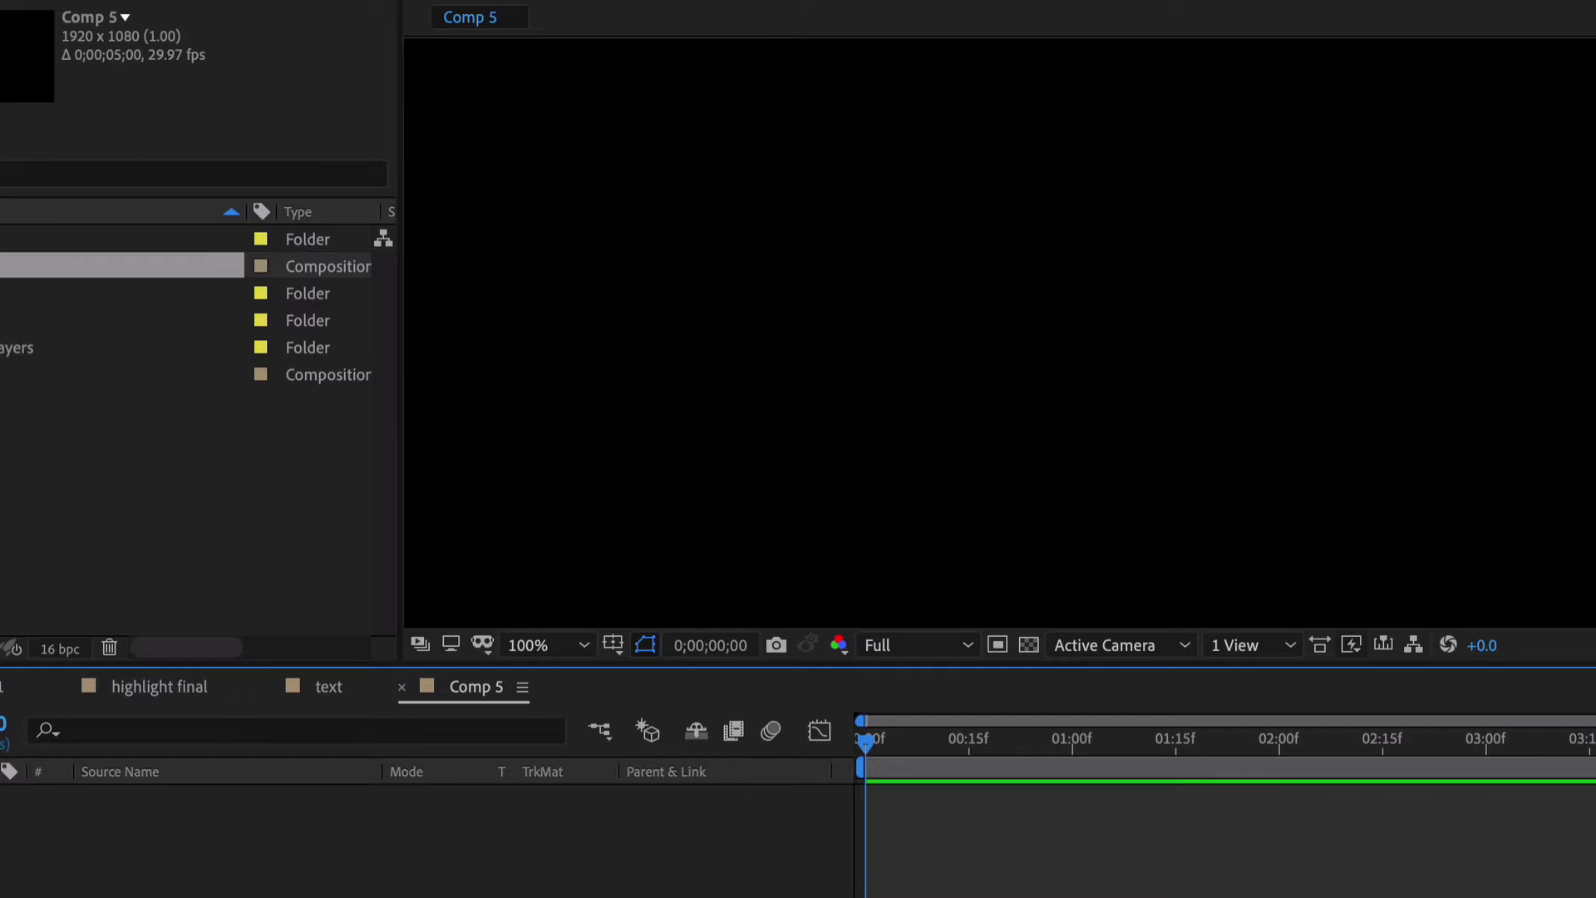
Add the text comp to Comp 5 and move it up toward the poem's final lines.
click(124, 374)
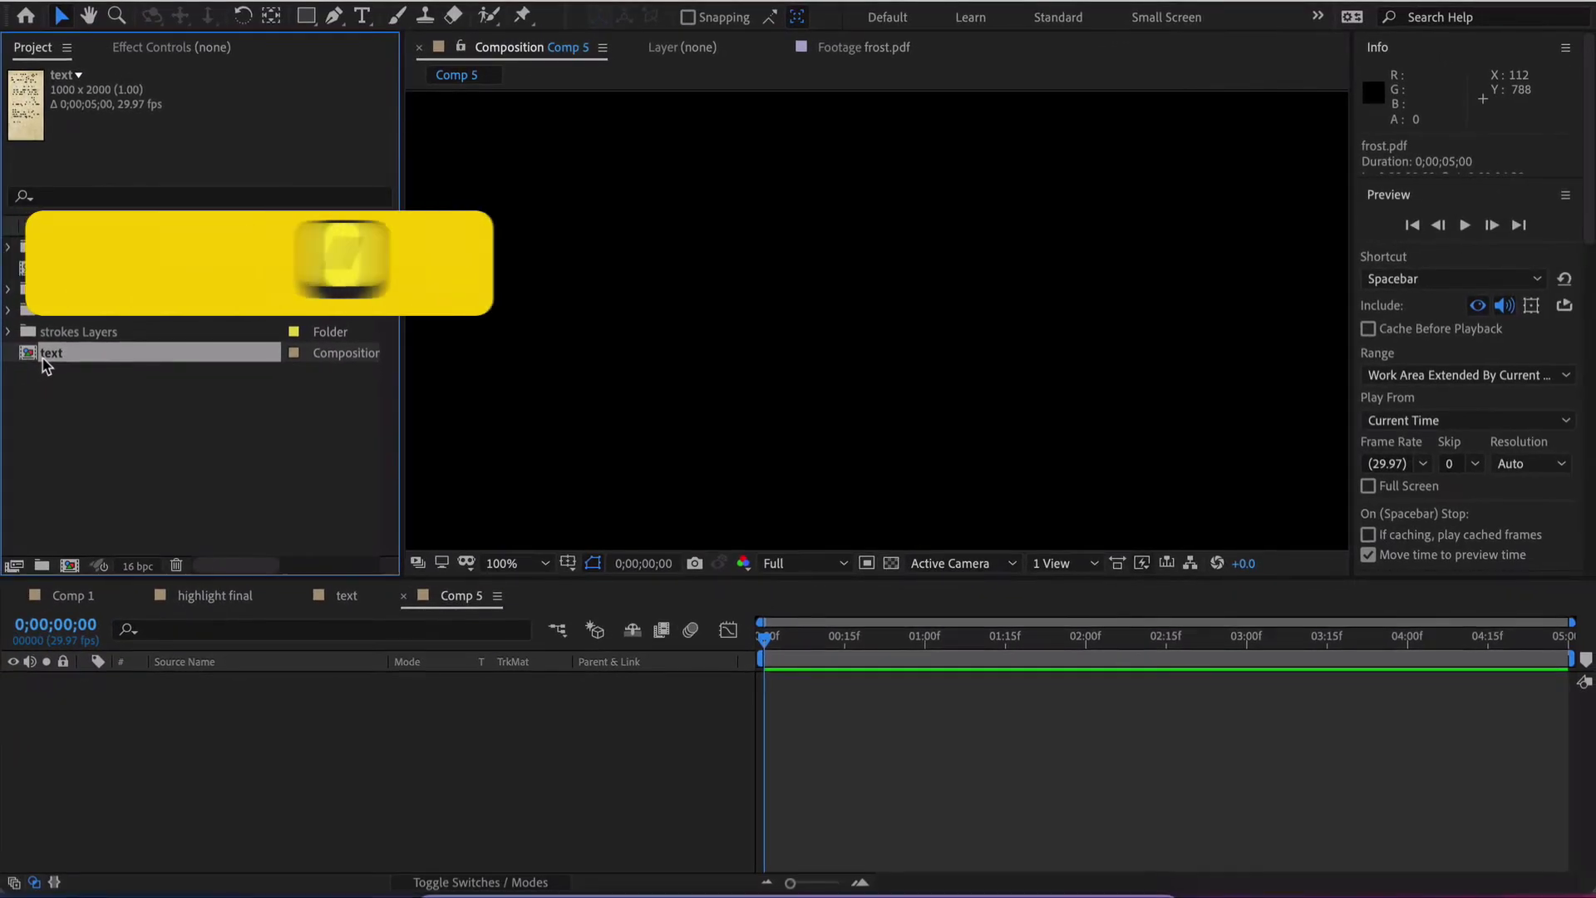
key(ctrl+slash)
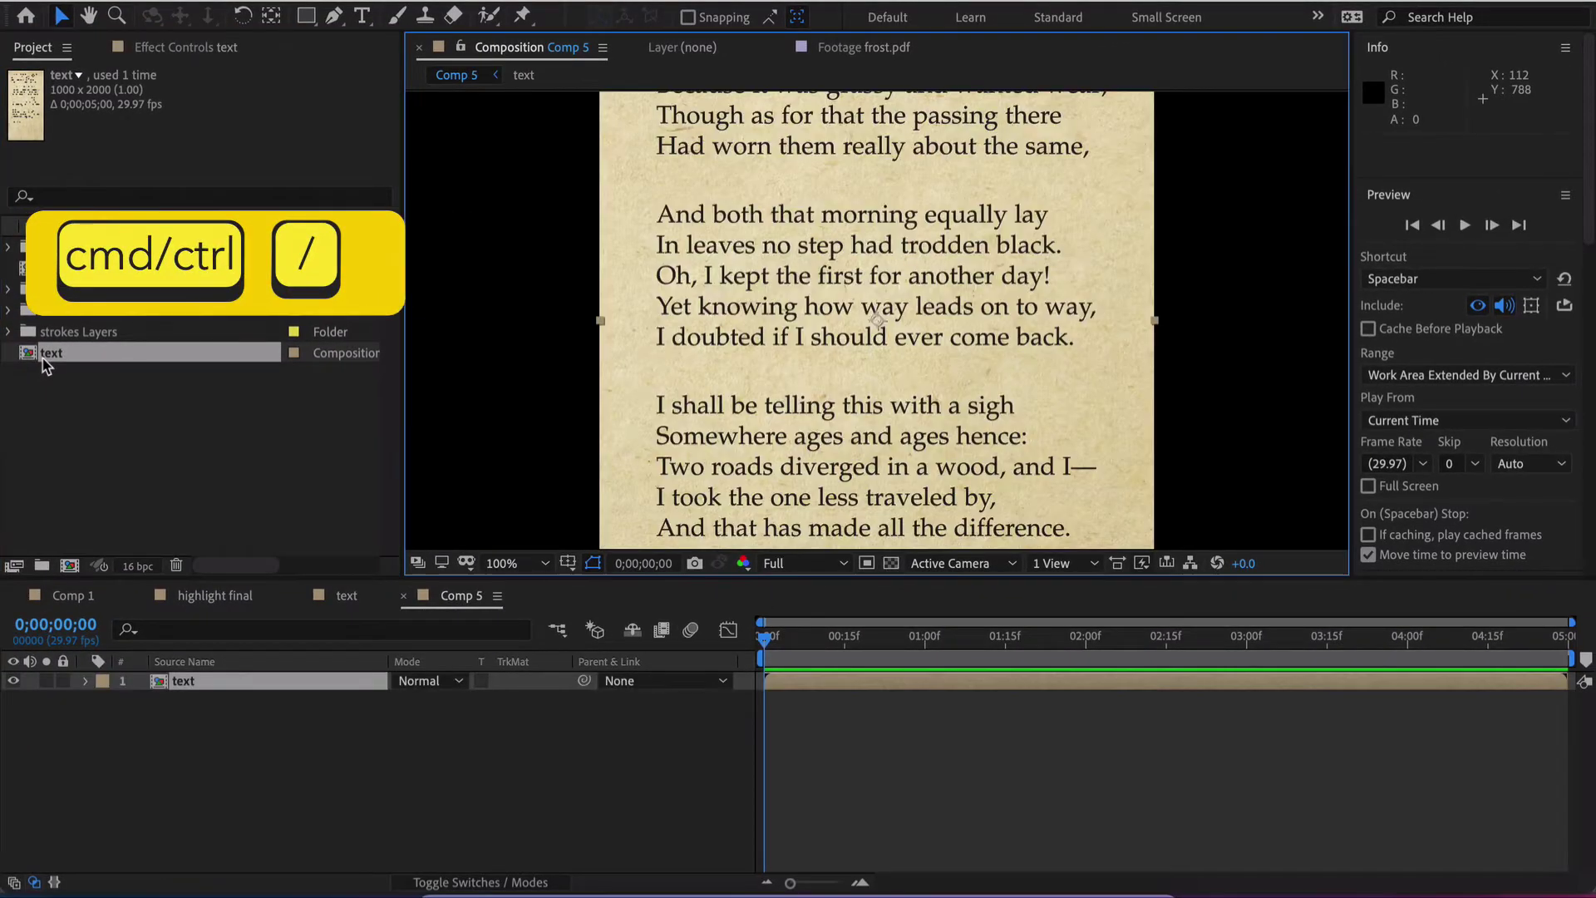
drag(866, 377, 874, 180)
Create a red solid named 'highlighter' and send it beneath the text layer.
key(ctrl+y)
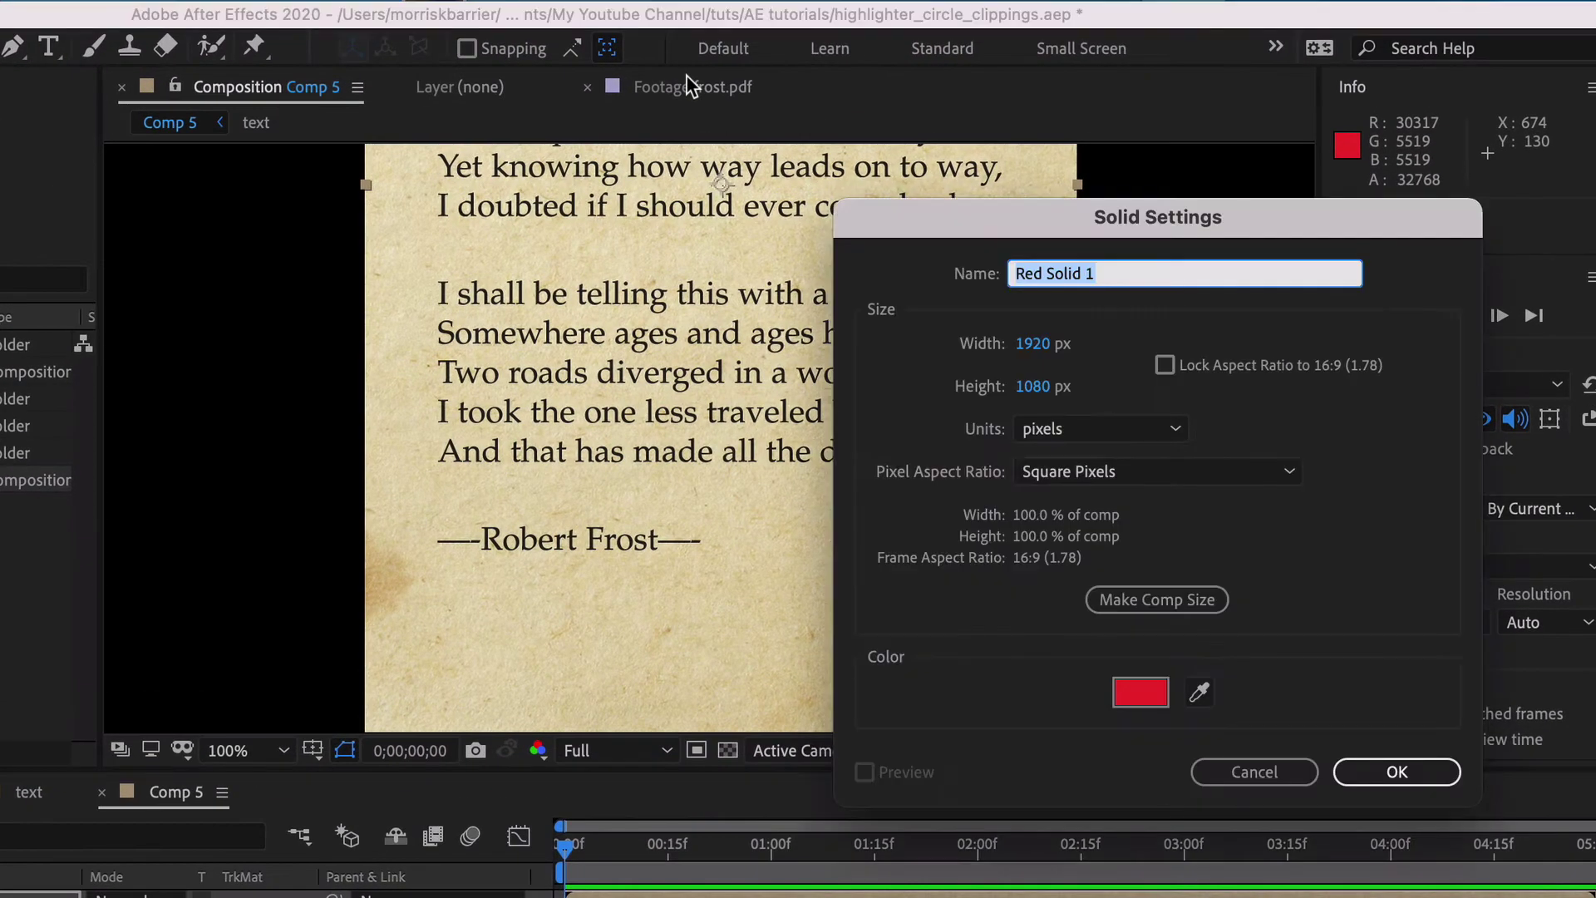
text(highlith)
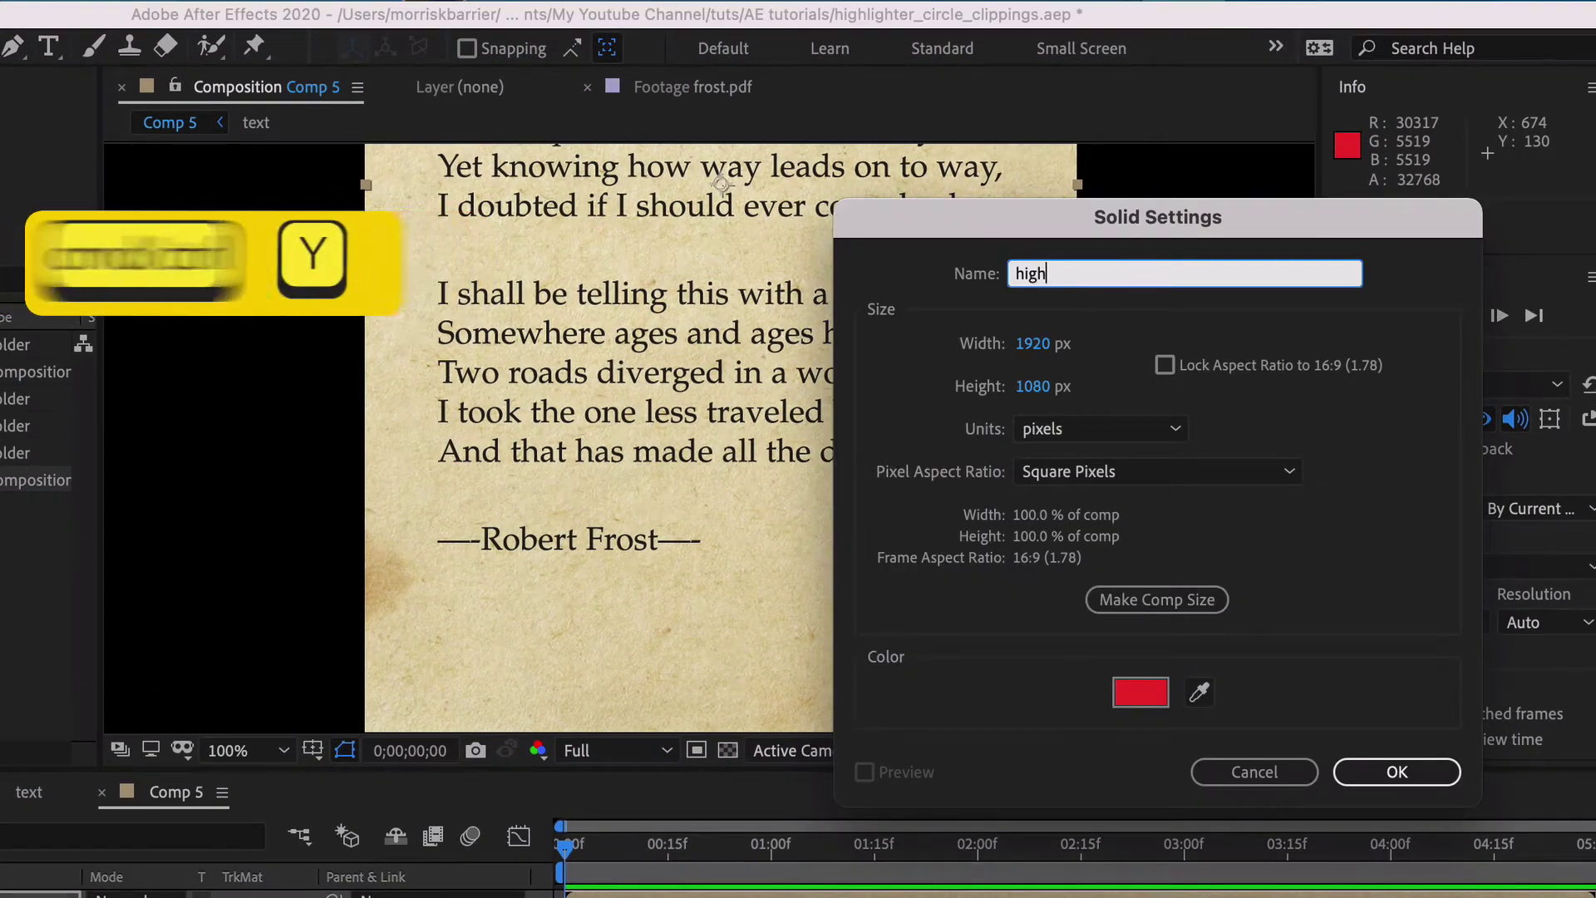
key(BackSpace)
key(BackSpace)
text(ghter)
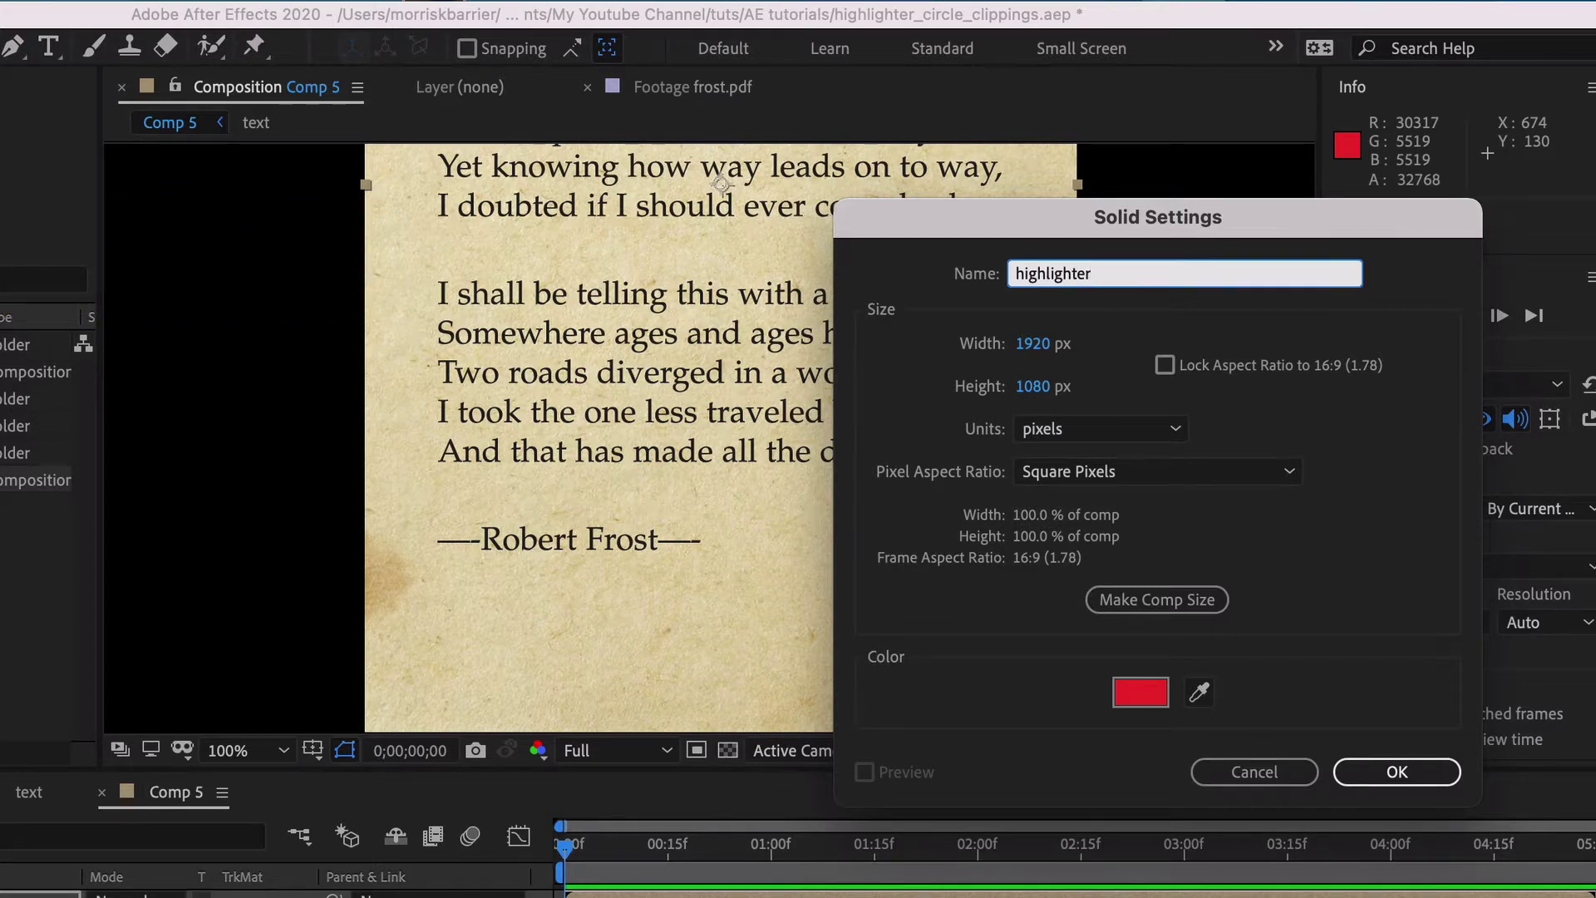
key(Return)
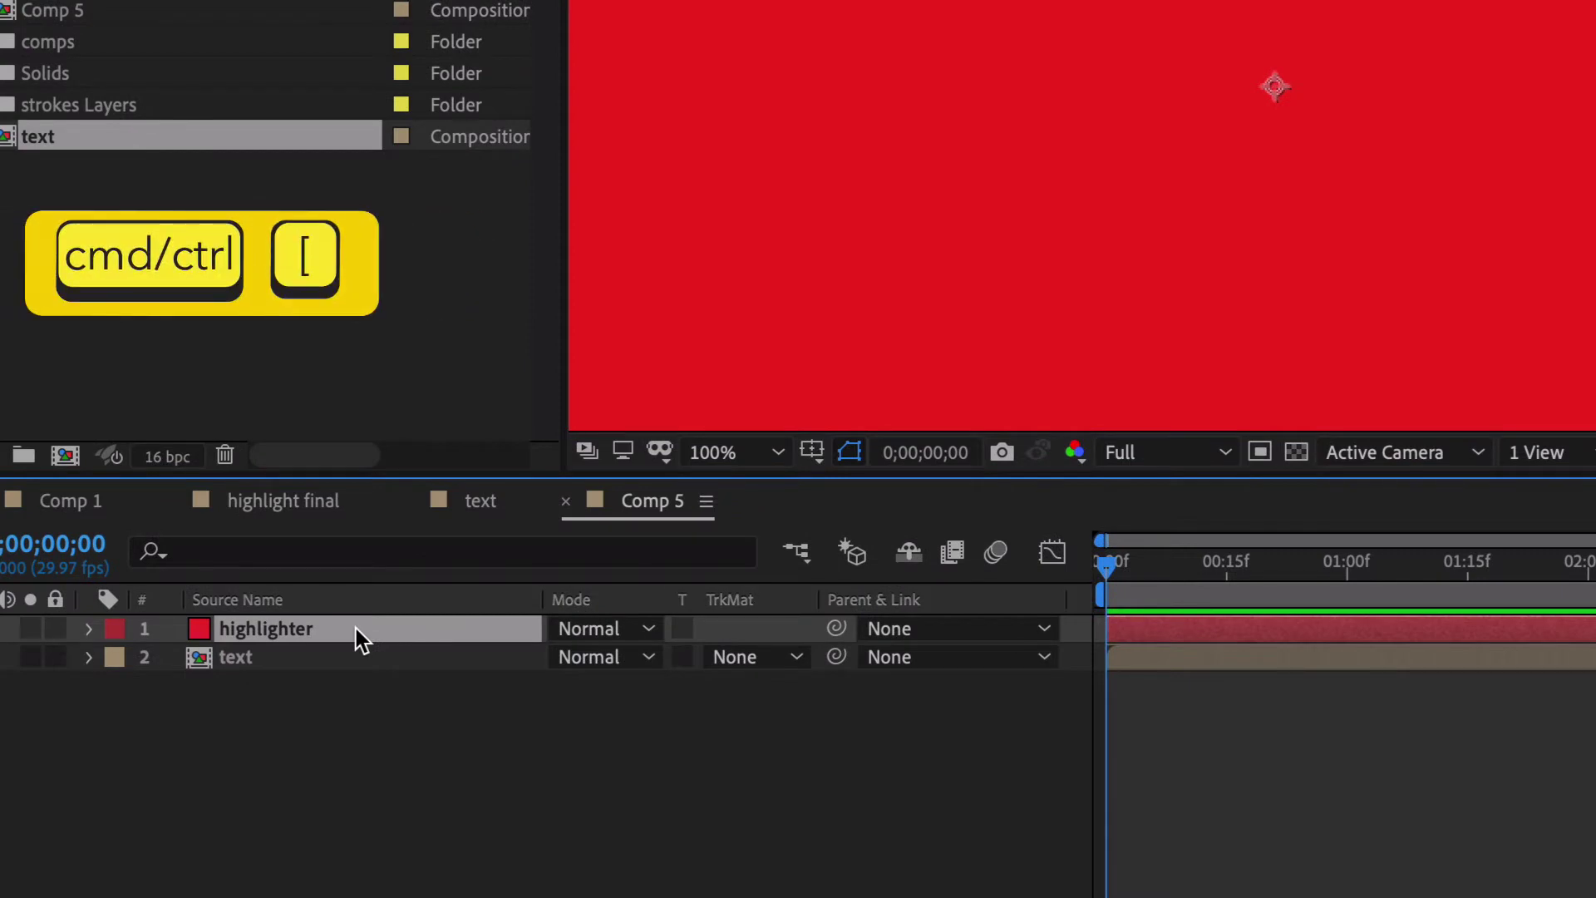
key(ctrl+bracketleft)
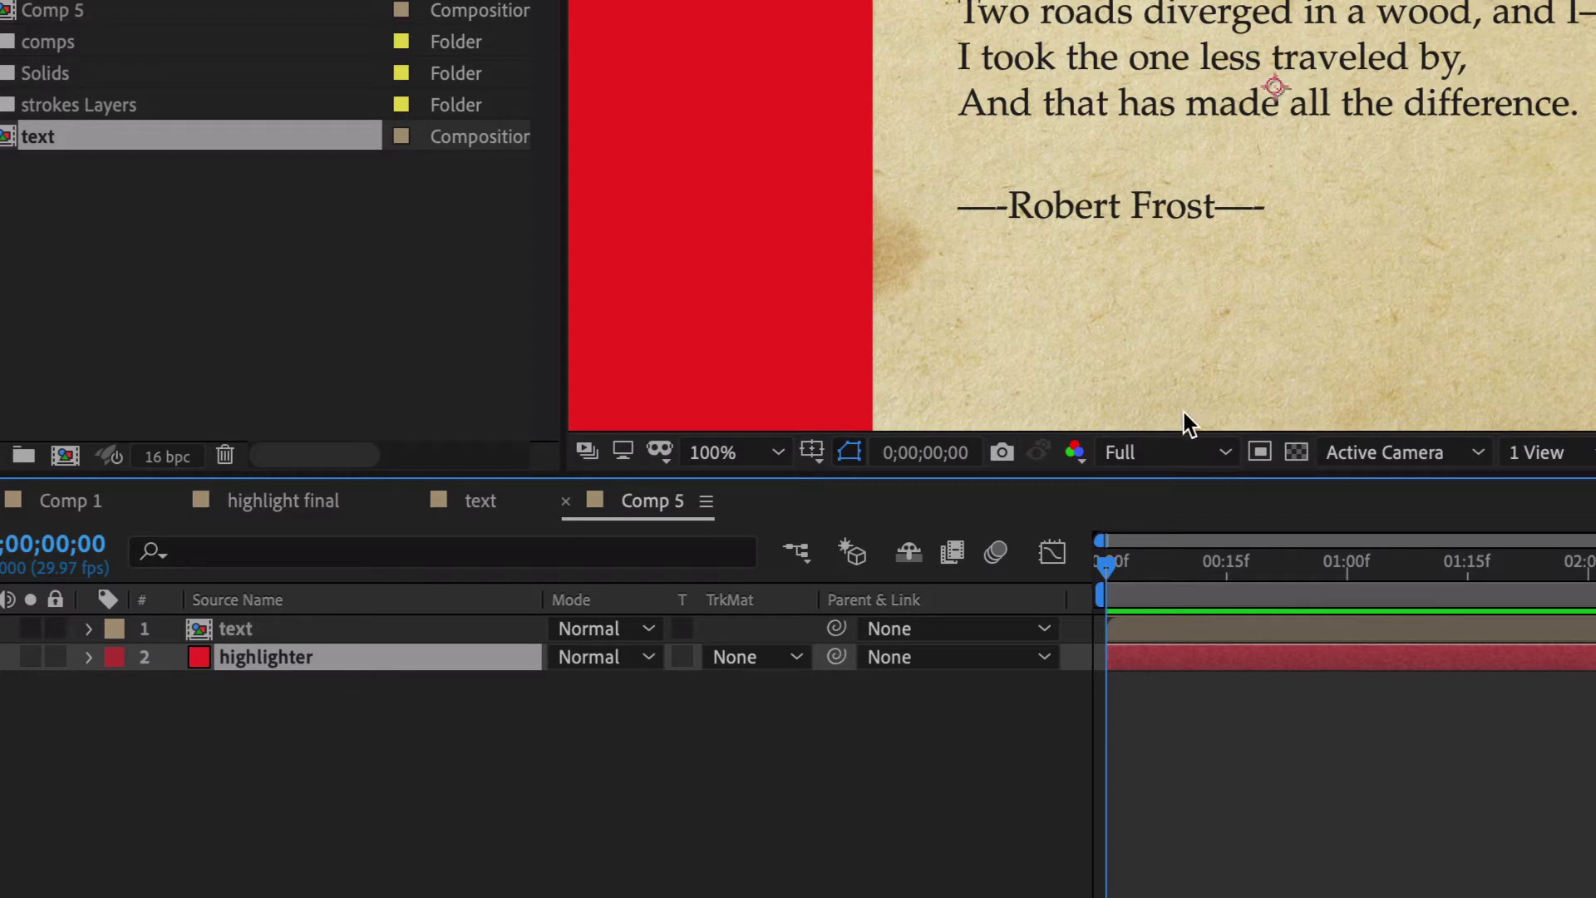
Draw open pen paths along the 'Two roads' line and the 'I took' line.
key(g)
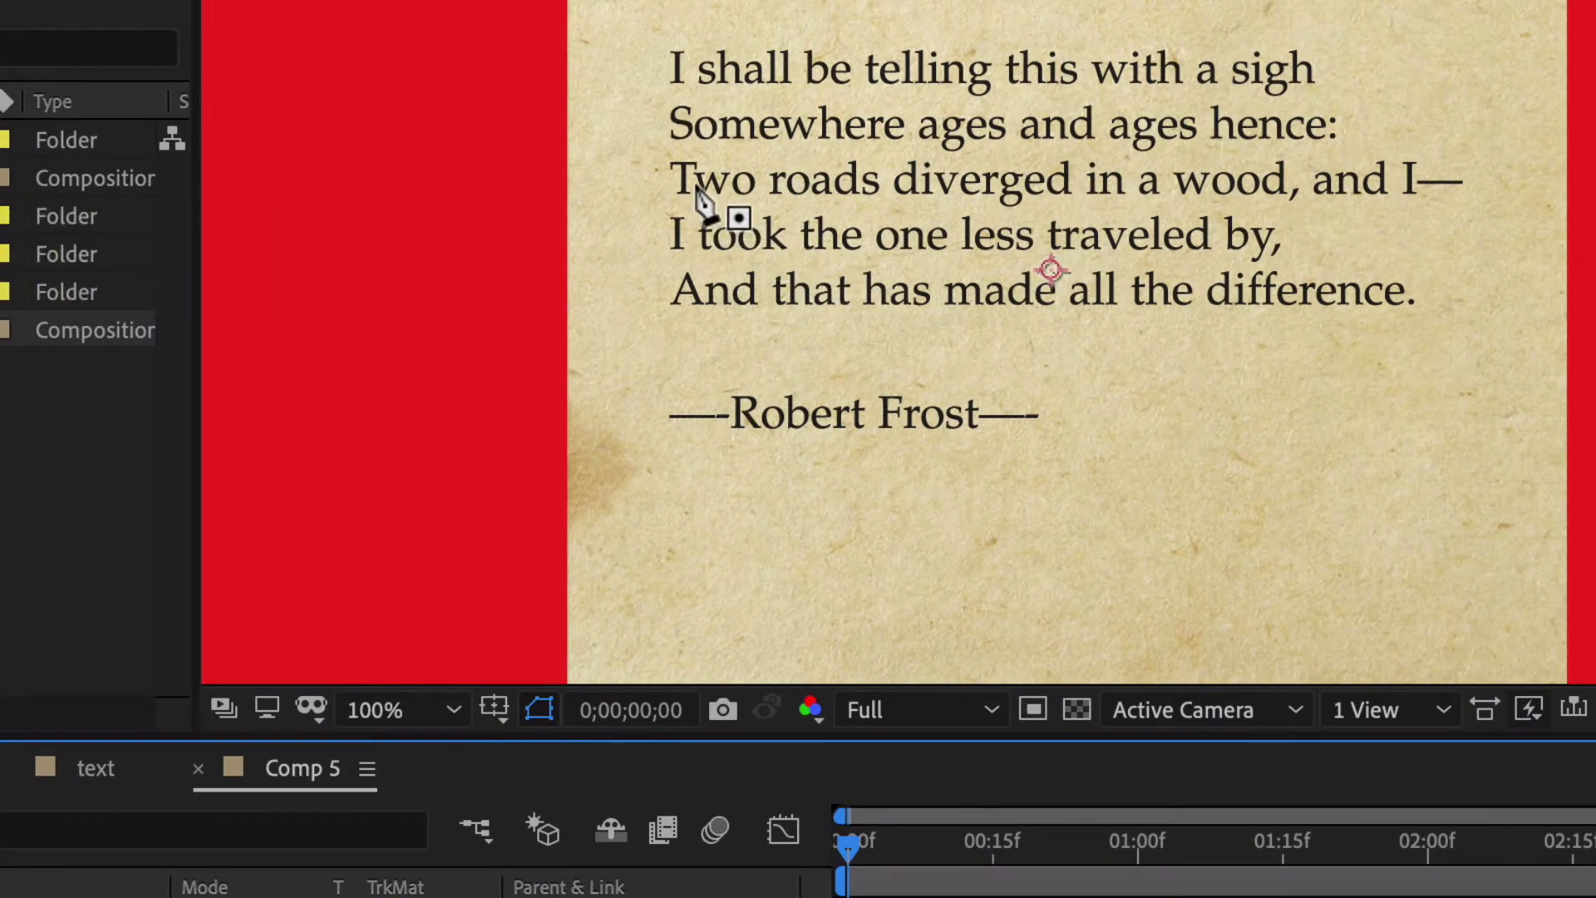
click(670, 176)
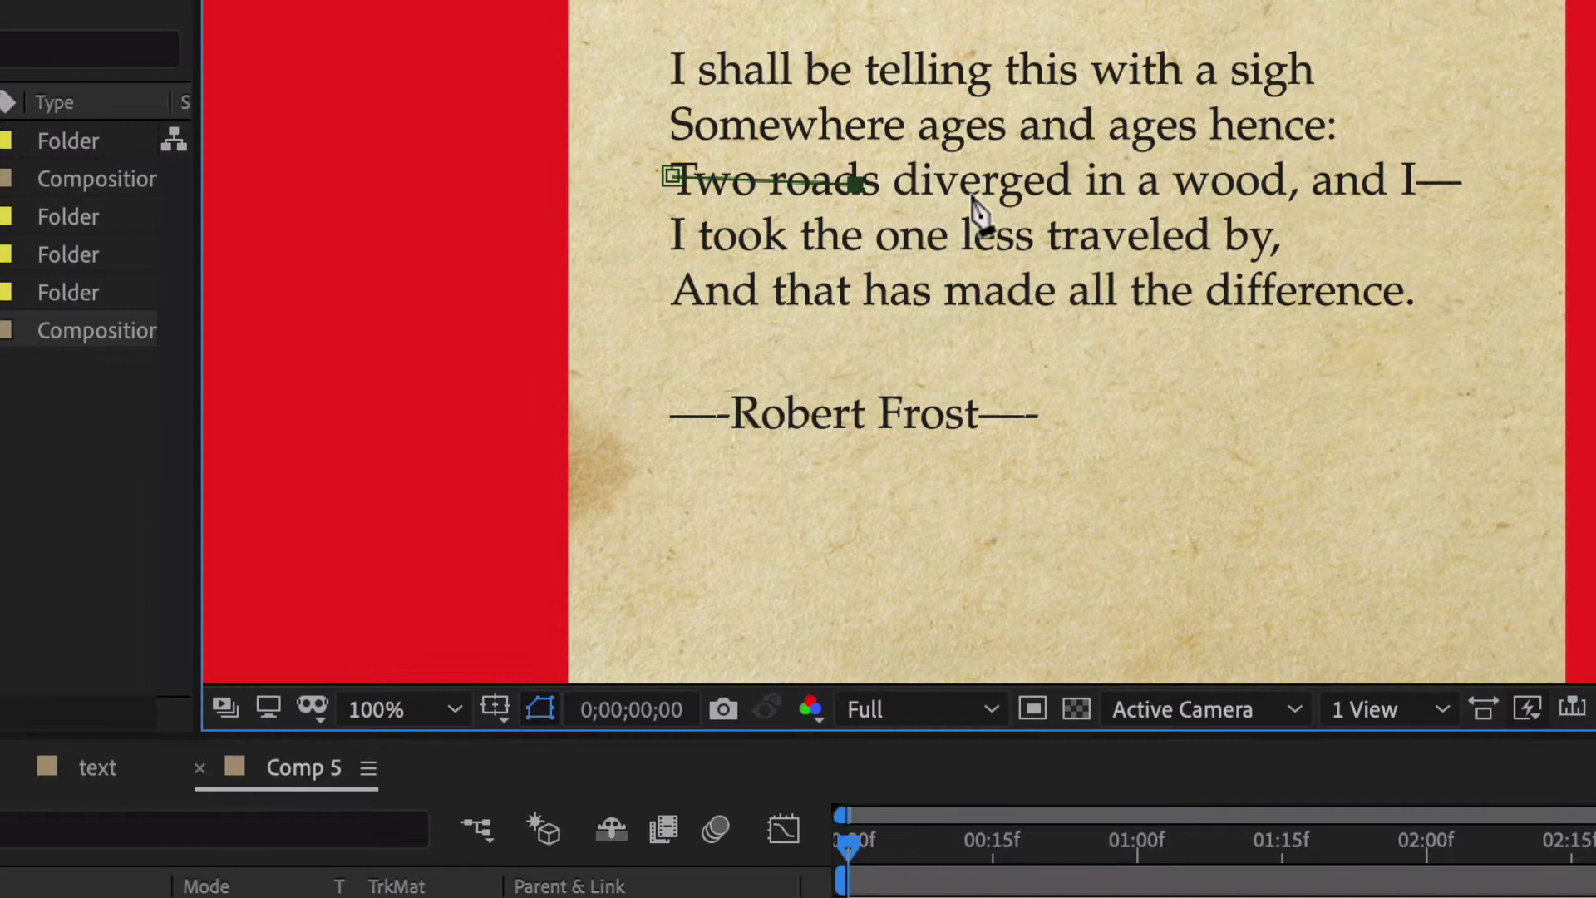
click(1357, 188)
click(1492, 170)
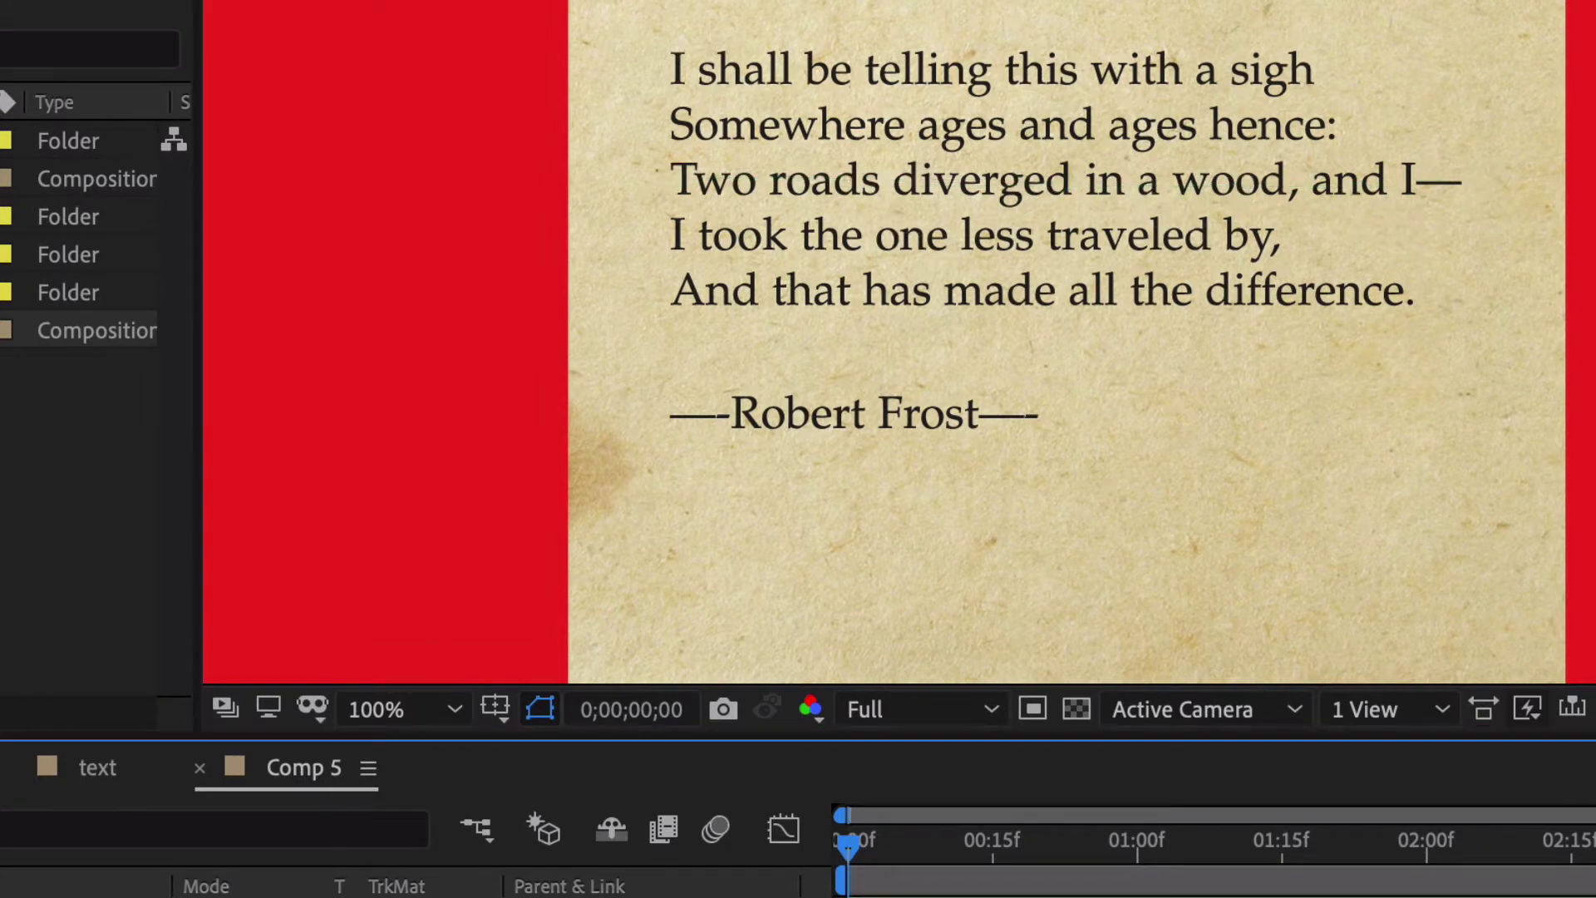
click(663, 231)
click(844, 238)
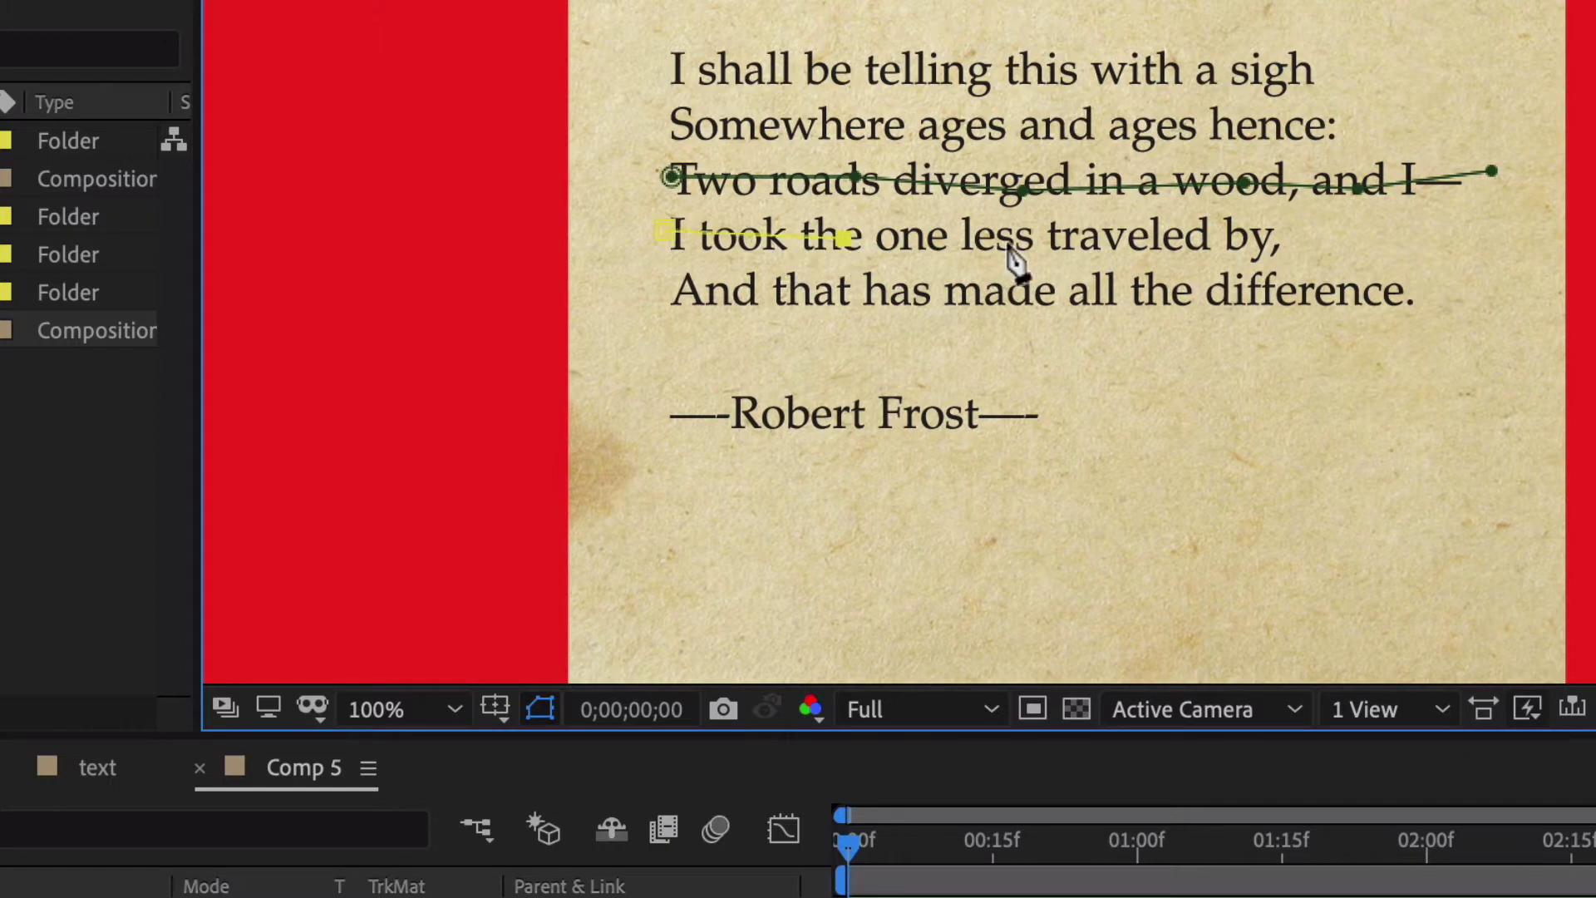
click(1004, 240)
click(1170, 226)
click(1323, 248)
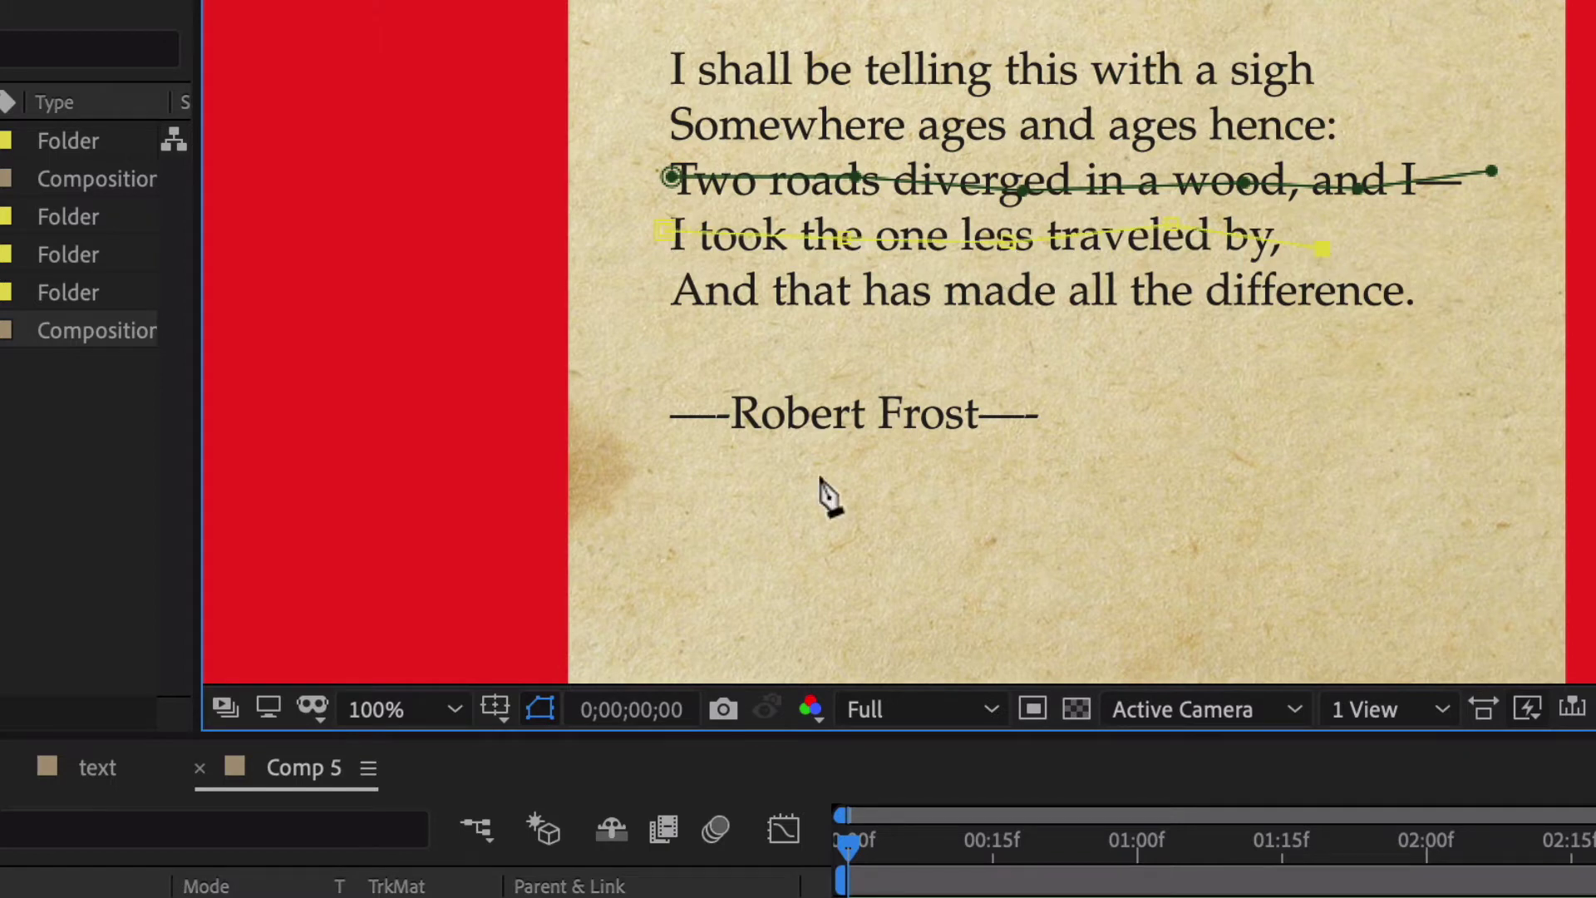
Trace the last line with a third path and raise highlighter above the text layer.
click(662, 298)
click(835, 289)
click(1023, 293)
click(1195, 285)
click(1429, 299)
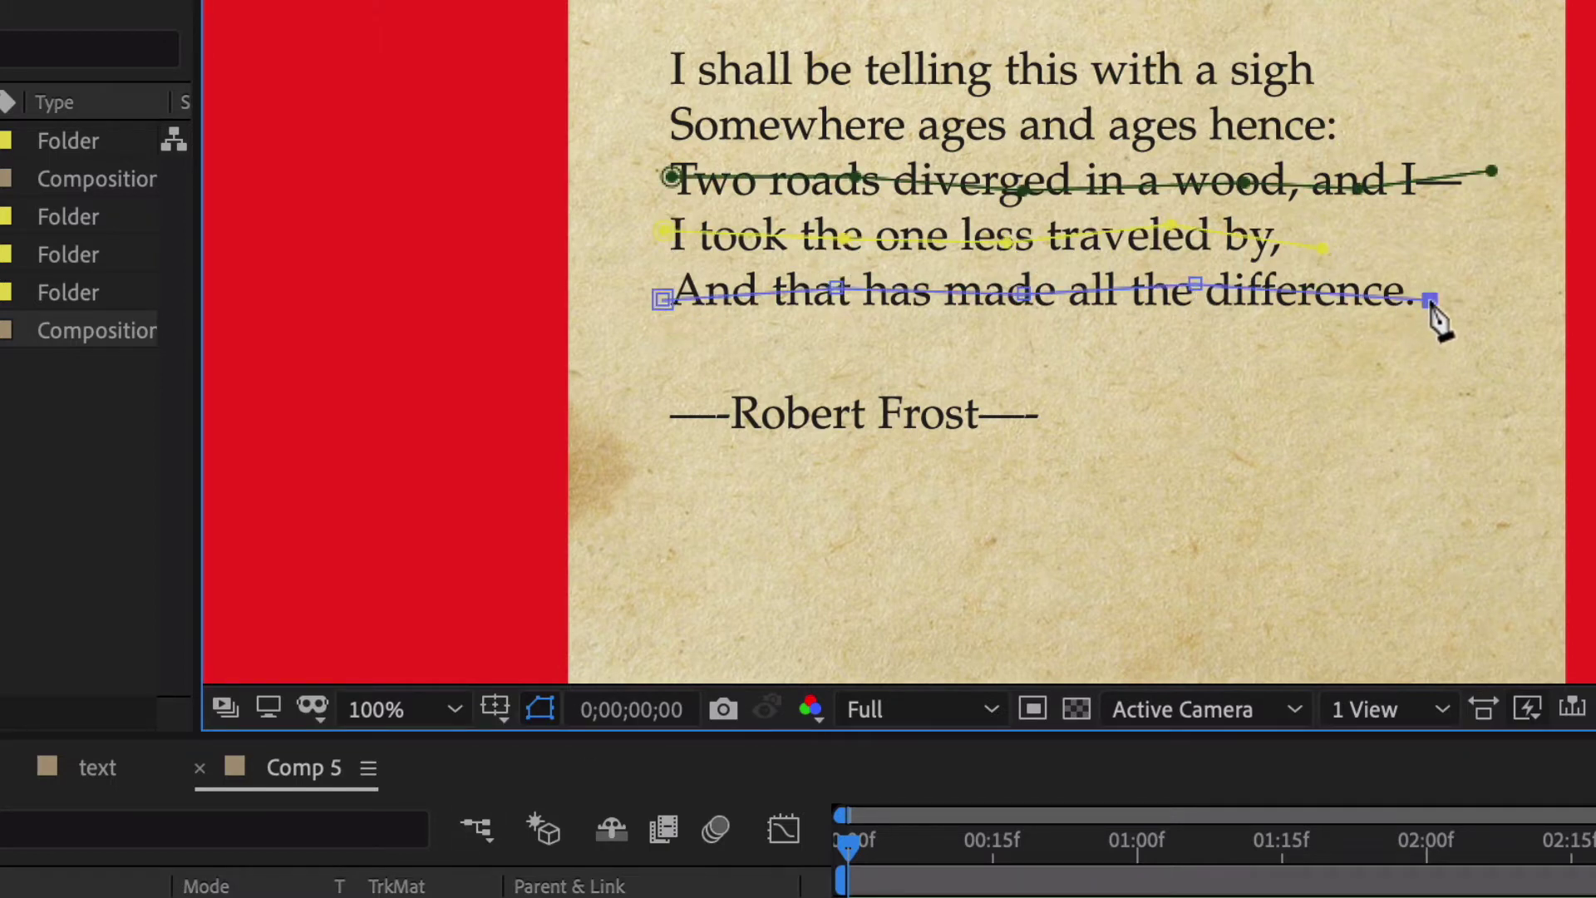
key(ctrl+bracketright)
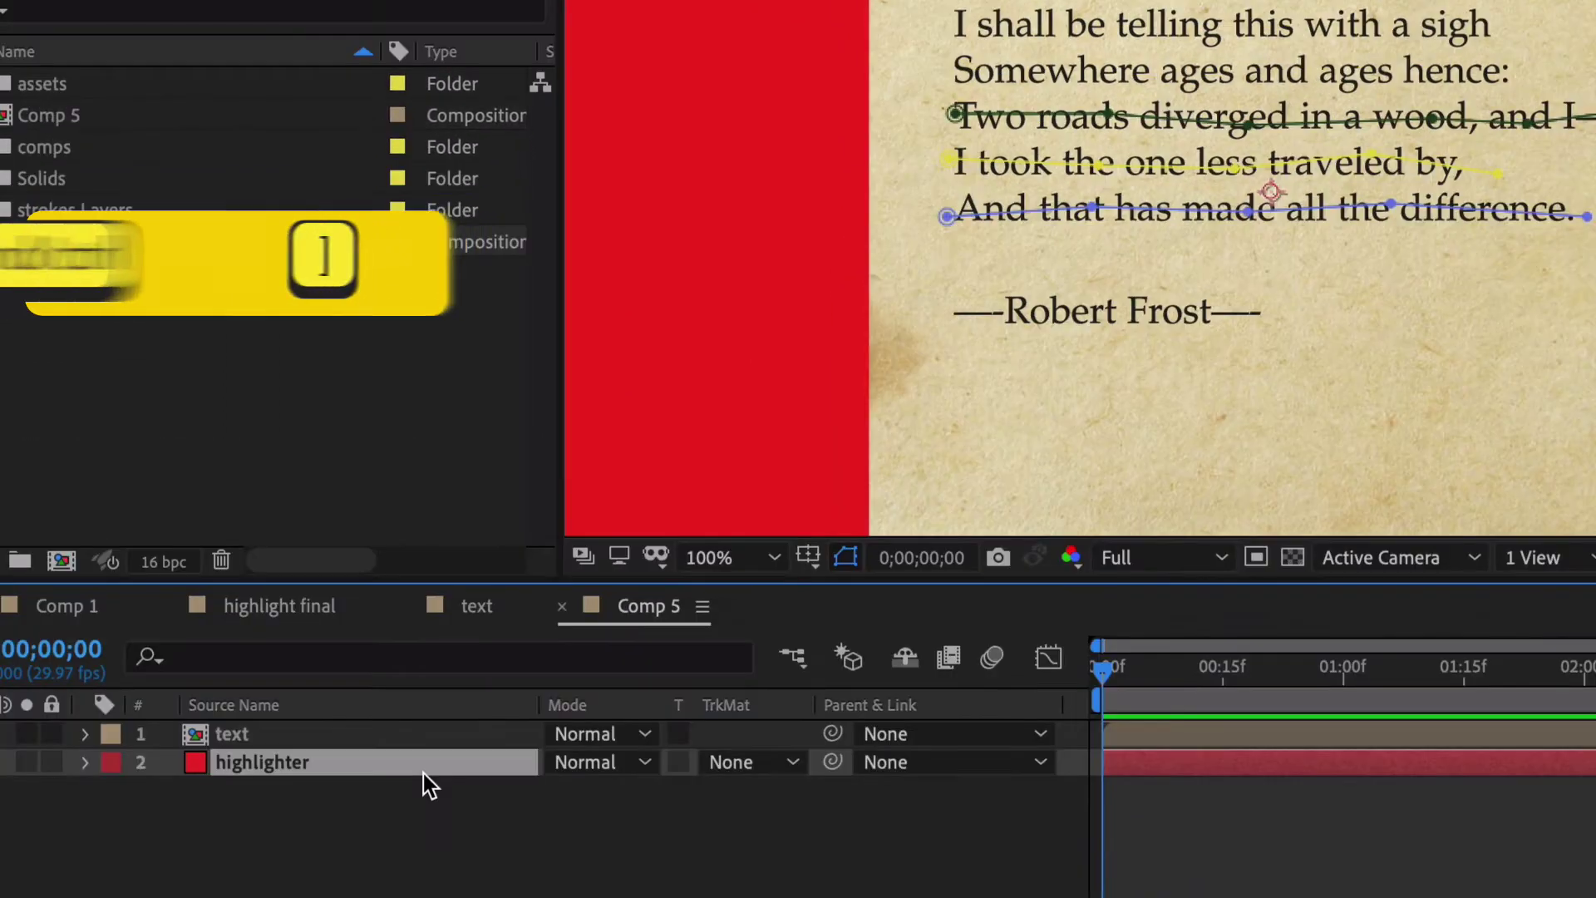
key(ctrl+bracketright)
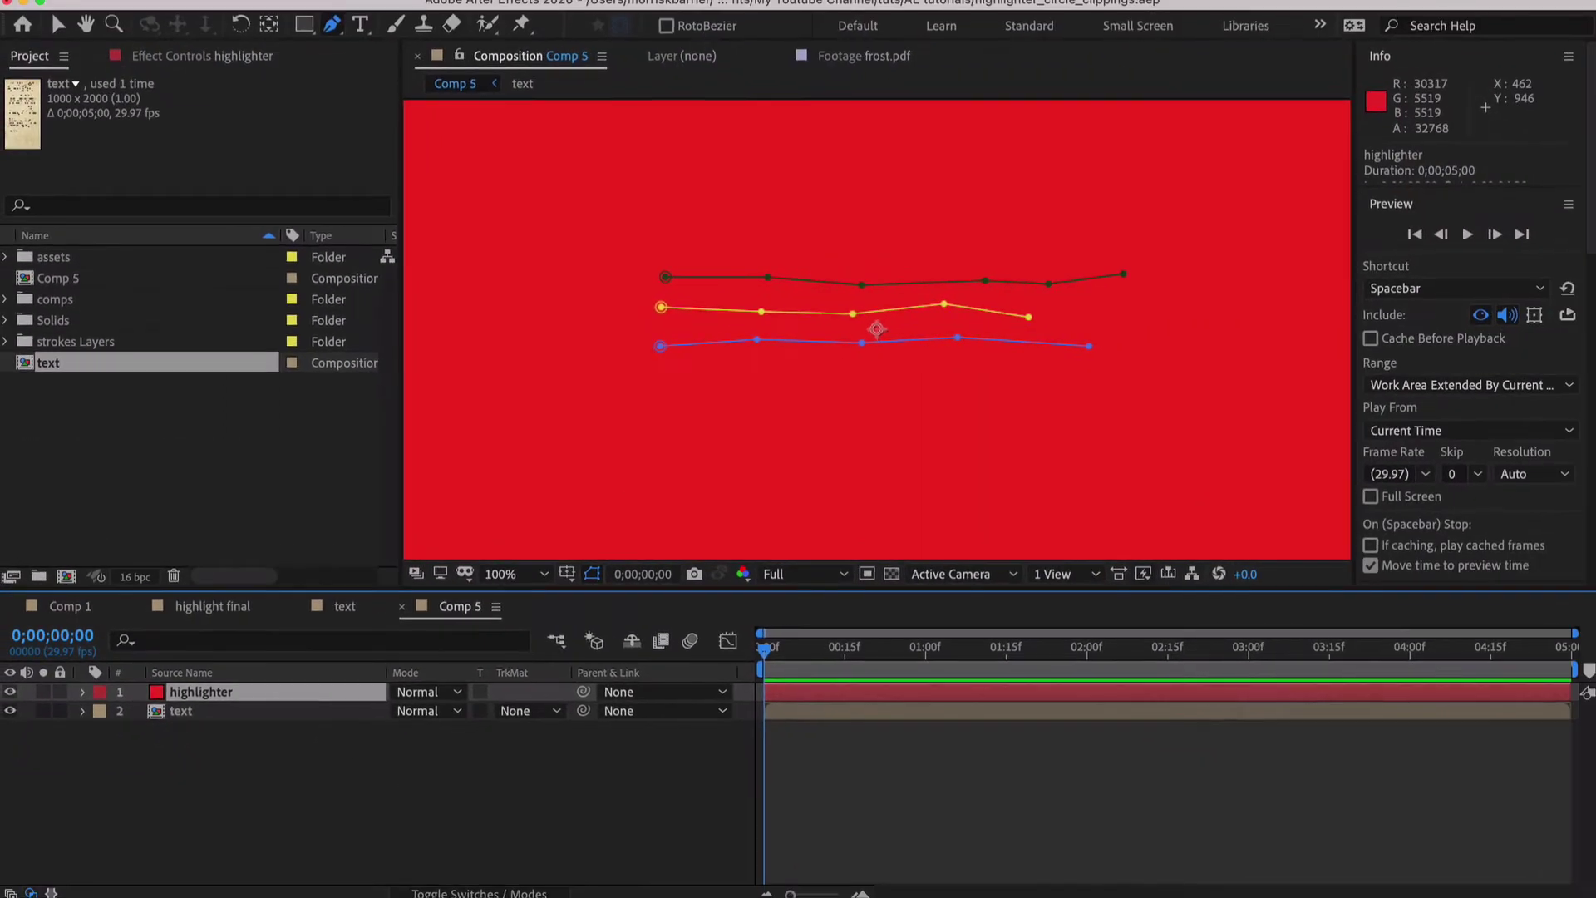
click(627, 0)
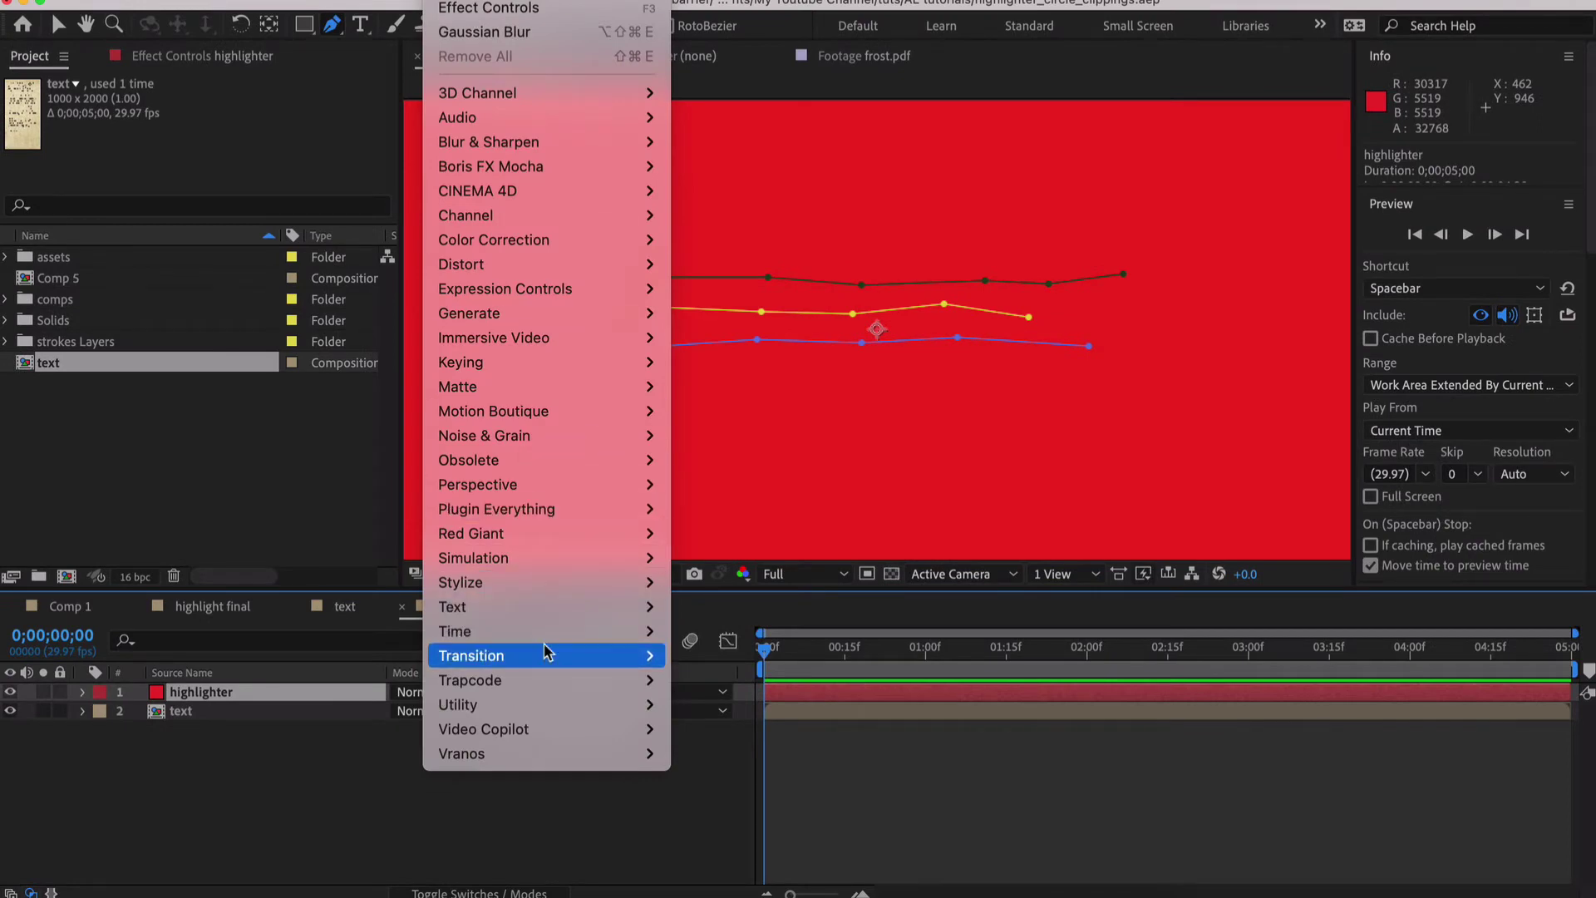
Apply a Stroke effect to the highlighter set to stroke All Masks.
mouse_move(517, 317)
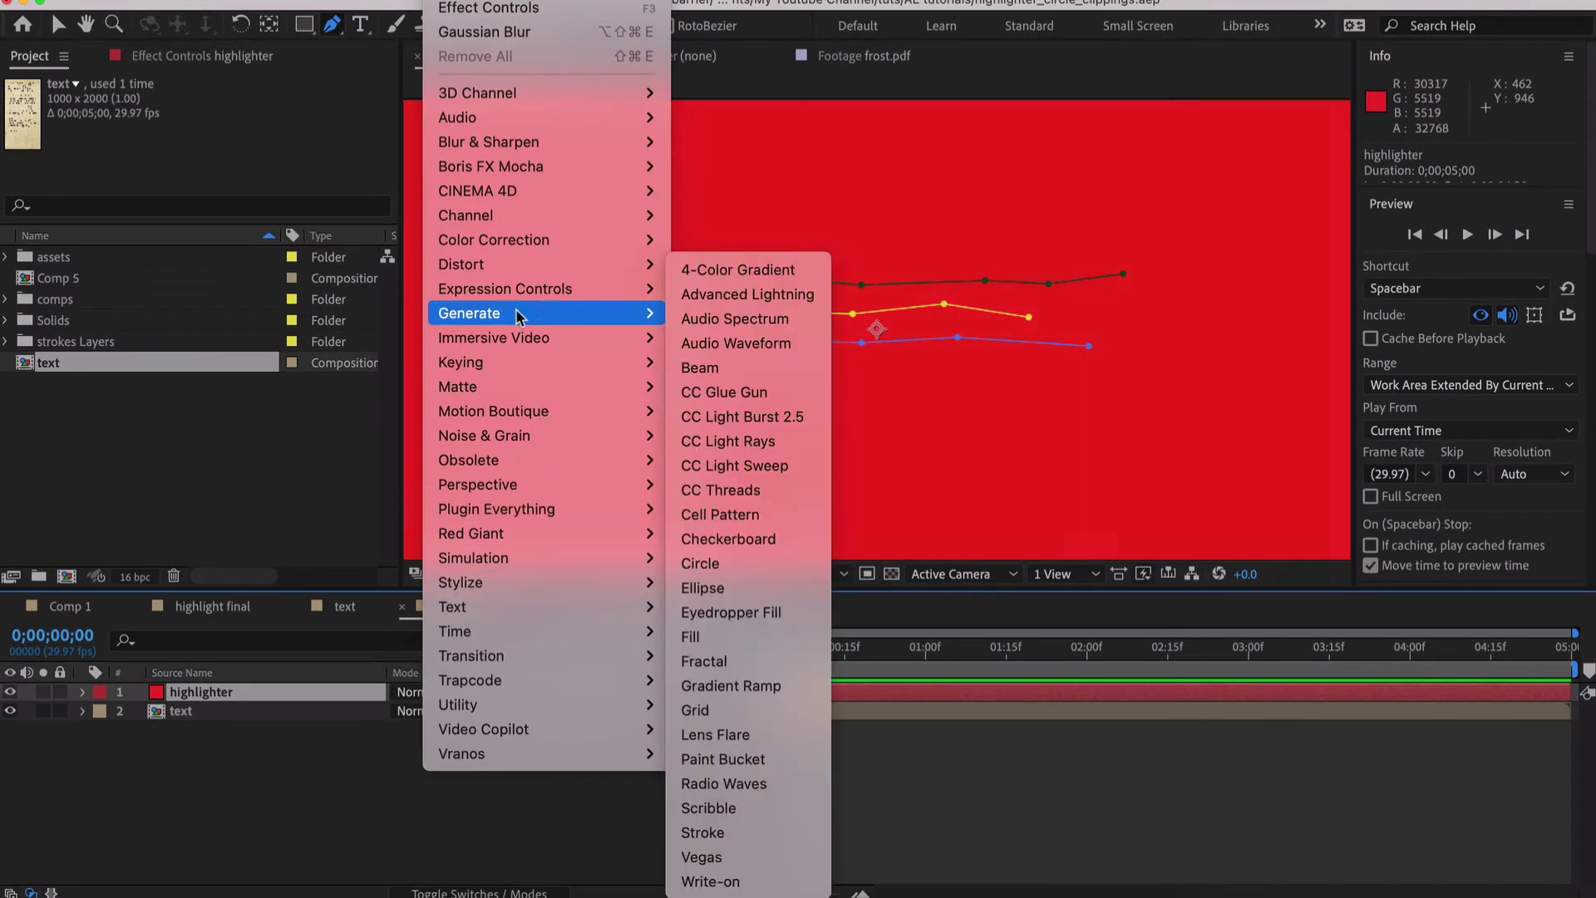
click(702, 832)
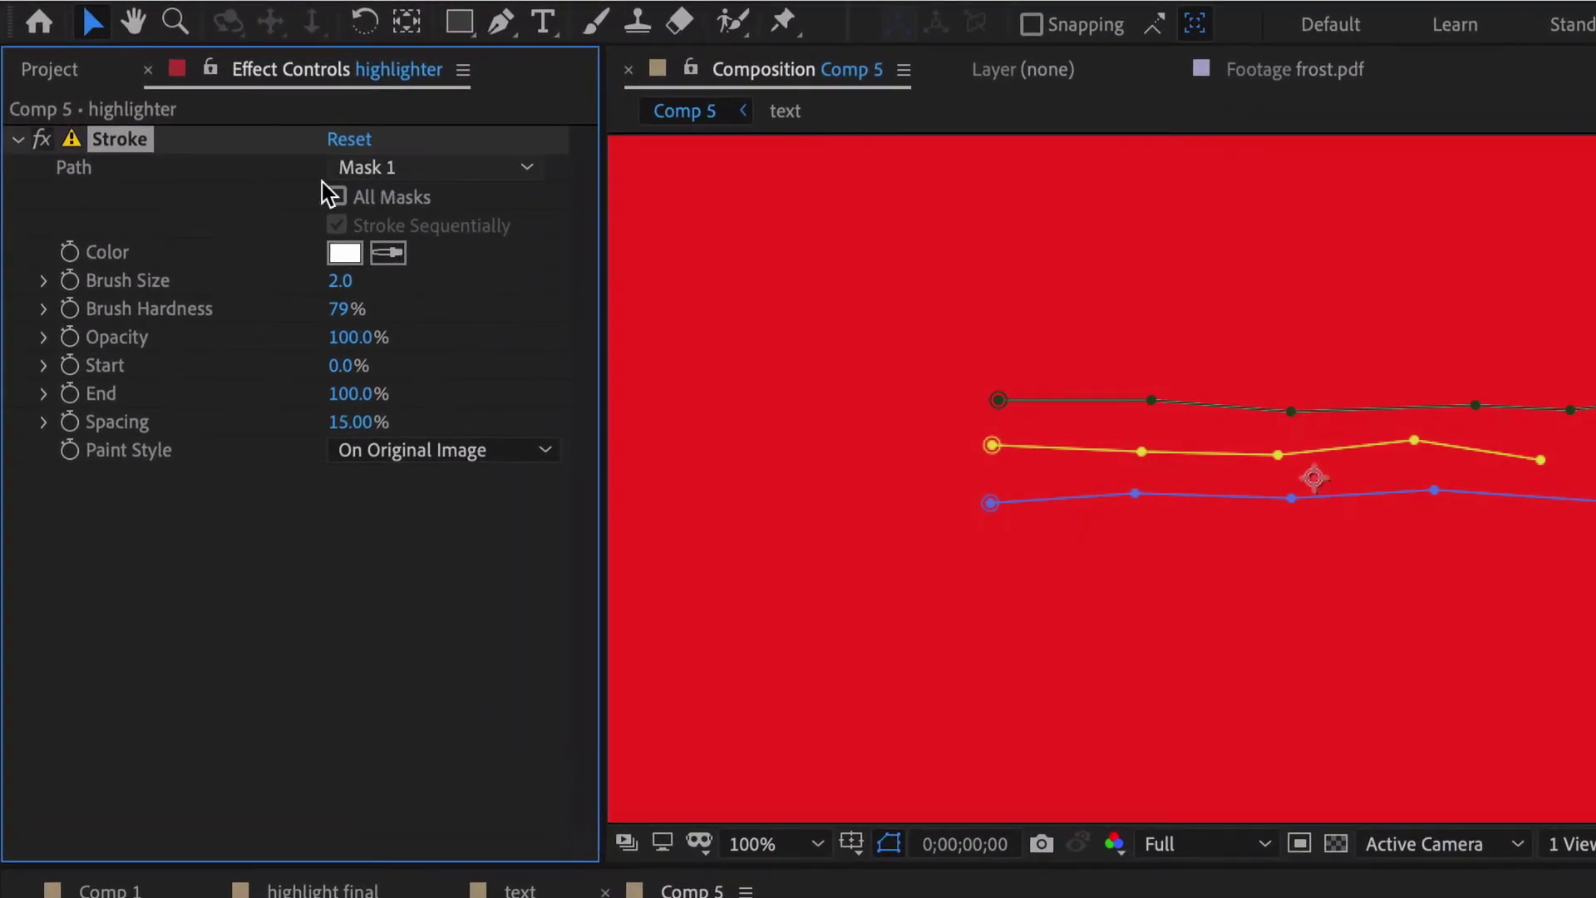
click(384, 170)
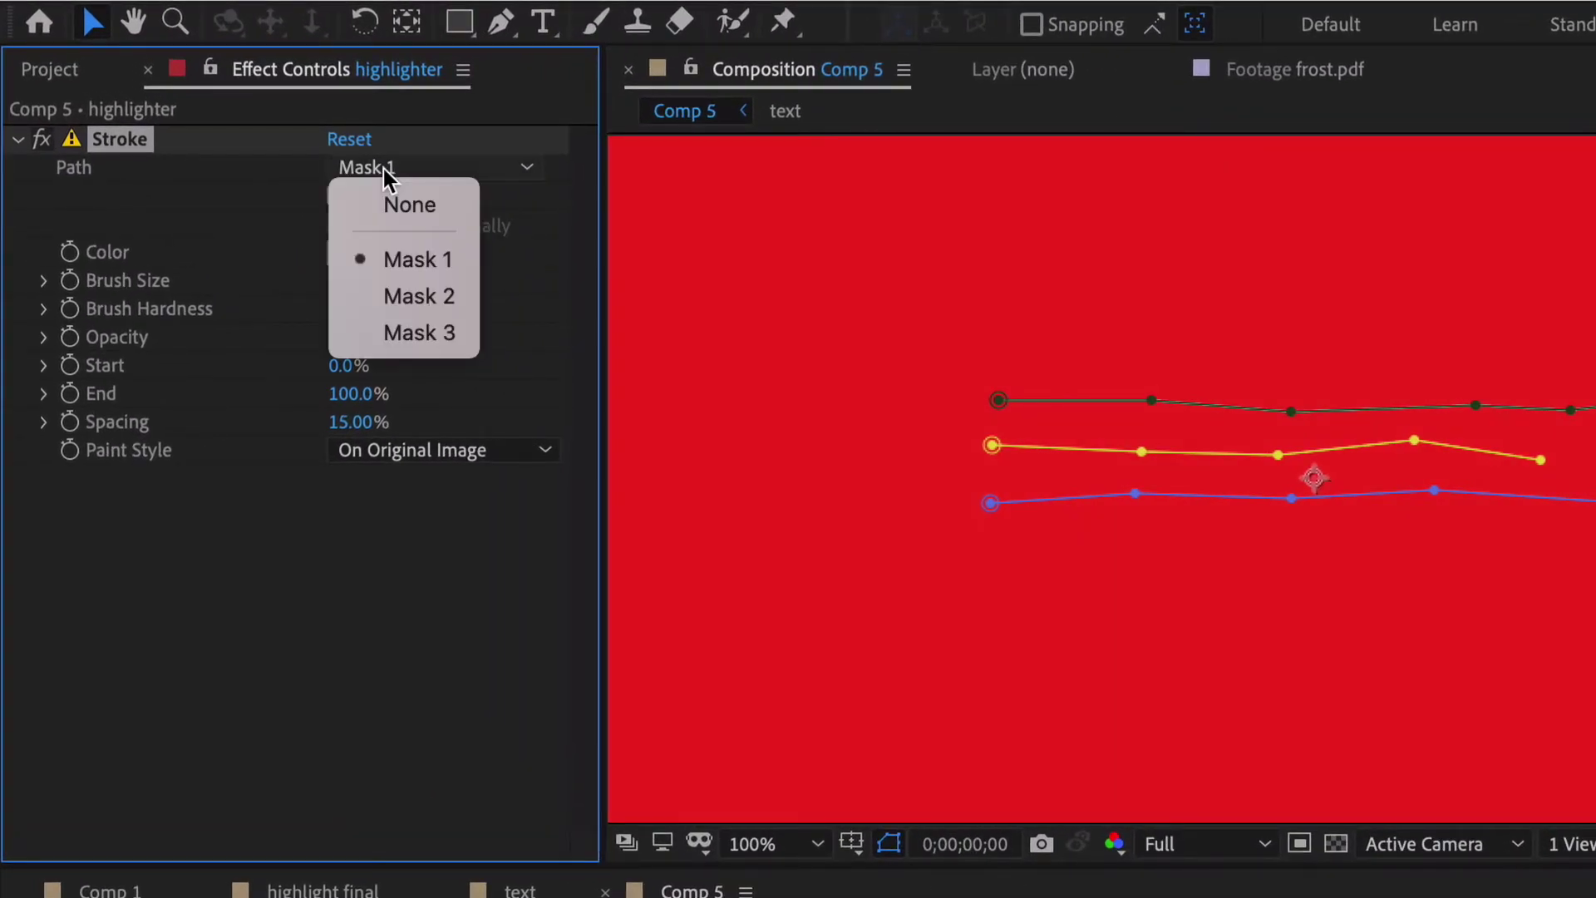
click(337, 197)
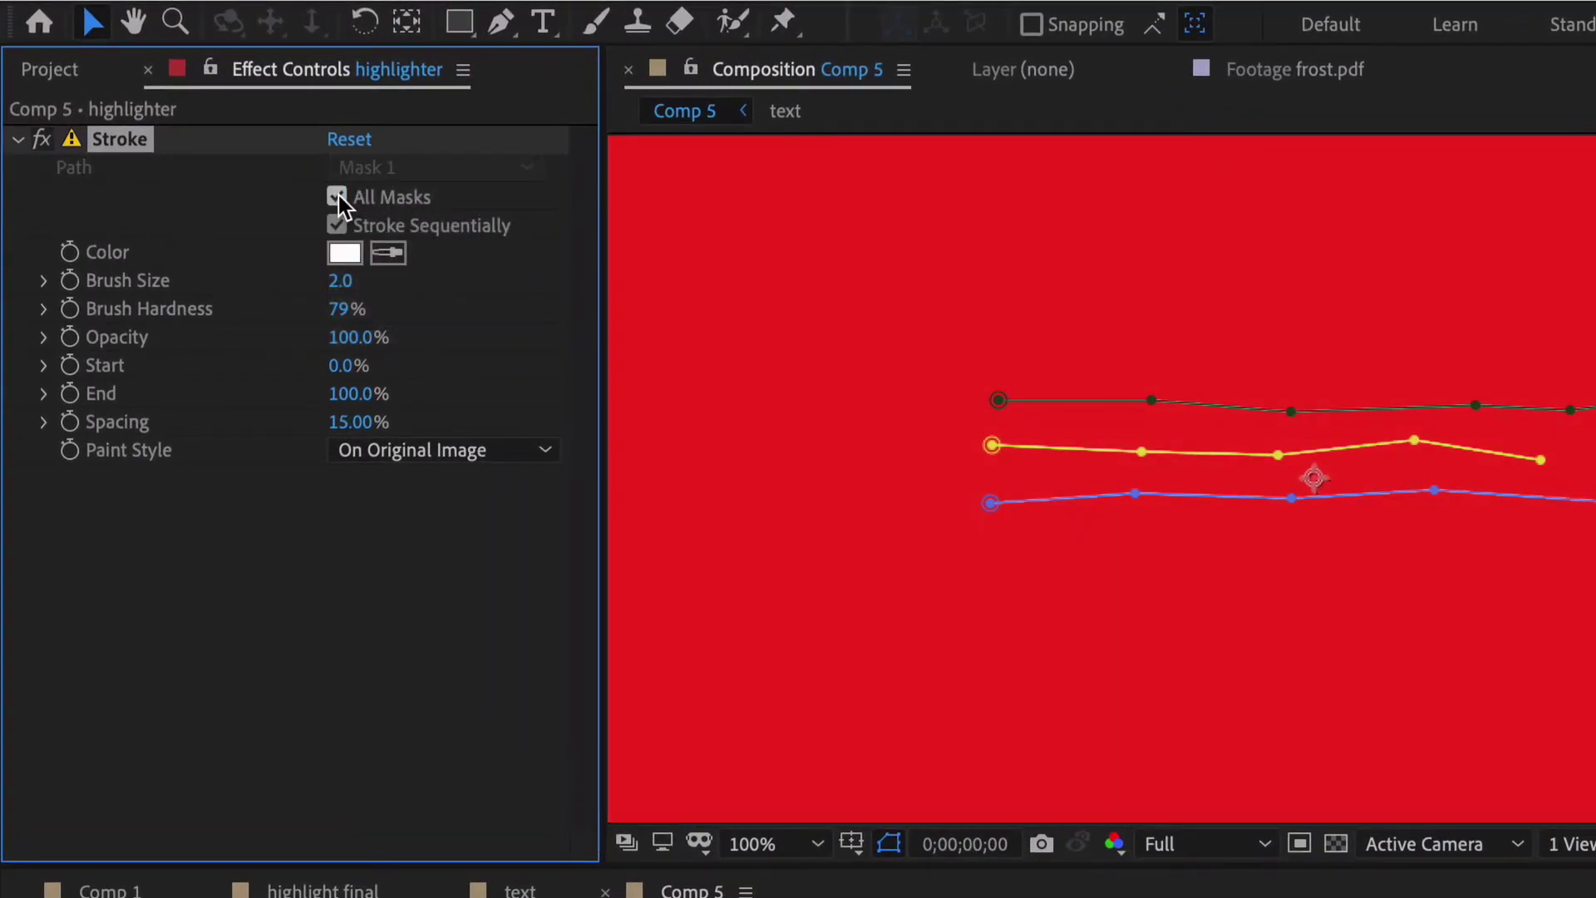
Set the stroke brush size to 33.8 and brush hardness to 100%.
click(341, 285)
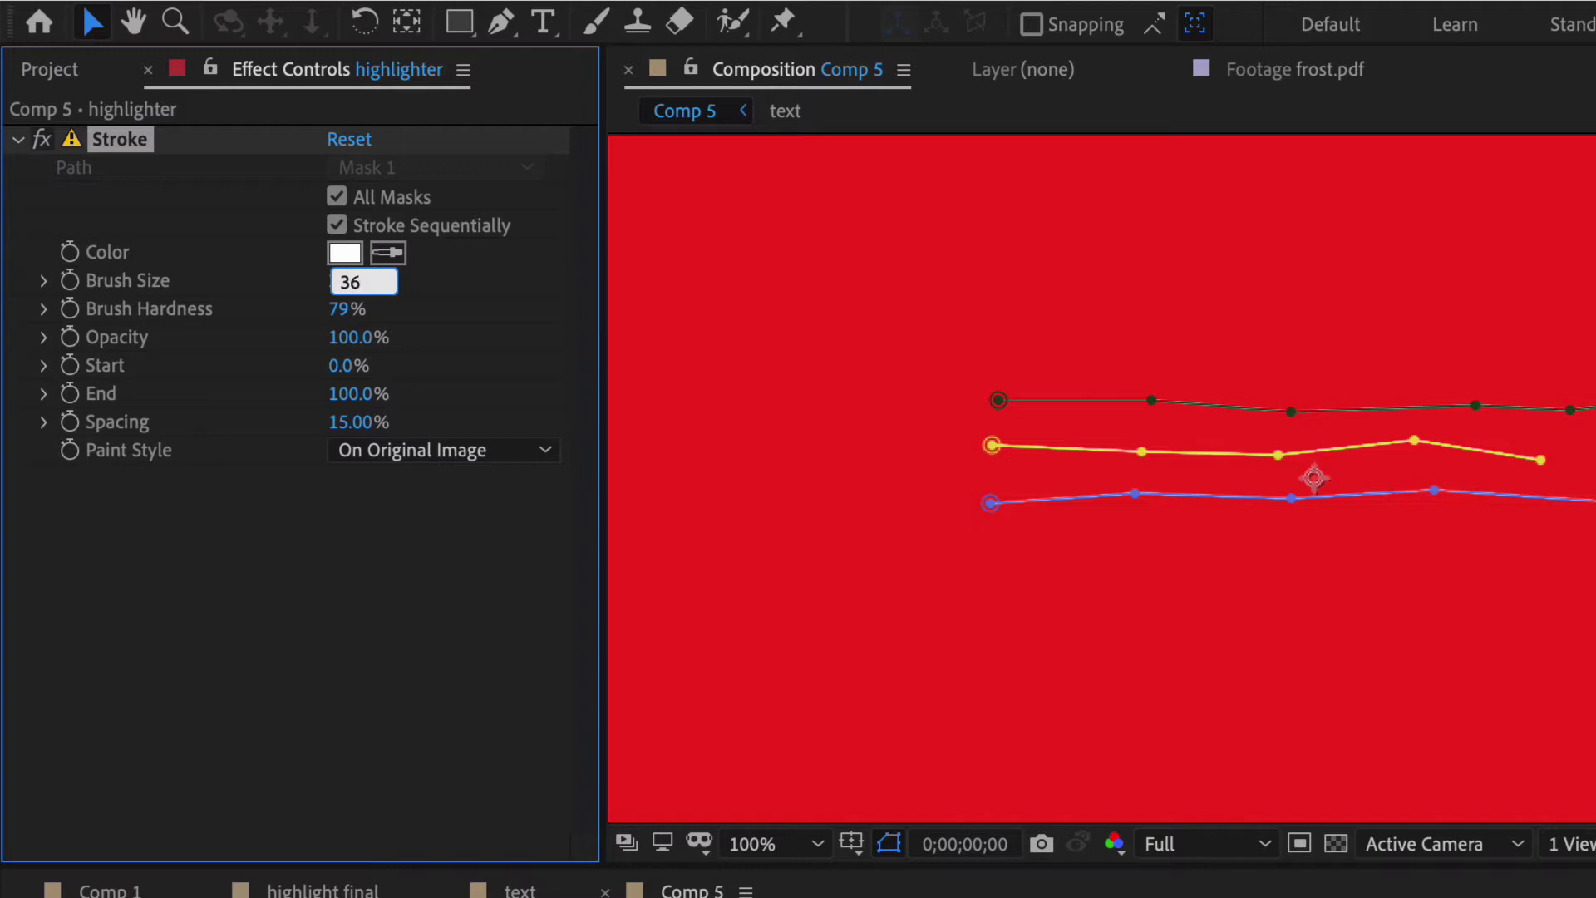
key(Return)
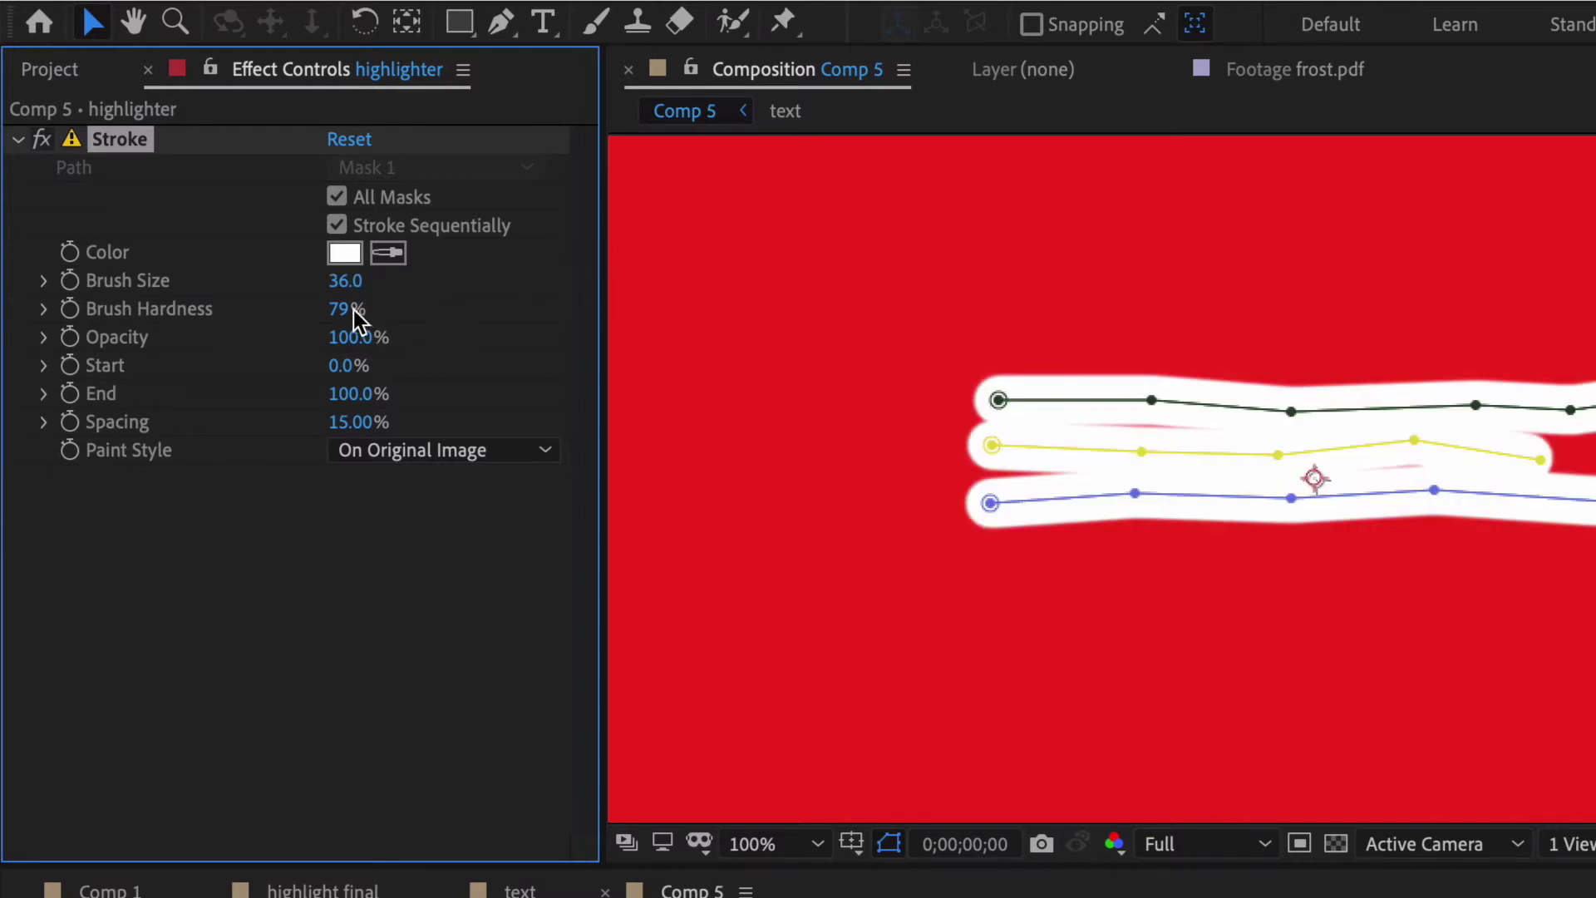
mouse_move(340, 308)
mouse_down()
mouse_move(599, 271)
mouse_move(656, 286)
mouse_up()
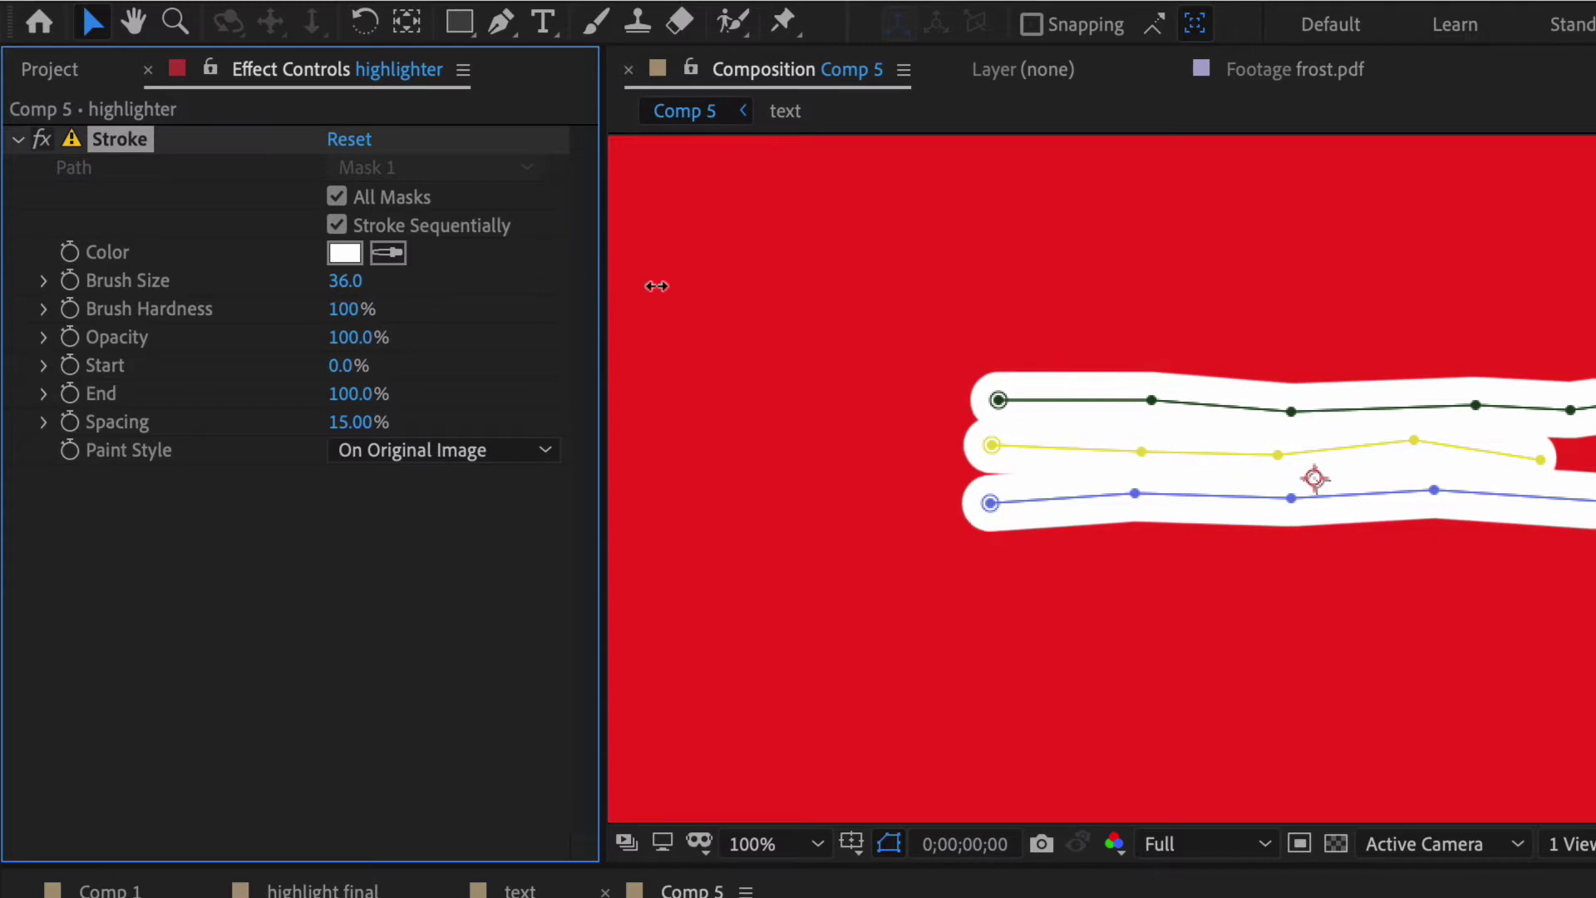
drag(349, 283, 415, 374)
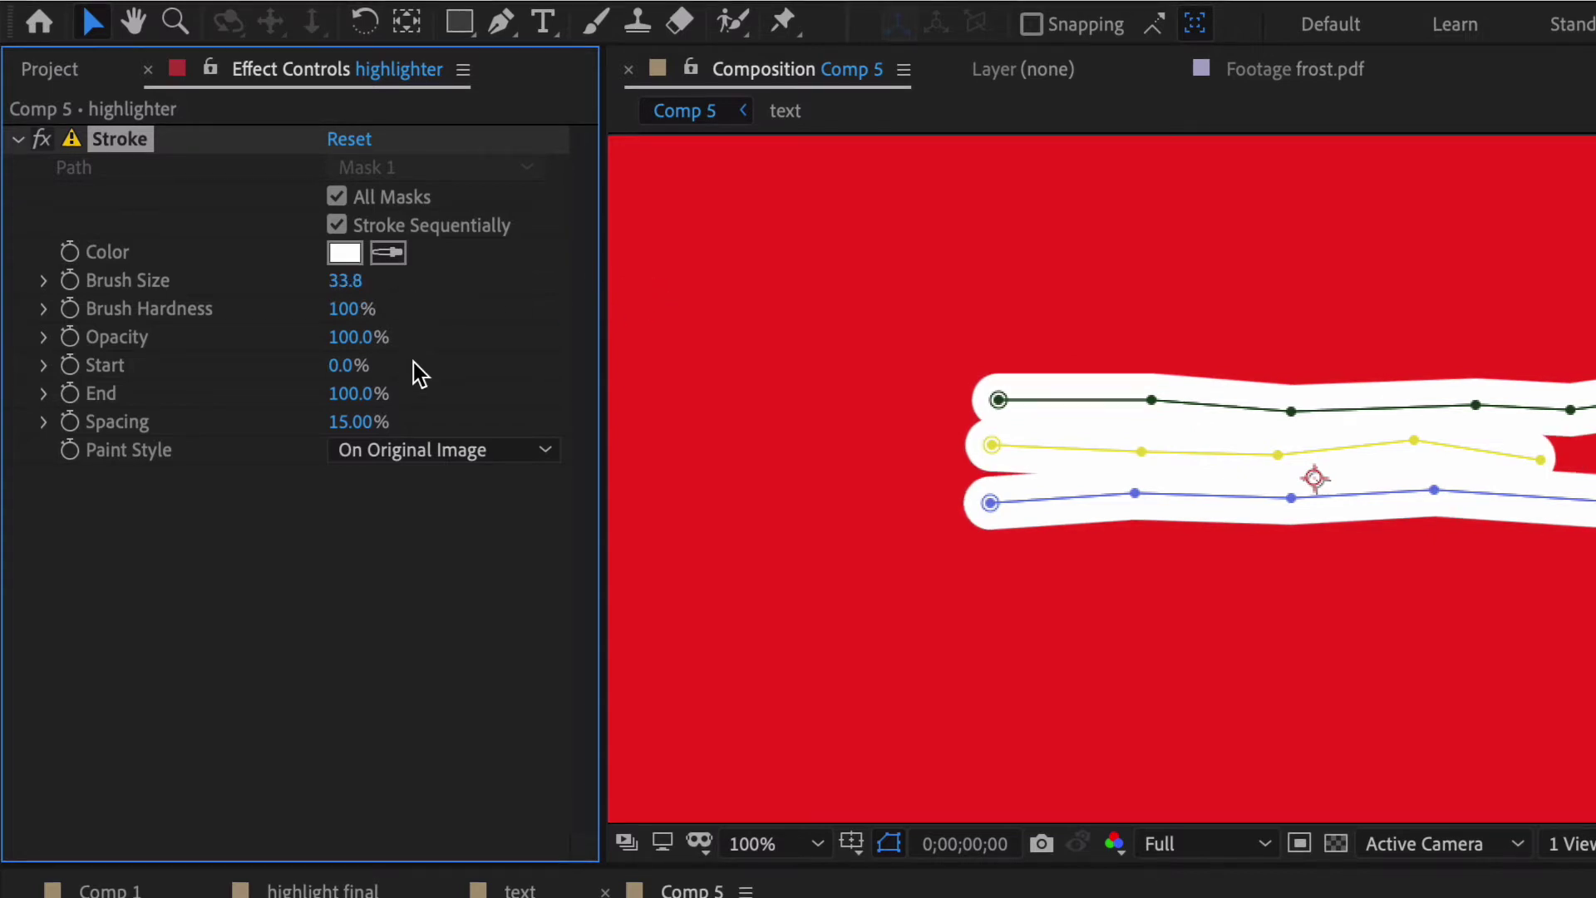
click(426, 447)
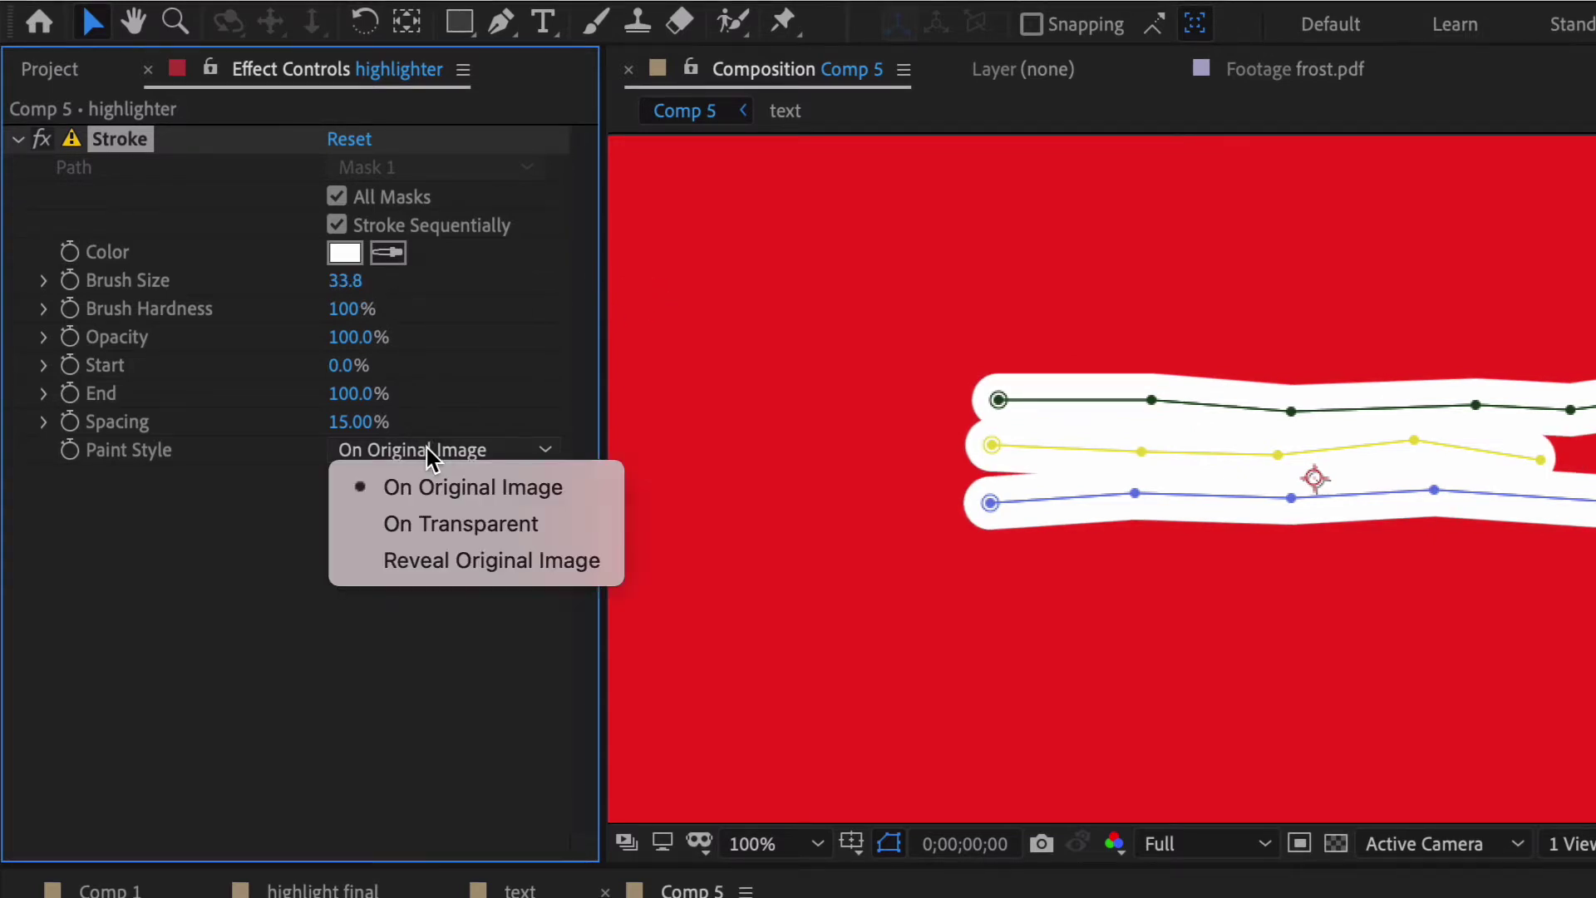
Paint the stroke On Transparent at size 24.9 in yellow FCF152, with mask paths hidden.
click(421, 520)
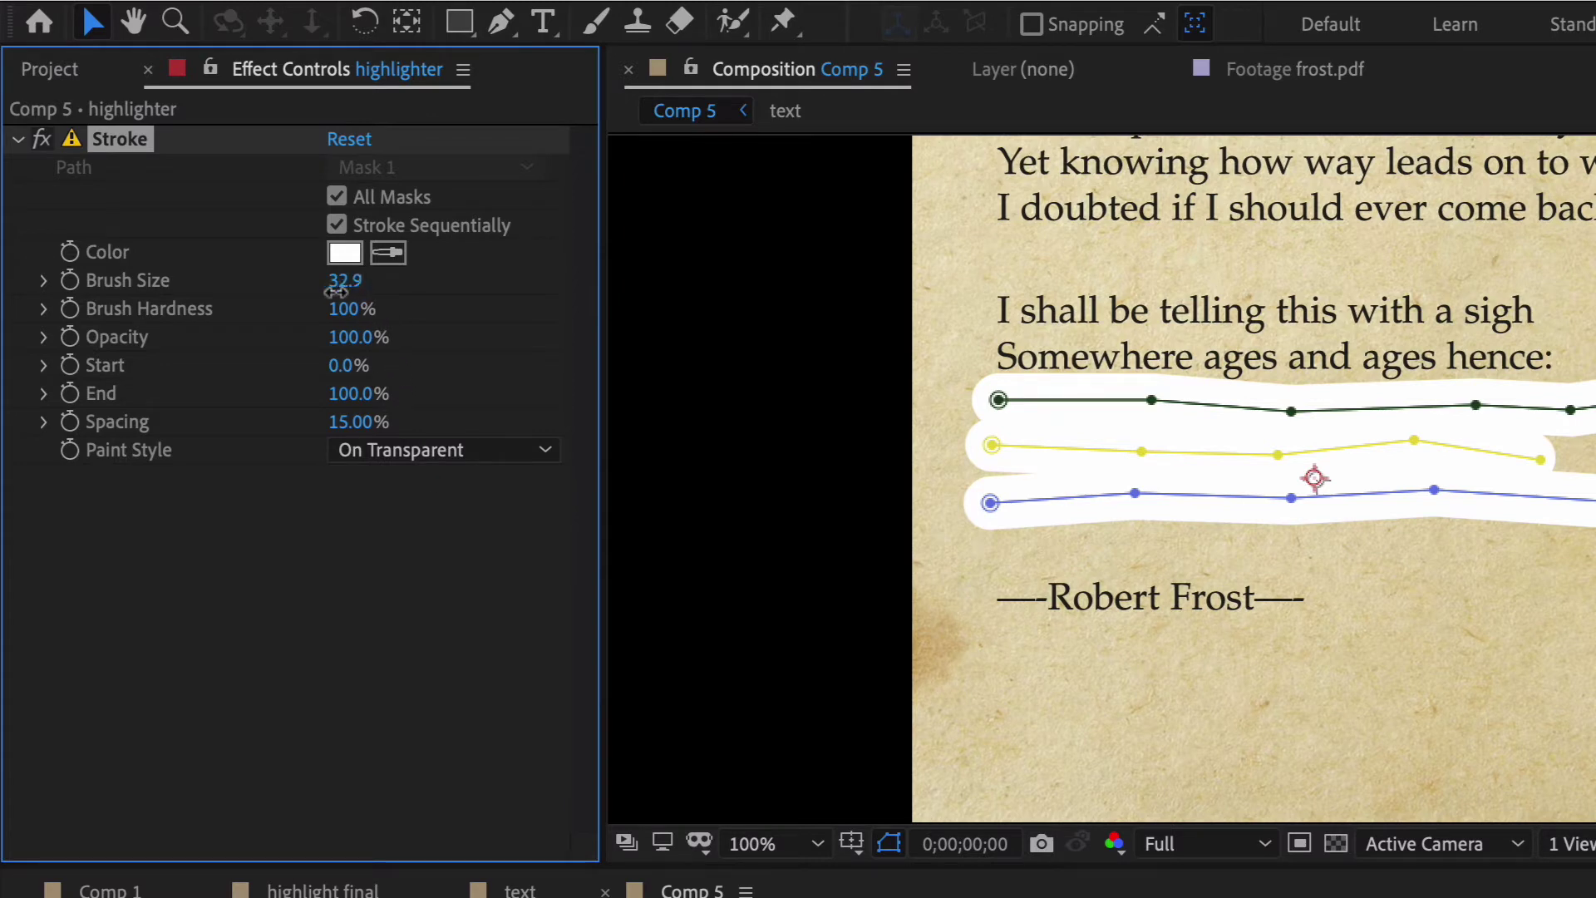
drag(345, 281, 233, 313)
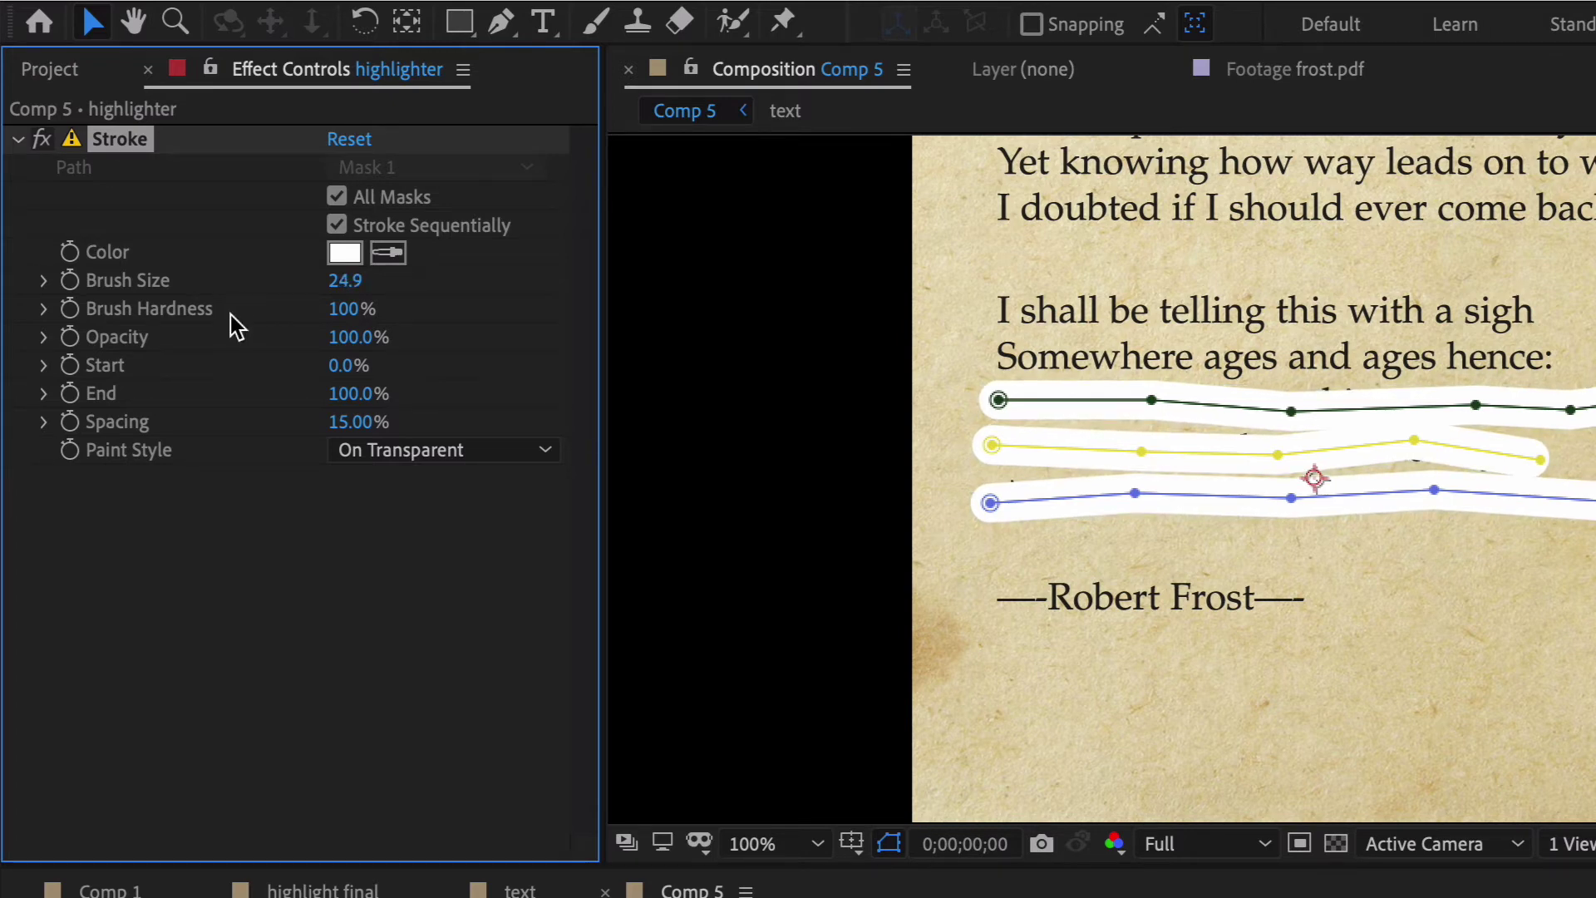
click(342, 255)
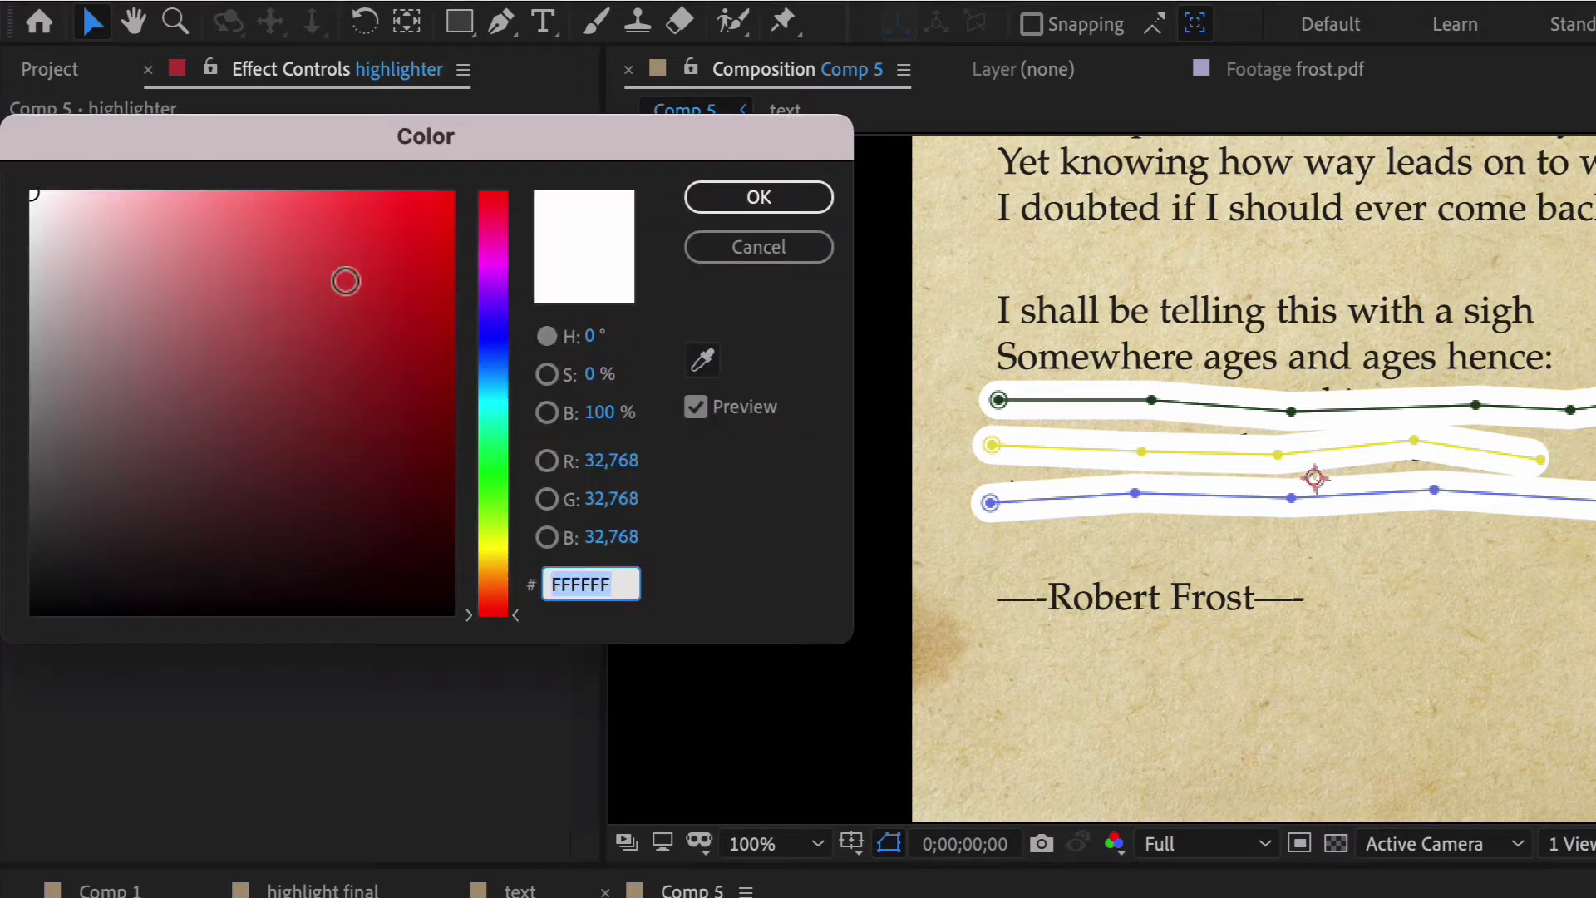
drag(490, 512, 488, 548)
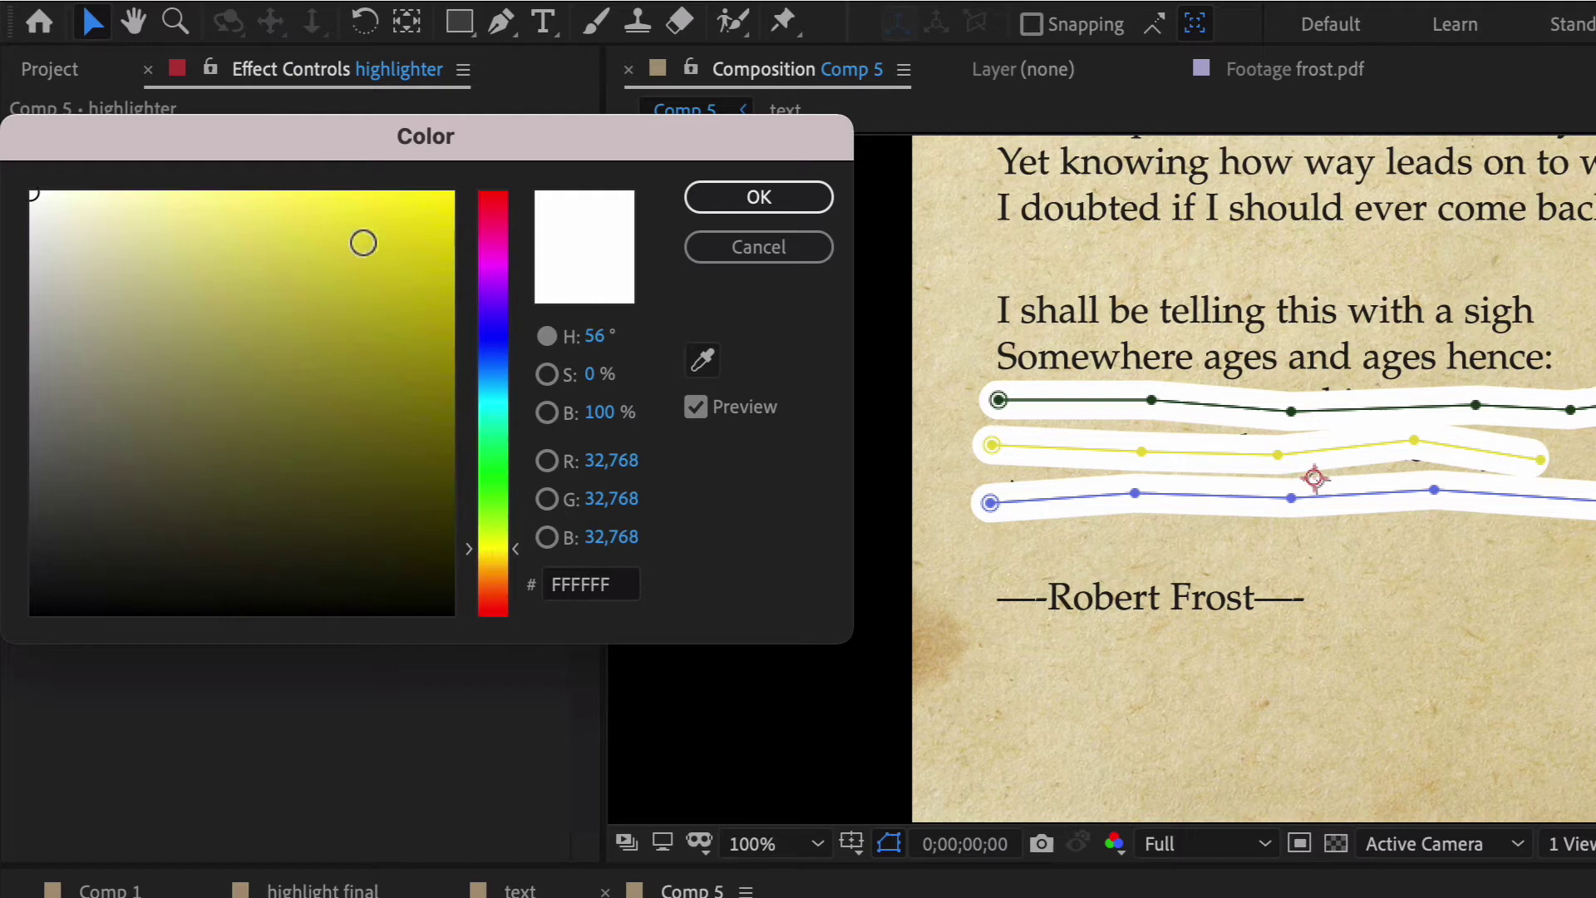
click(336, 211)
drag(337, 210, 313, 192)
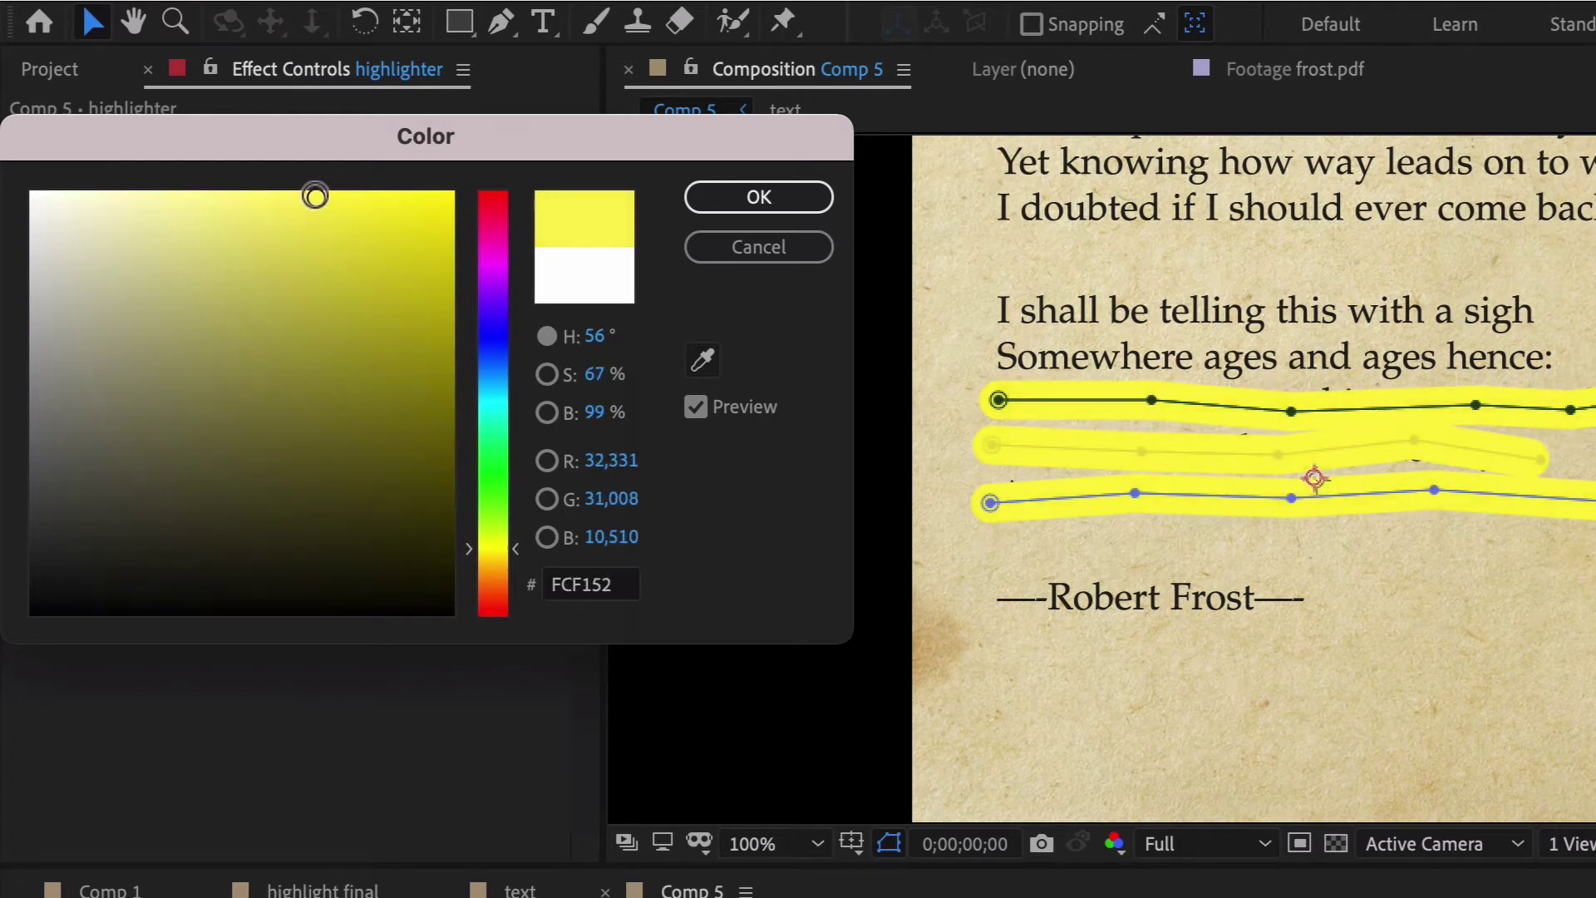
key(Return)
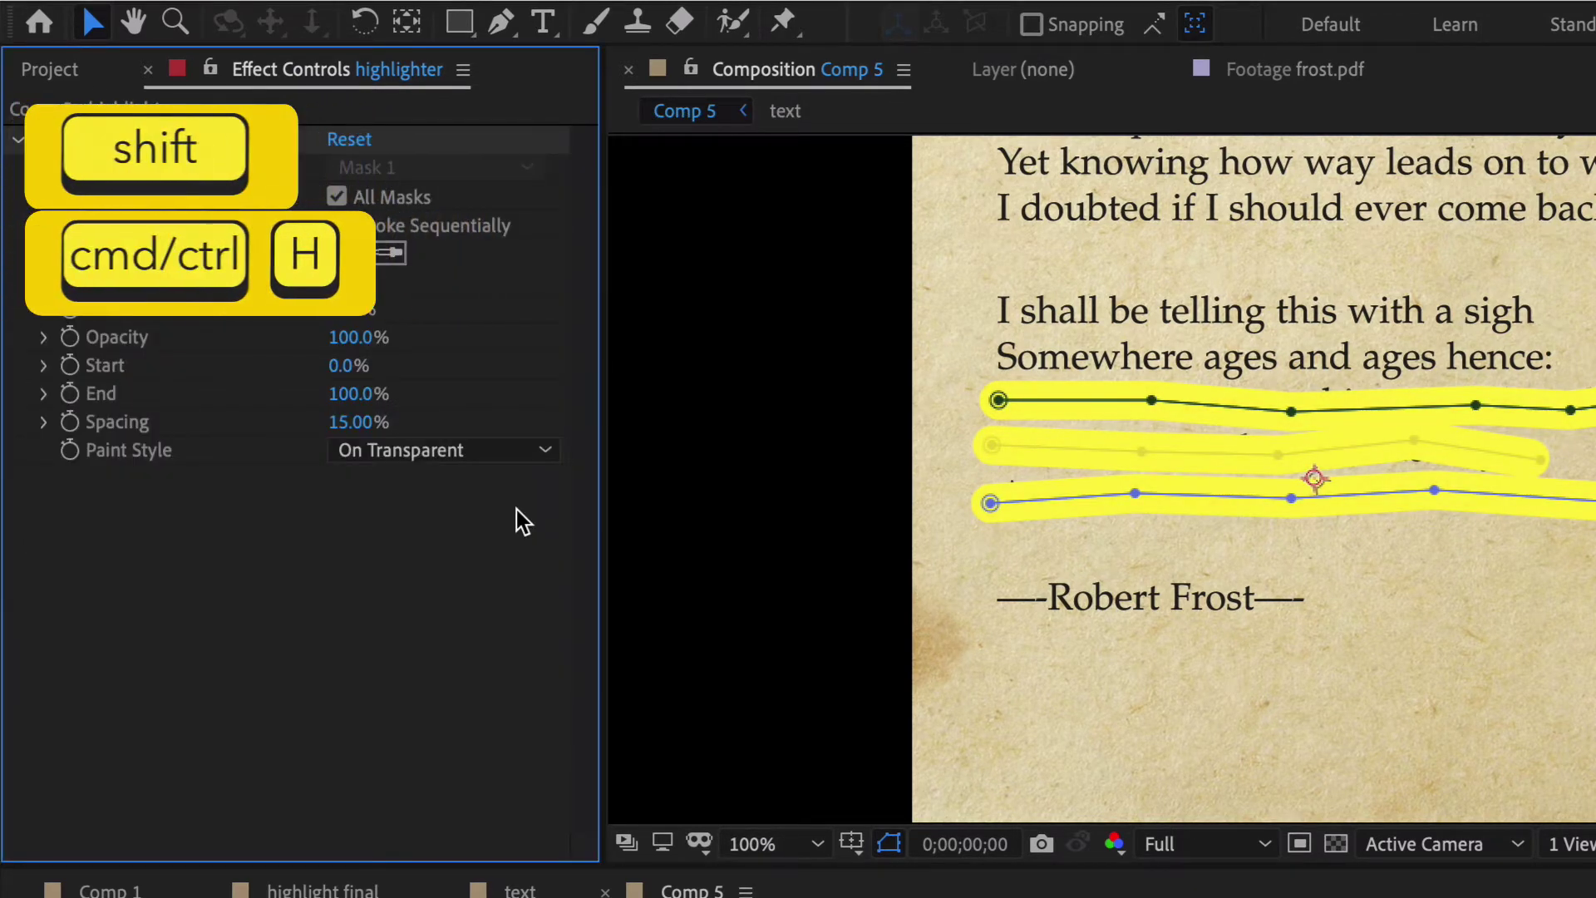
key(ctrl+shift+h)
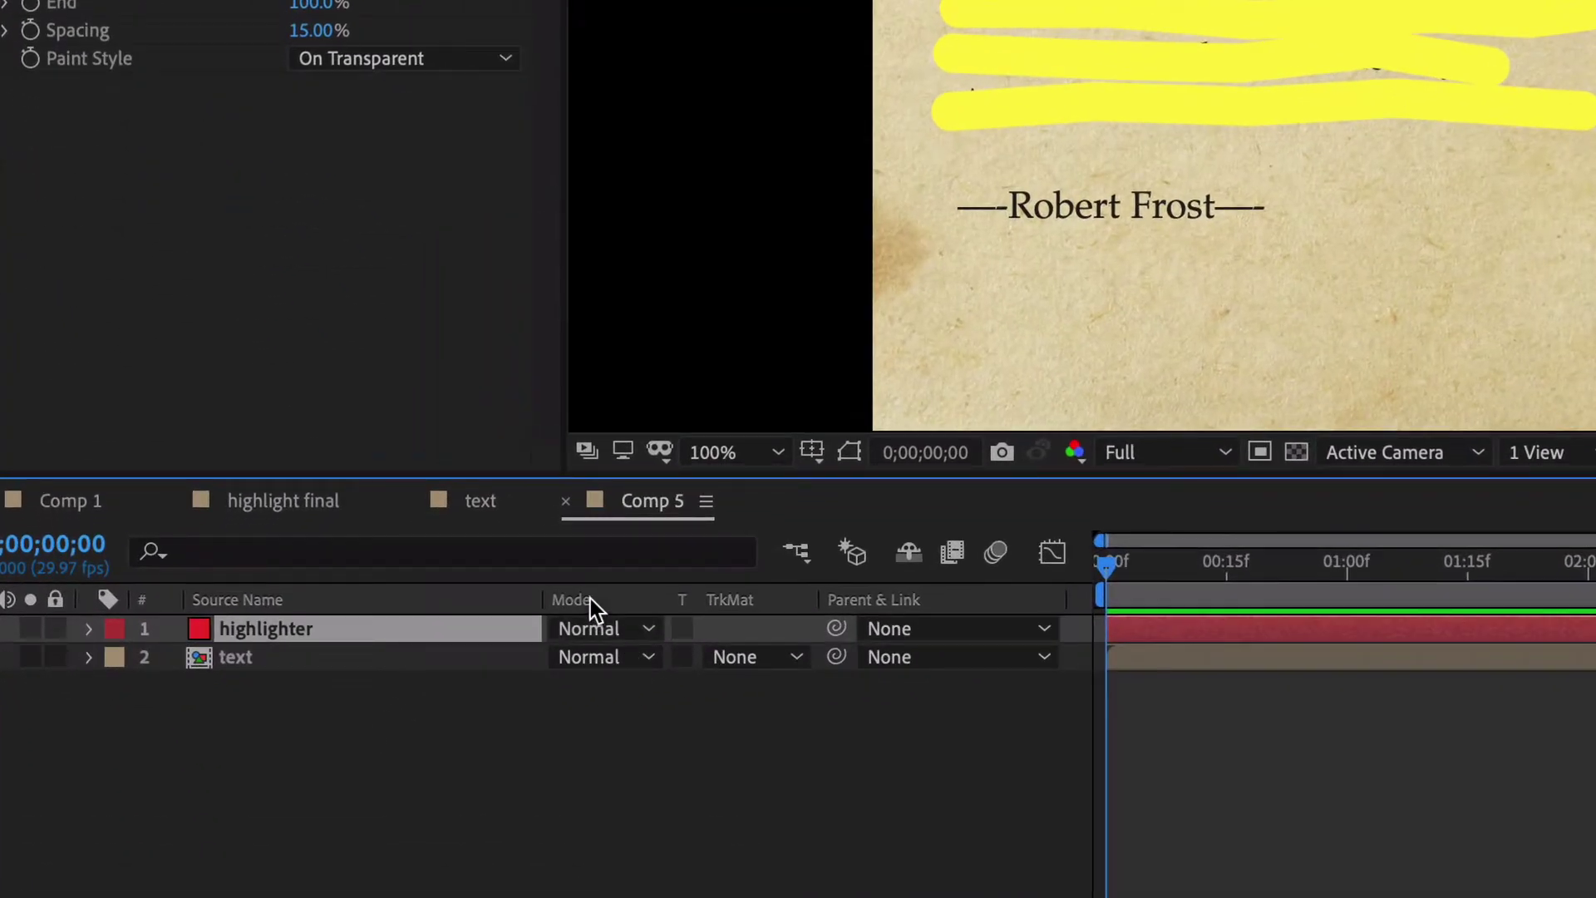
Set the highlighter layer's mode to Multiply and its Stroke opacity to 96%.
click(590, 632)
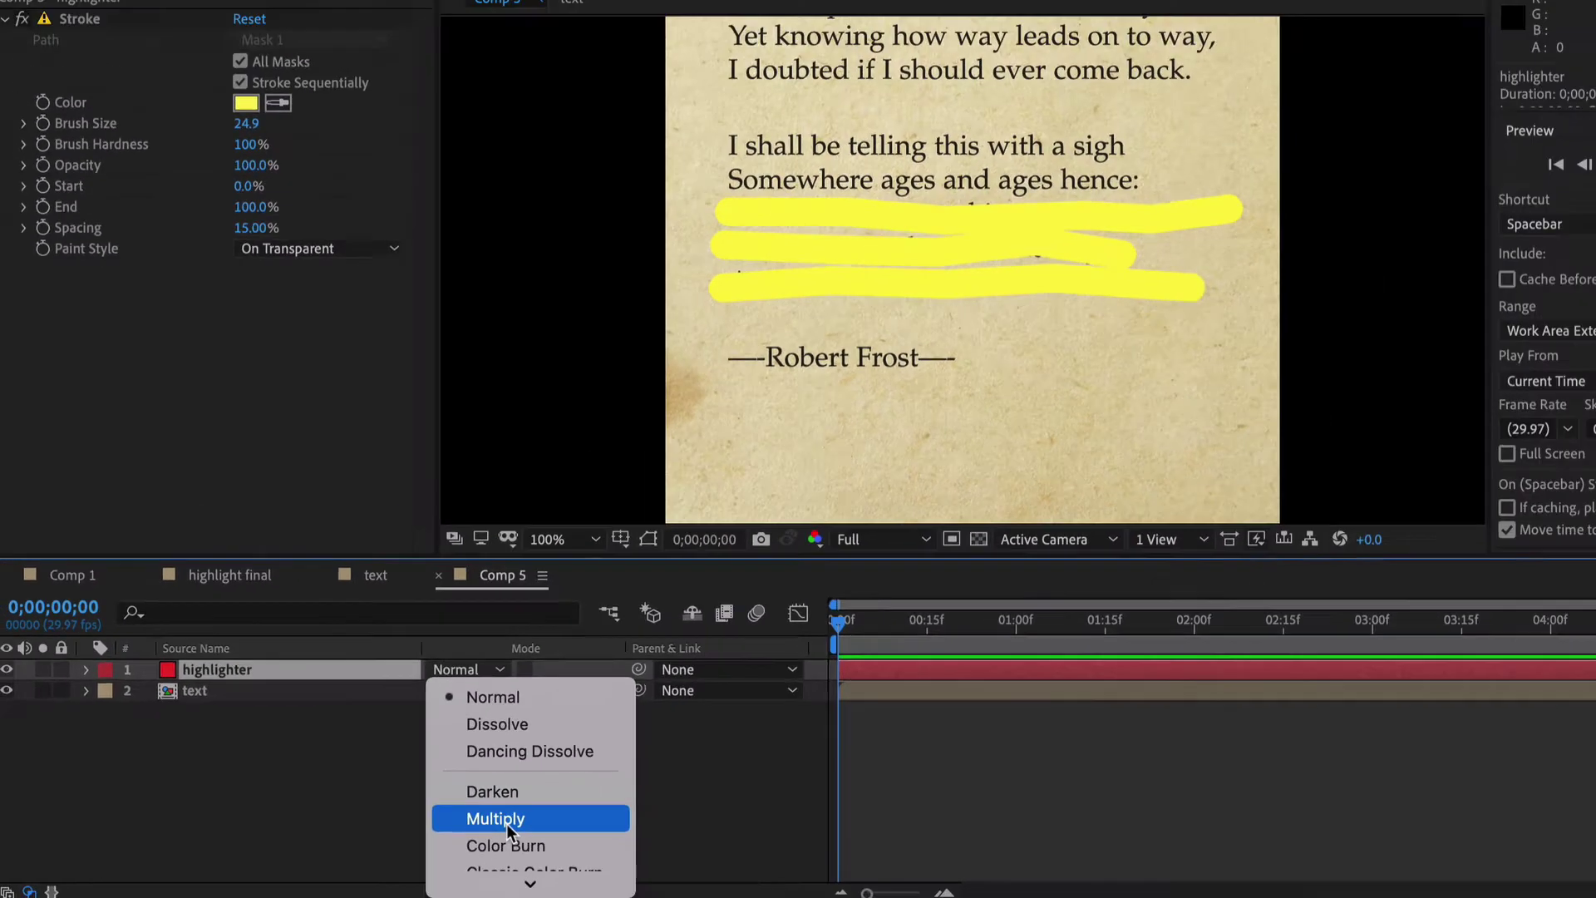
click(661, 831)
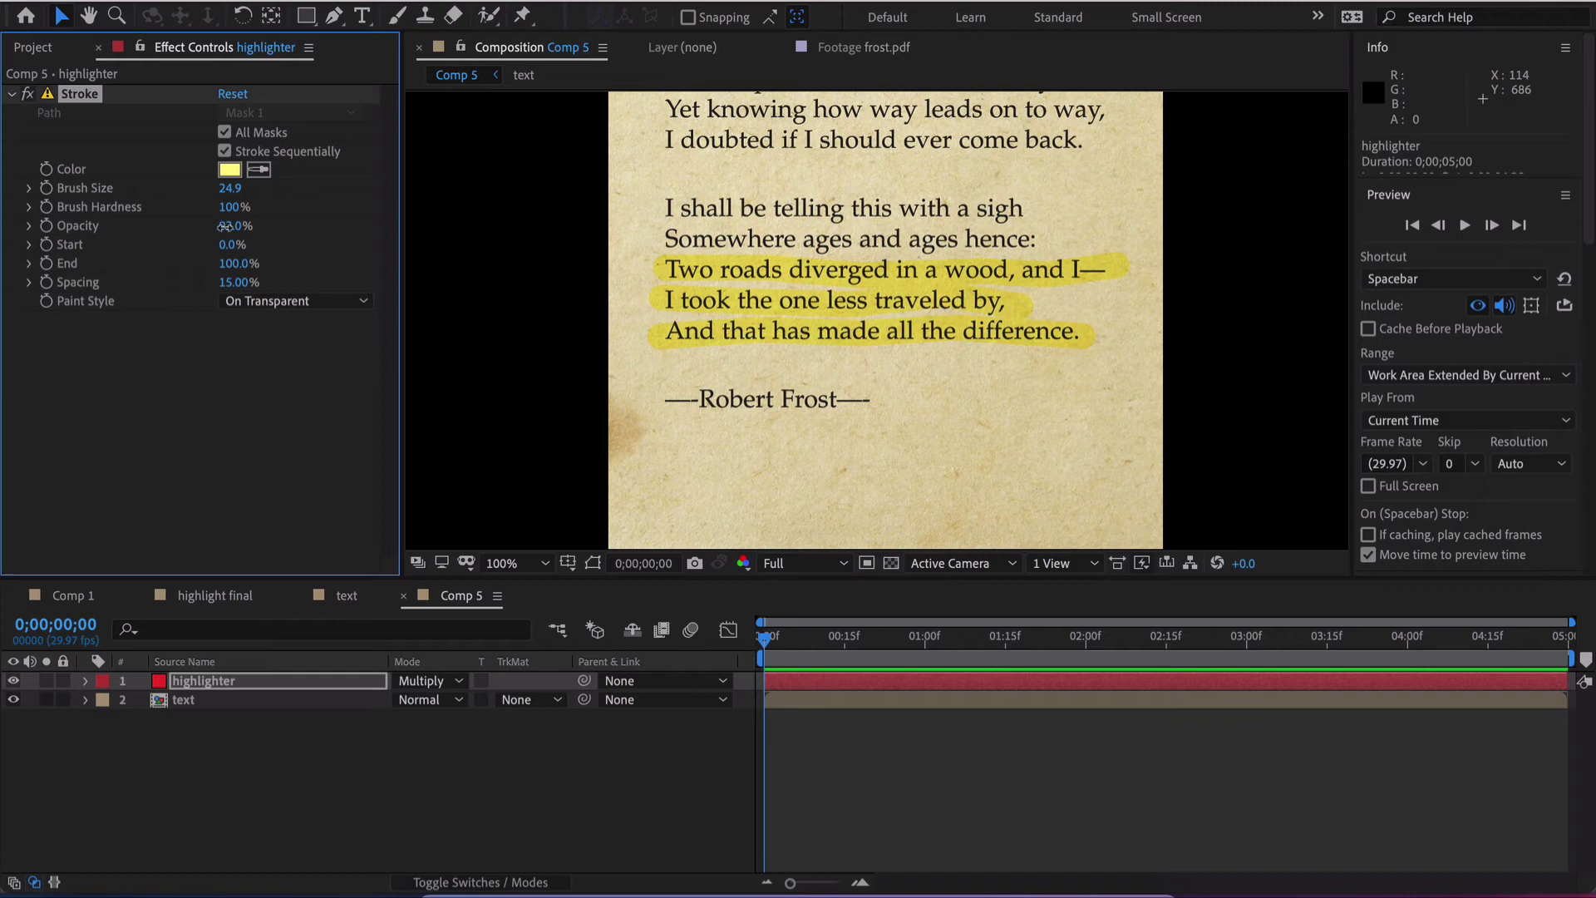
drag(224, 226, 242, 226)
Keyframe the highlight stroke's End from 0% at 0;00;00;10 to 100% at 0;00;02;20.
key(space)
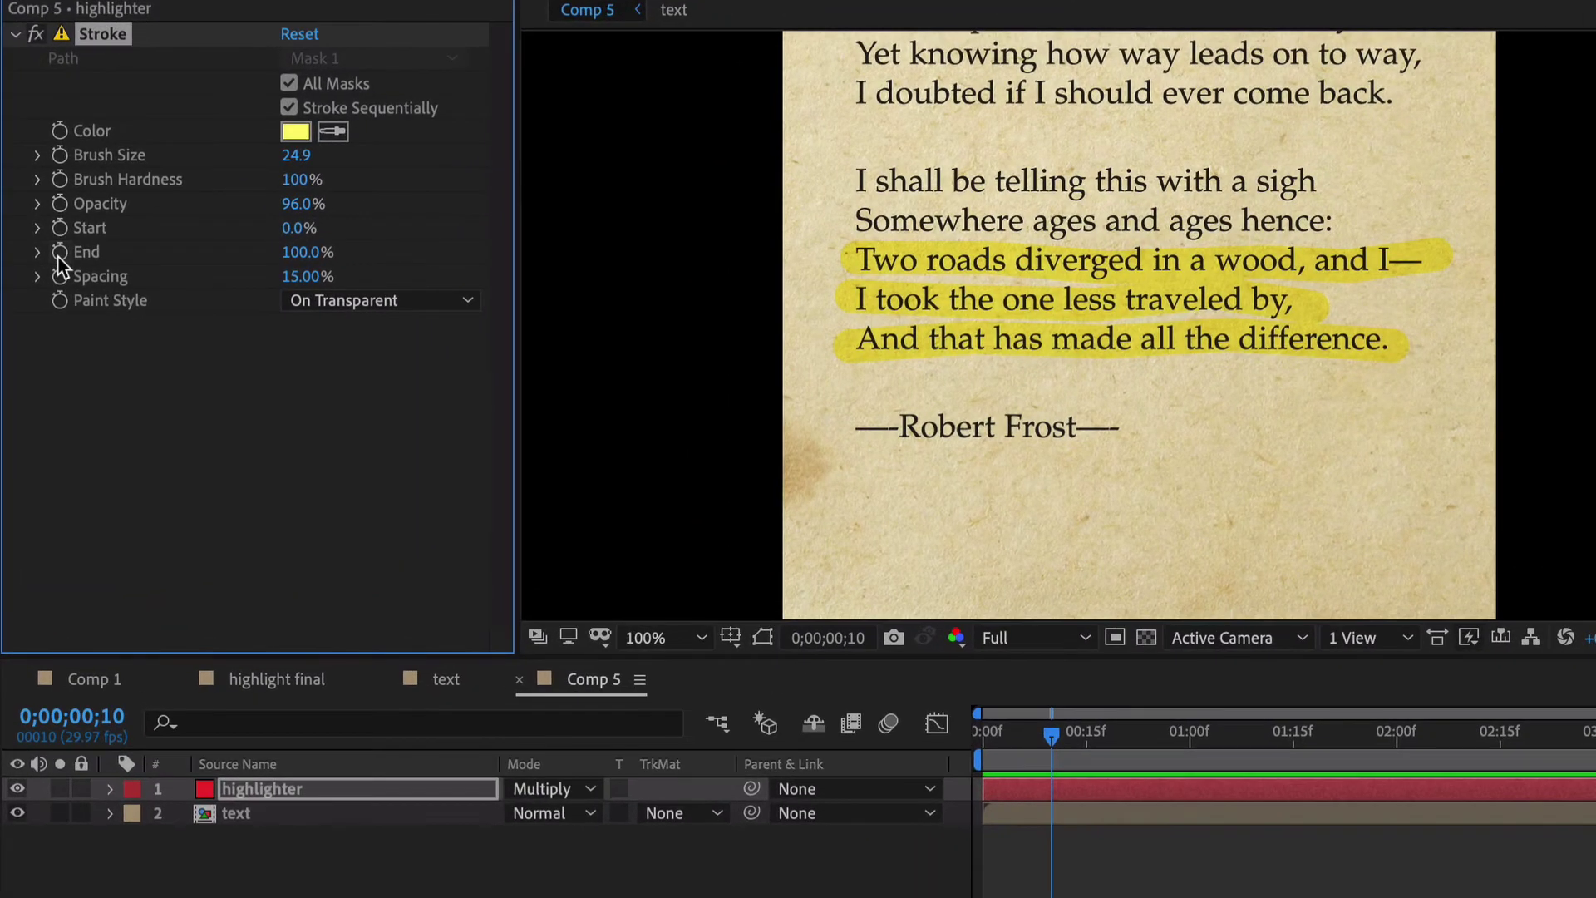
click(291, 252)
text(0)
key(Return)
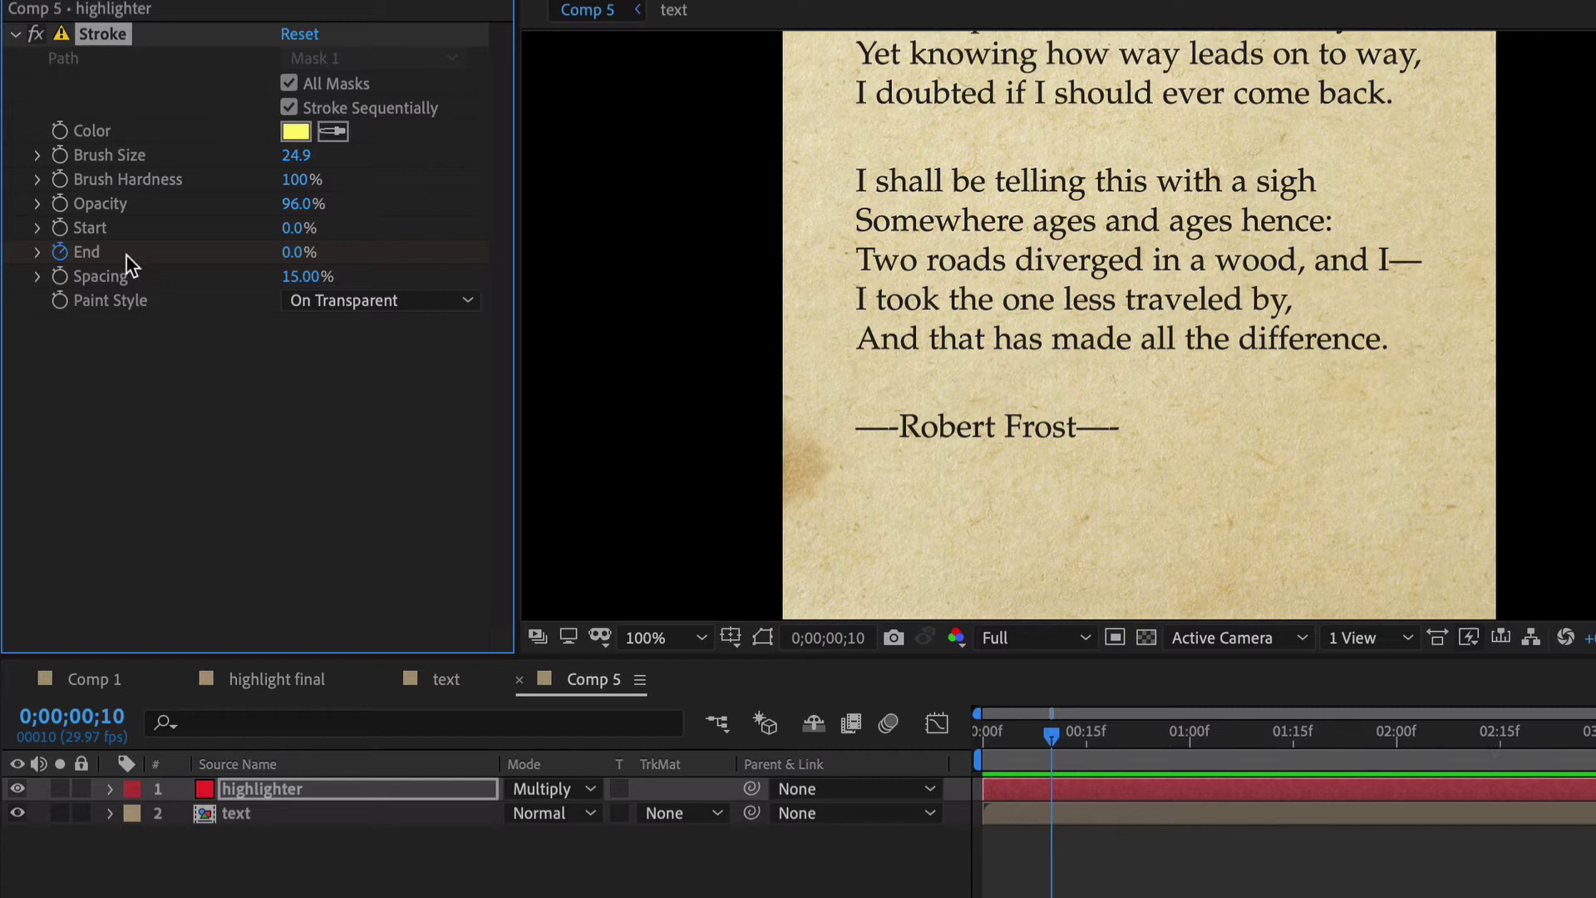
key(space)
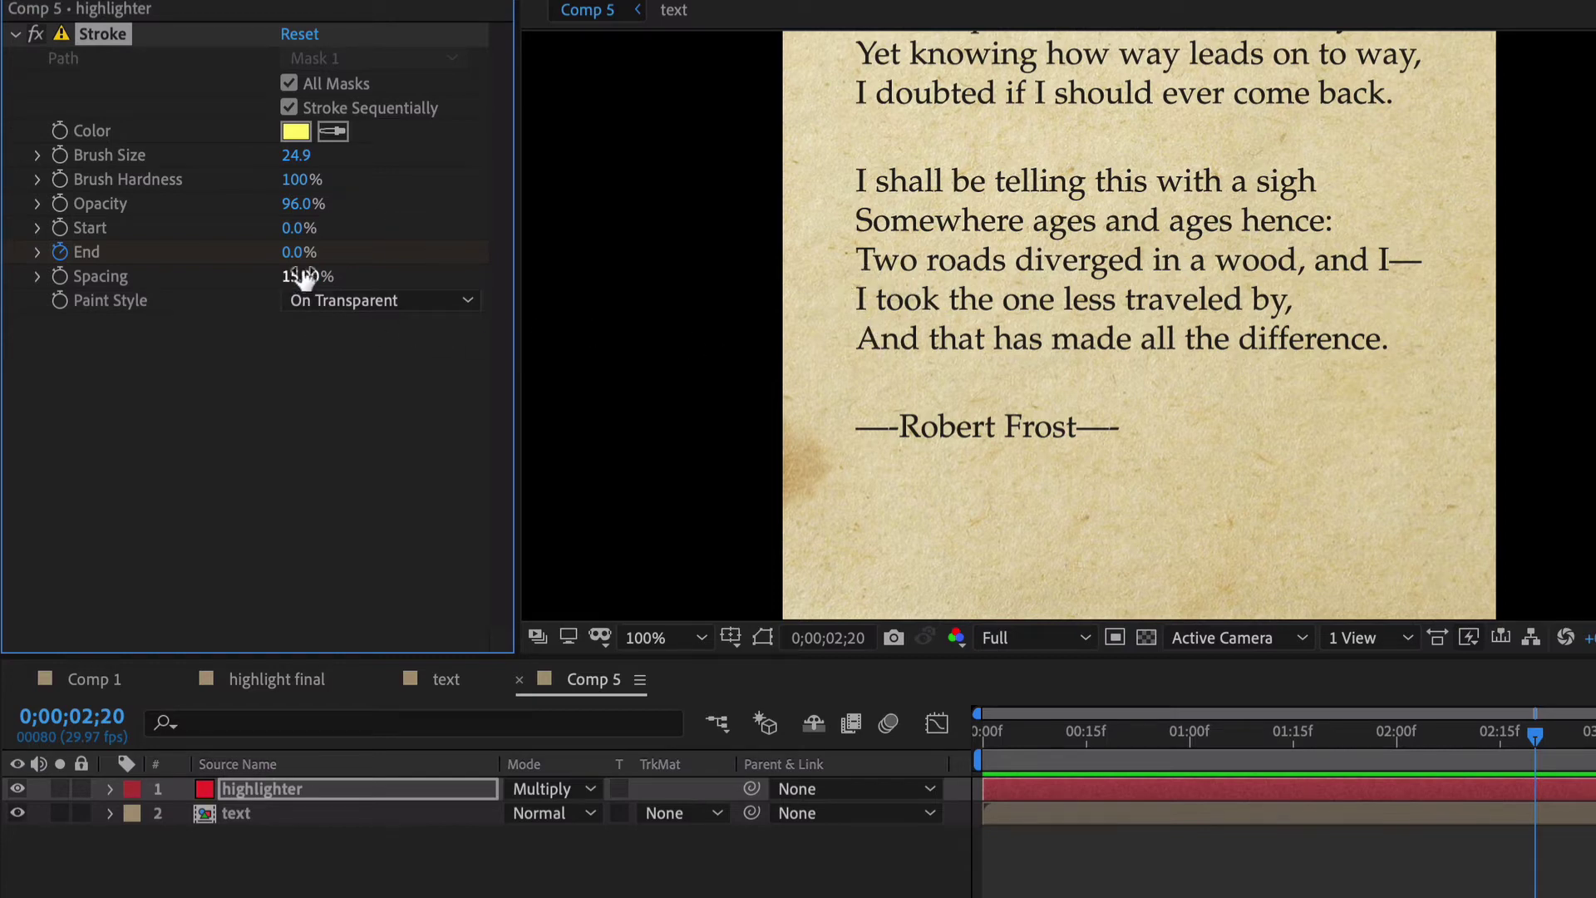
drag(299, 252, 537, 266)
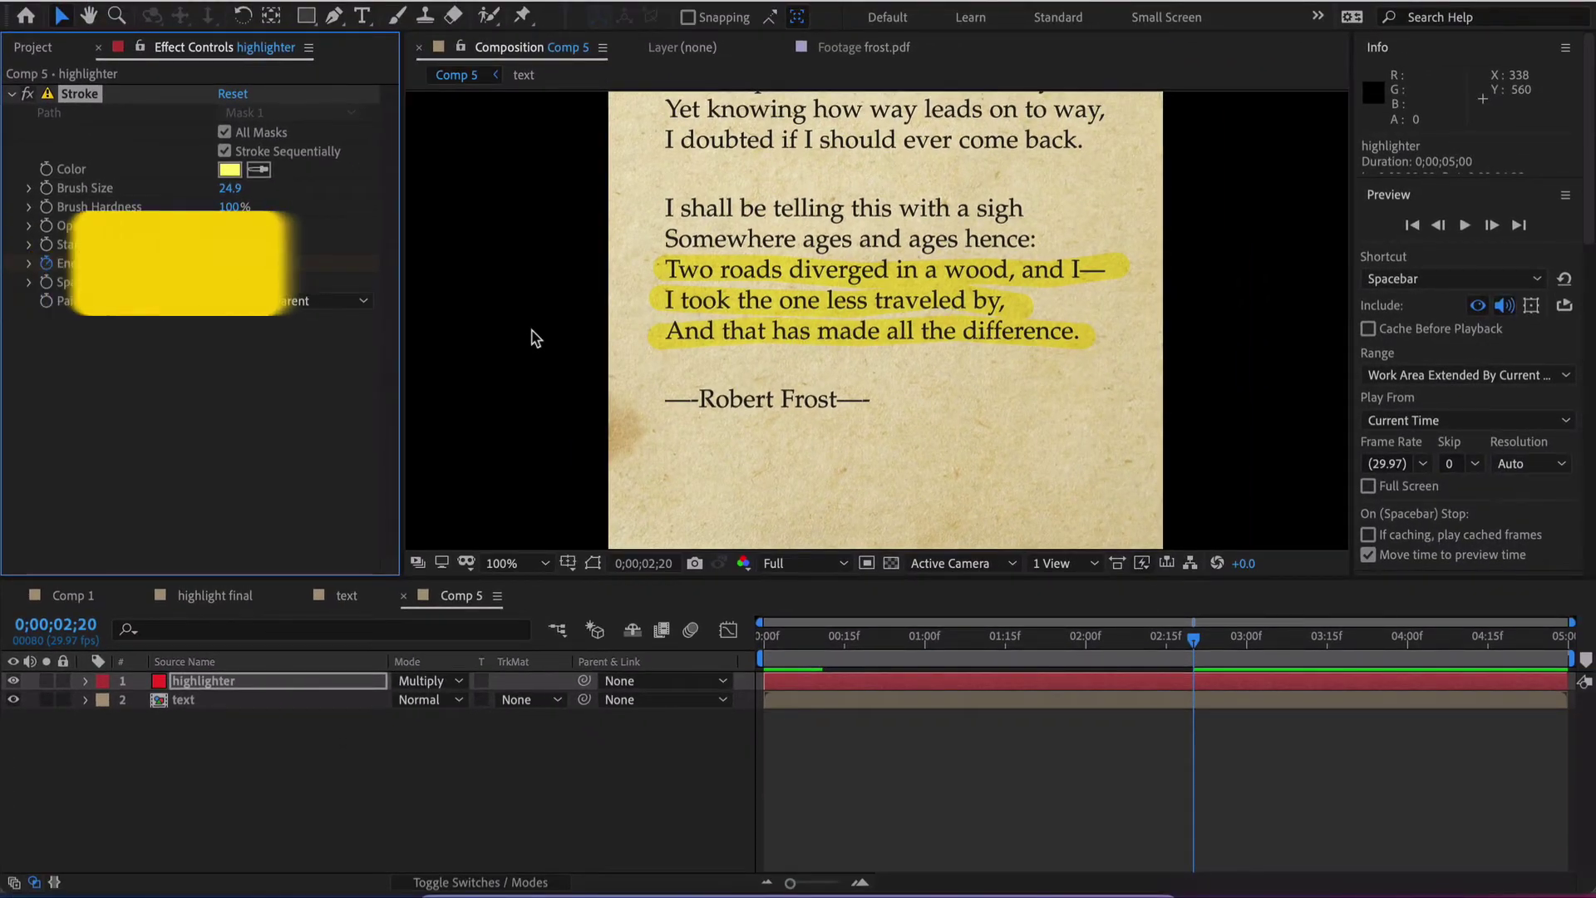
Apply Easy Ease to both End keyframes and lengthen the ease into the final keyframe in the Graph Editor.
key(u)
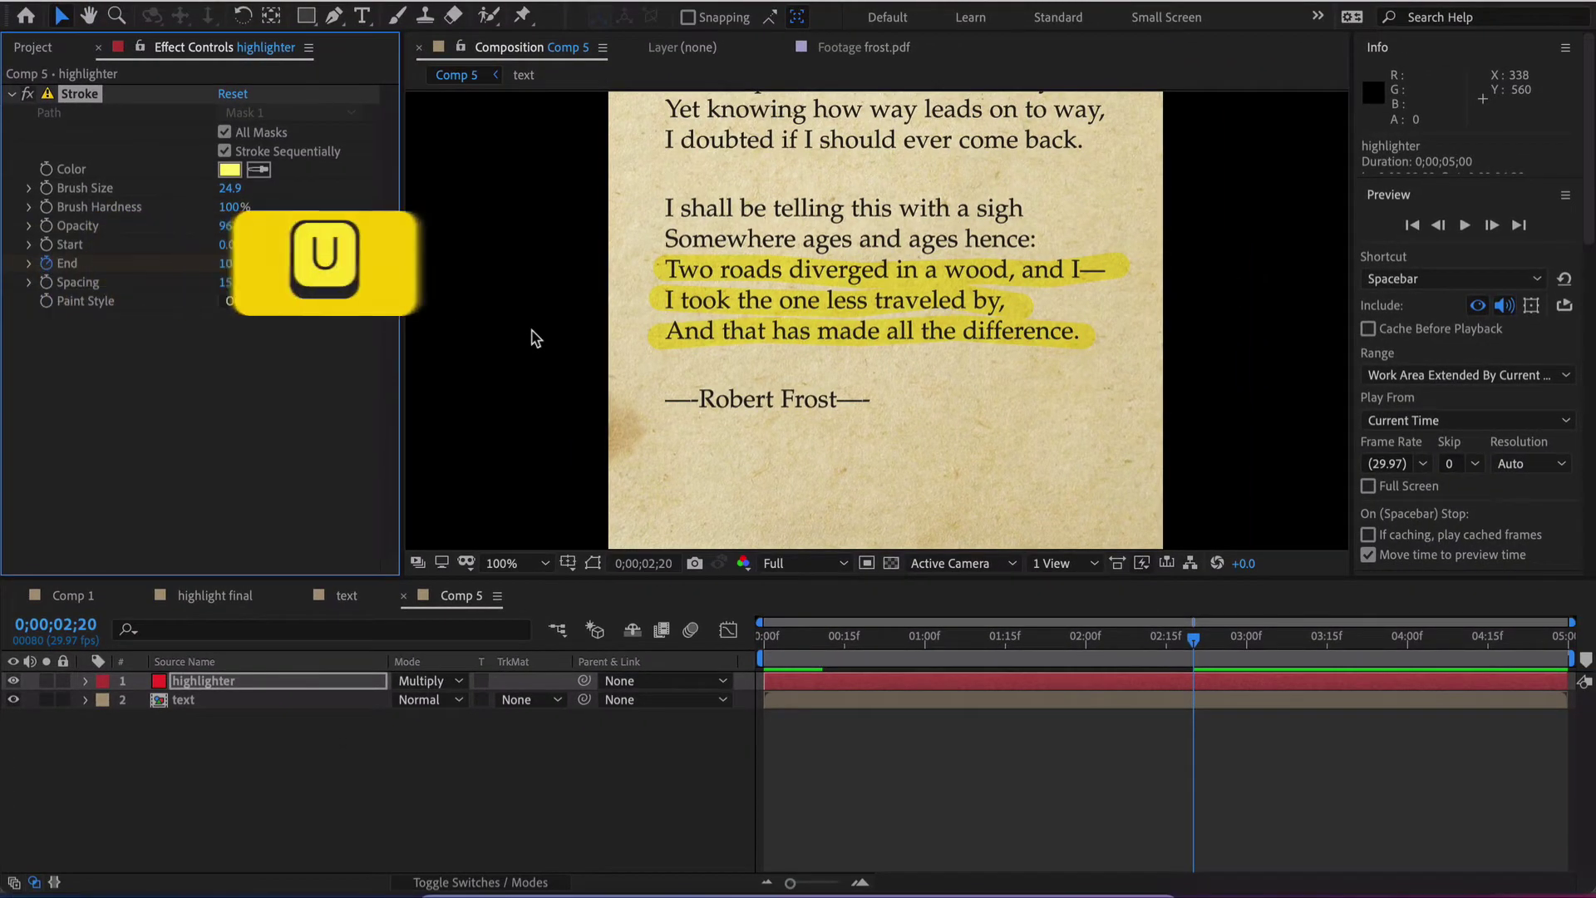
click(301, 722)
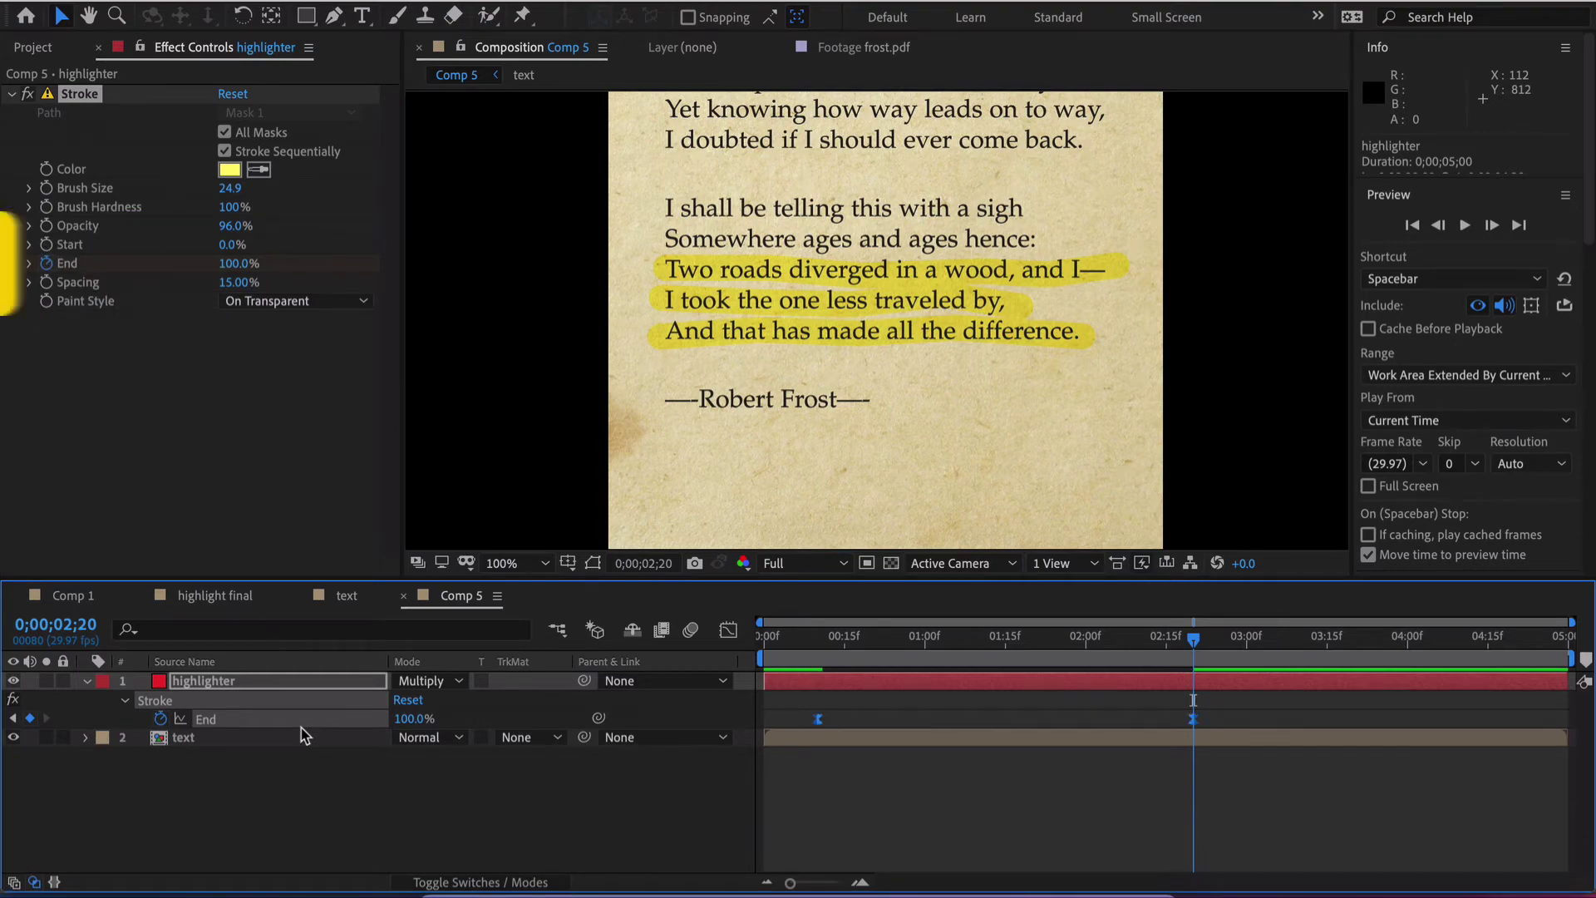
key(F9)
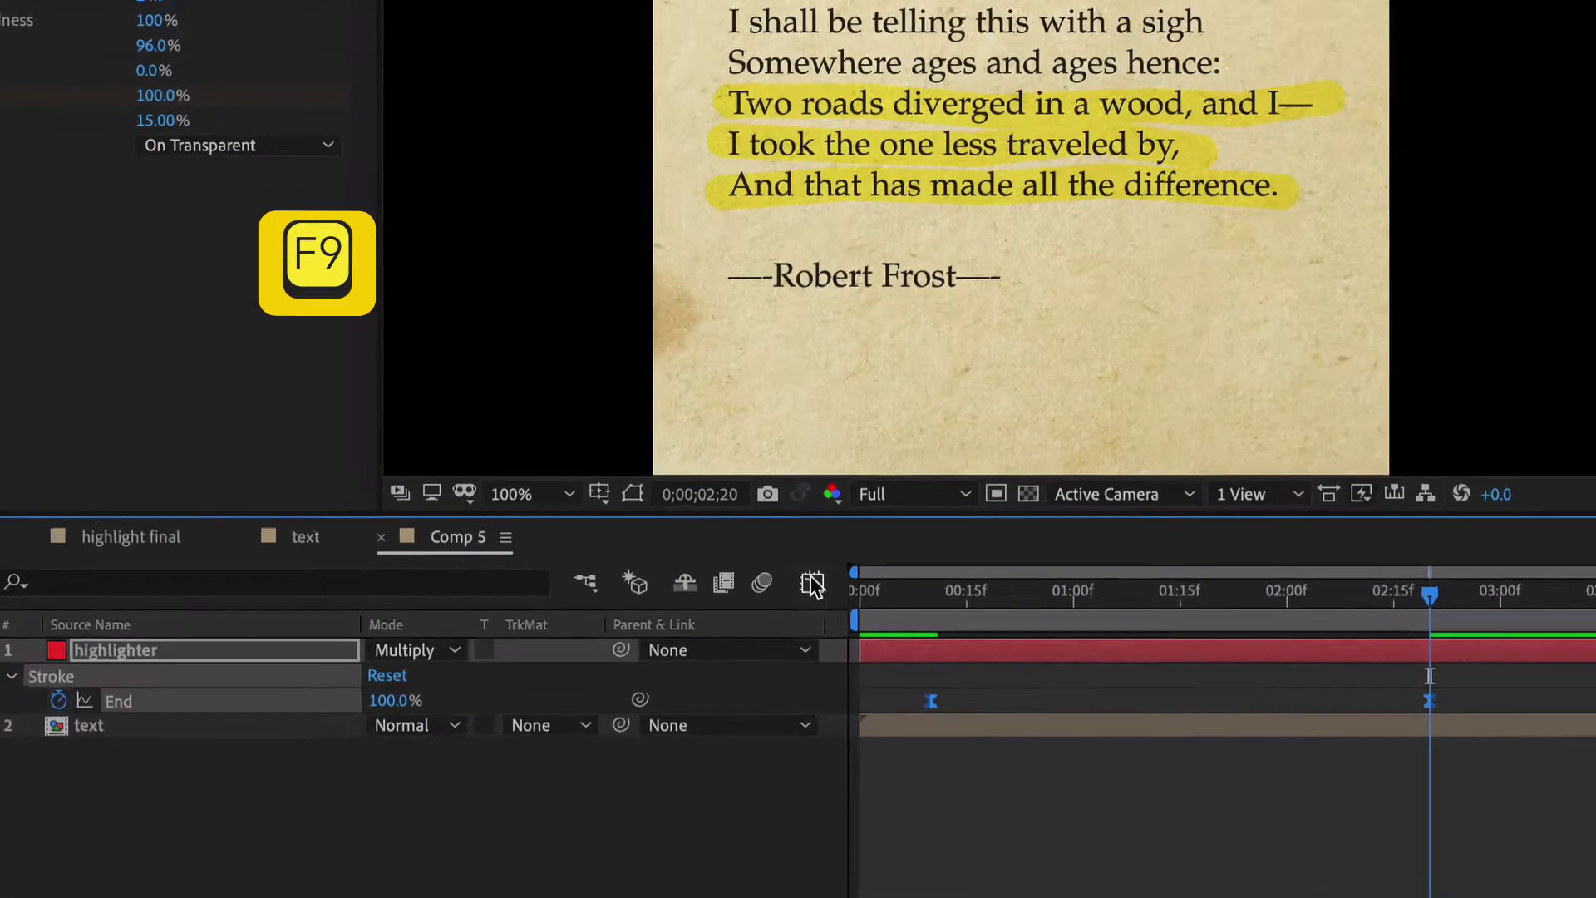
click(728, 630)
drag(1131, 827, 1103, 828)
drag(1426, 853, 1329, 852)
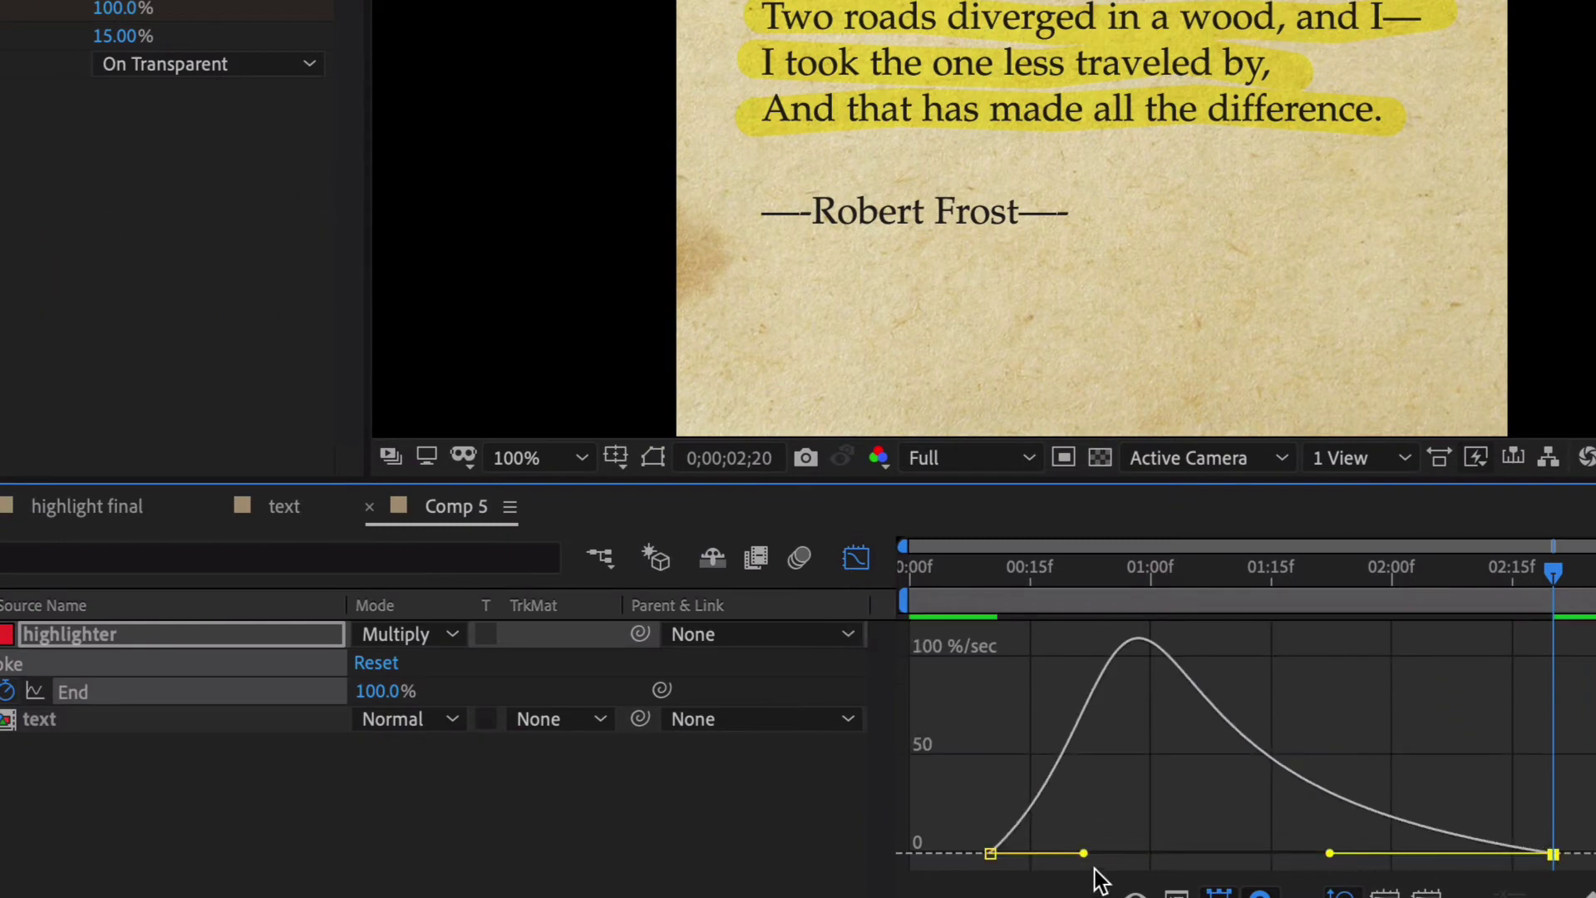
drag(1085, 853, 1099, 853)
click(979, 572)
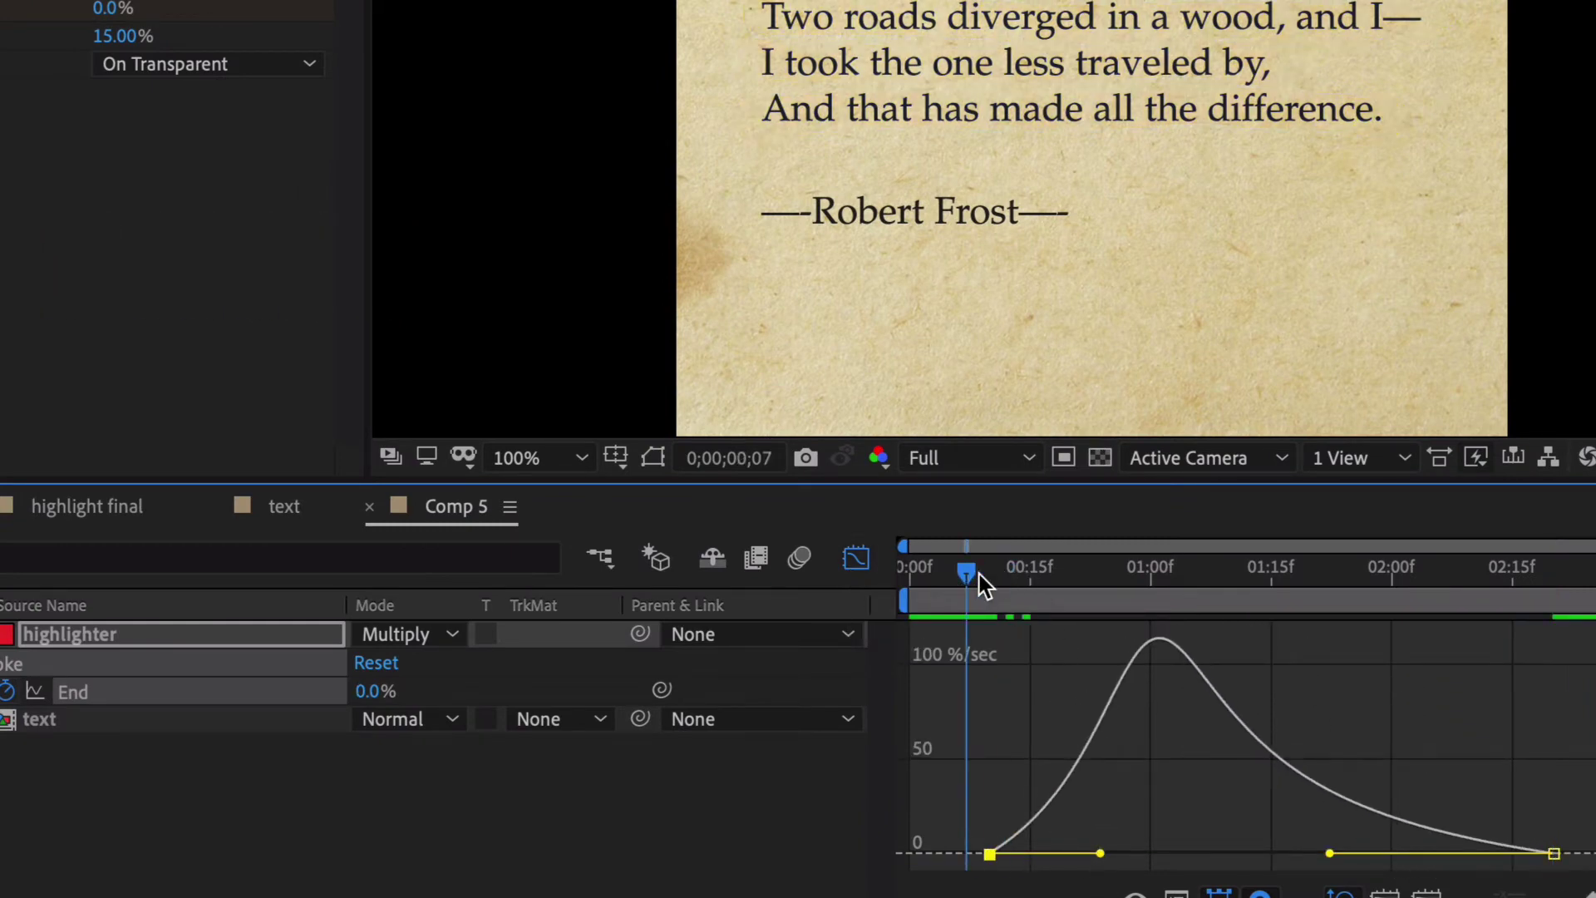
key(space)
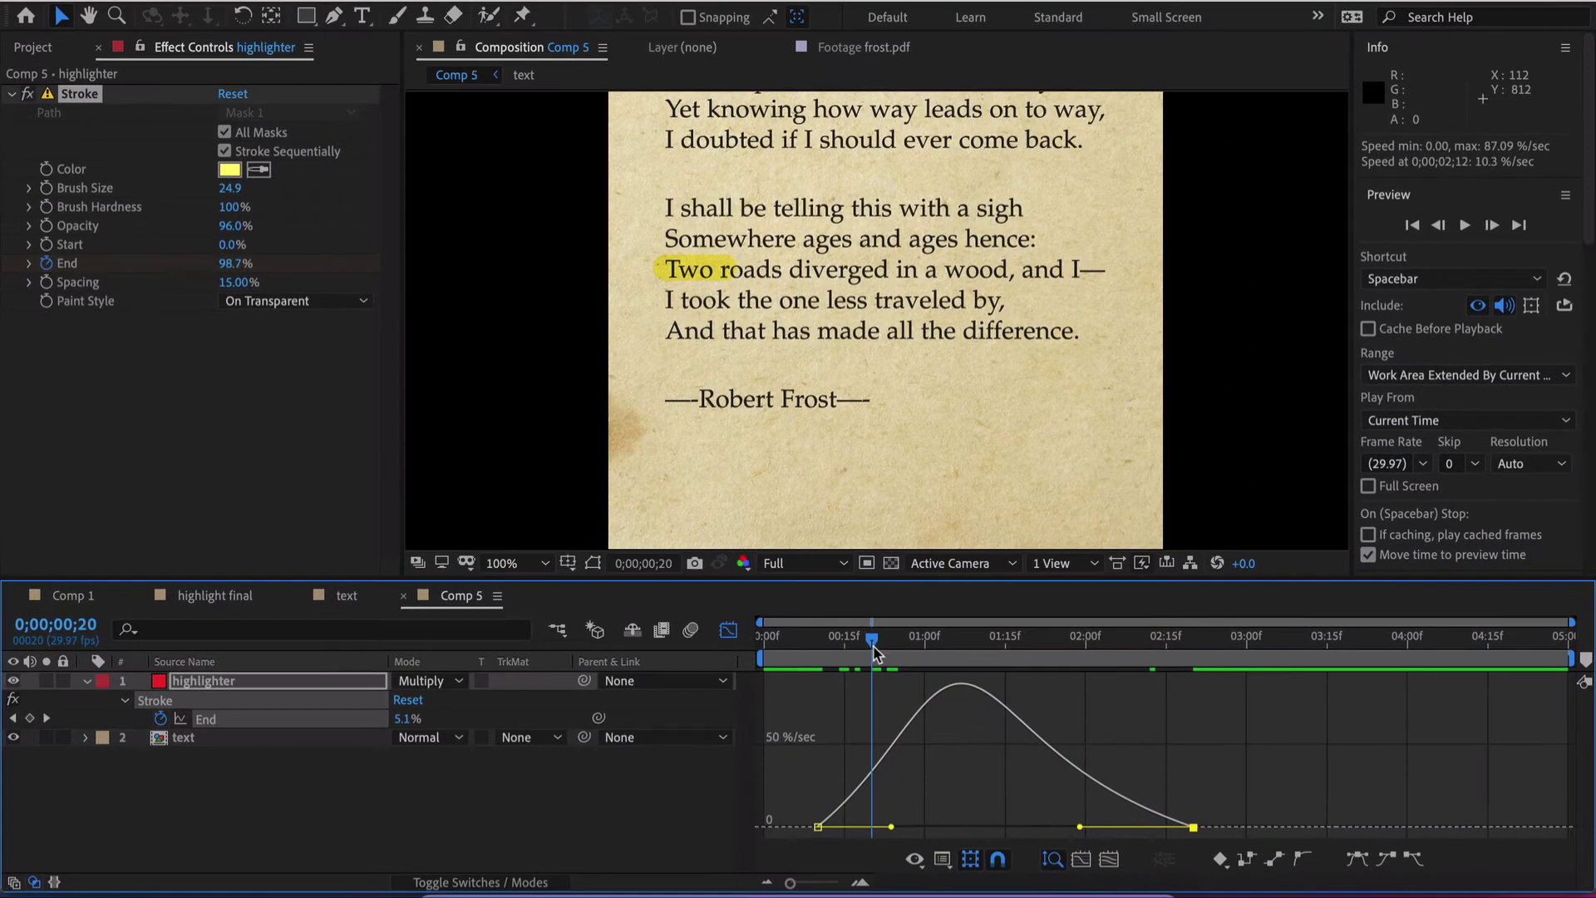
Move the final End keyframe later, to about the 3-second mark, and preview the sweep.
key(shift+F3)
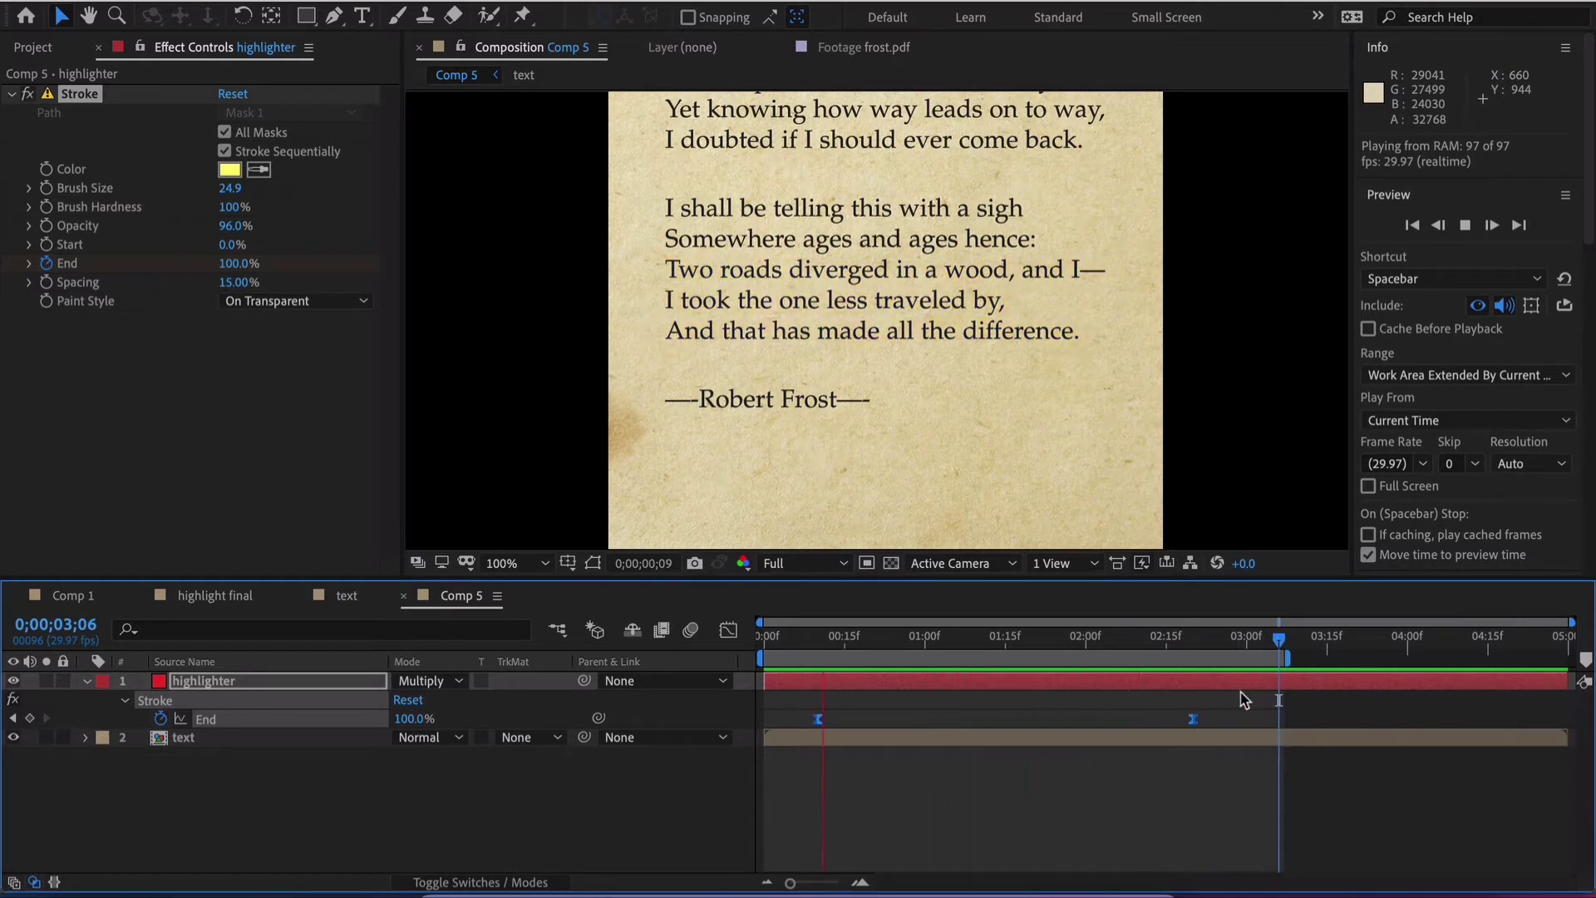
key(space)
click(1216, 722)
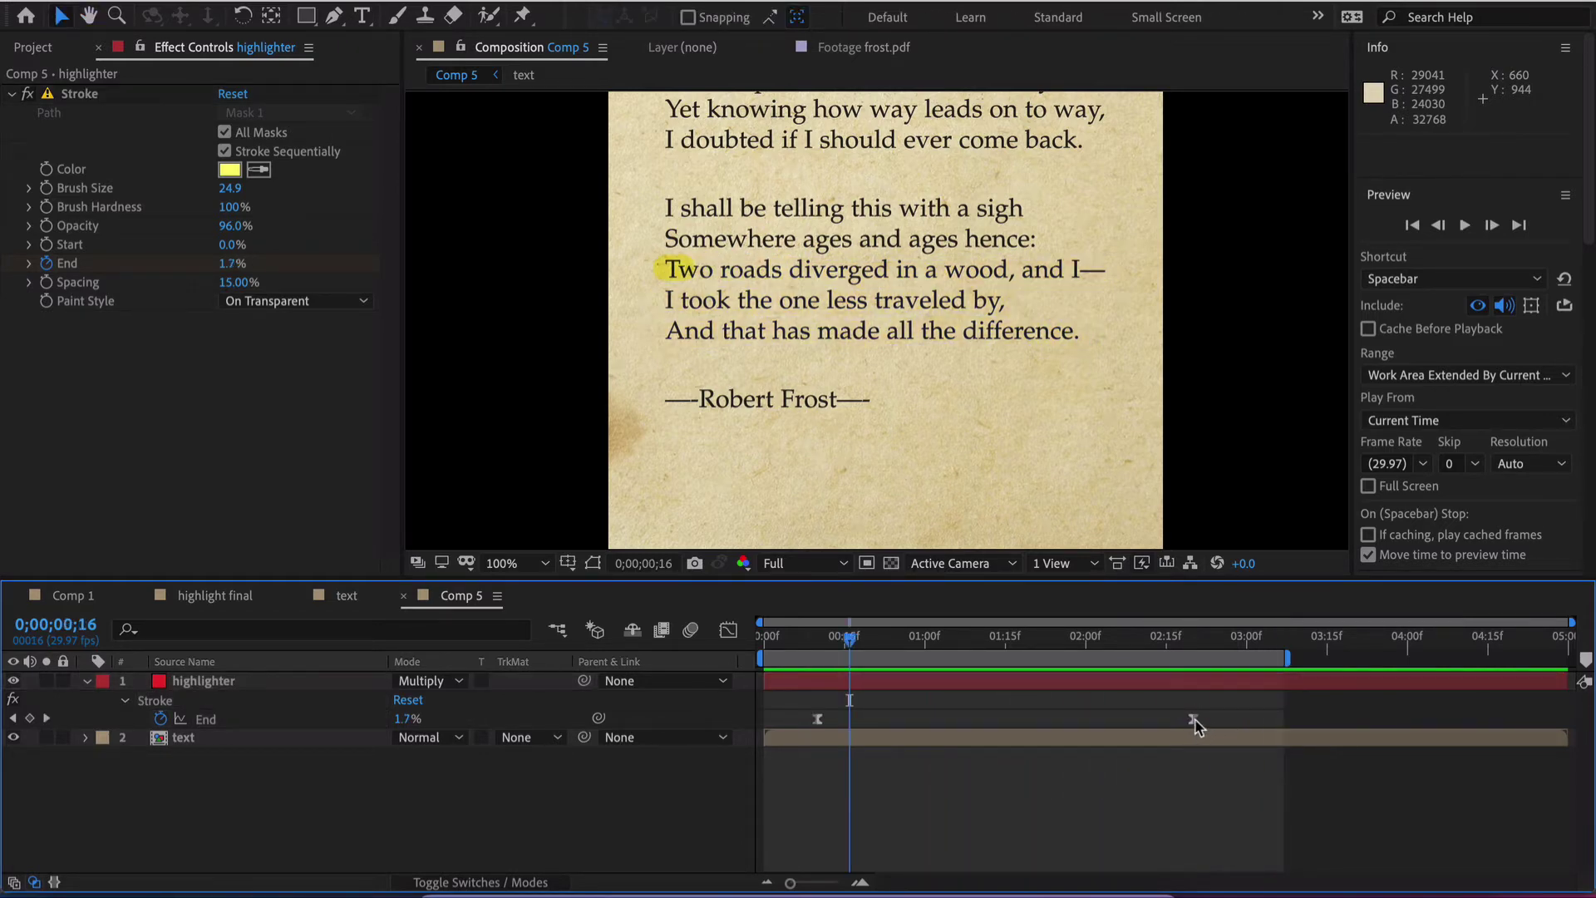
drag(1195, 725, 1249, 723)
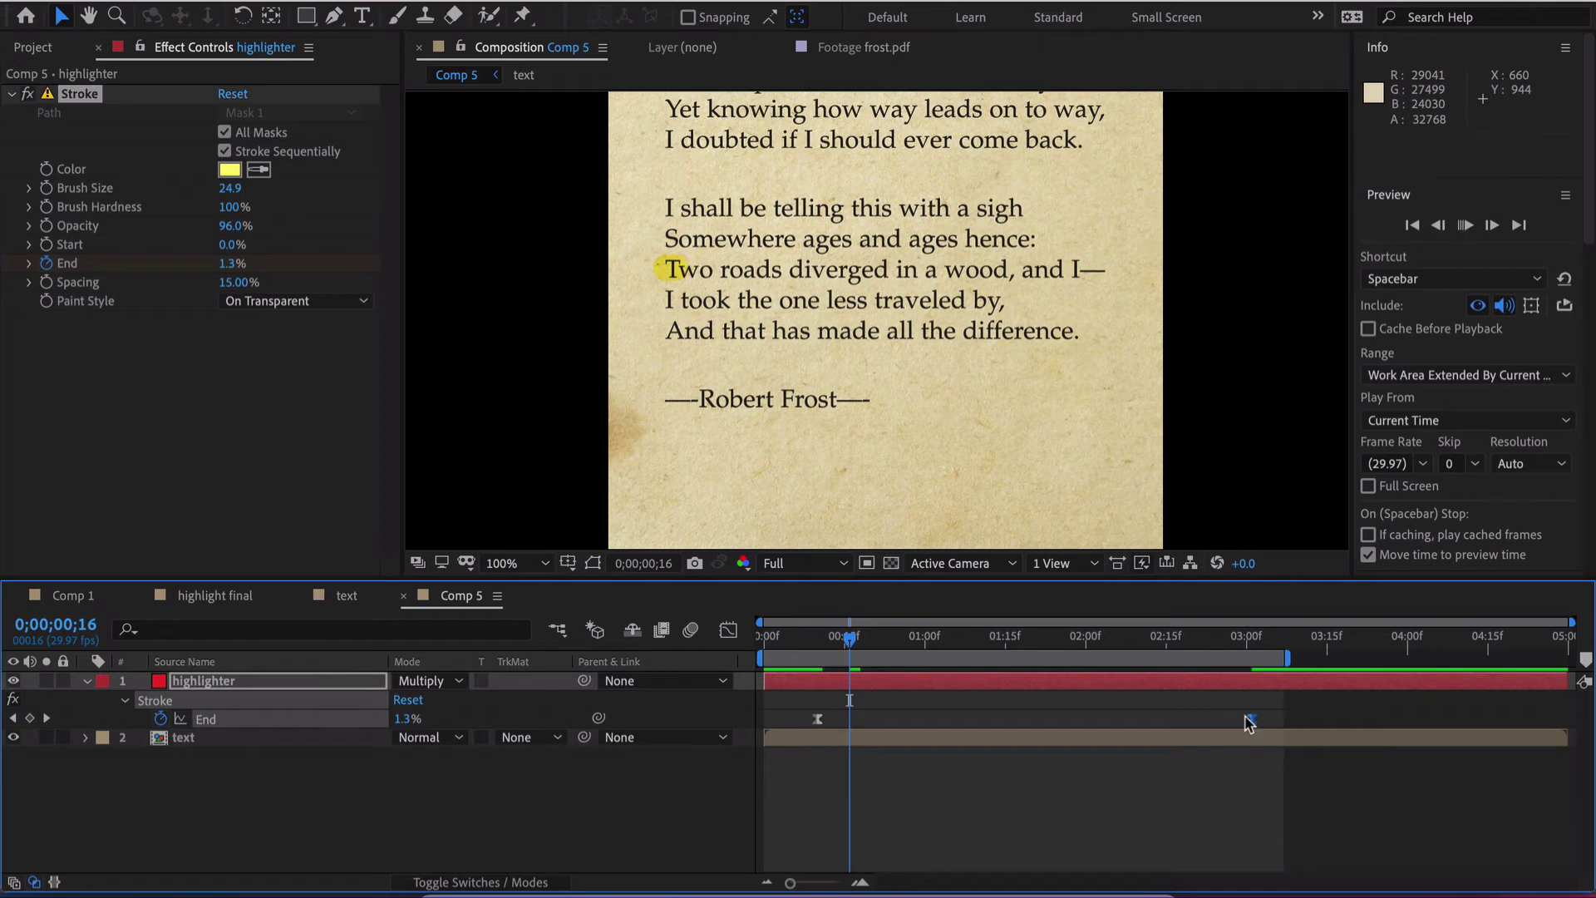
key(space)
click(337, 739)
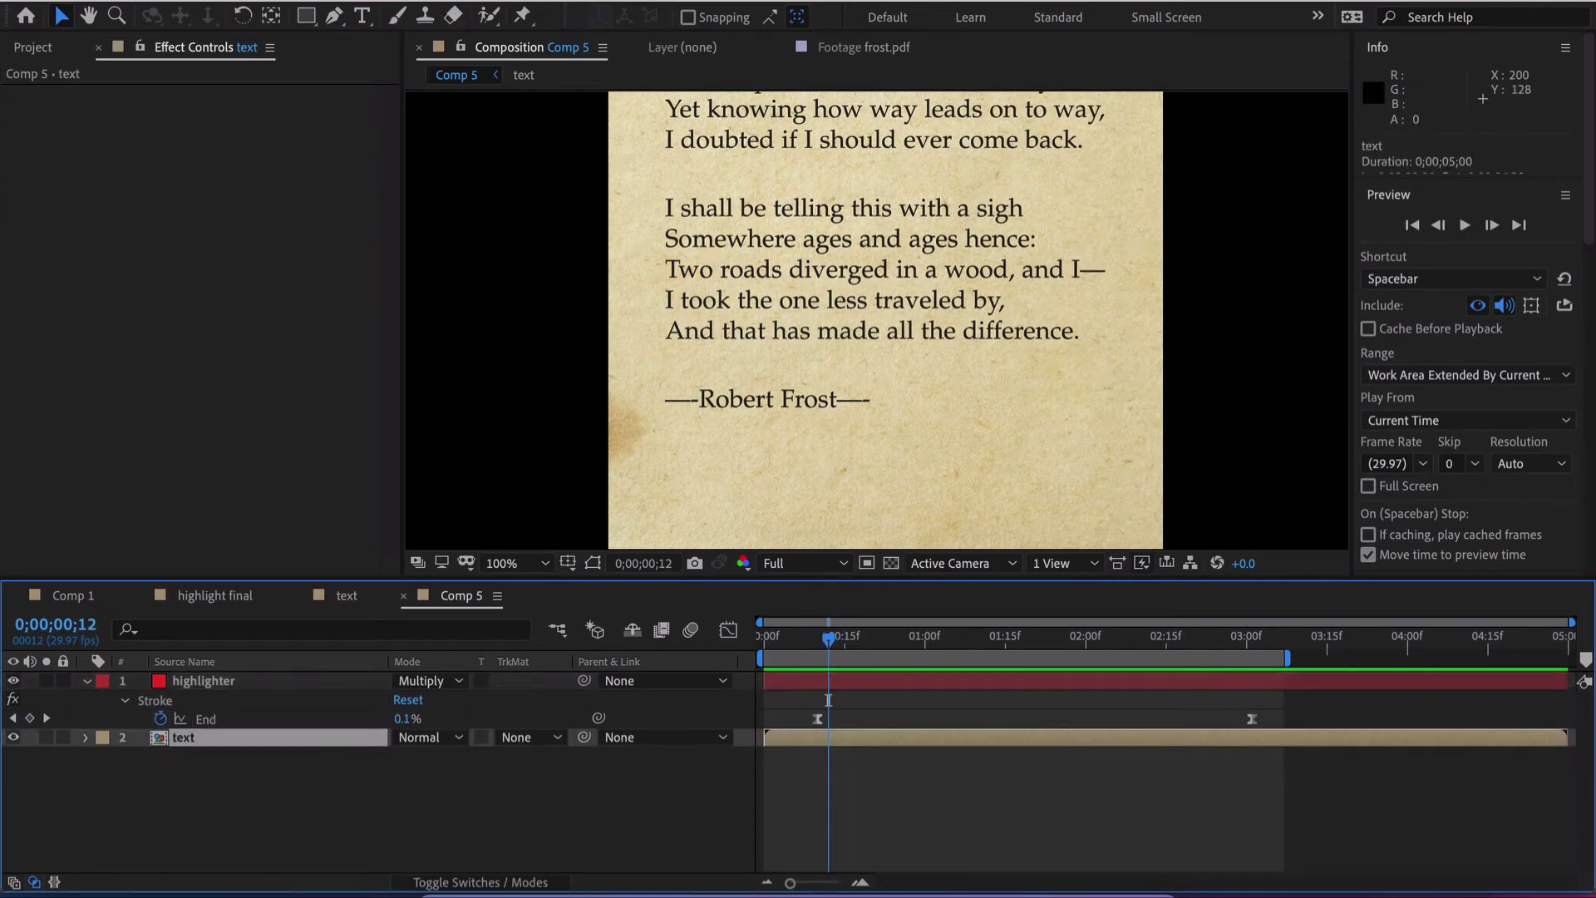
click(436, 2)
mouse_move(504, 237)
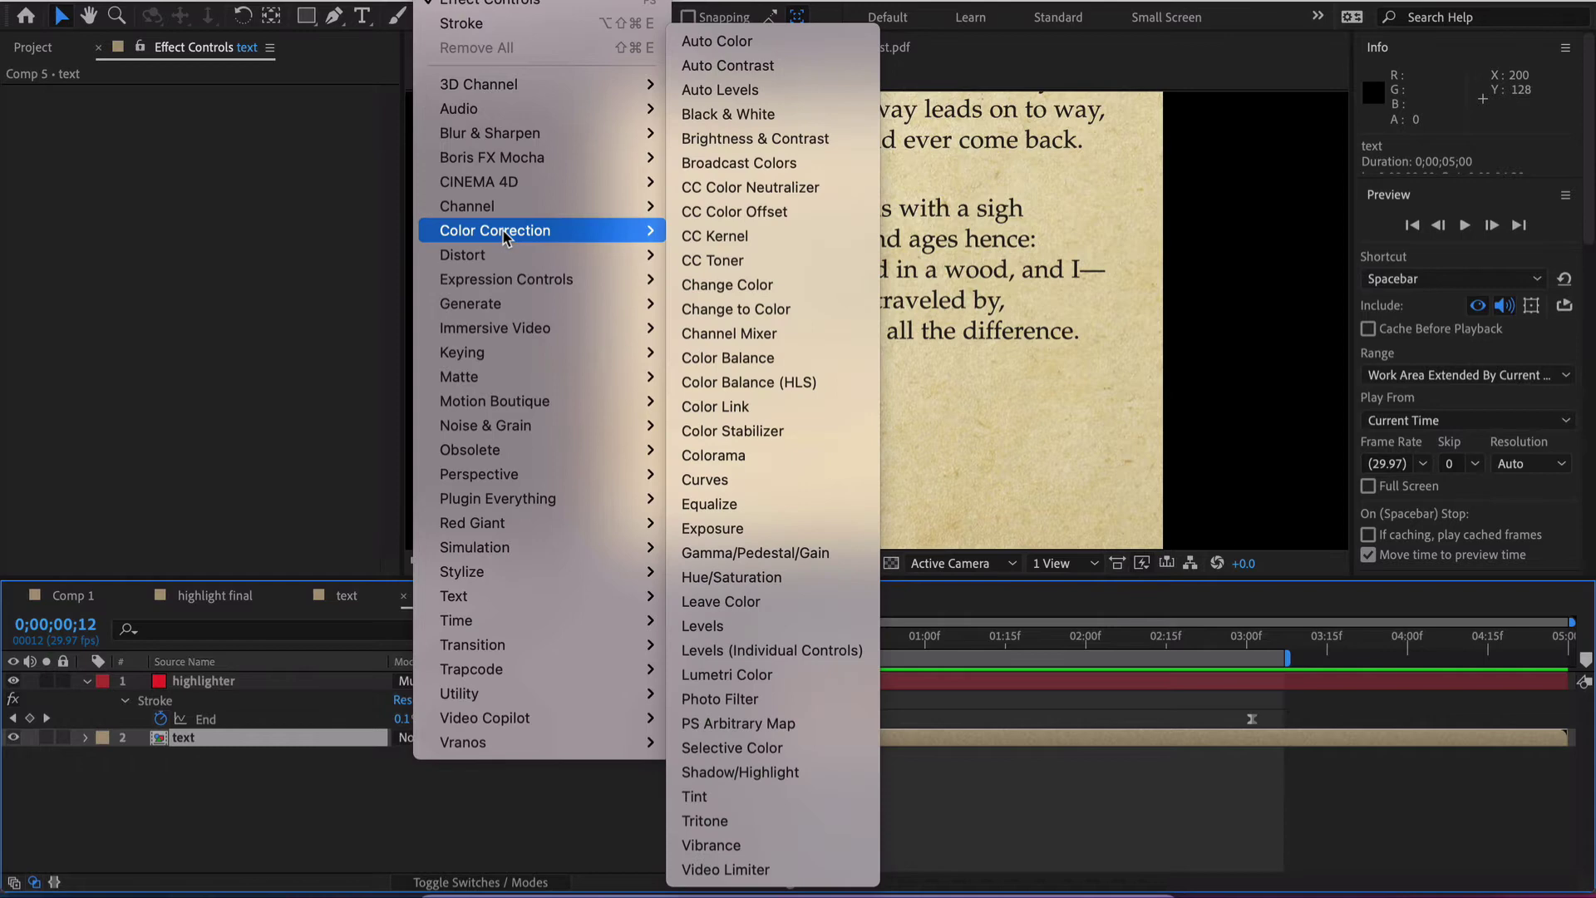
click(722, 479)
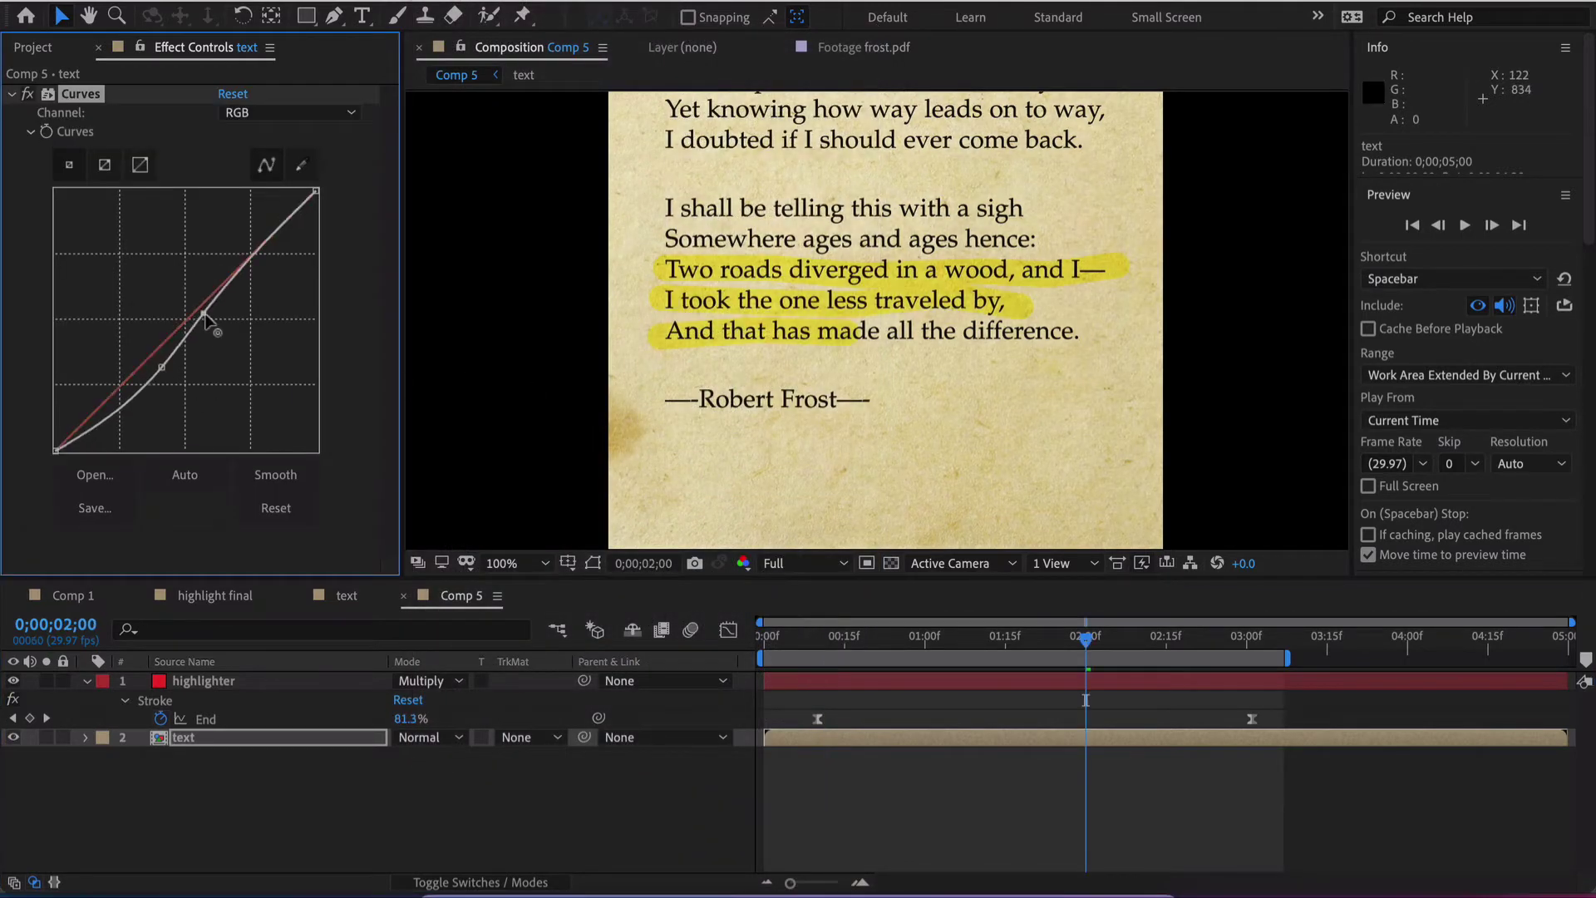
click(28, 94)
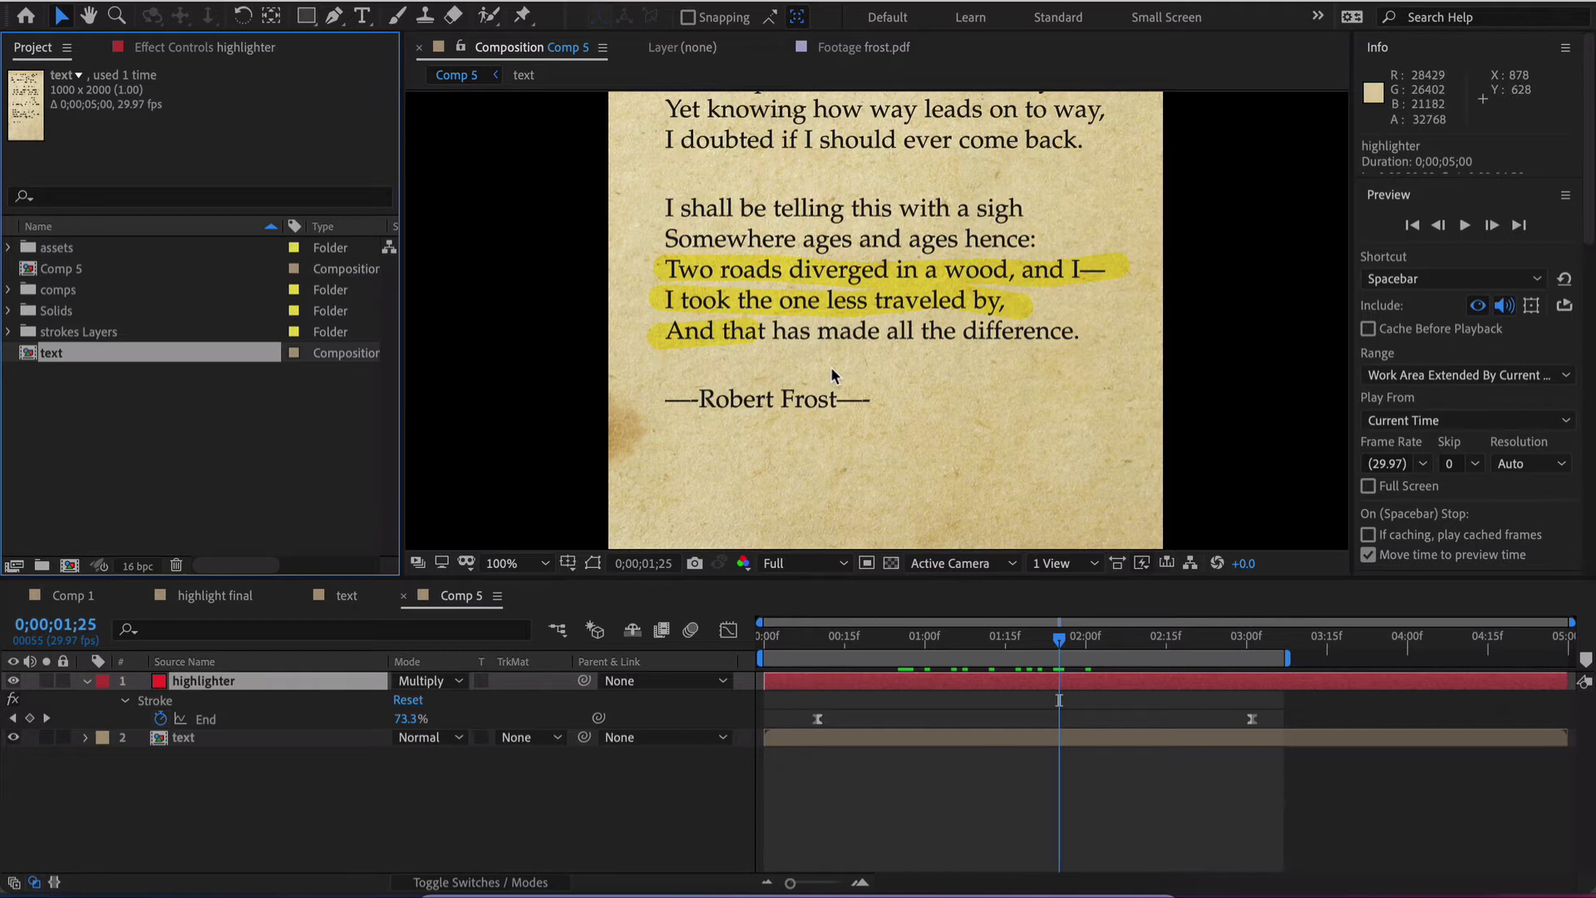
click(449, 2)
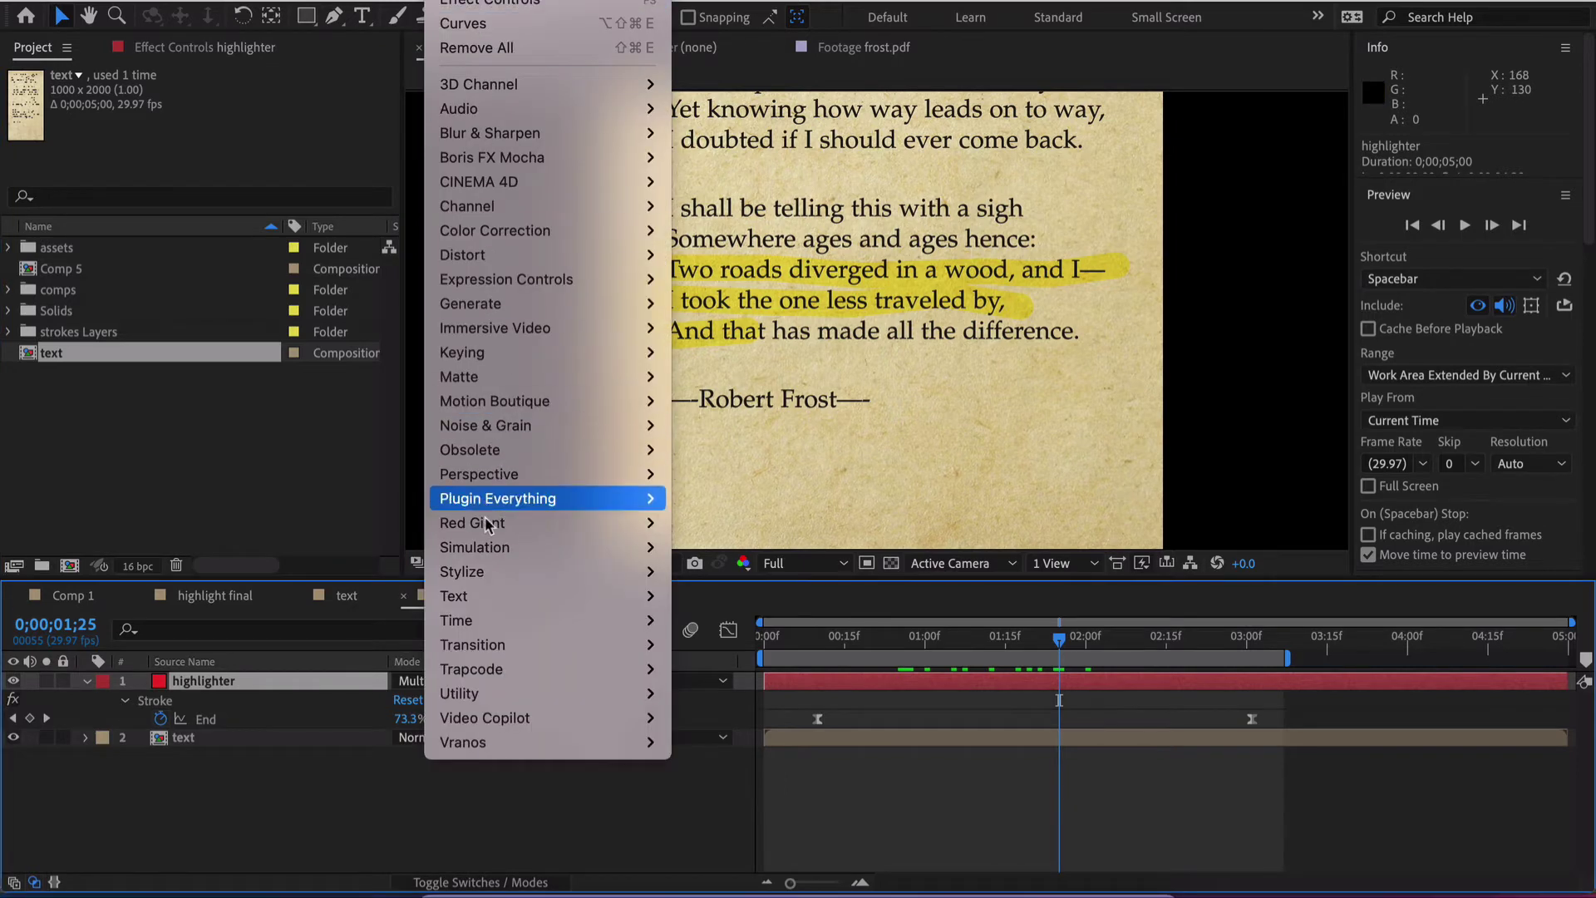
mouse_move(485, 572)
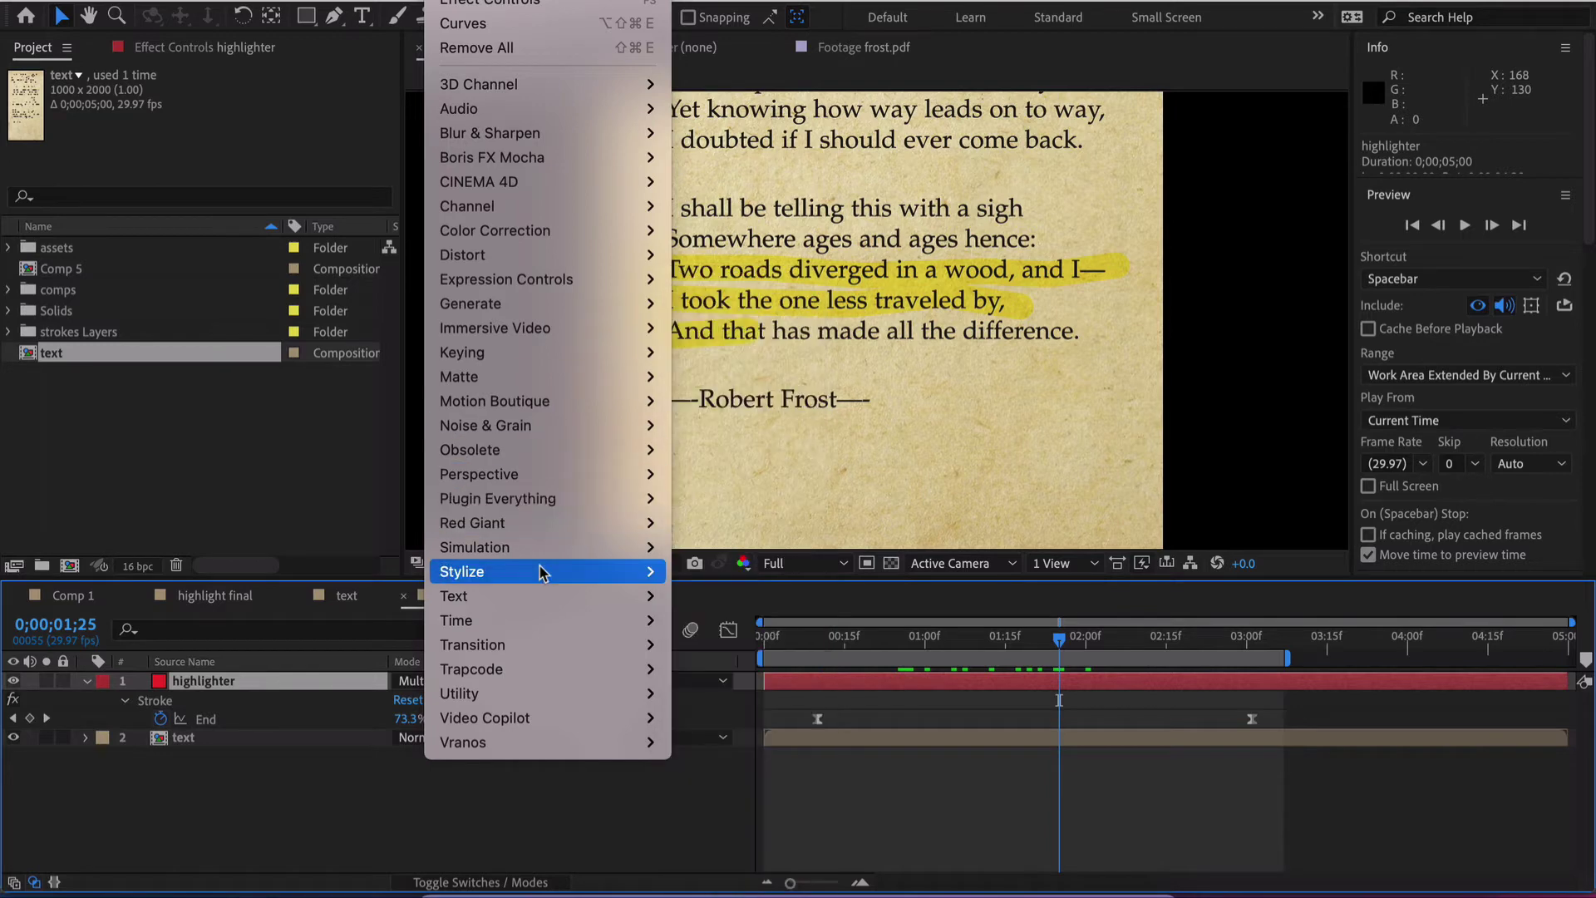
From Freepik's brush textures results, download the Grunge Brush Strokes vector EPS, closing the attribution popup.
click(220, 526)
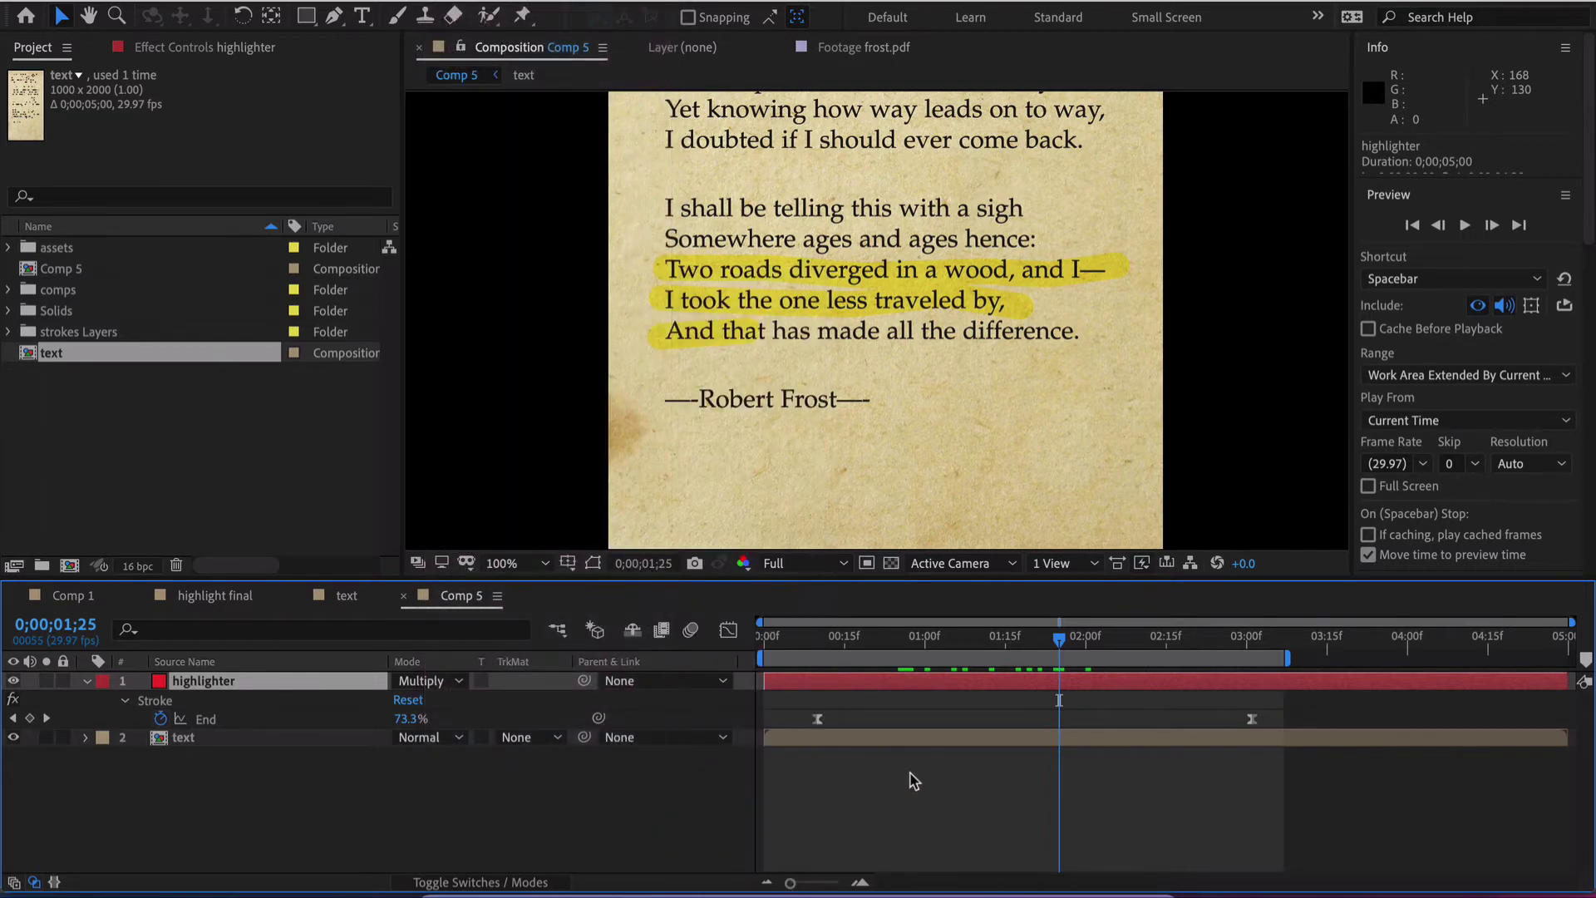
click(962, 888)
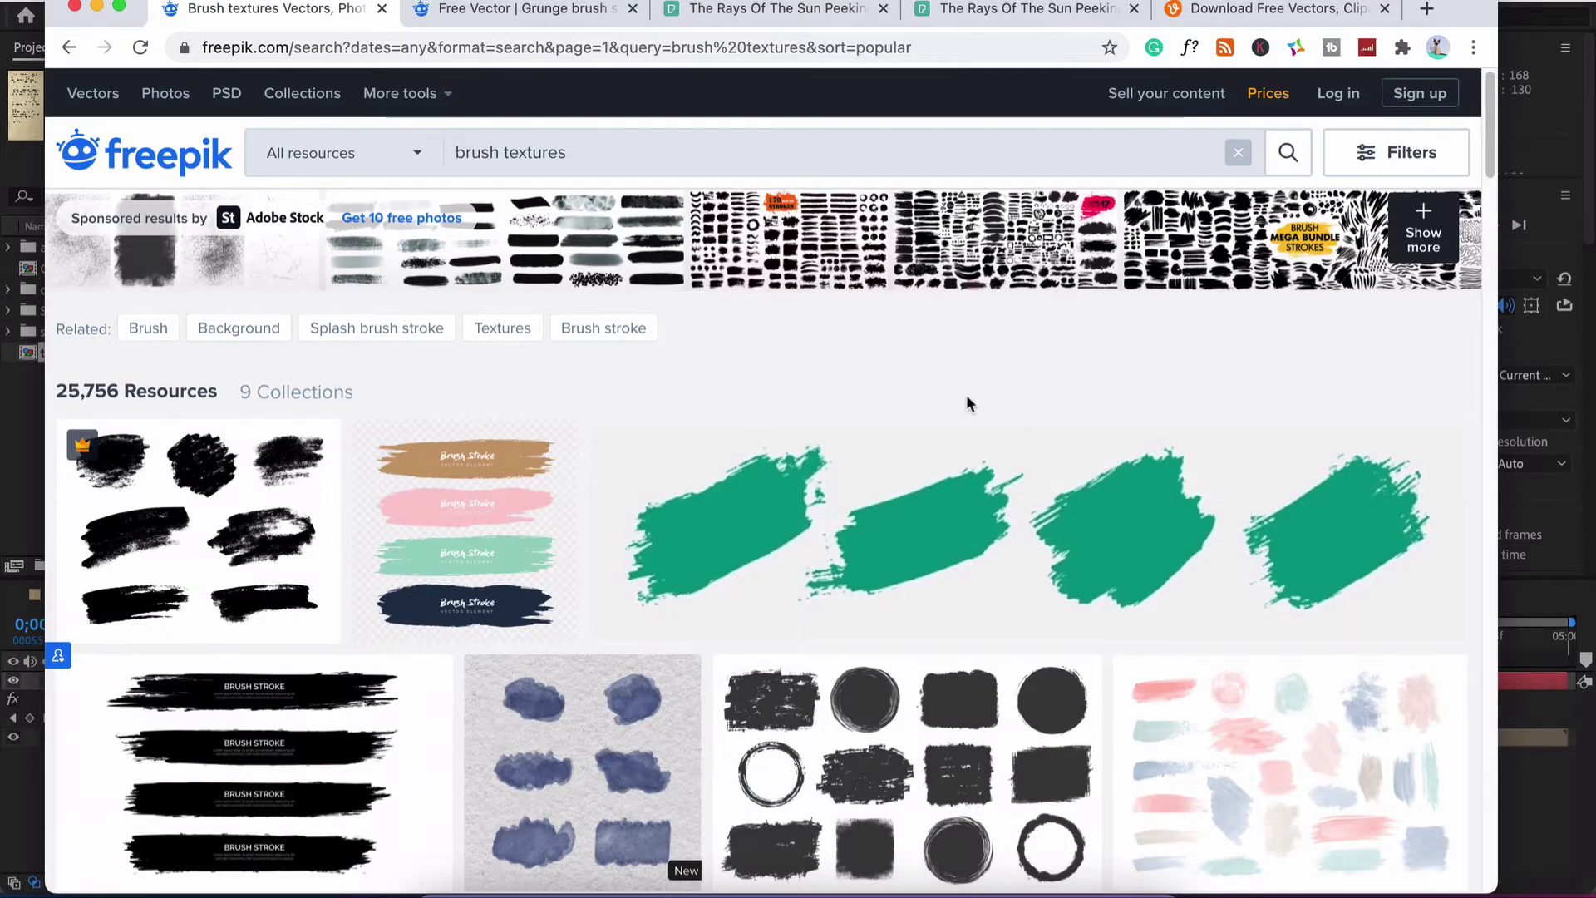
scroll(966, 391, down, 1)
scroll(966, 391, up, 1)
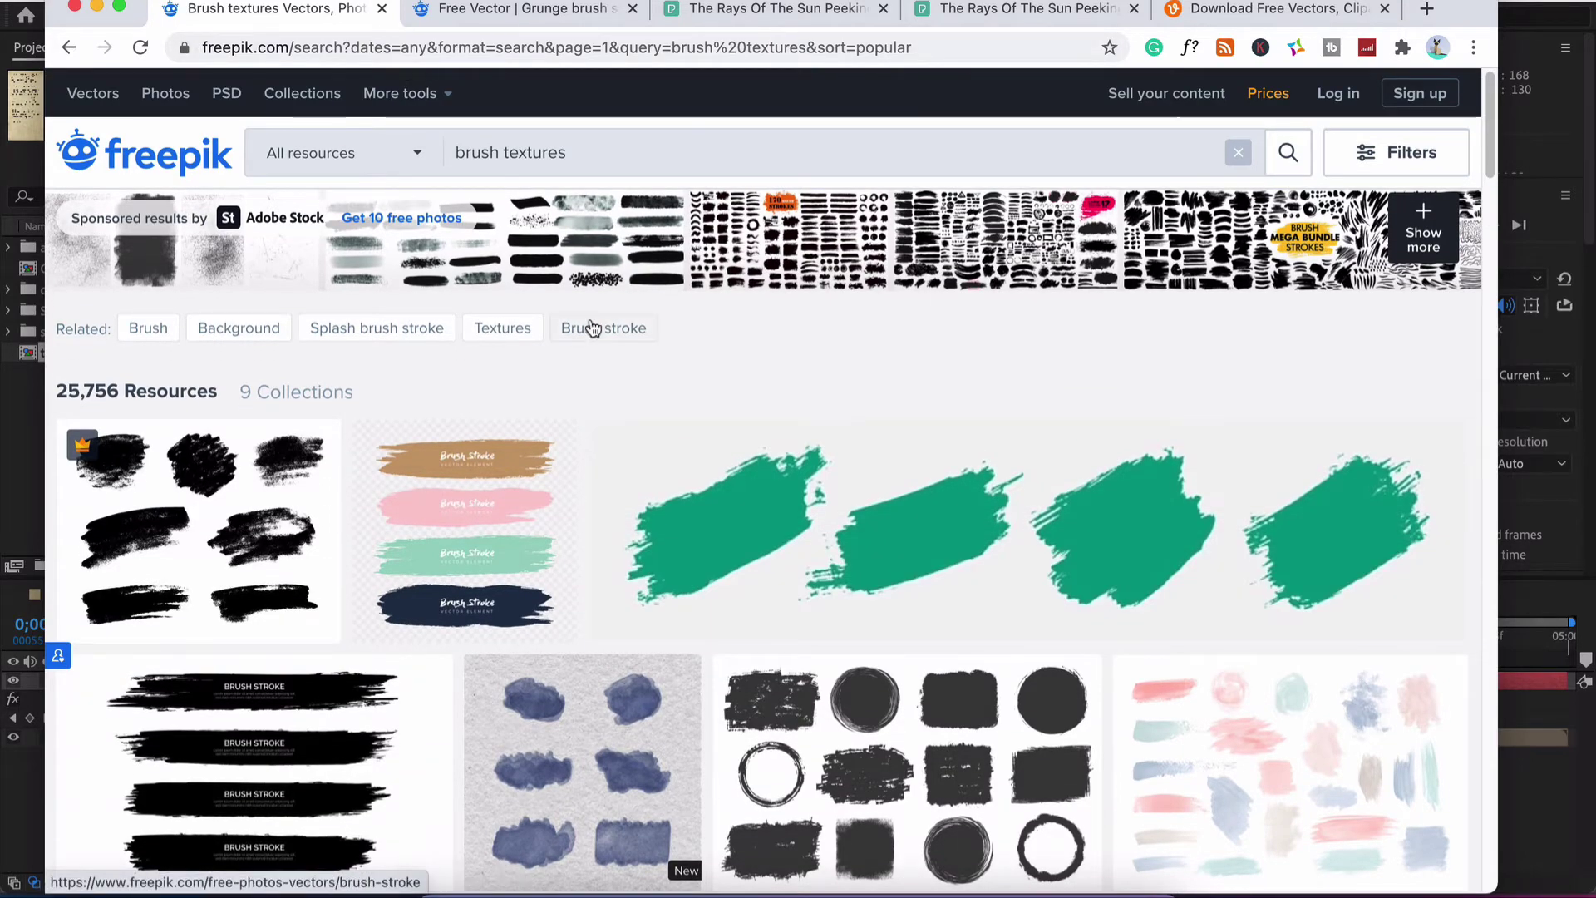
scroll(596, 331, down, 6)
scroll(596, 330, down, 6)
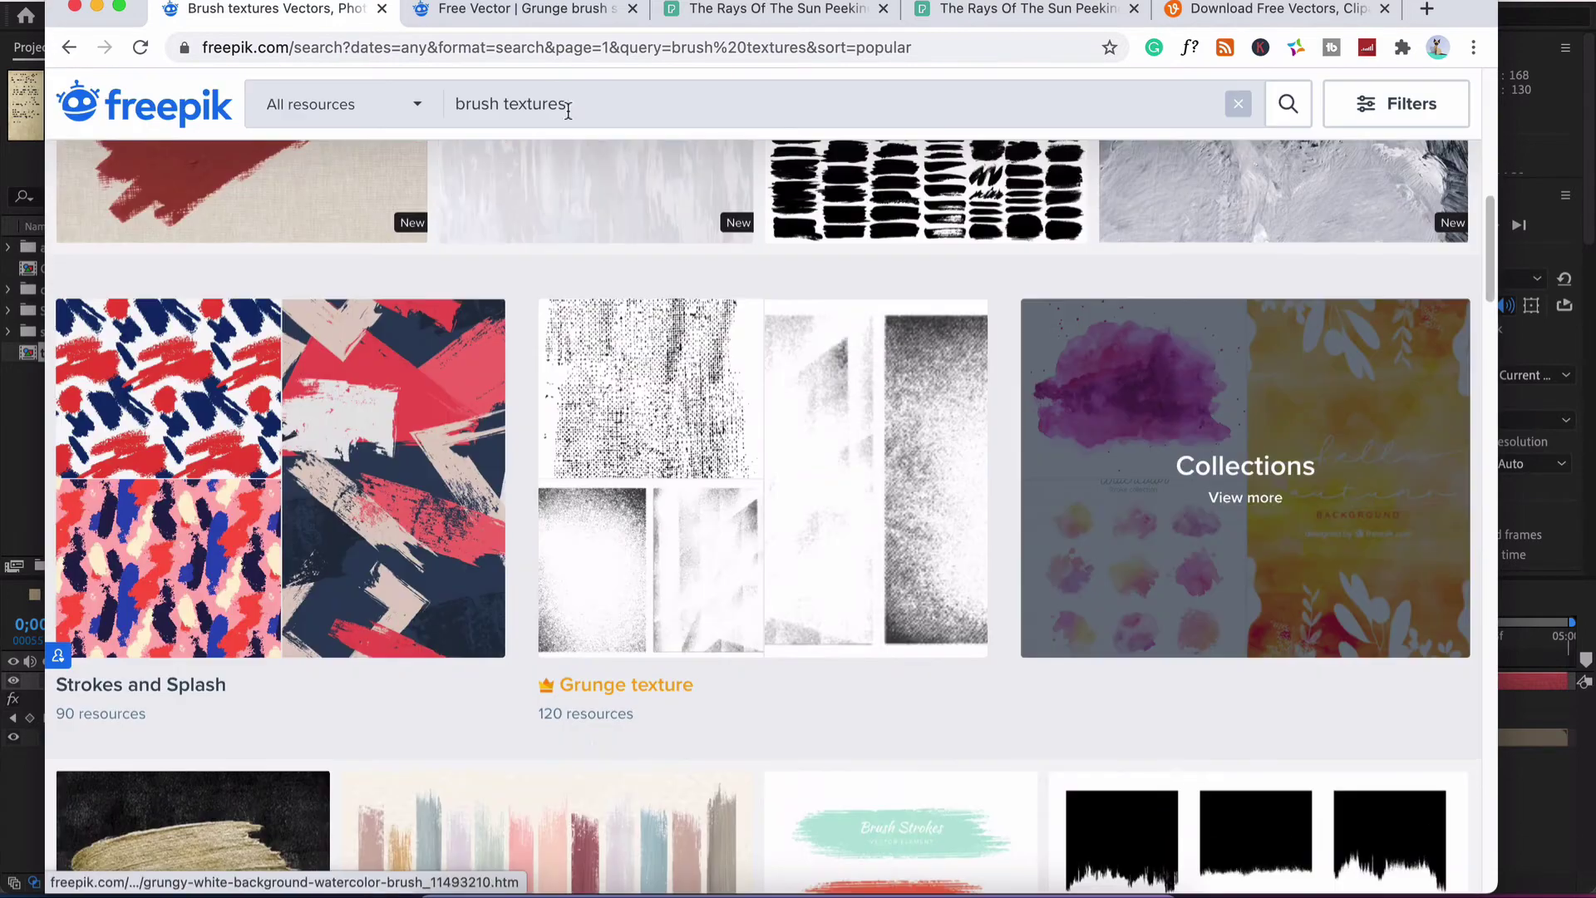
click(519, 10)
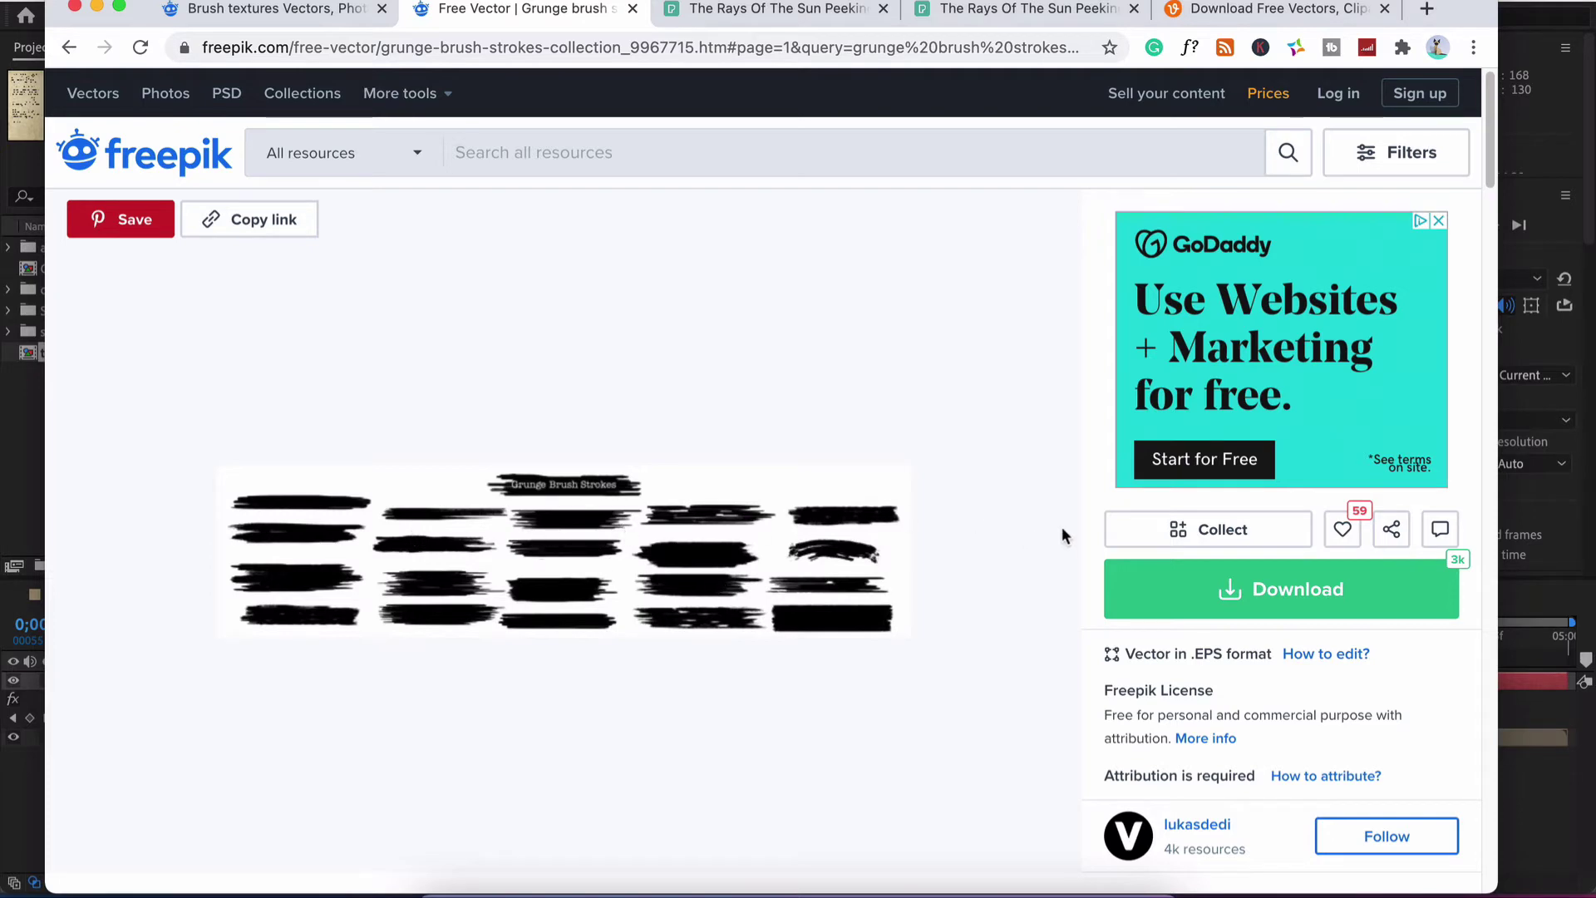
click(1435, 593)
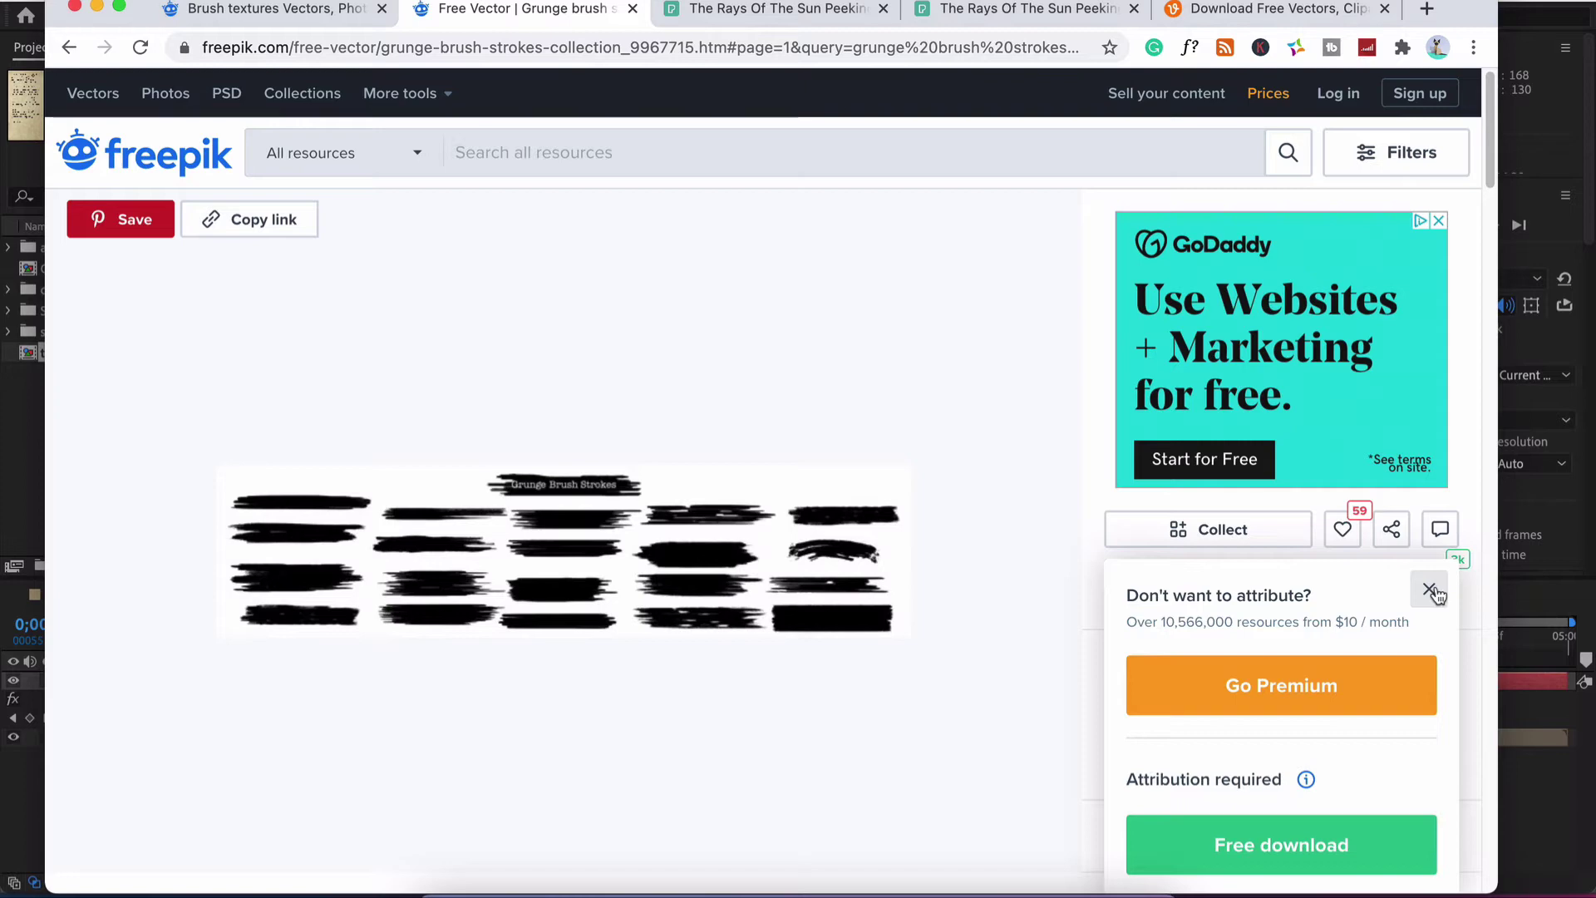
click(1429, 589)
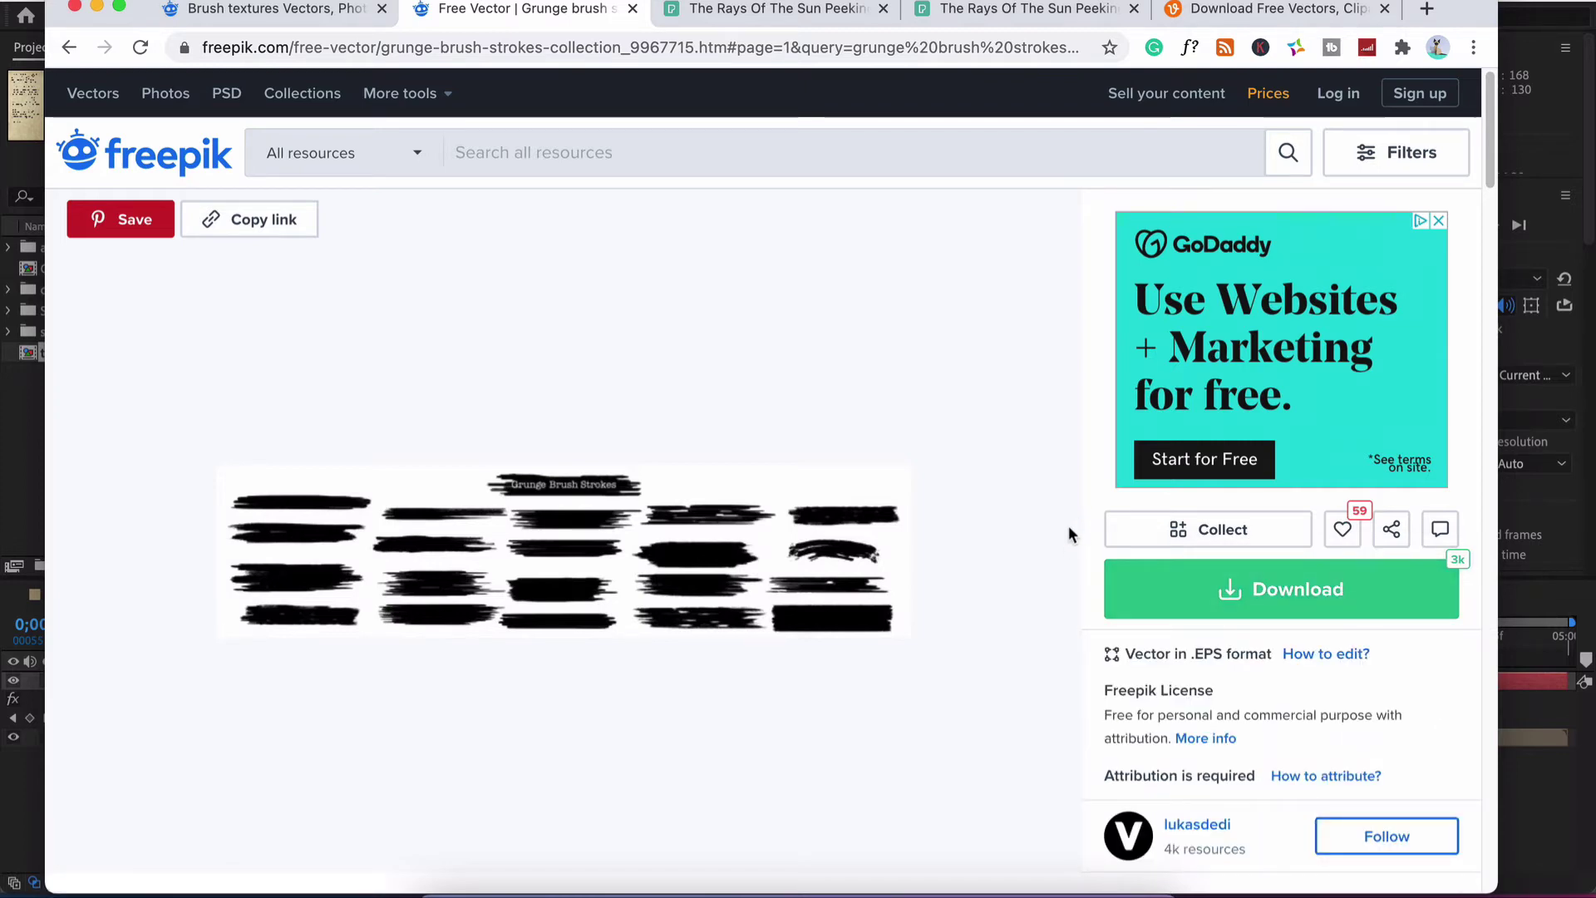
key(ctrl+Left)
Ungroup the brush-stroke group in Layer 2 into separate strokes and deselect them.
click(1130, 189)
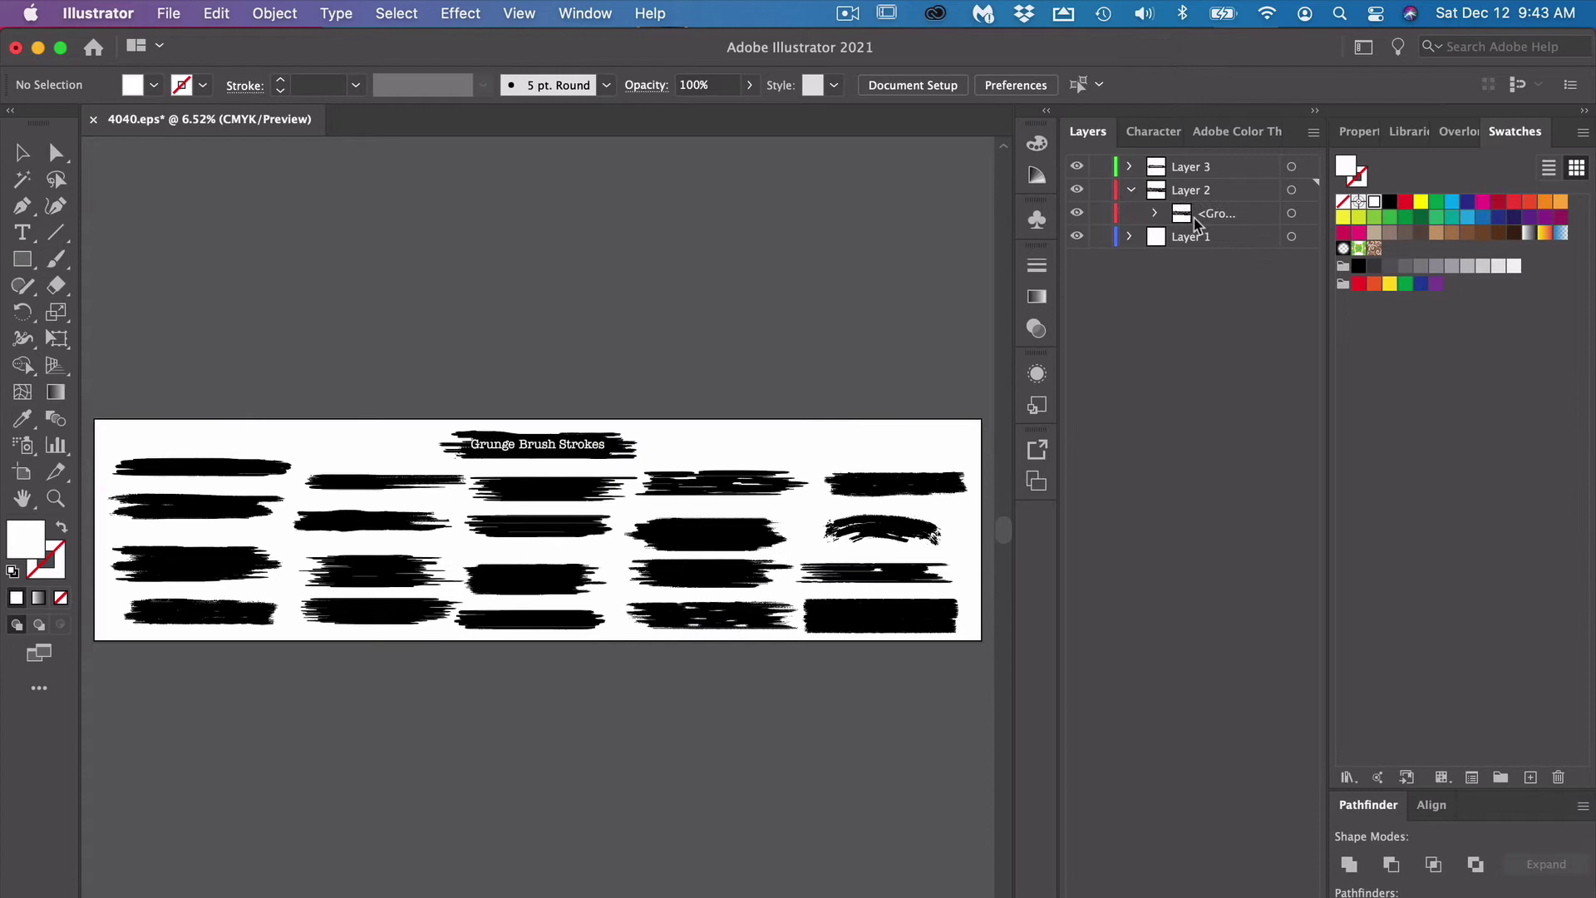
click(1290, 214)
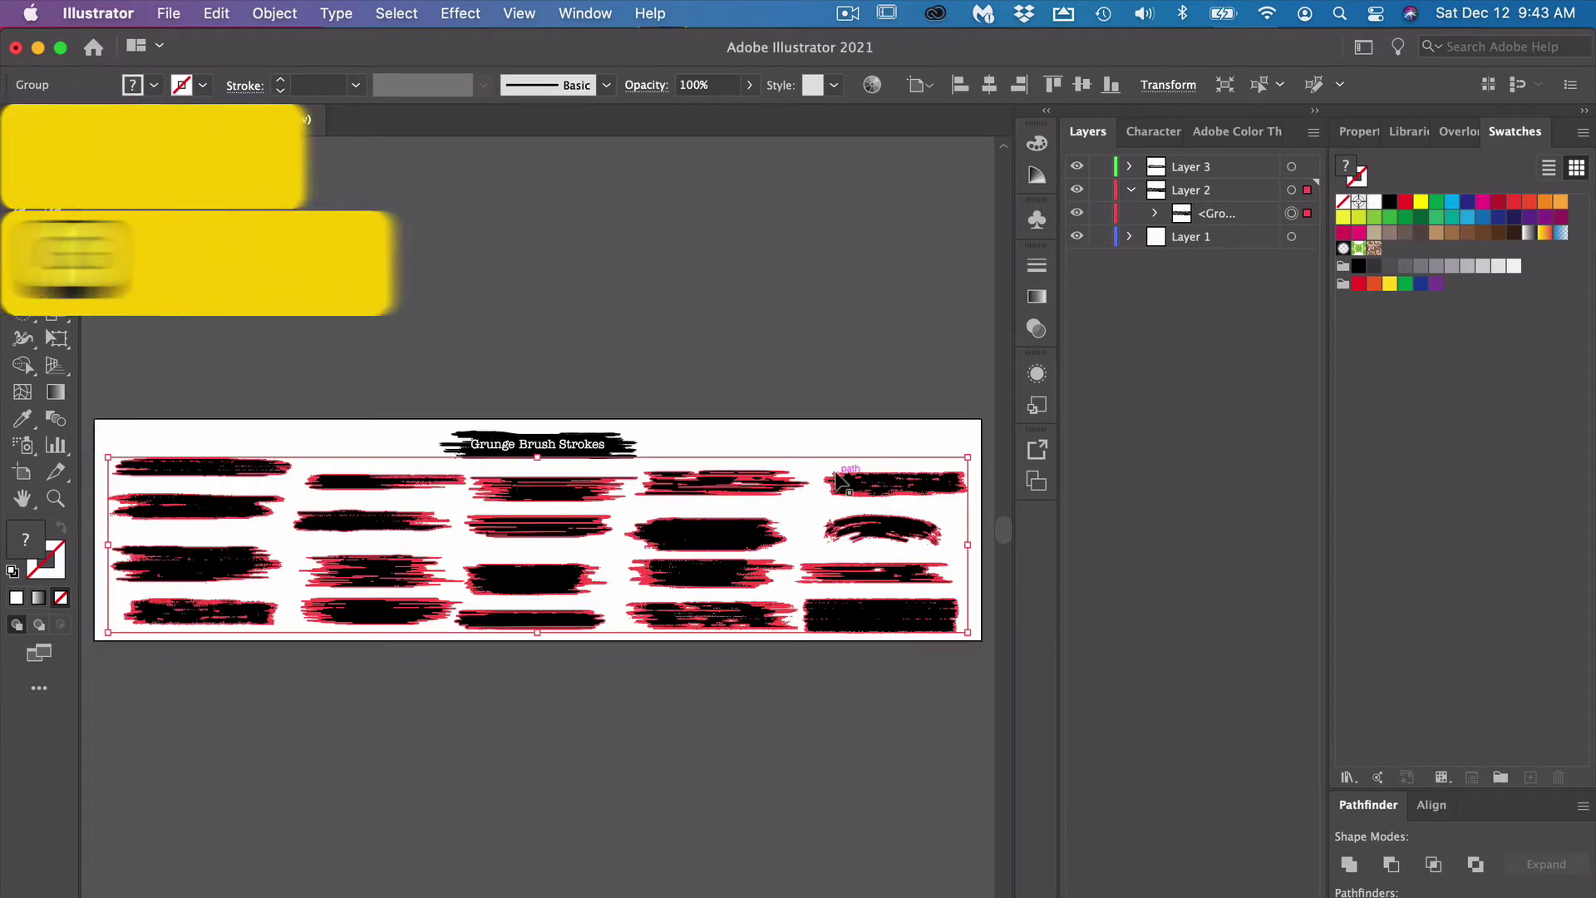
key(super+shift+g)
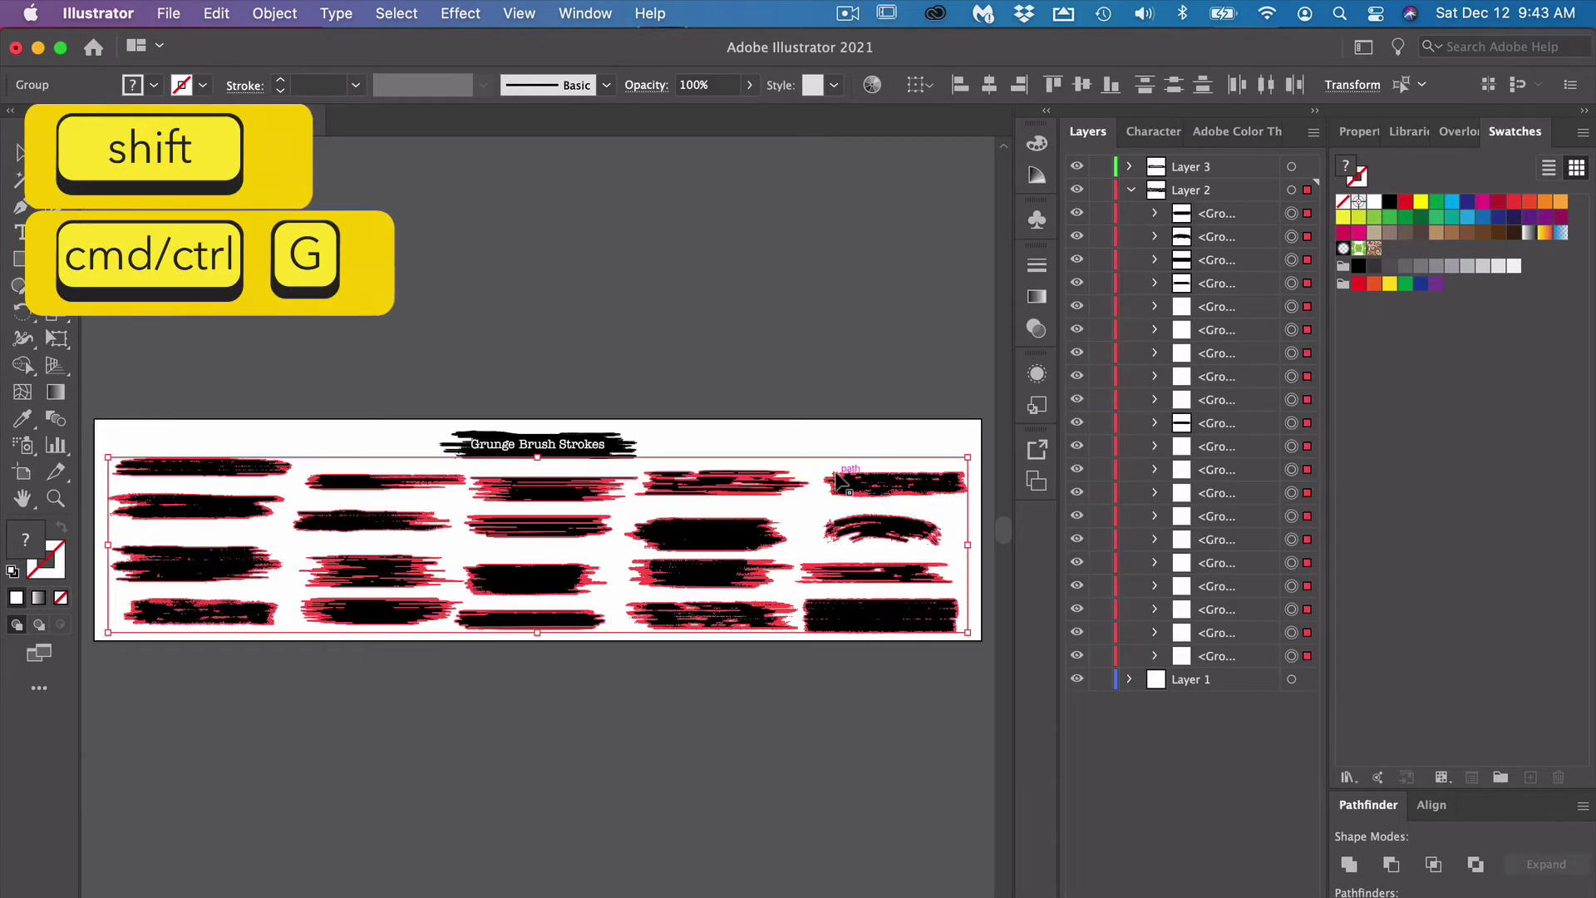
click(572, 644)
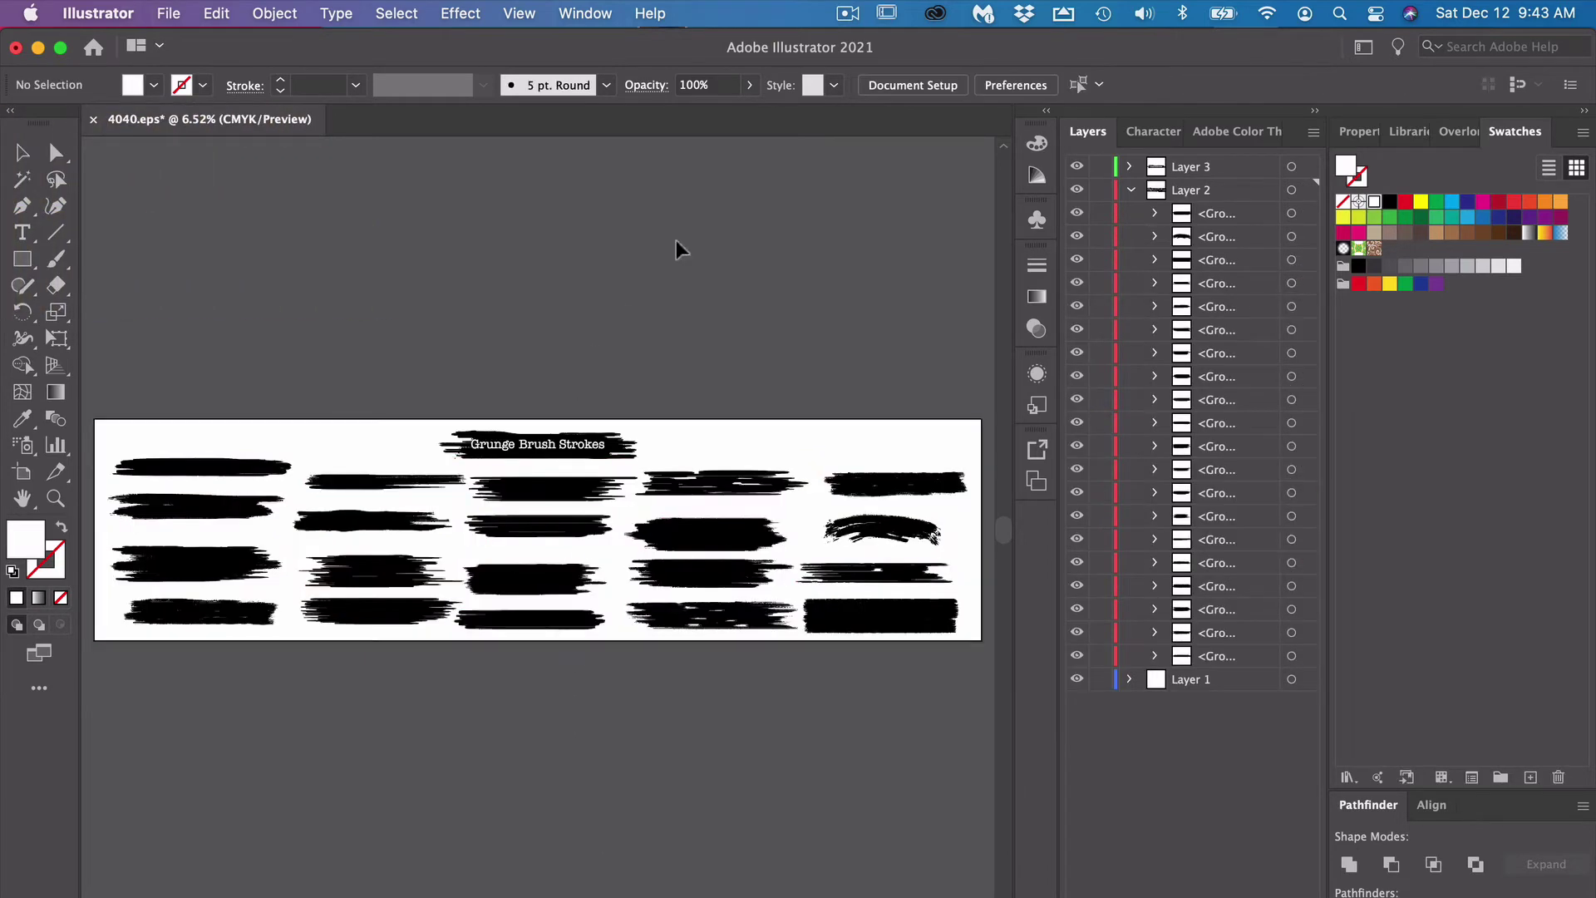
Create a new 1920×1080 document from the Film & Video HDV/HDTV 1080 preset.
click(158, 14)
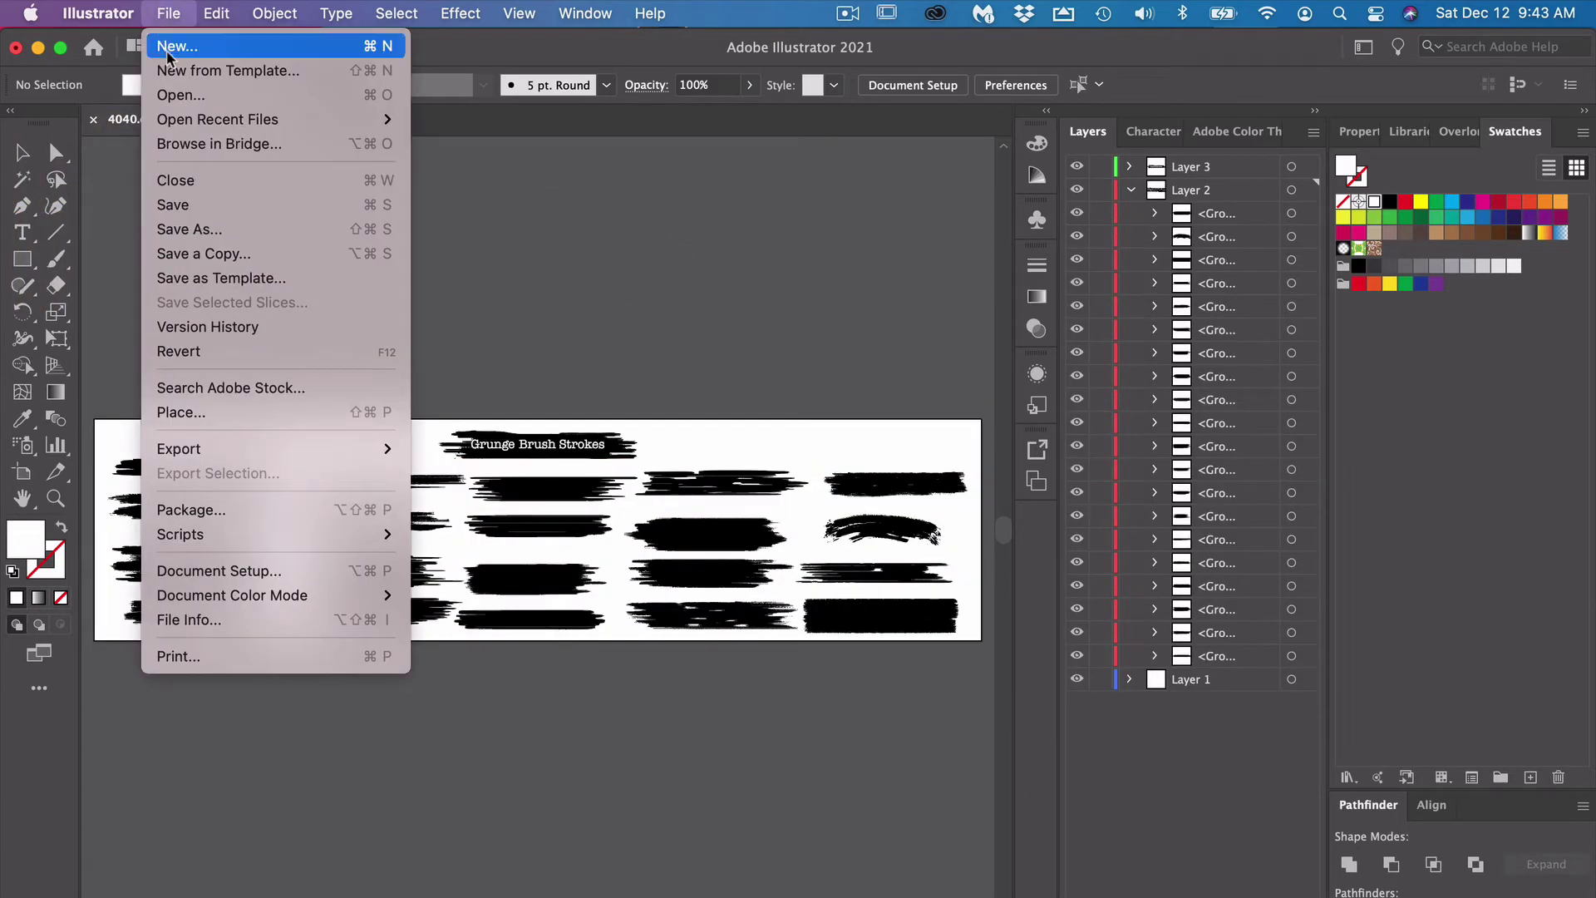
click(170, 45)
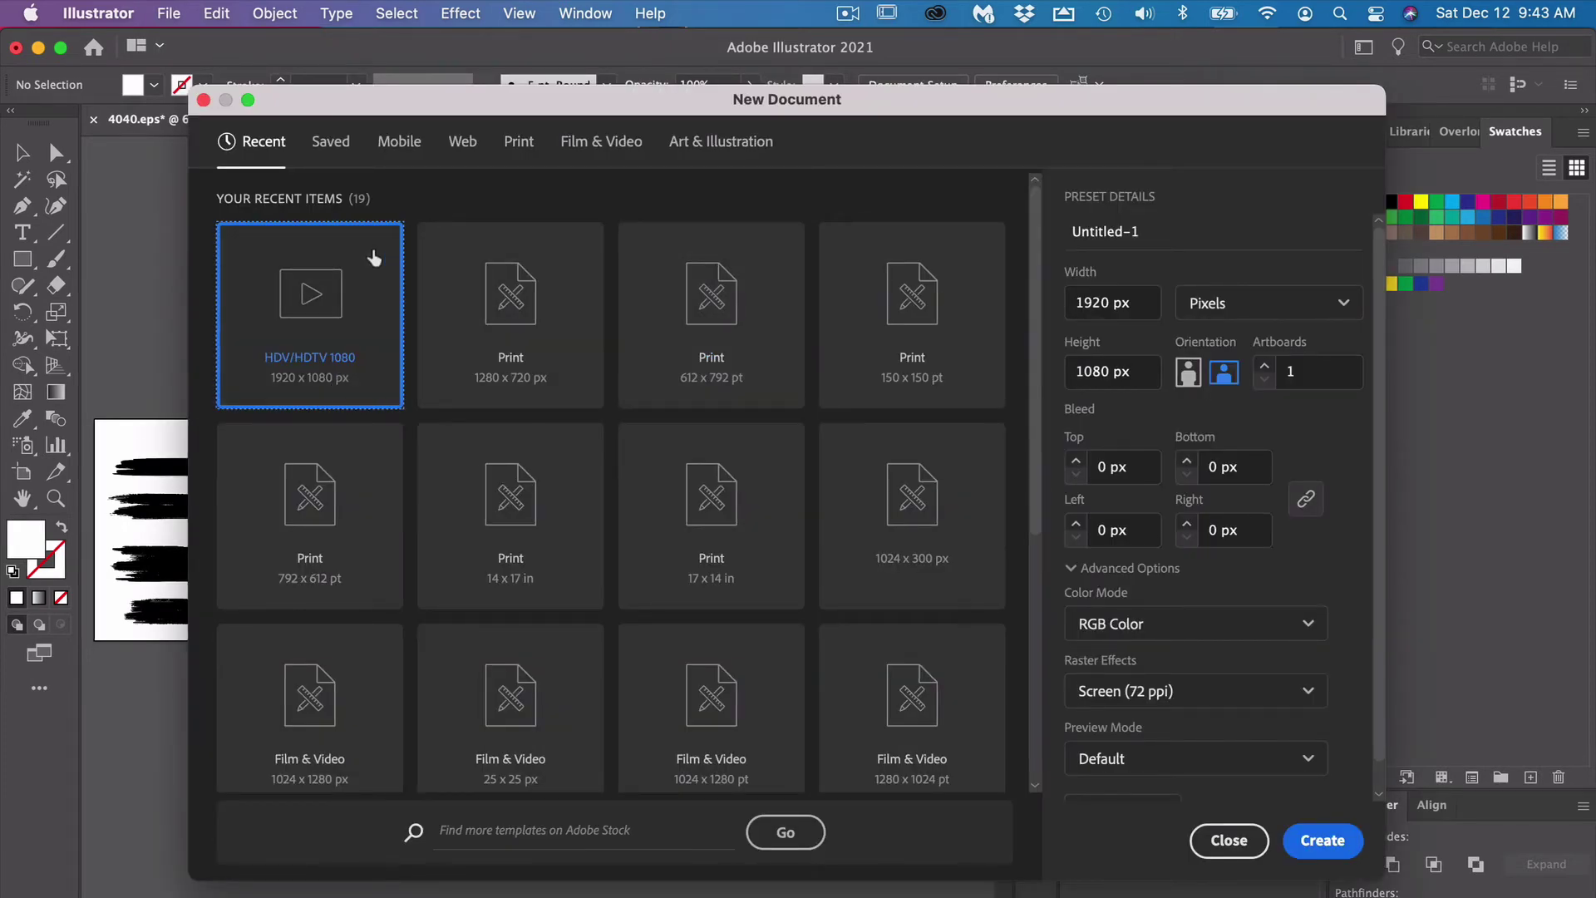
click(565, 153)
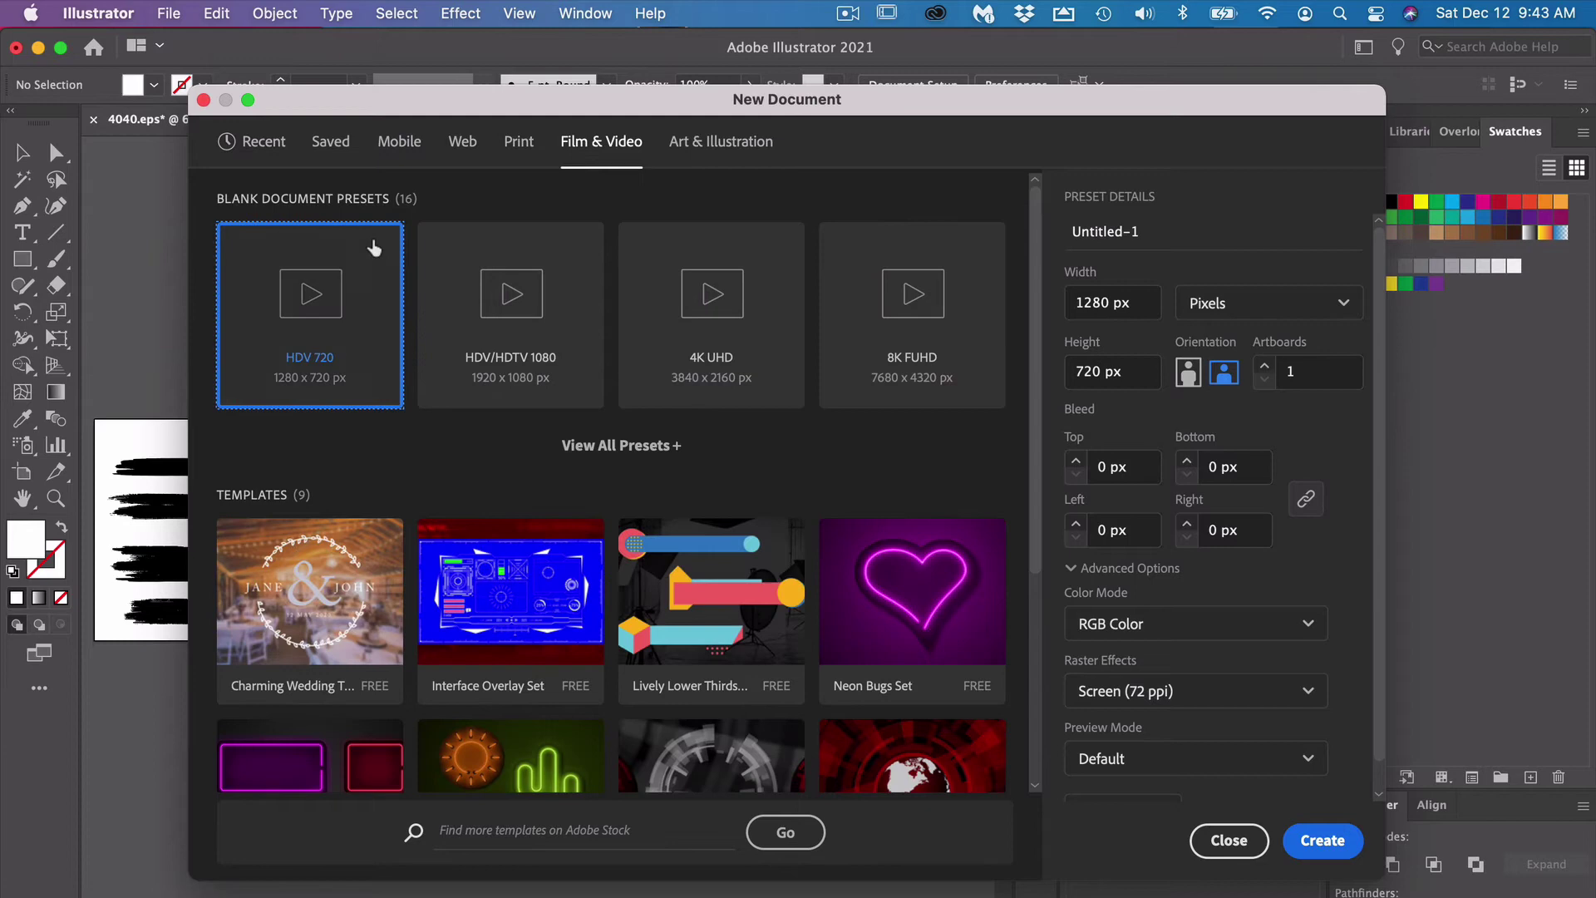
click(503, 301)
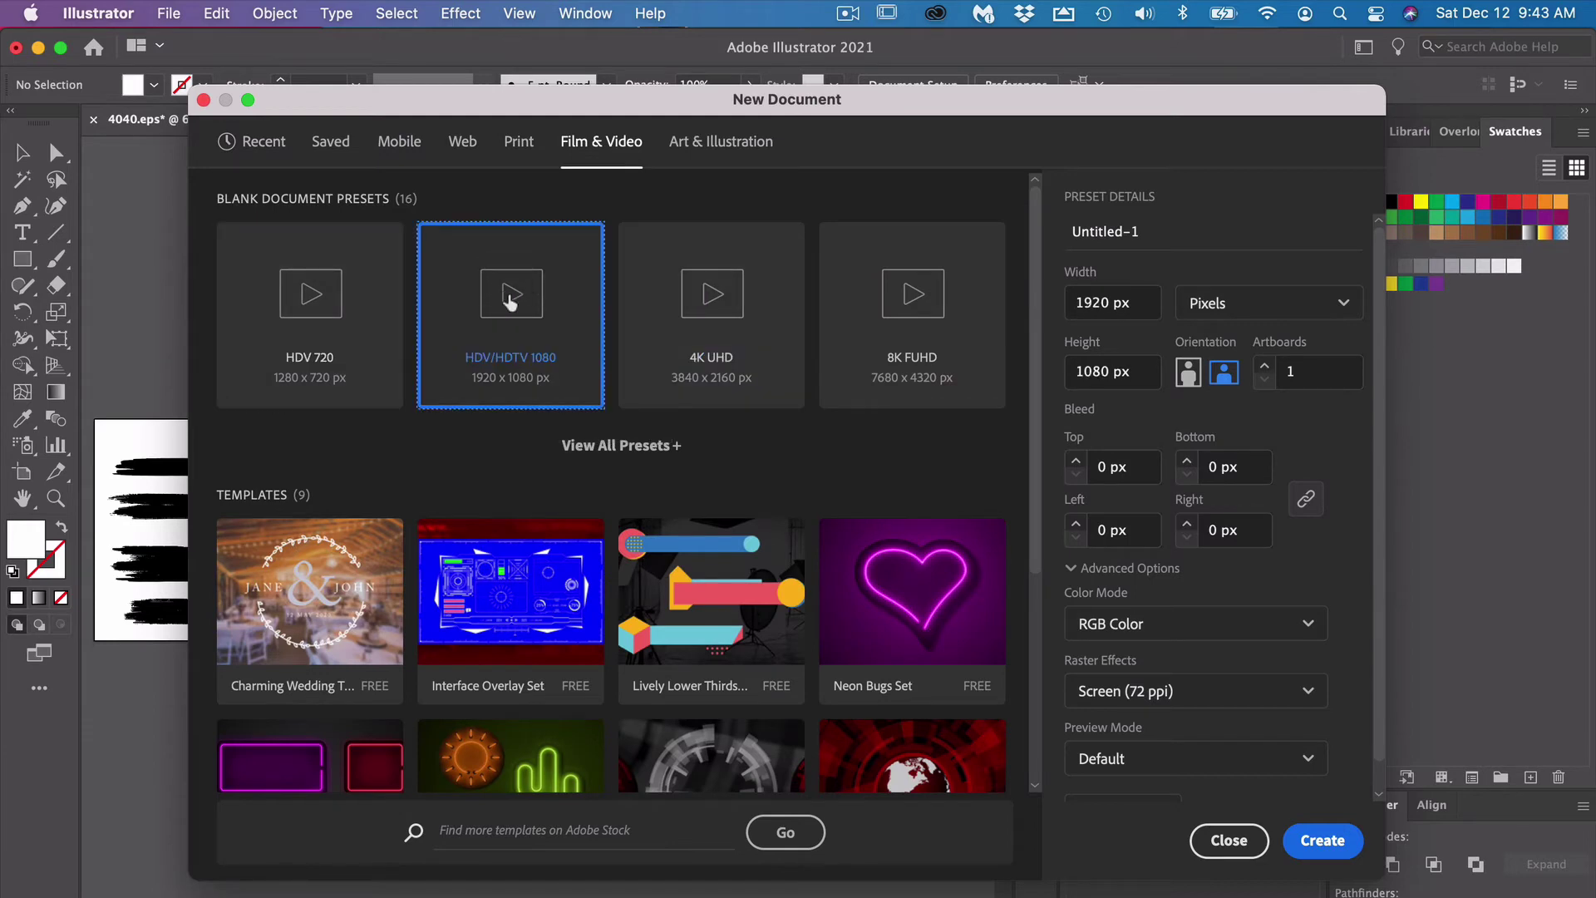
click(1322, 840)
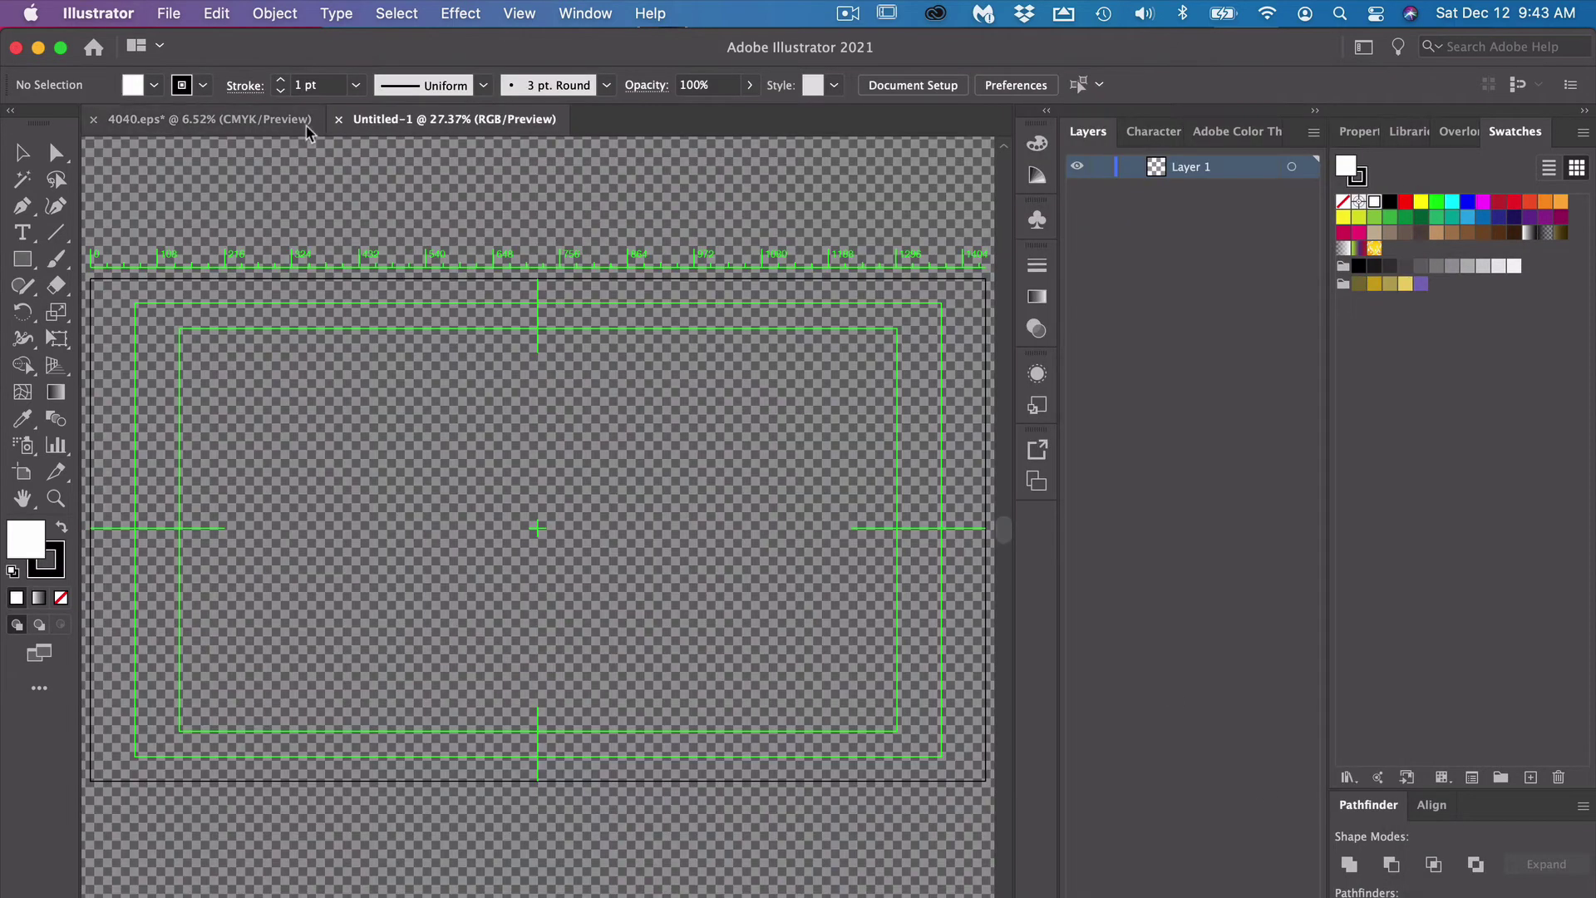
click(277, 120)
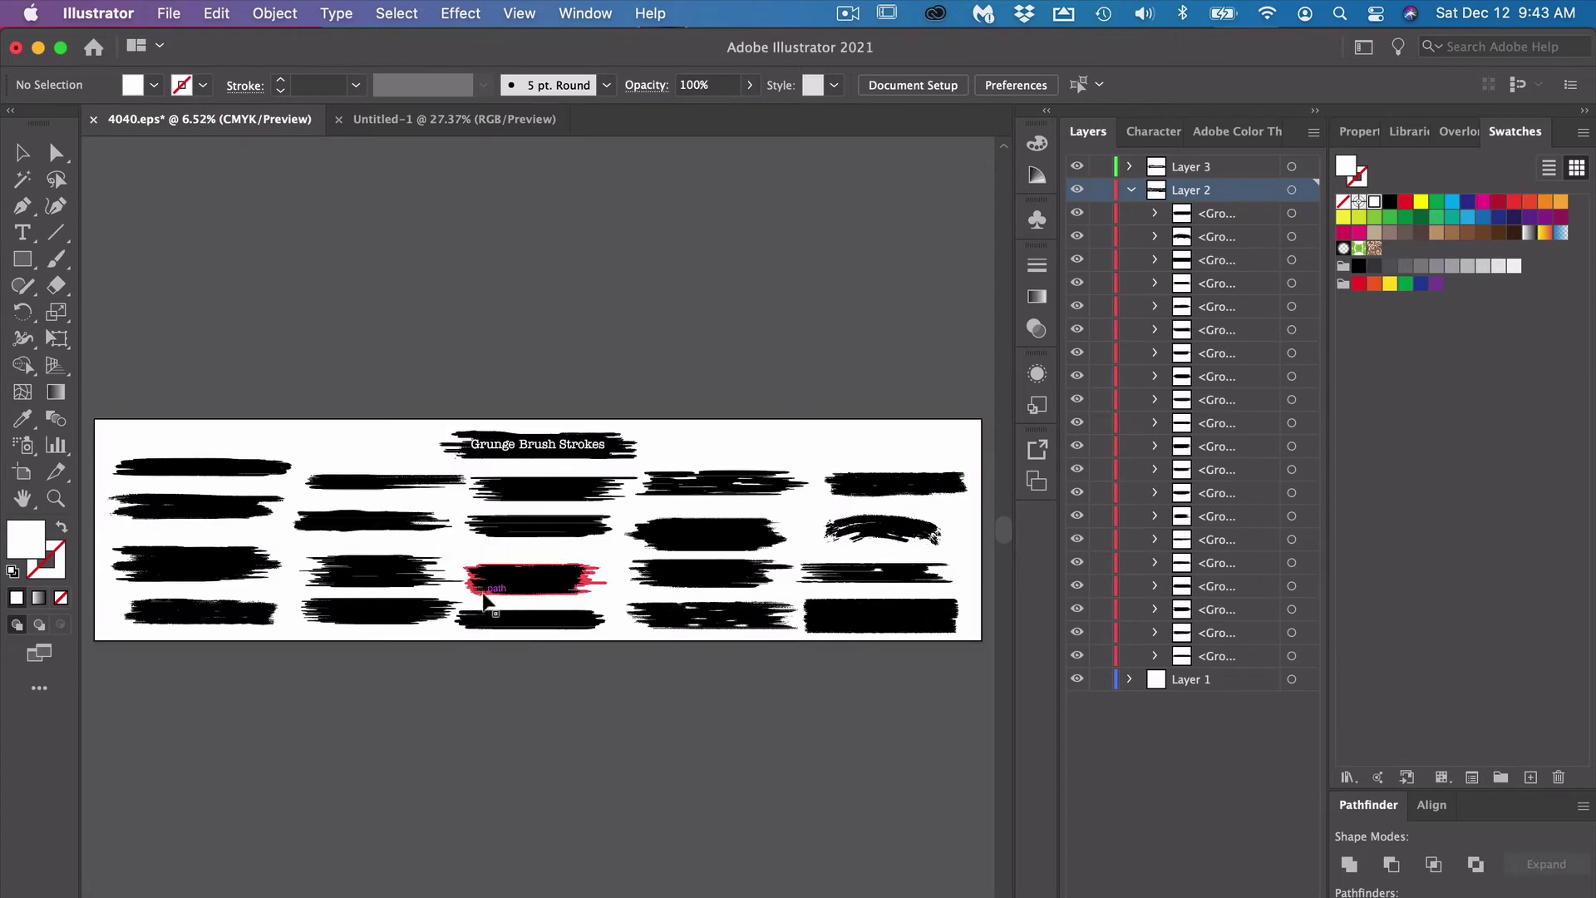
Paste three selected grunge strokes into Untitled-1, stack them overlapping mid-artboard, and leave it unsaved.
click(506, 582)
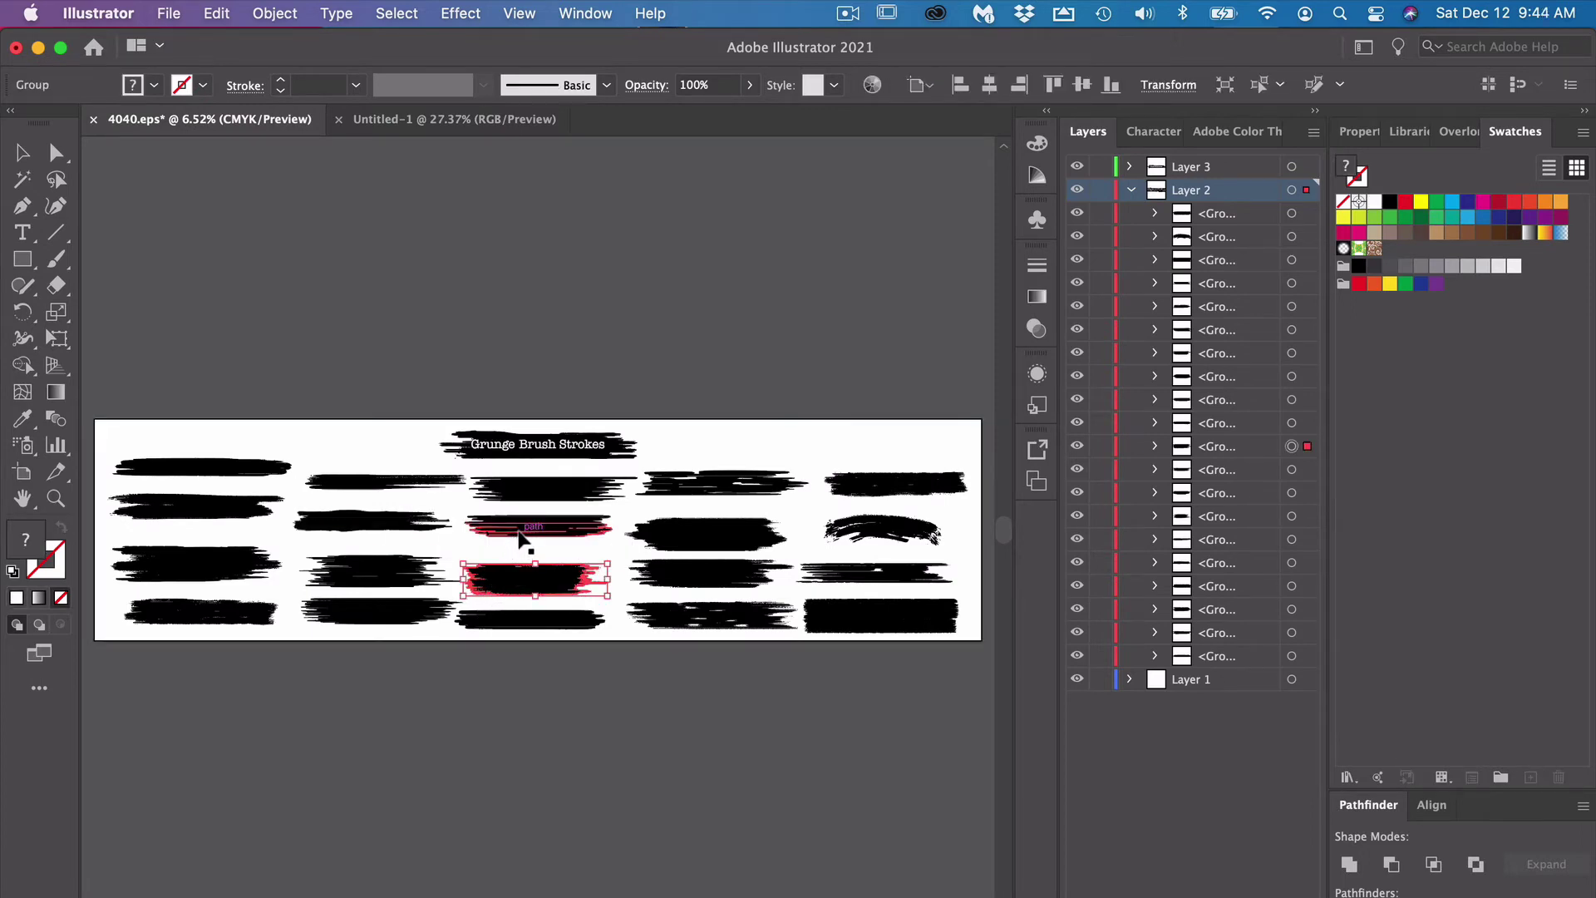
shift+click(524, 536)
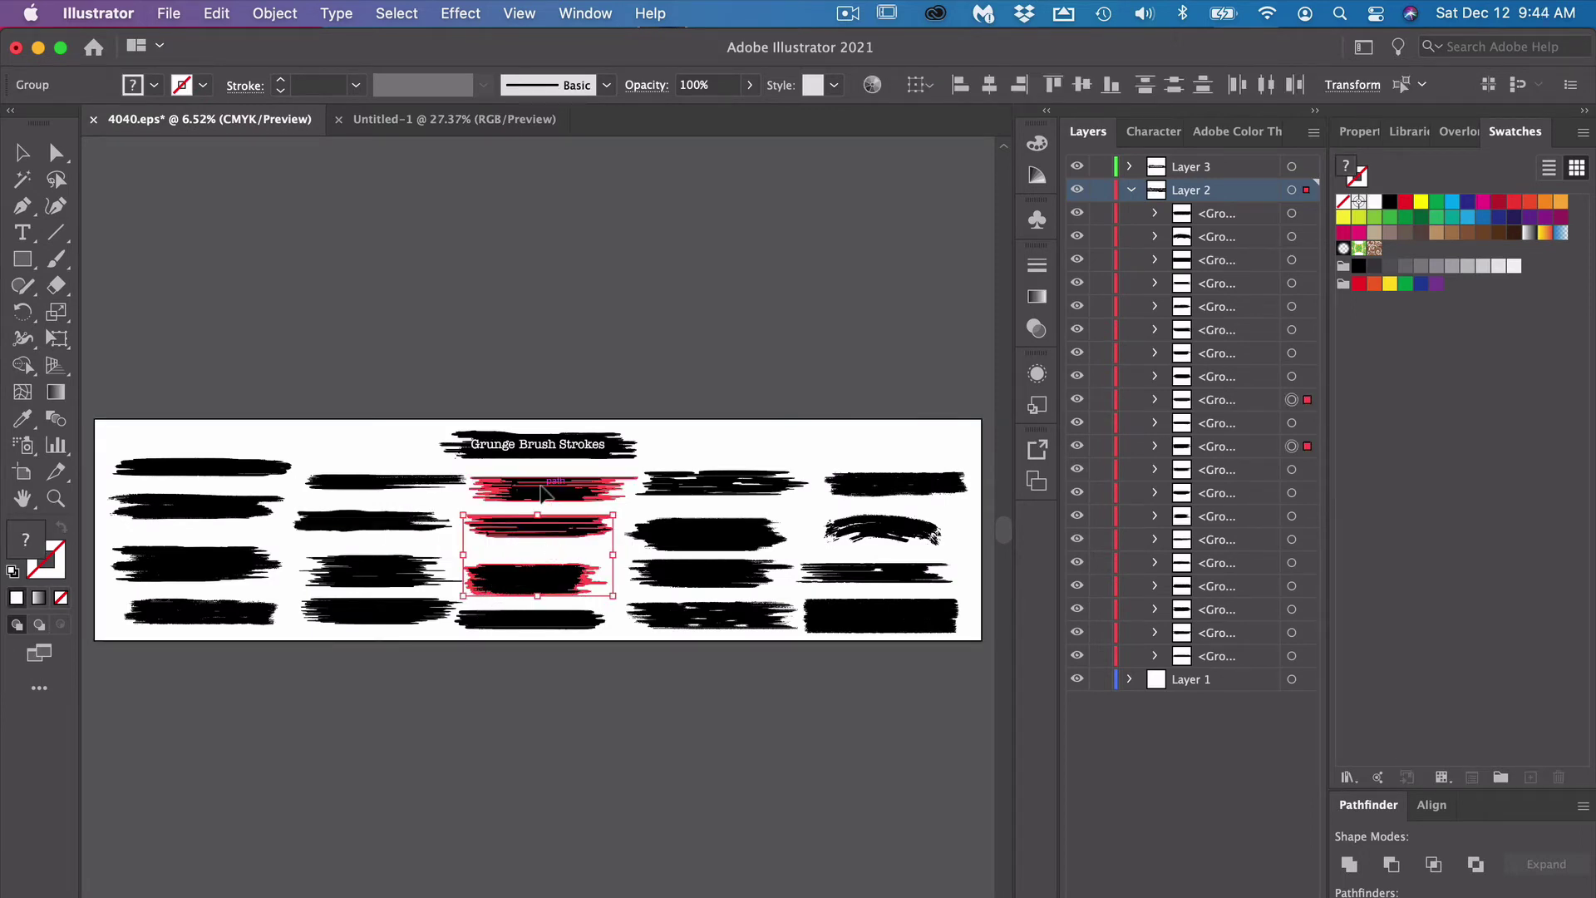
shift+click(542, 492)
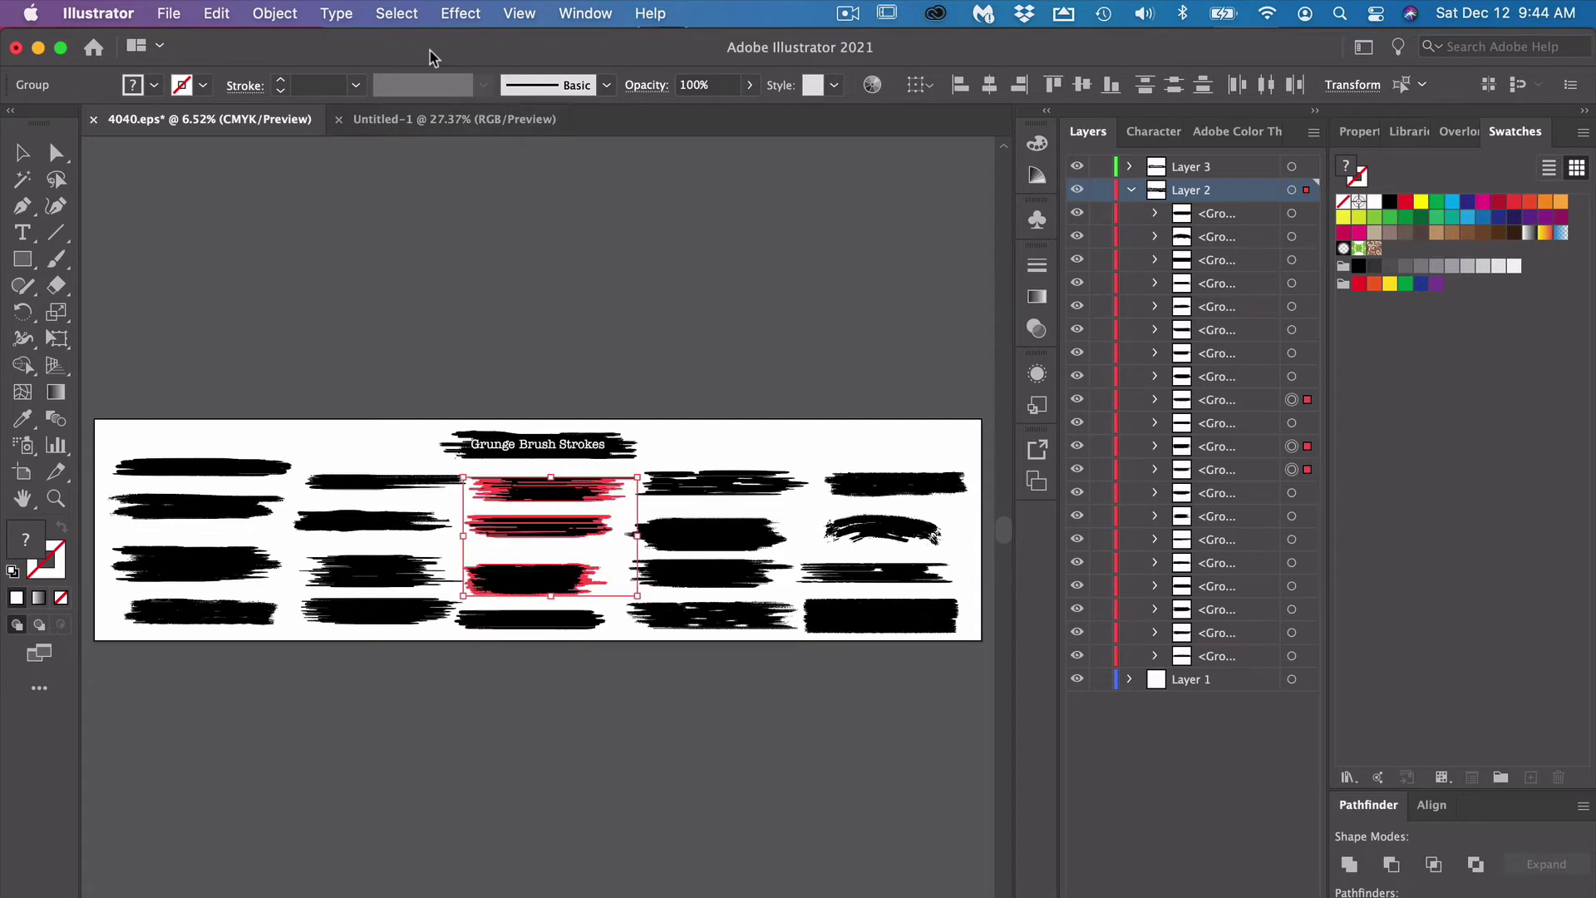
click(434, 123)
key(super+v)
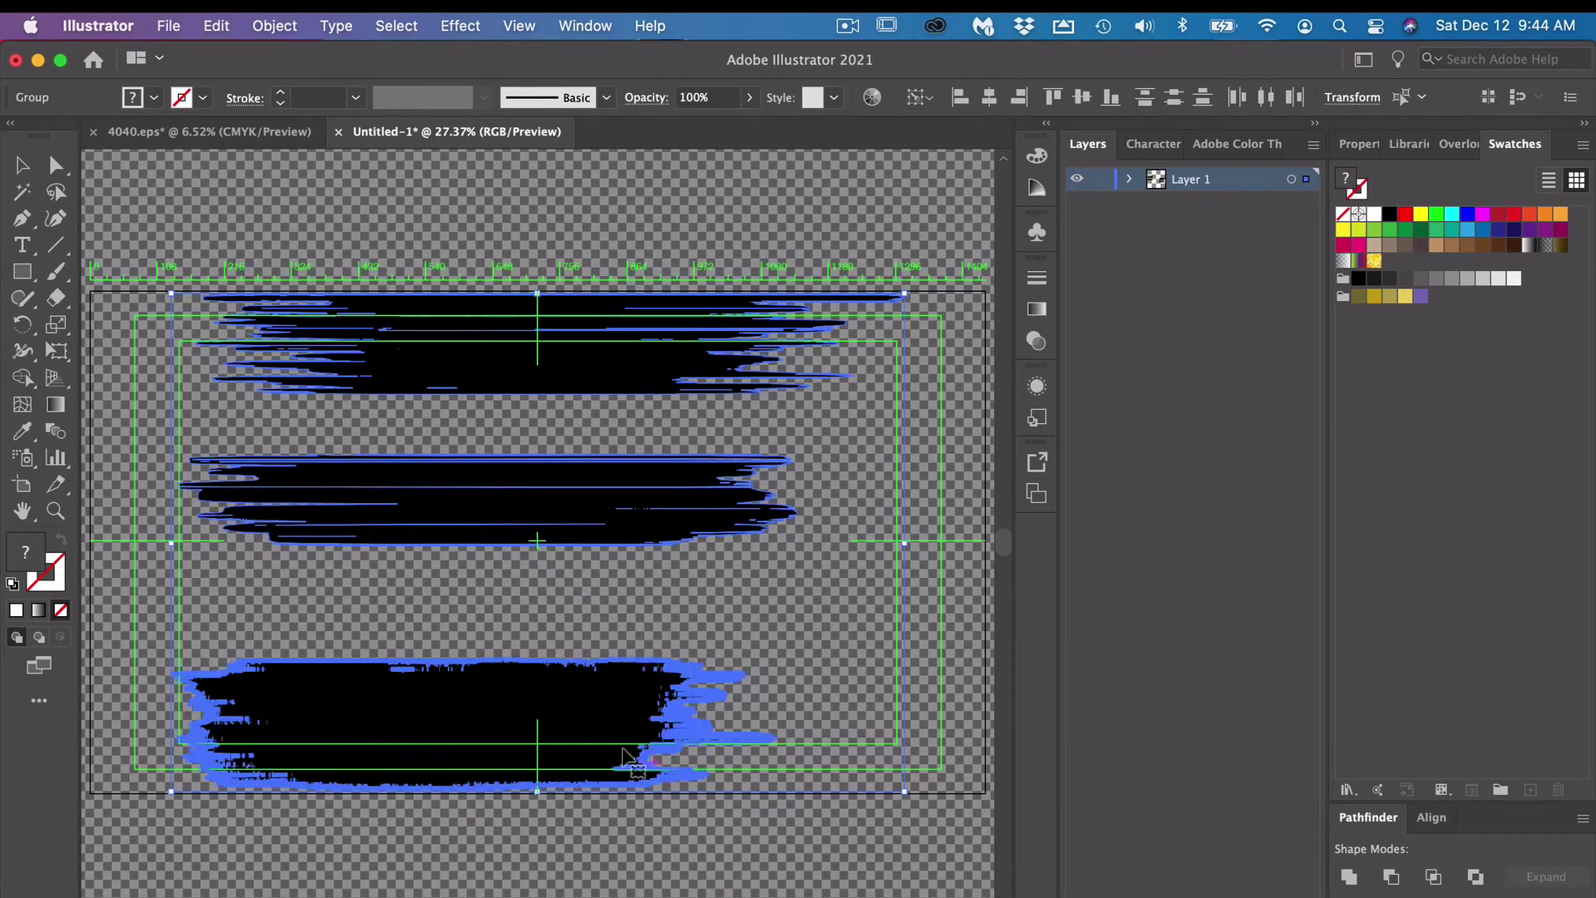
mouse_move(606, 711)
mouse_down()
mouse_move(627, 650)
mouse_move(606, 499)
mouse_up()
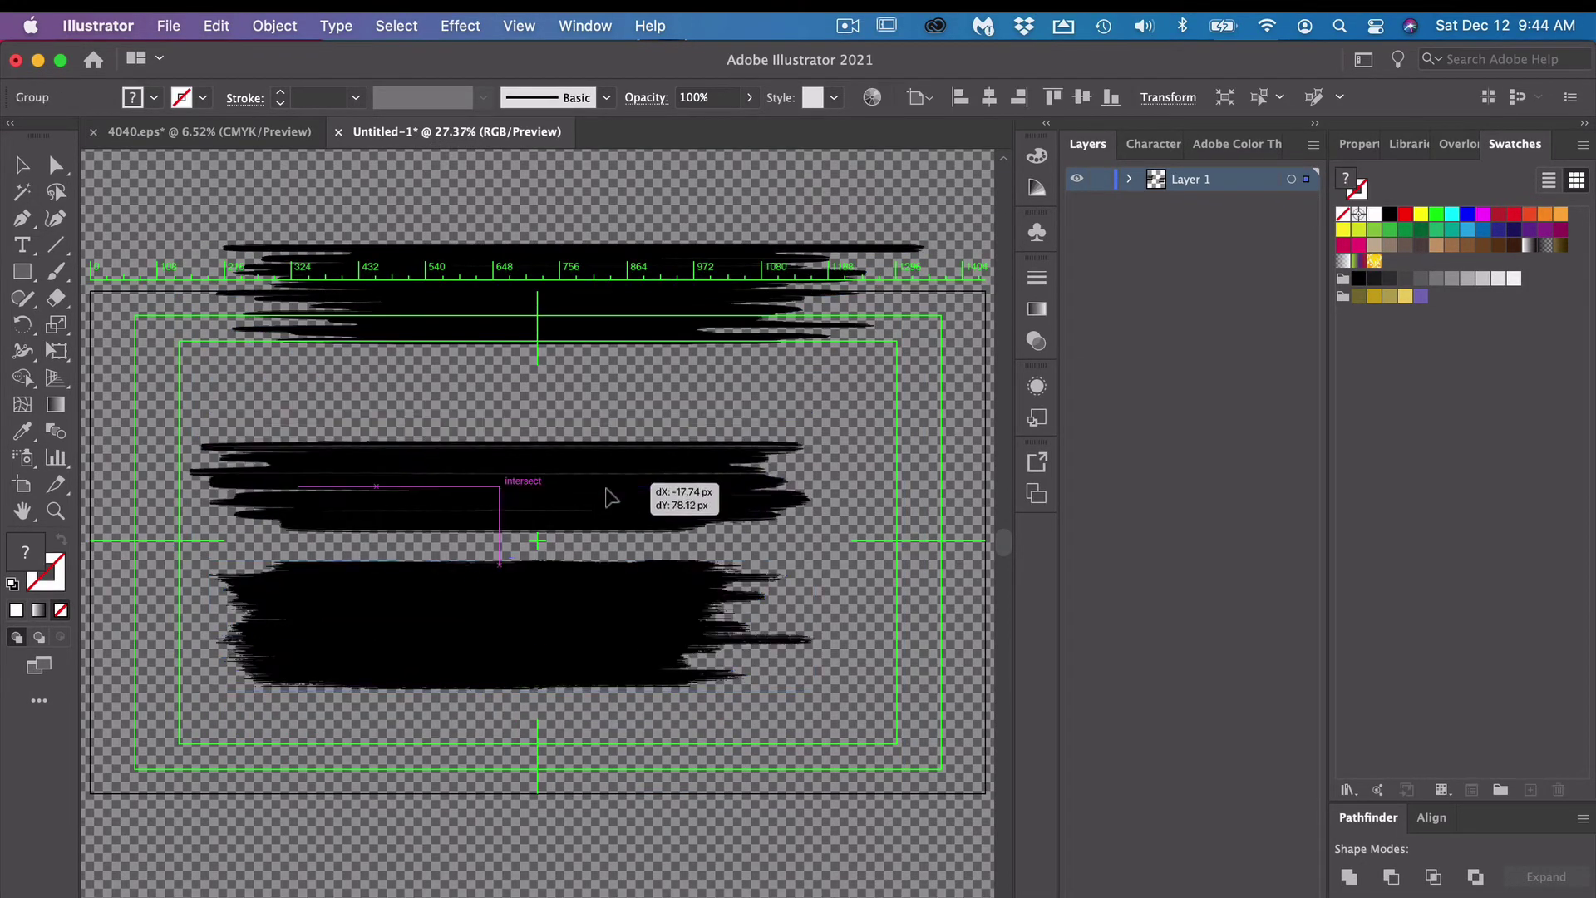
drag(591, 299, 565, 415)
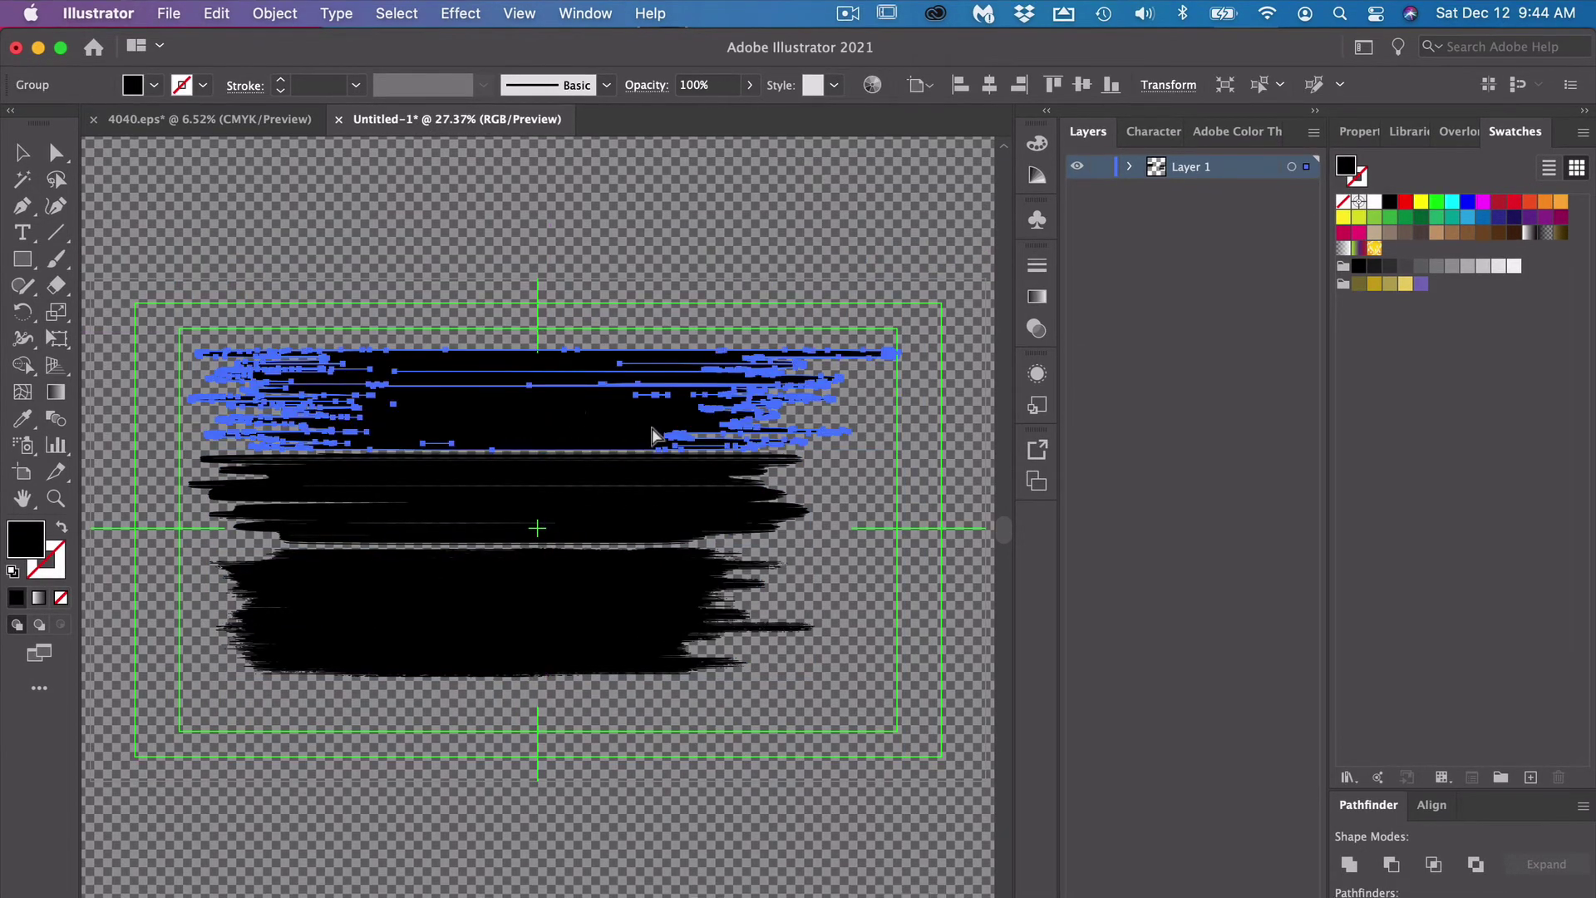
key(super+s)
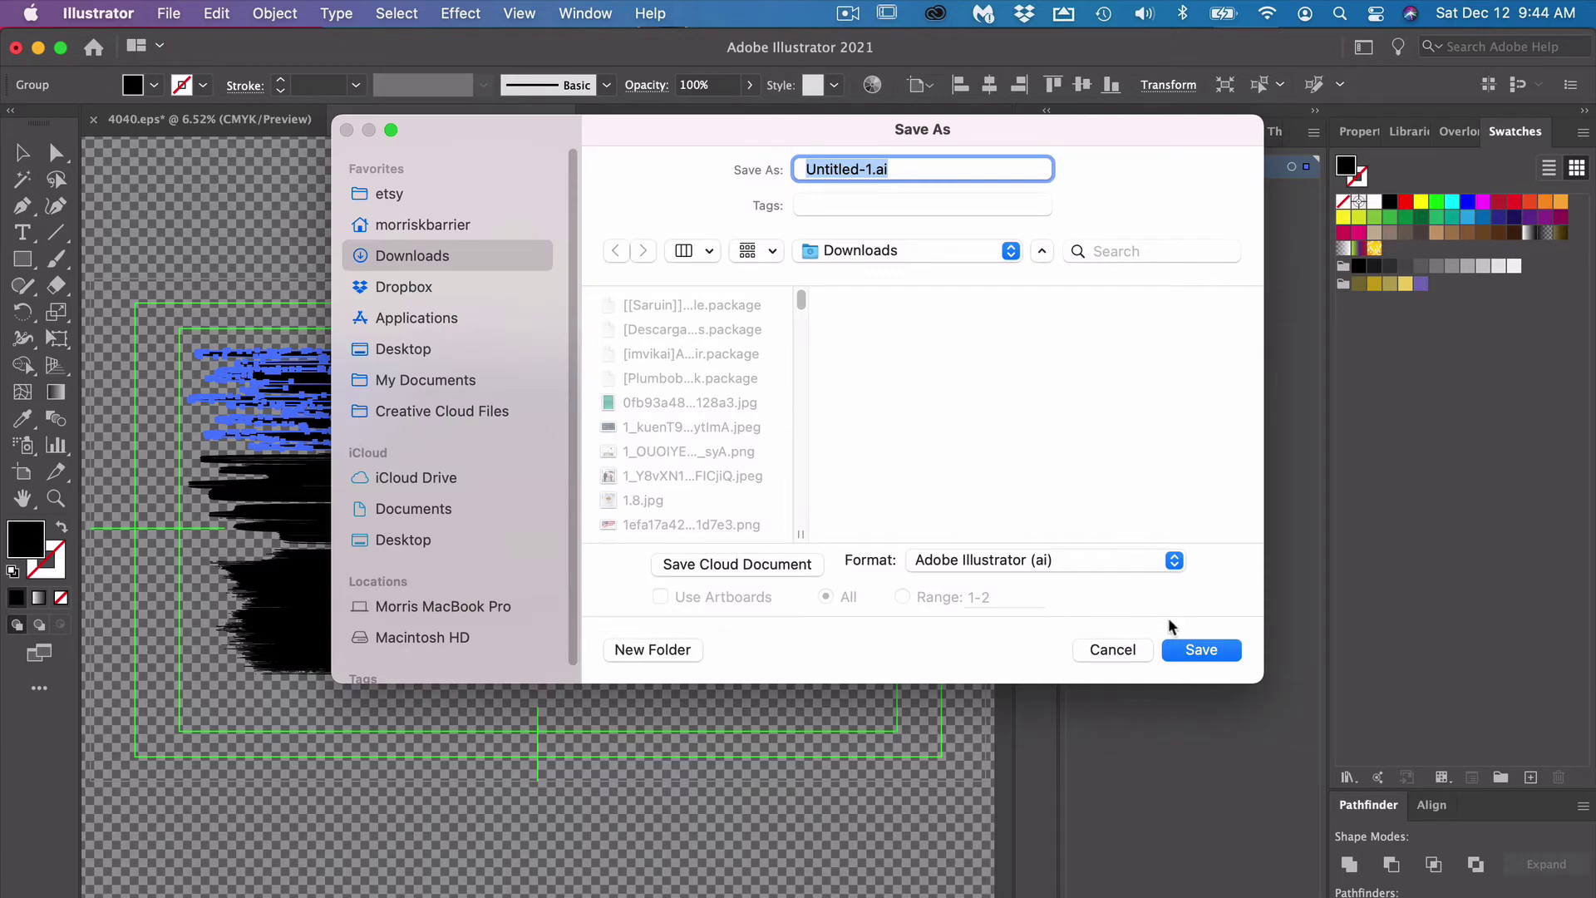
click(1114, 650)
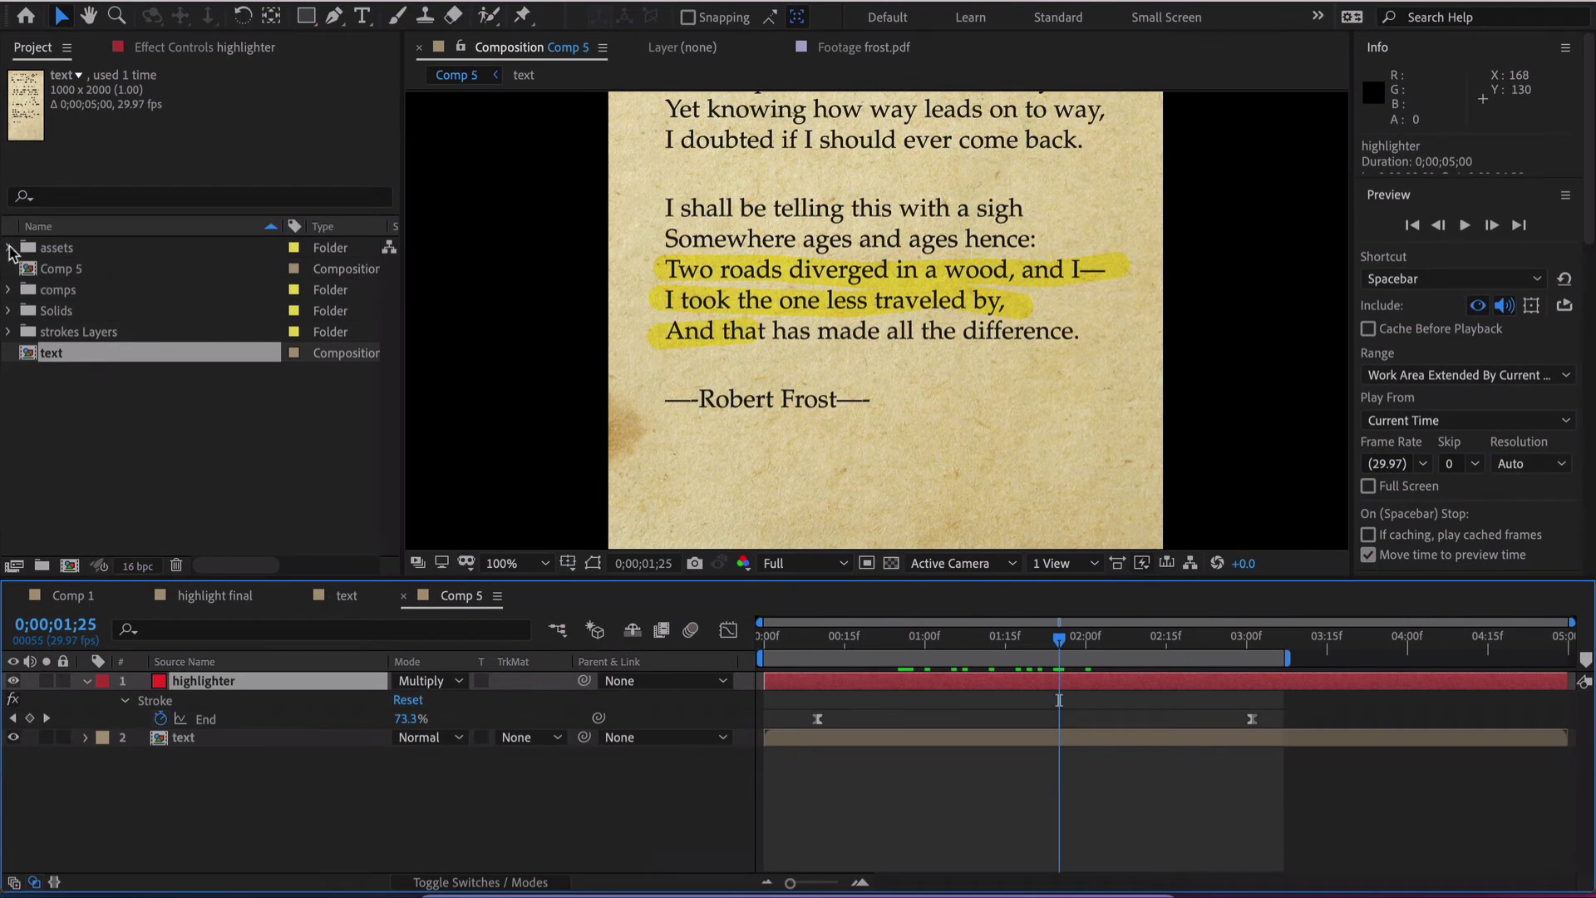
Add highlighterbrush.ai from the assets folder to Comp 5 as a new layer.
click(10, 249)
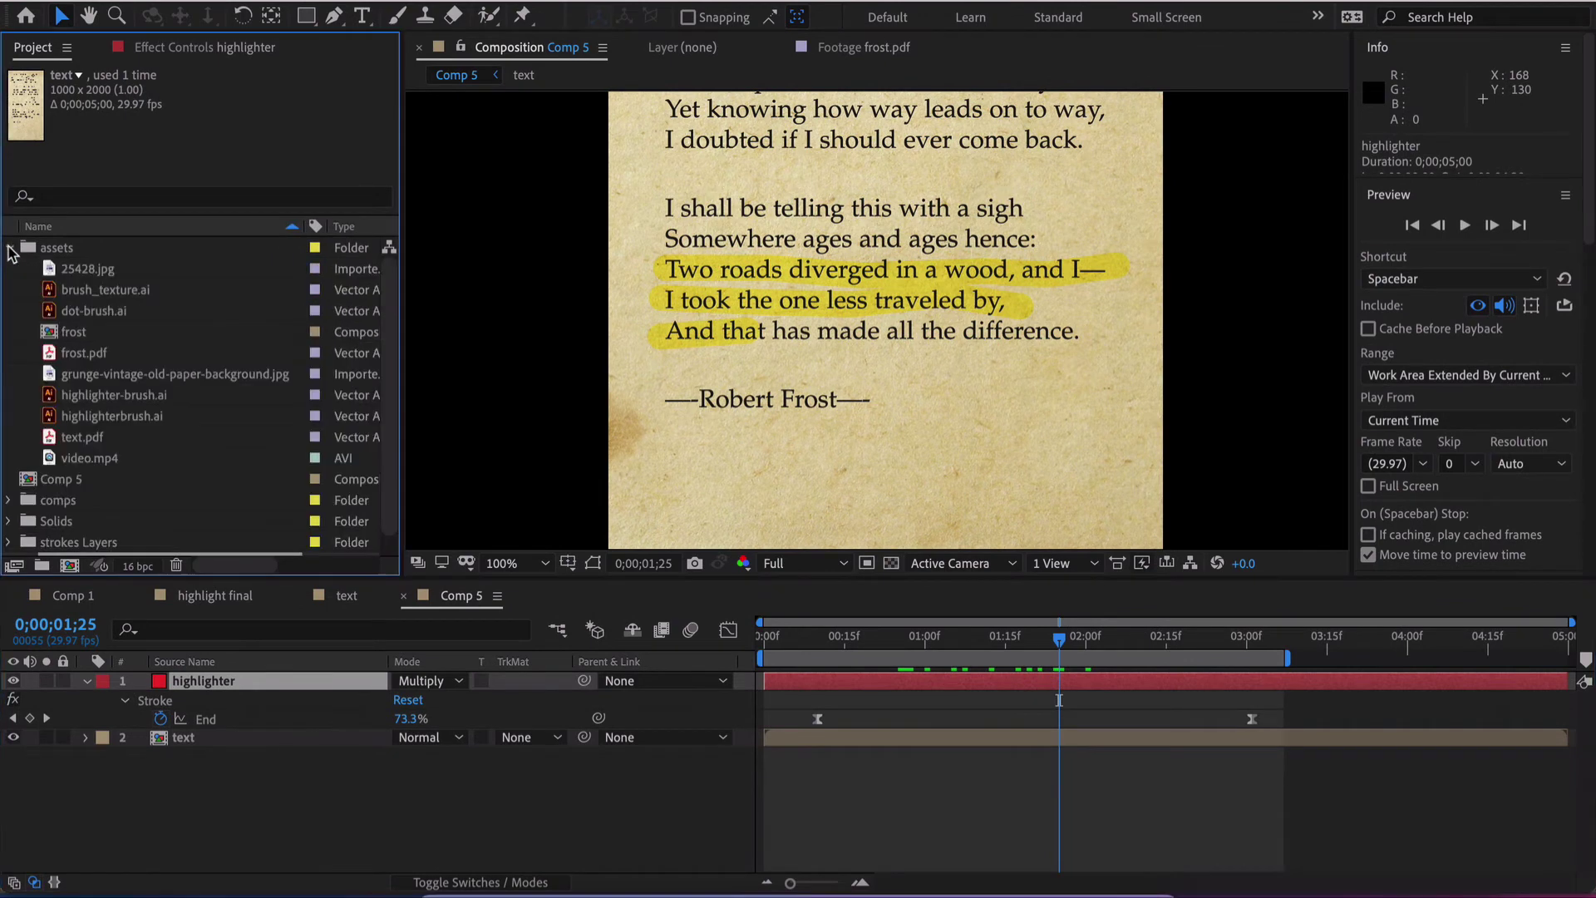
click(106, 418)
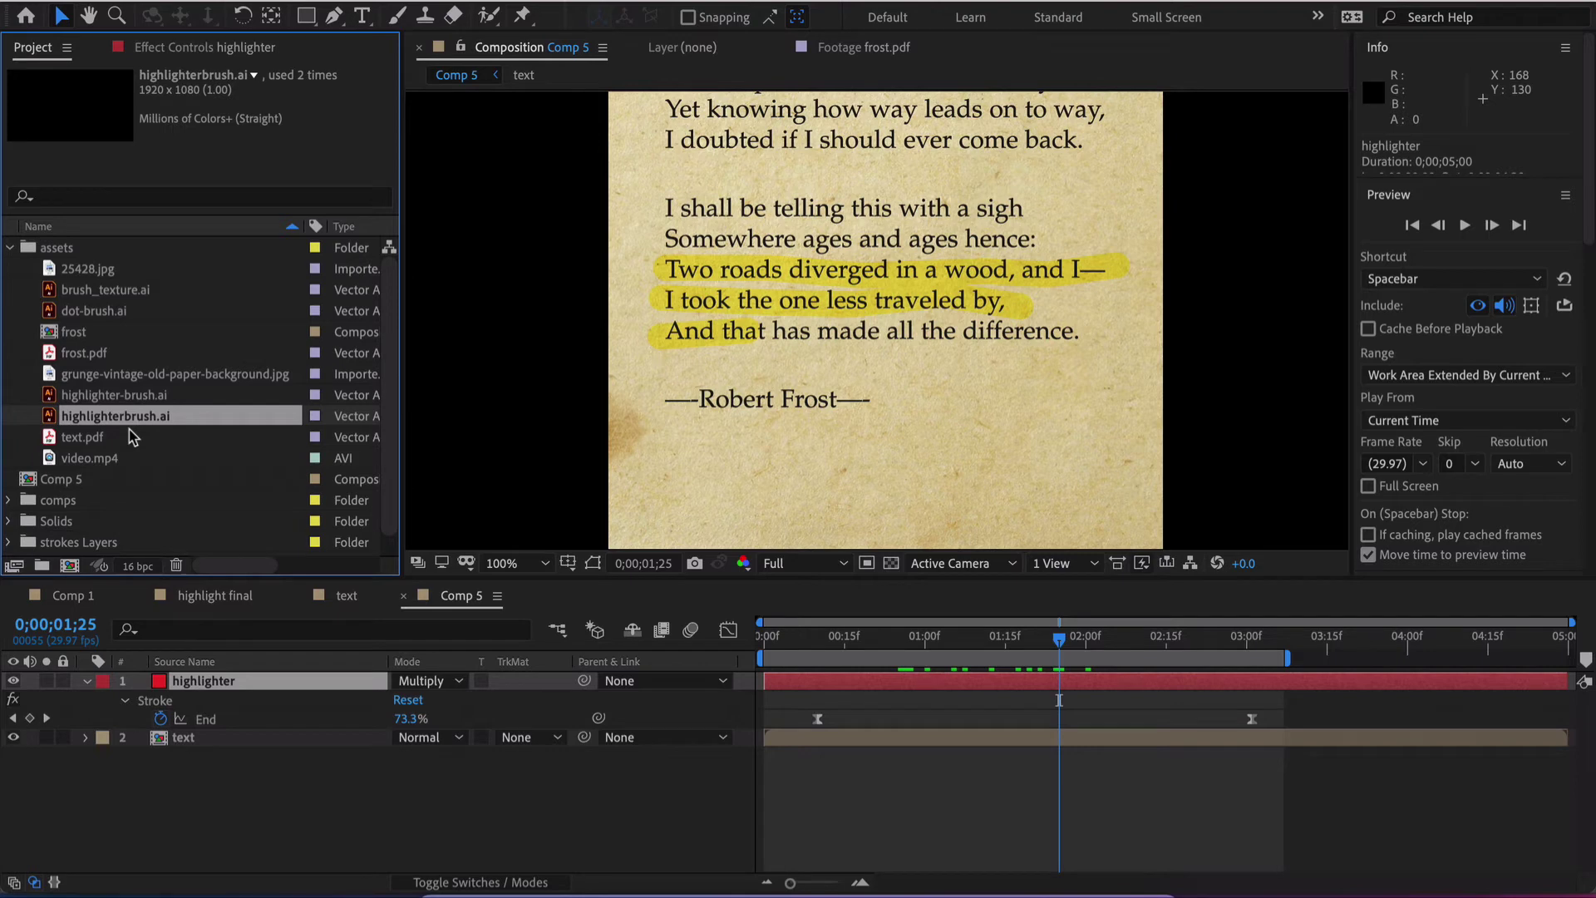
key(ctrl+slash)
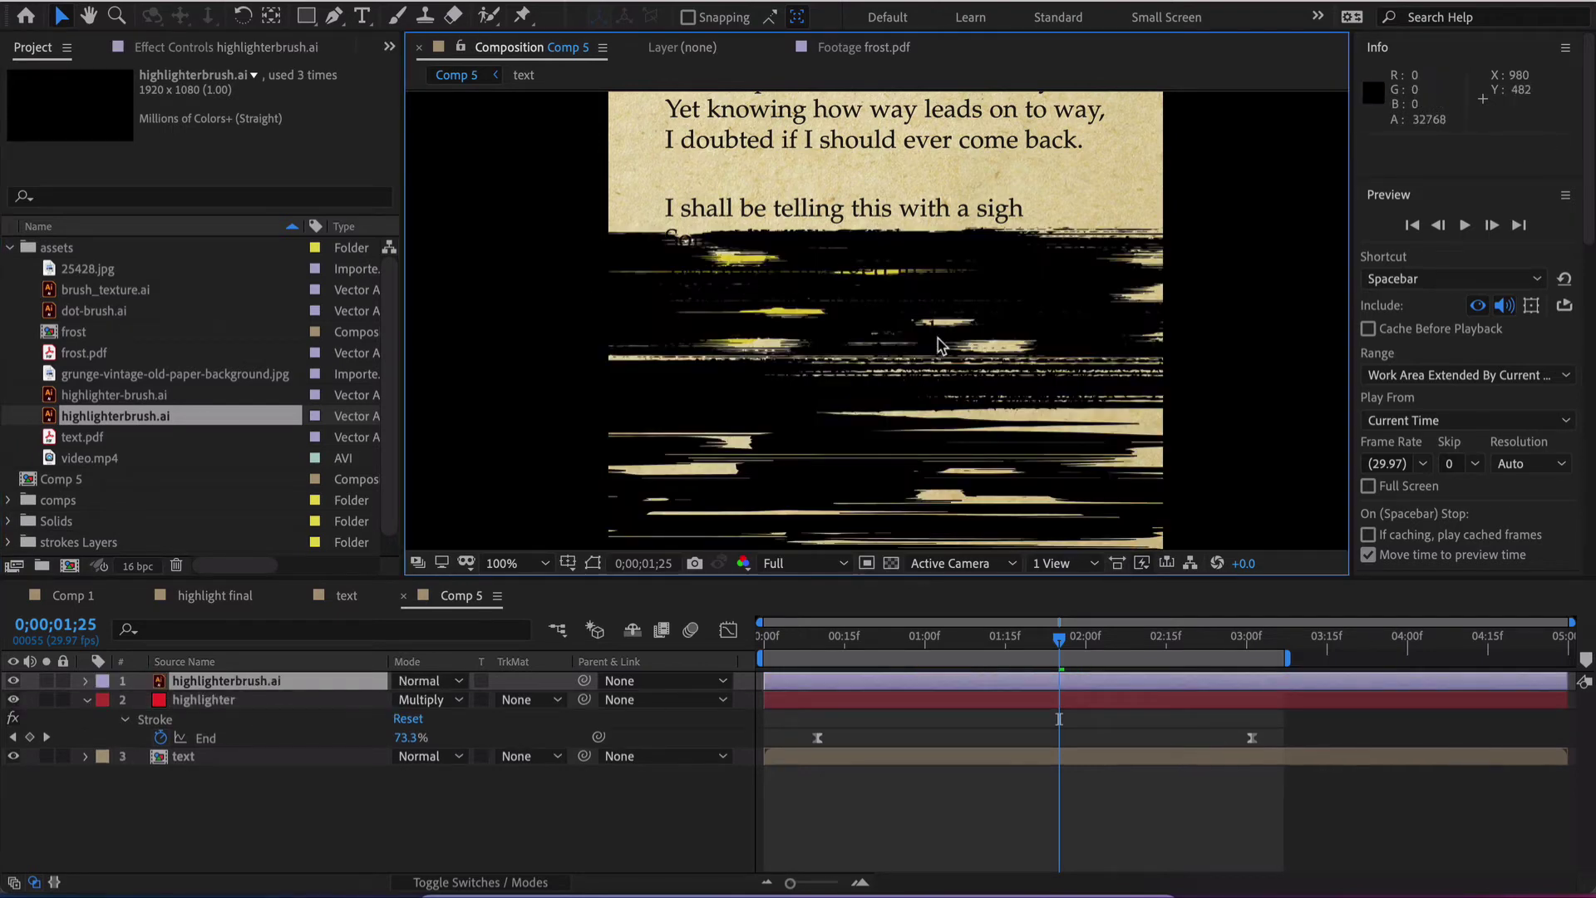
Scale the brush texture to 74.0, 56.9% and position it over the highlighted lines.
key(s)
drag(407, 707, 397, 706)
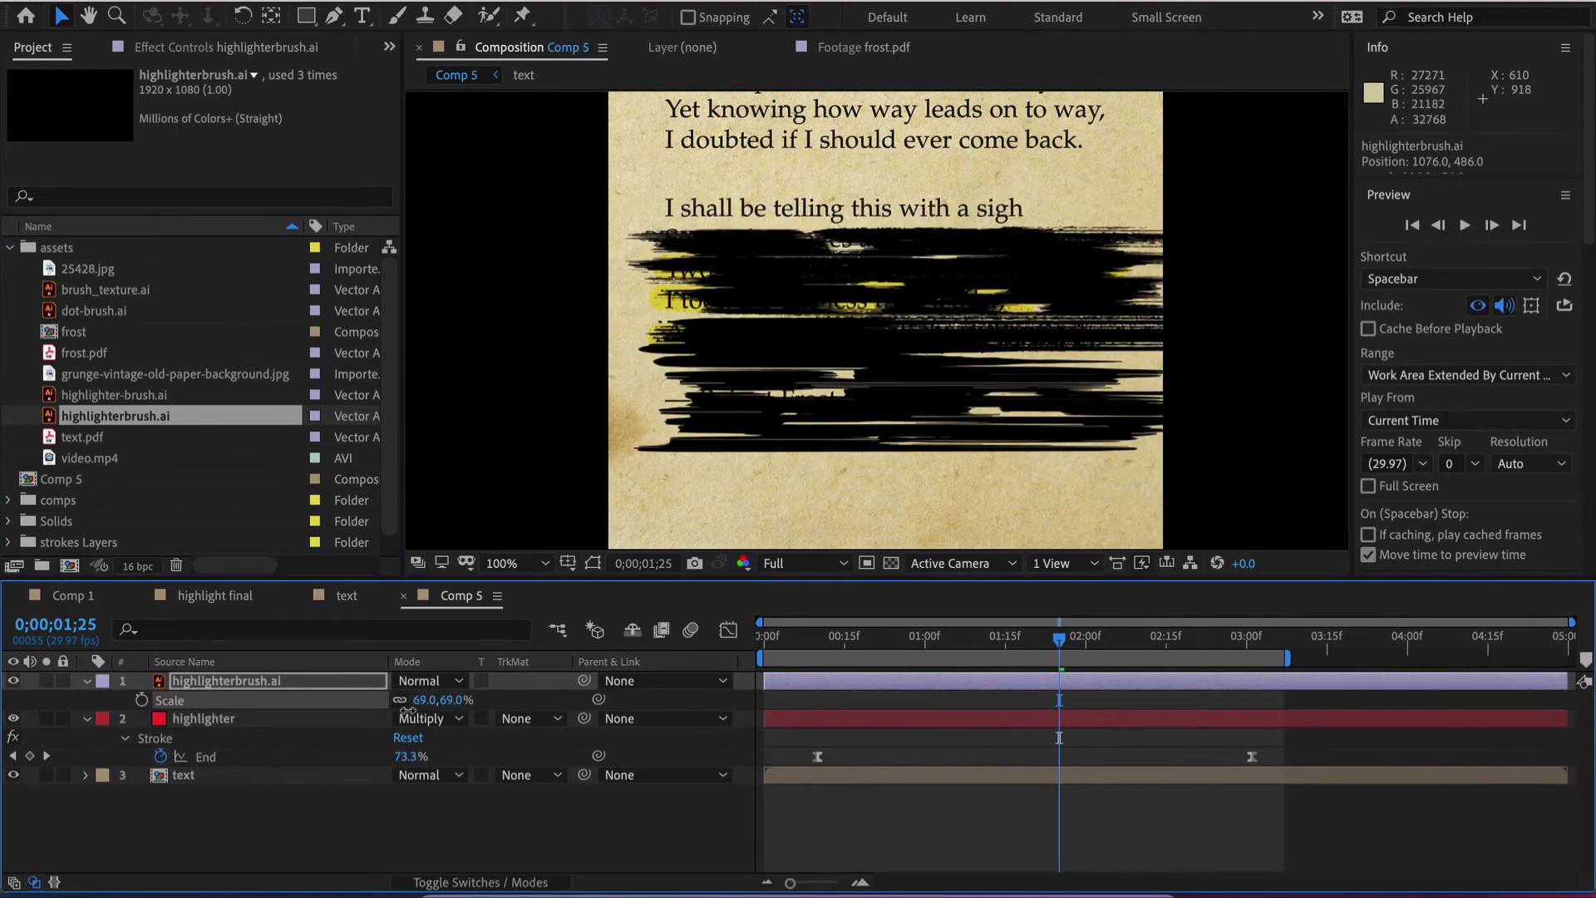
drag(852, 442, 838, 445)
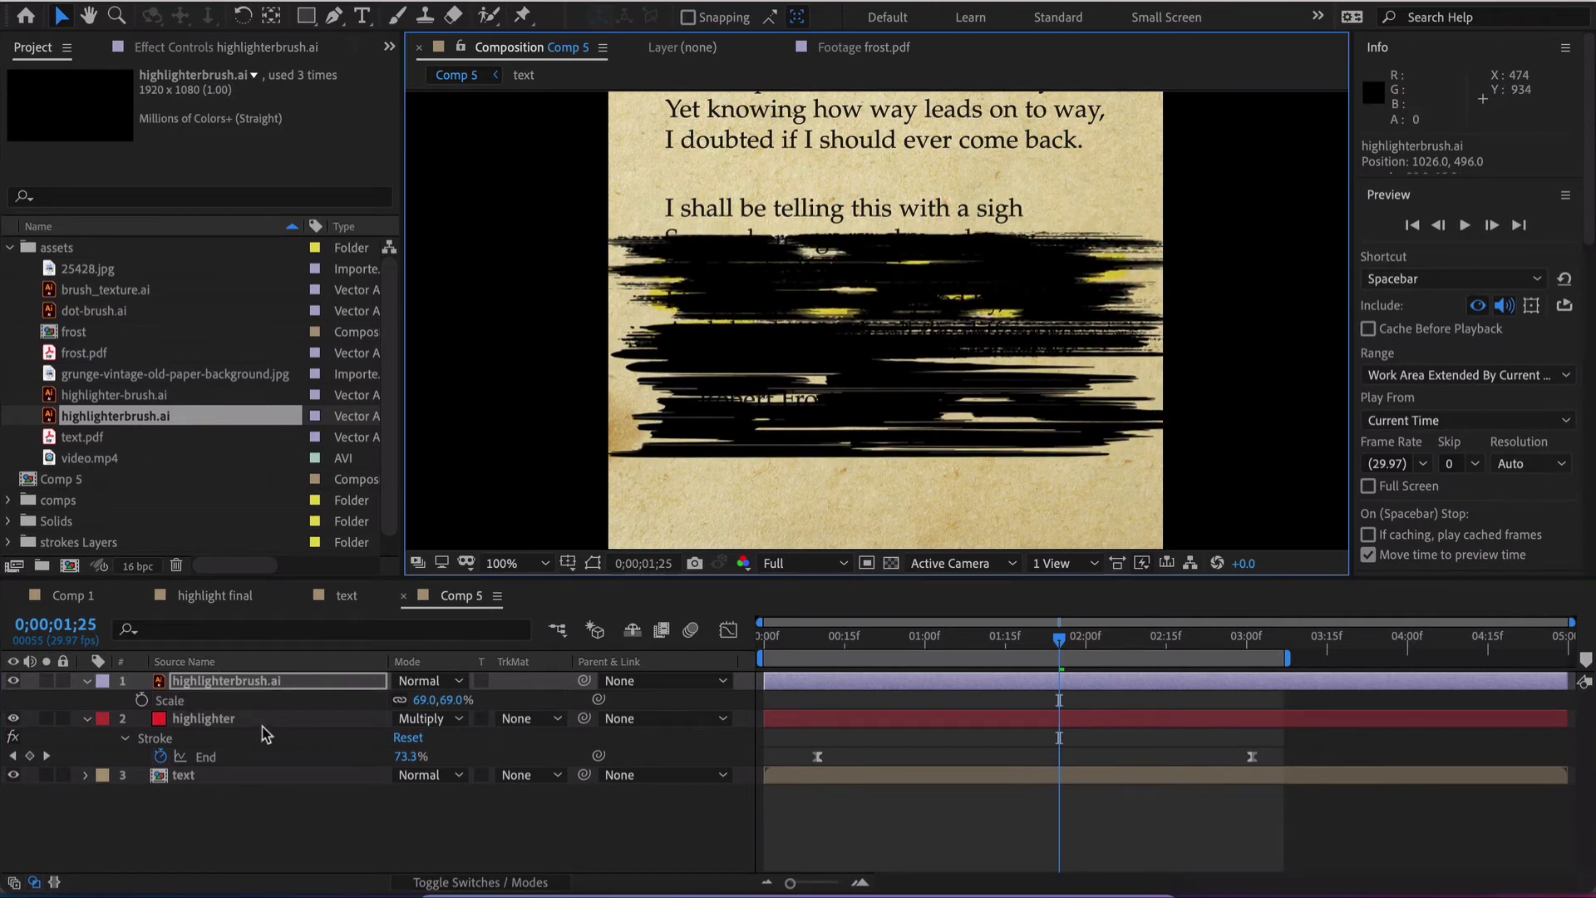
drag(845, 377, 820, 357)
drag(897, 491, 897, 440)
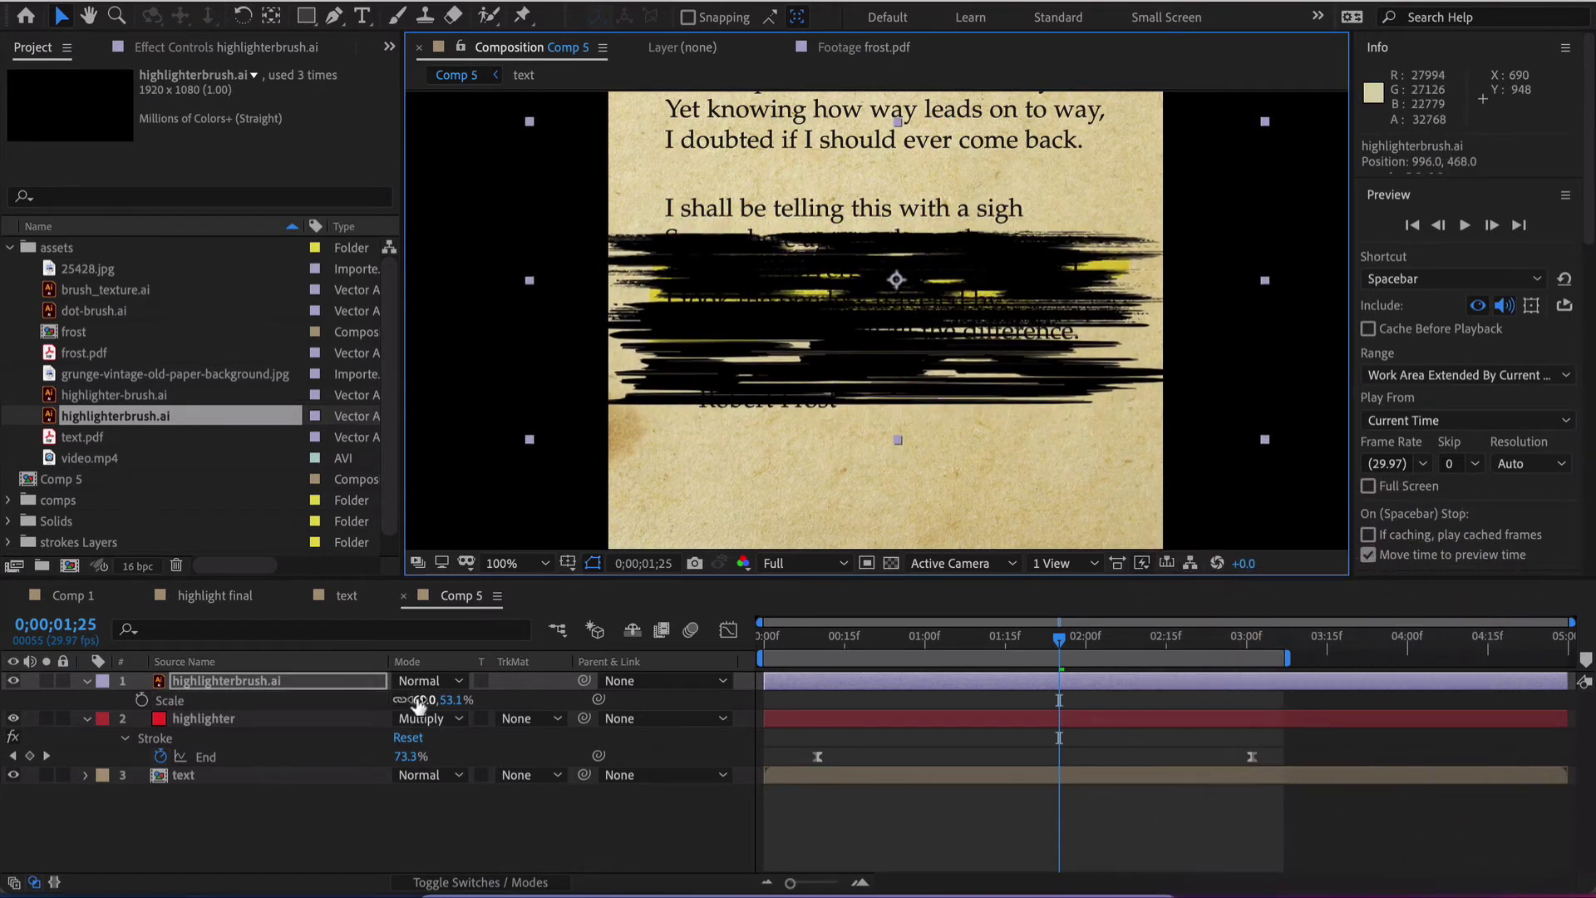
drag(418, 705, 426, 706)
Set the highlighter layer's track matte to Alpha Matte of highlighterbrush.ai and check it zoomed in.
click(516, 718)
click(395, 851)
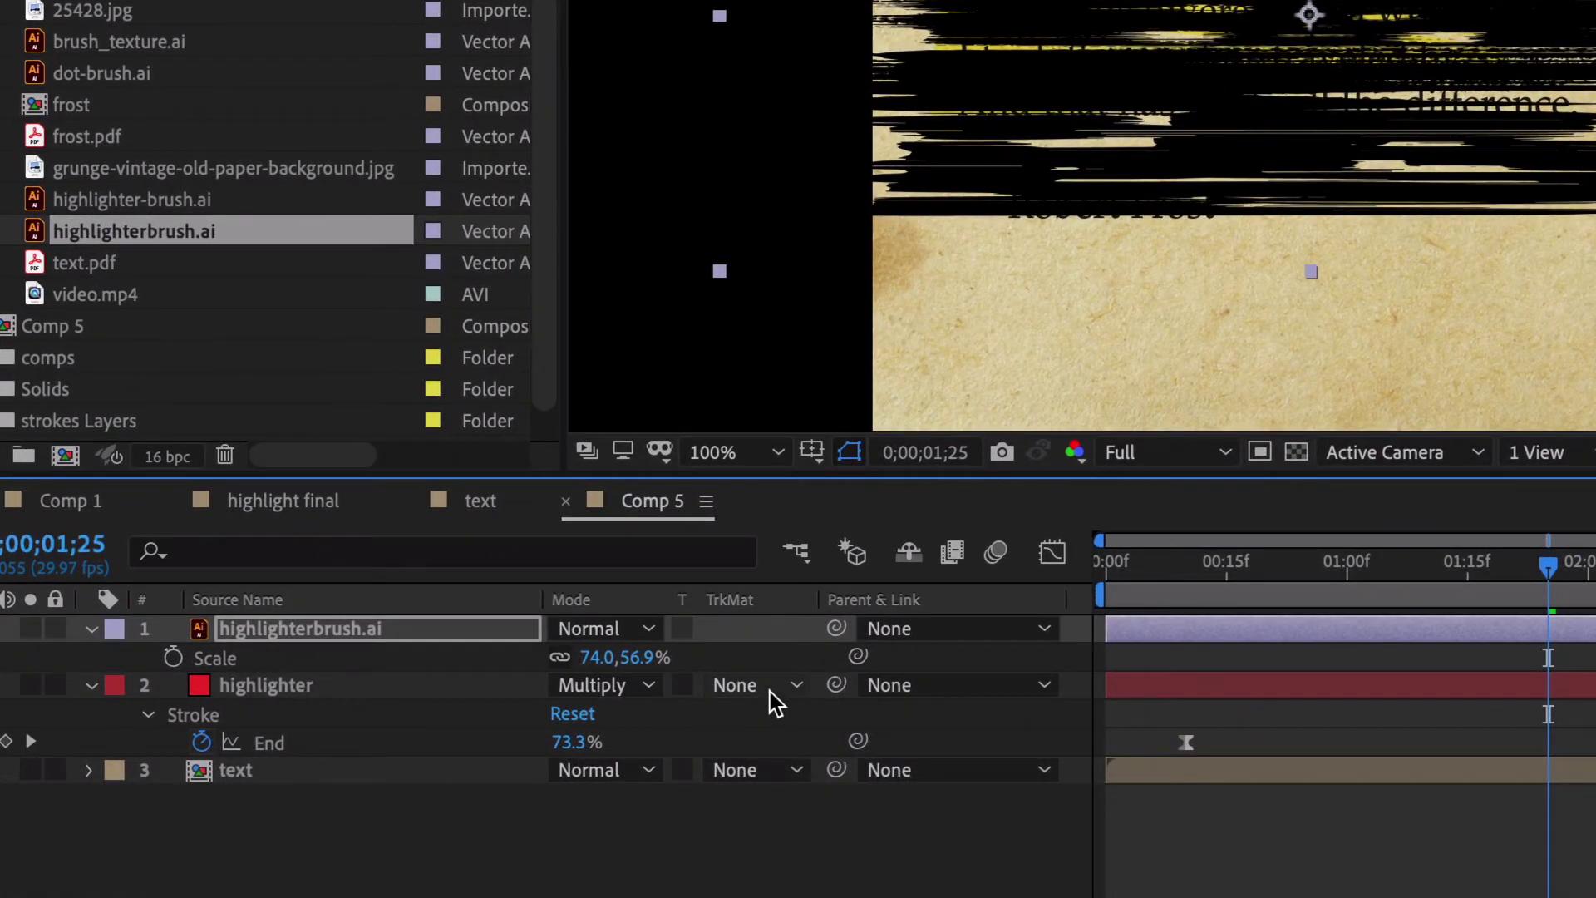
click(769, 691)
click(791, 784)
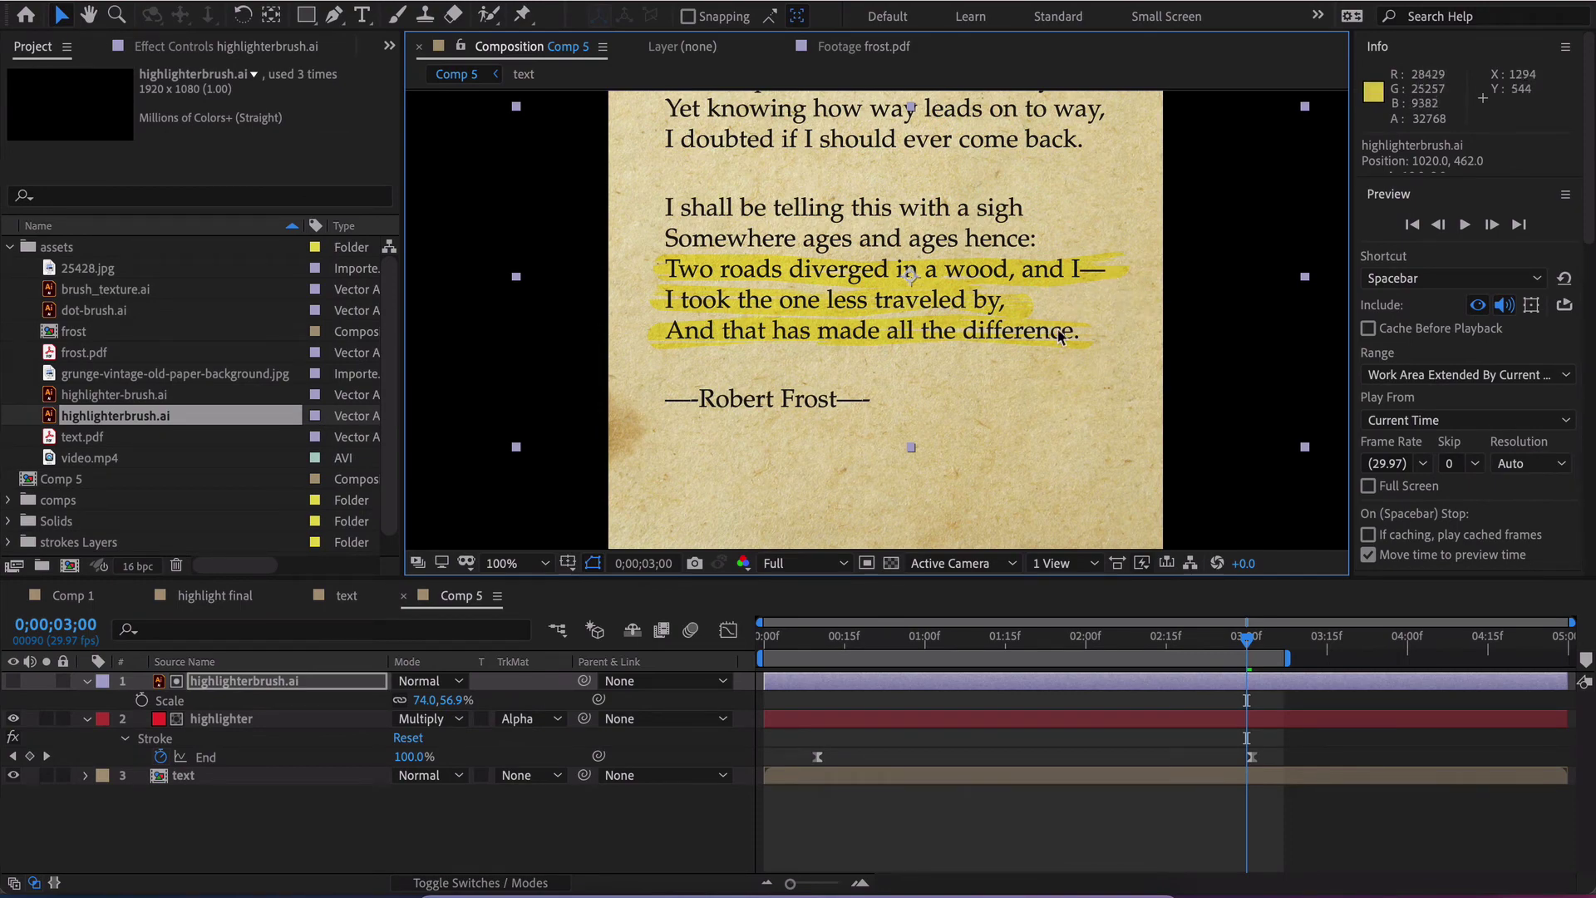
scroll(923, 335, up, 1)
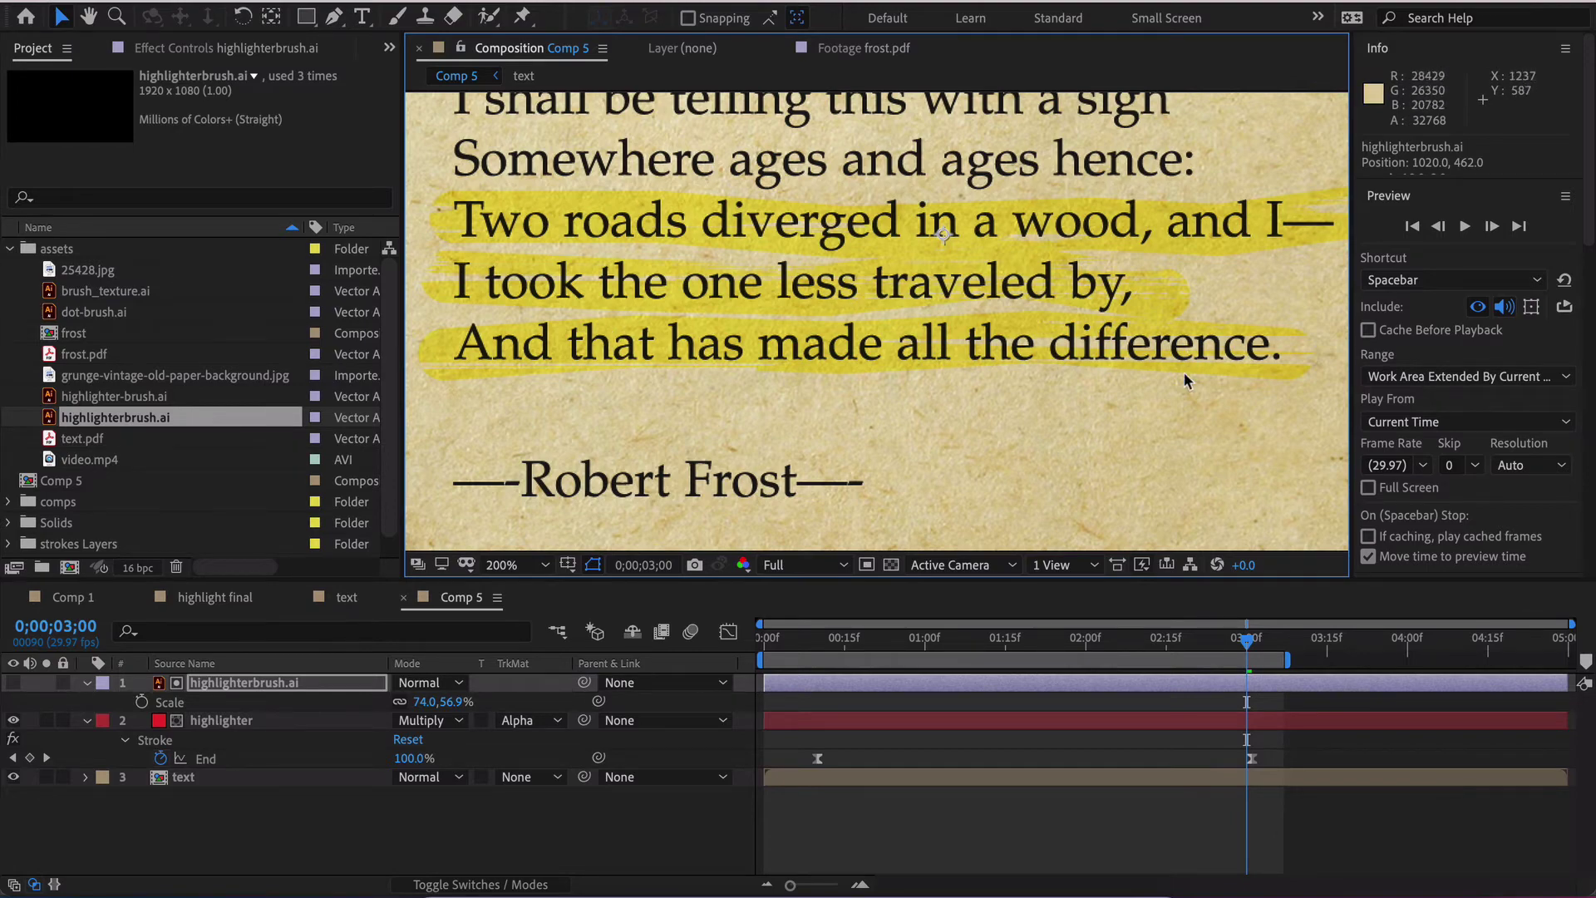
key(comma)
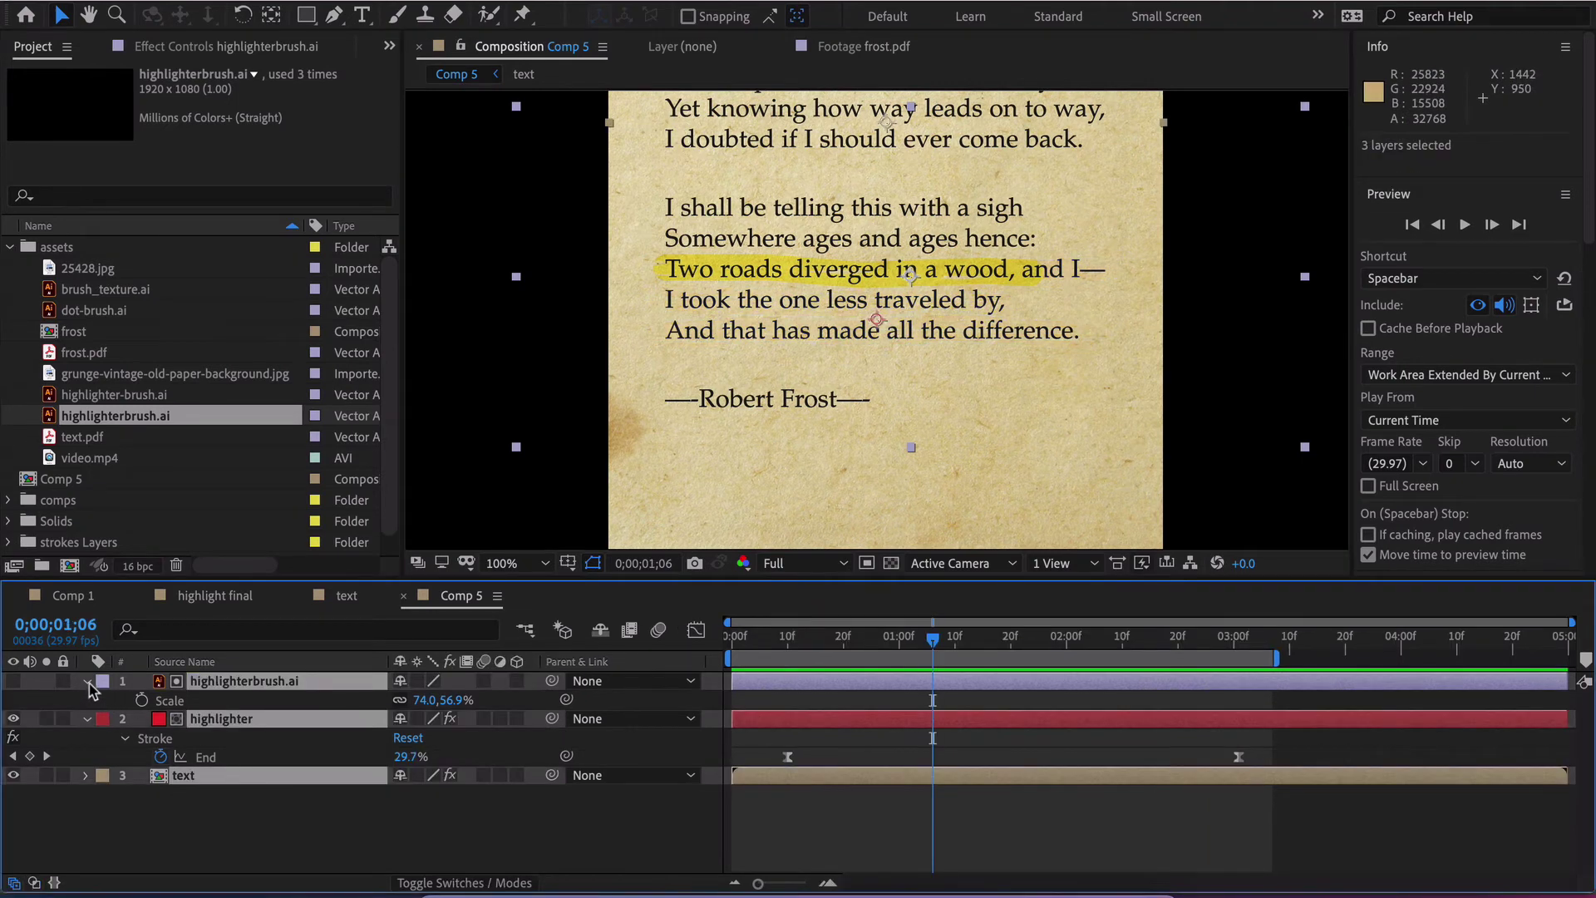
Add Camera 1 using the 35mm preset with Enable Depth of Field turned on.
click(88, 683)
click(204, 779)
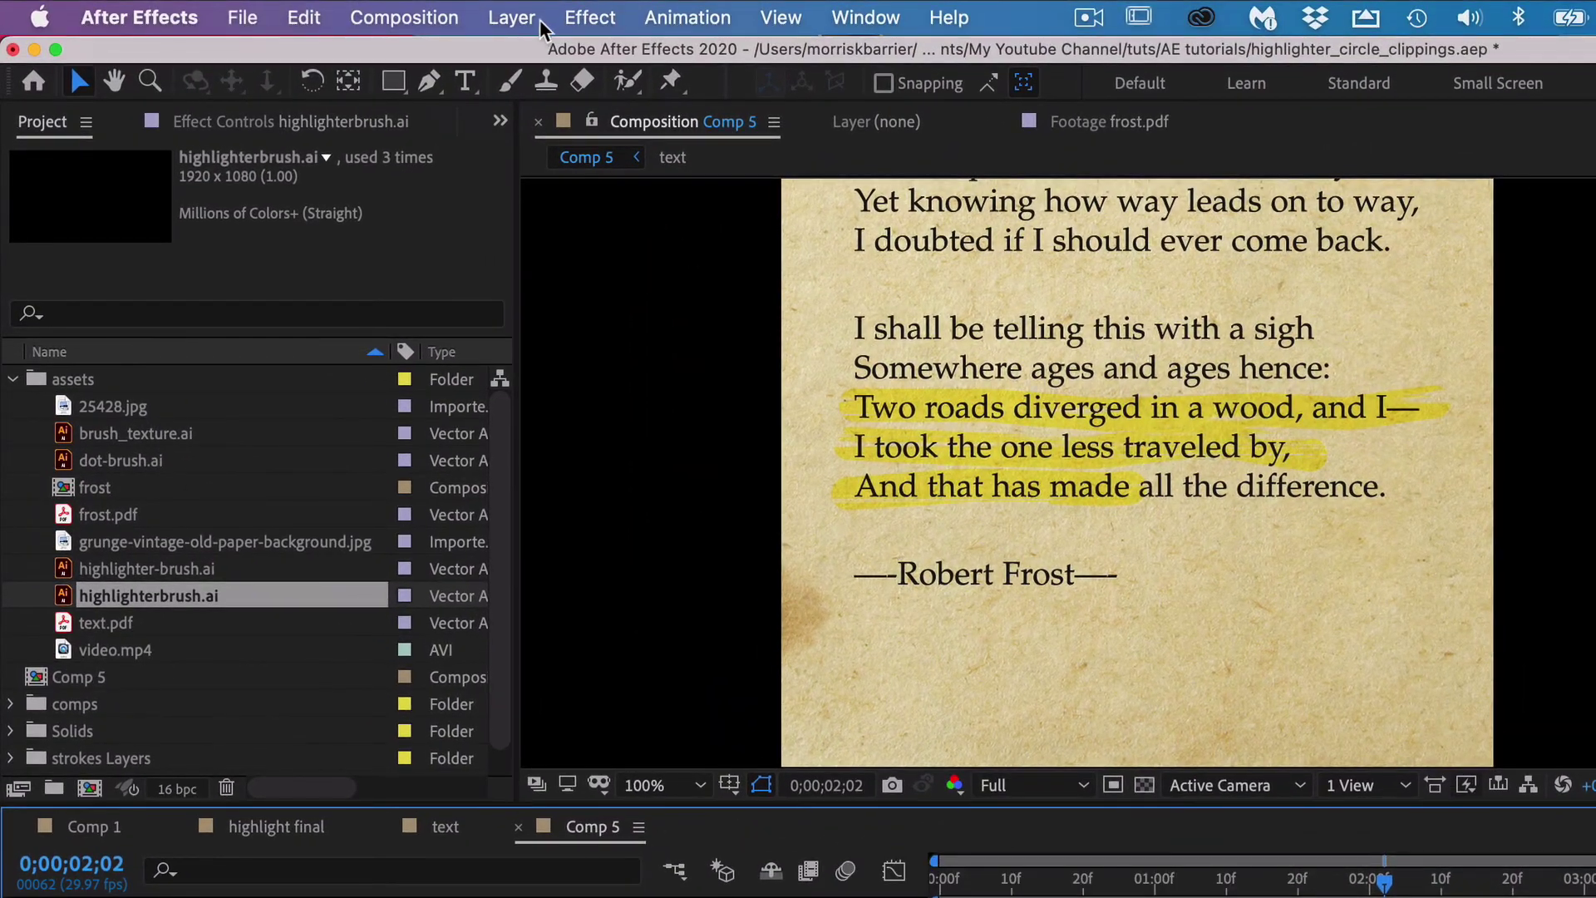
click(538, 24)
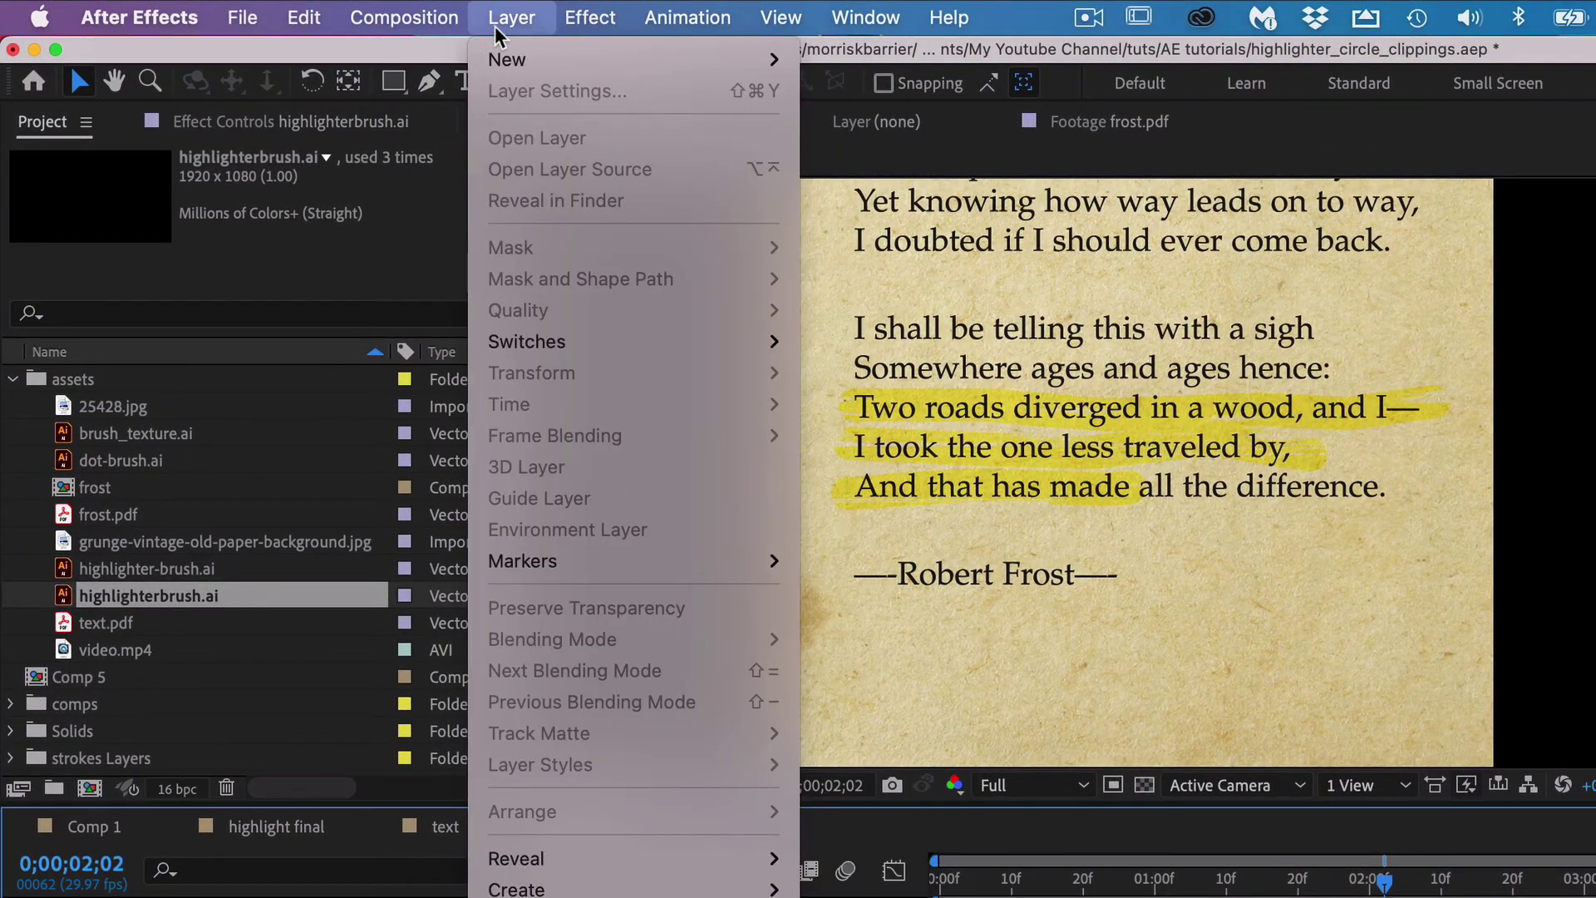
mouse_move(627, 62)
click(886, 158)
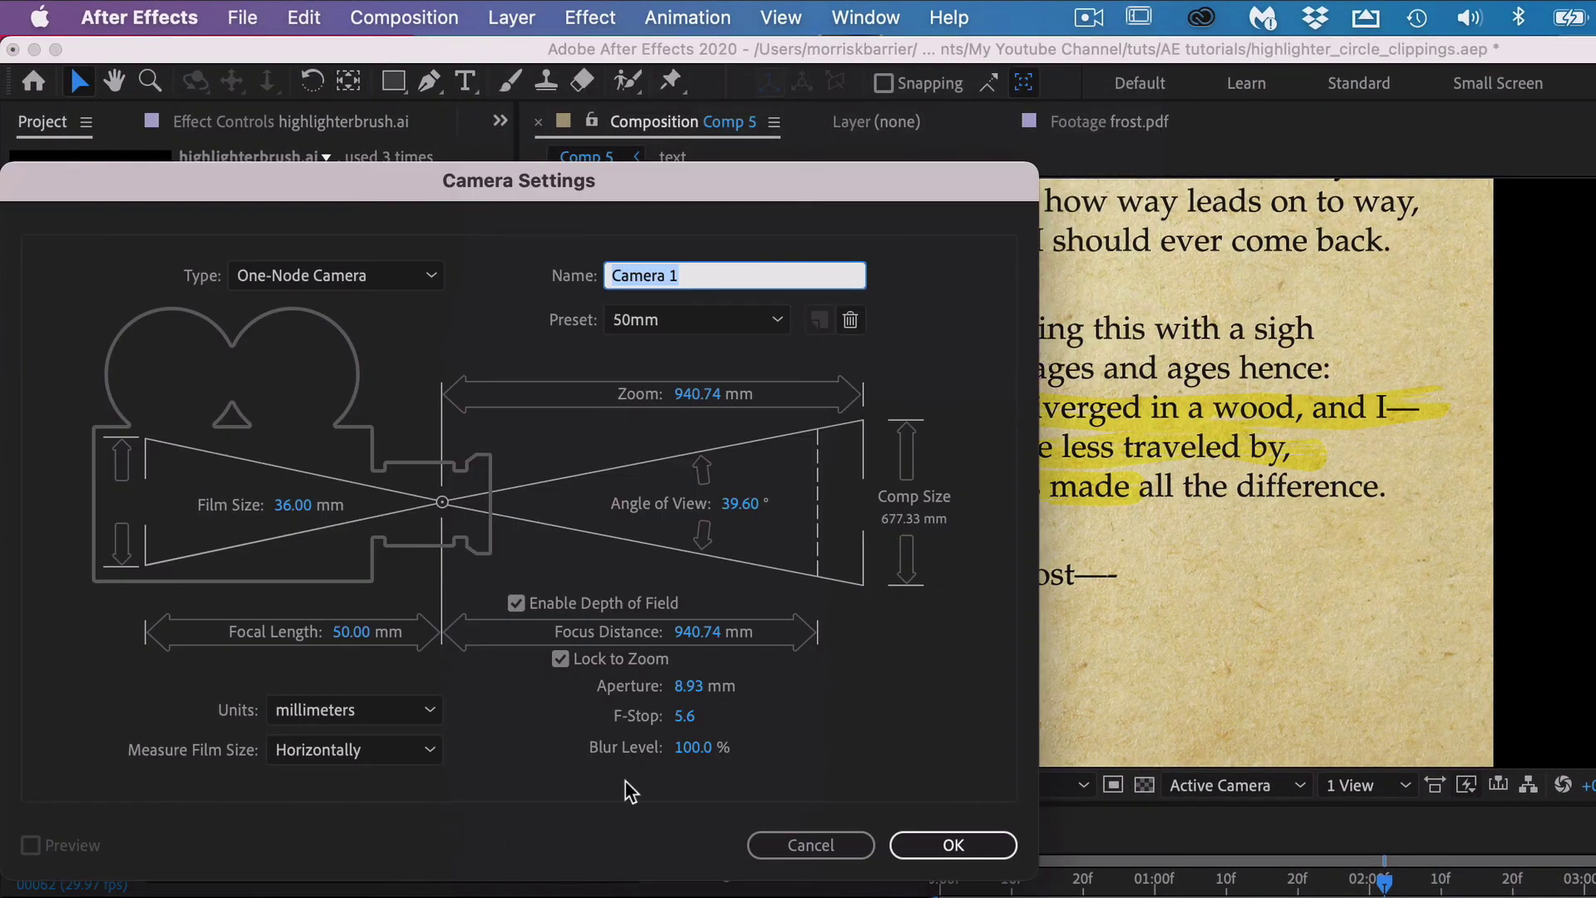
click(662, 321)
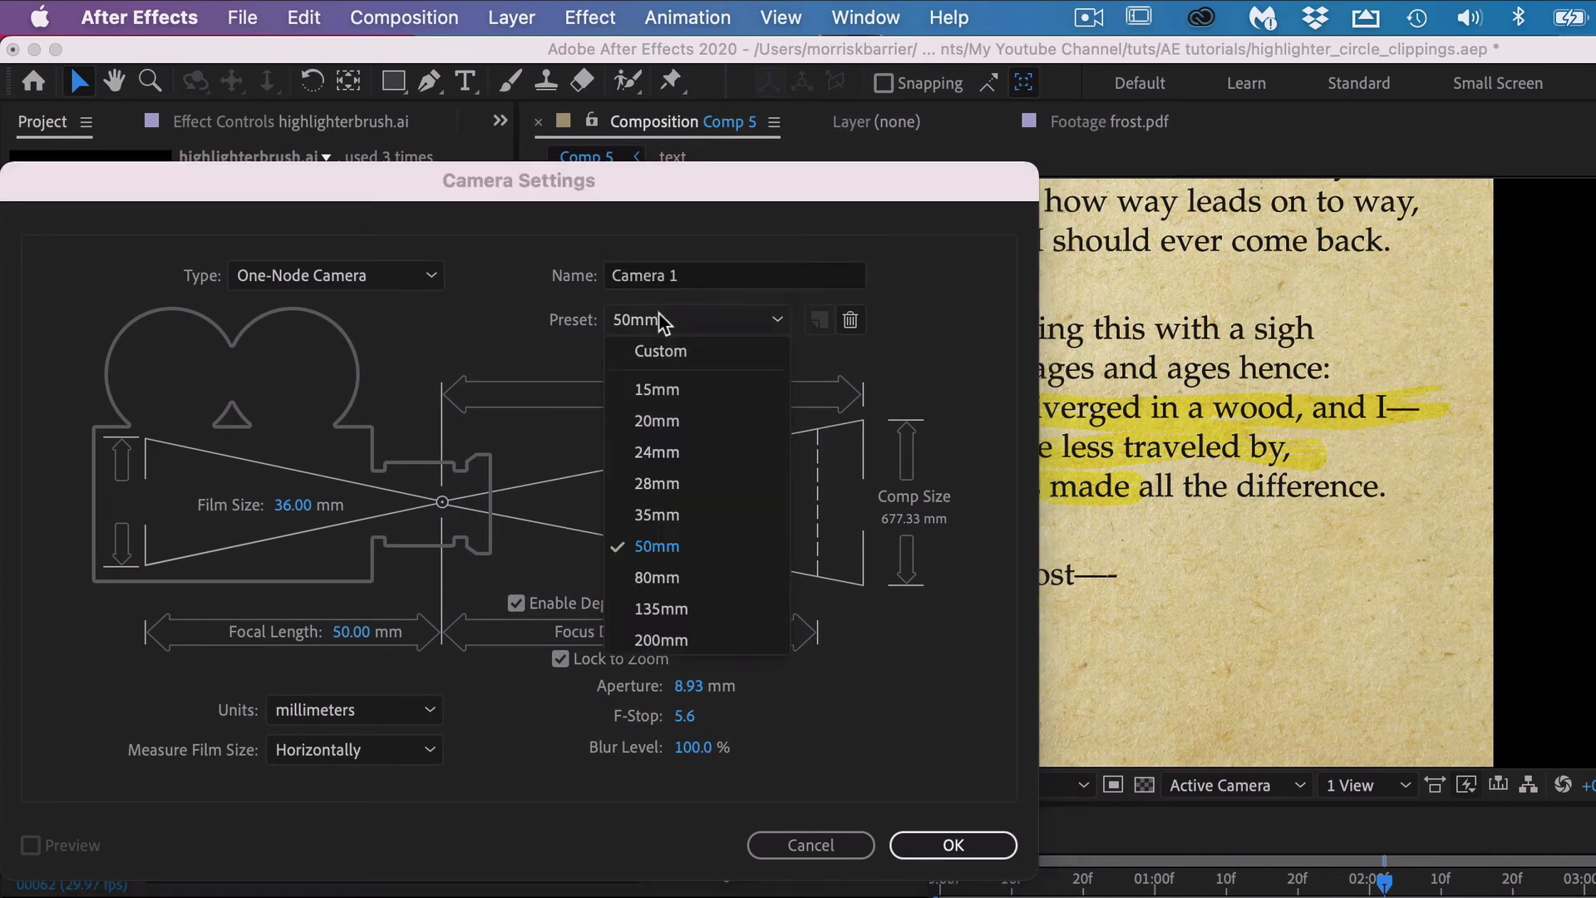
click(675, 514)
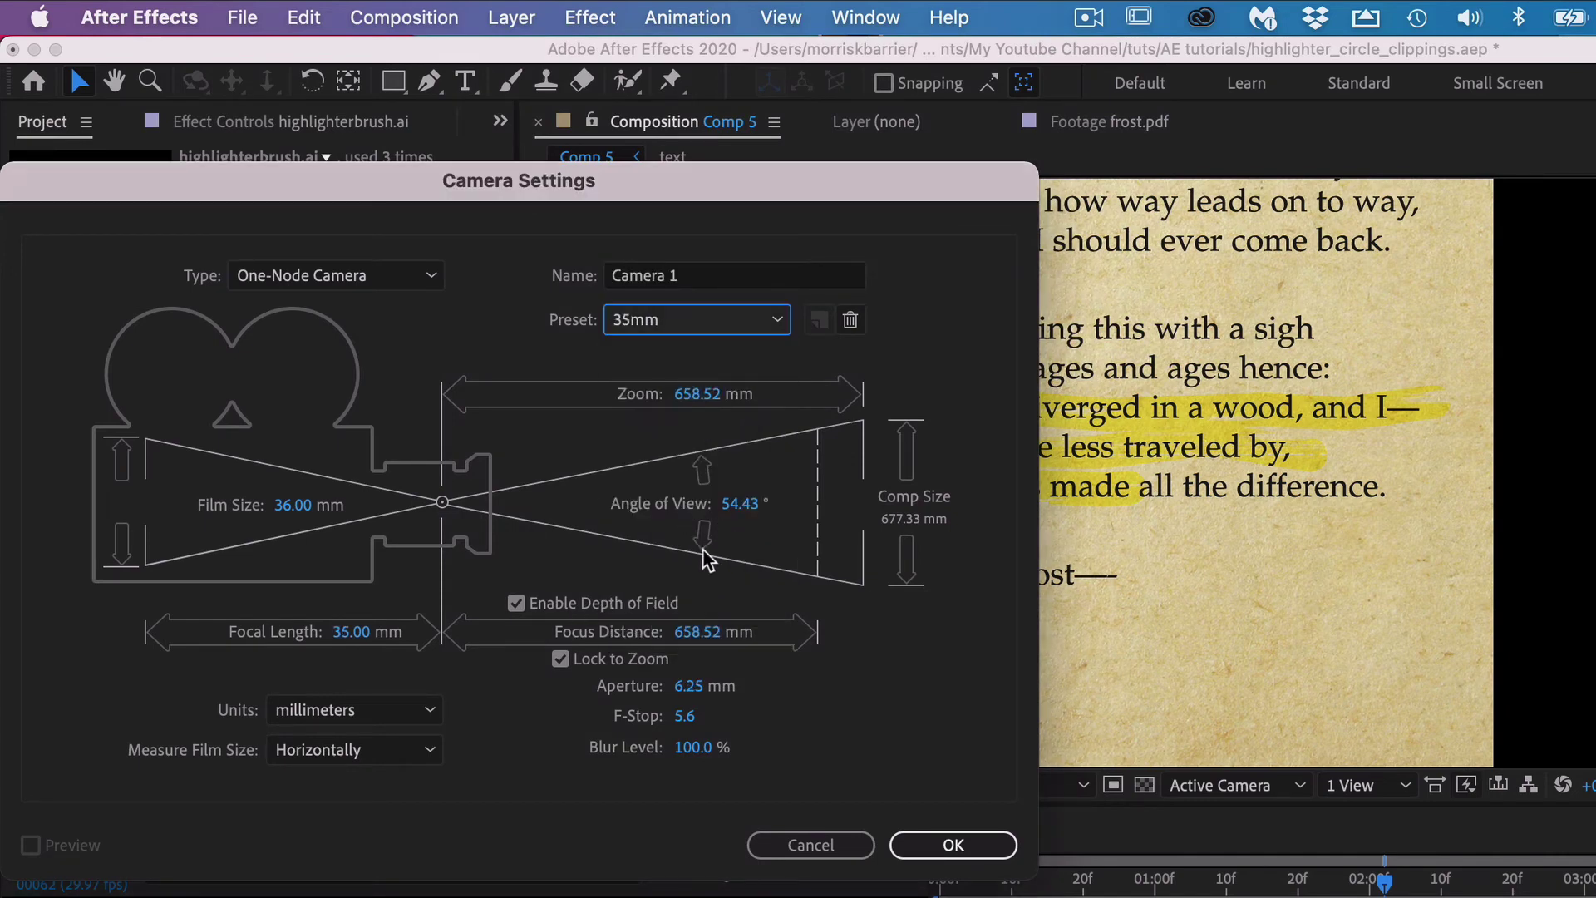
click(952, 844)
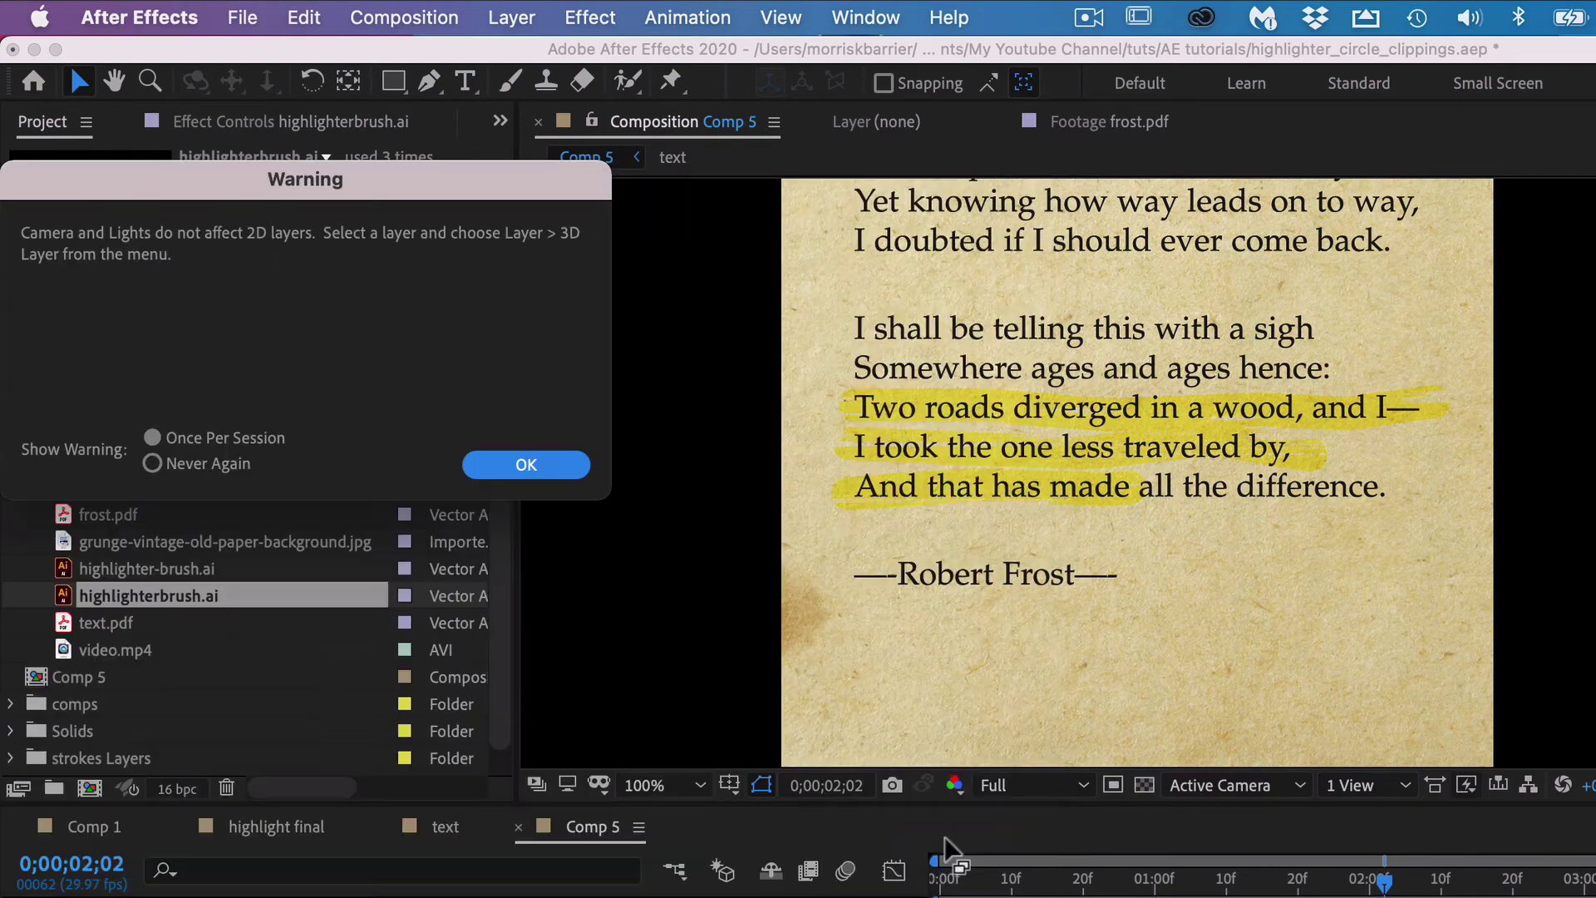
Make the three poem layers 3D, create an orbit null for Camera 1, and reveal its Position and Rotation.
click(550, 482)
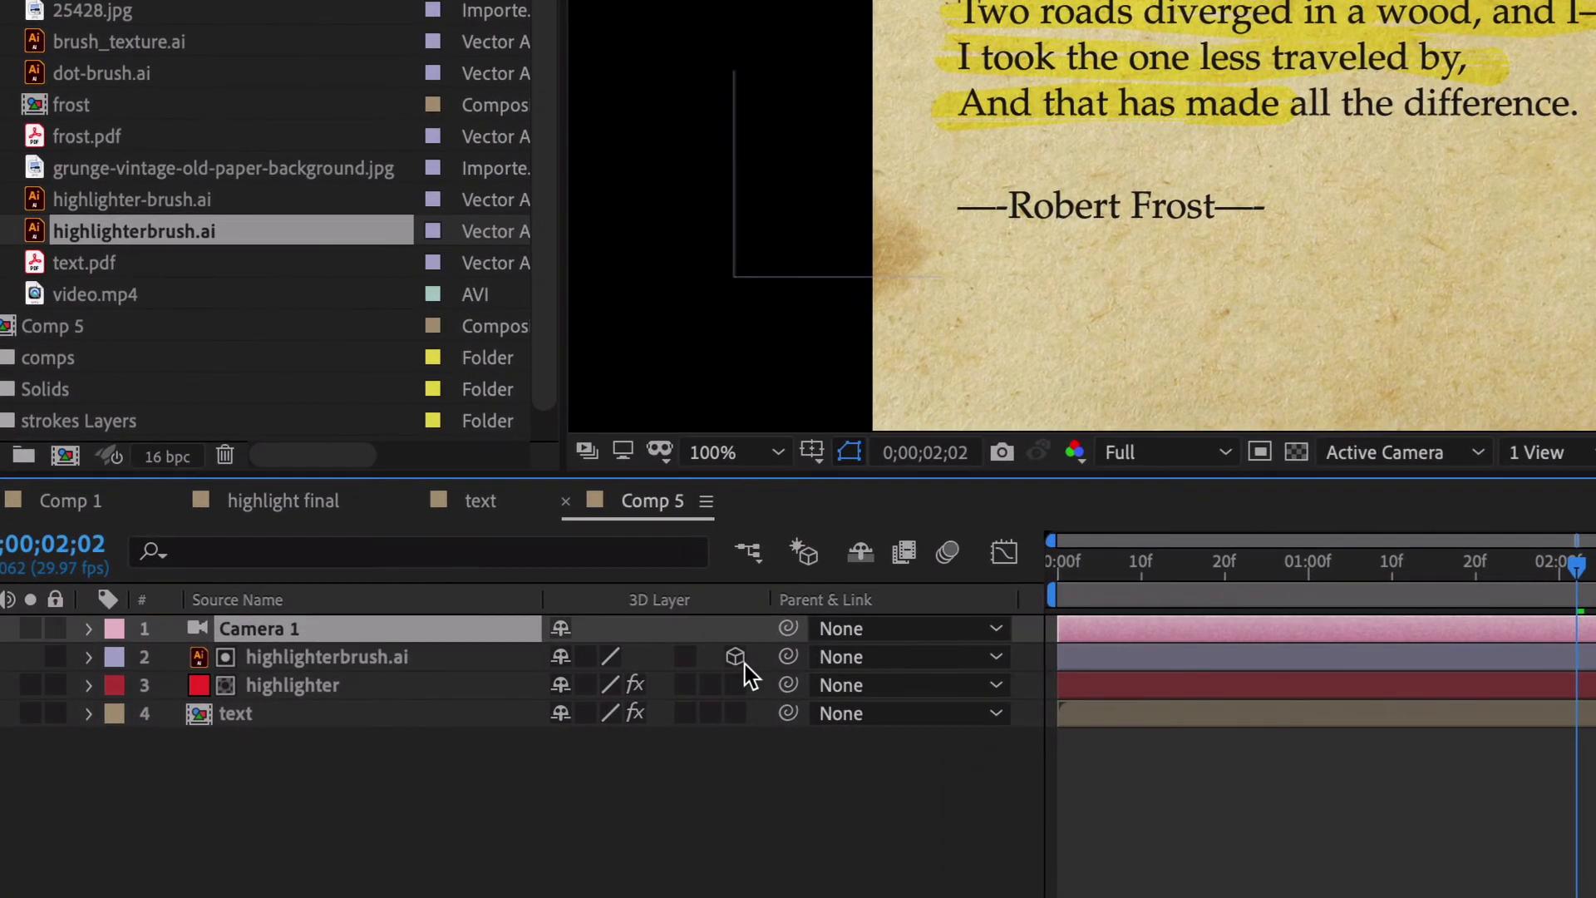
drag(517, 702, 609, 796)
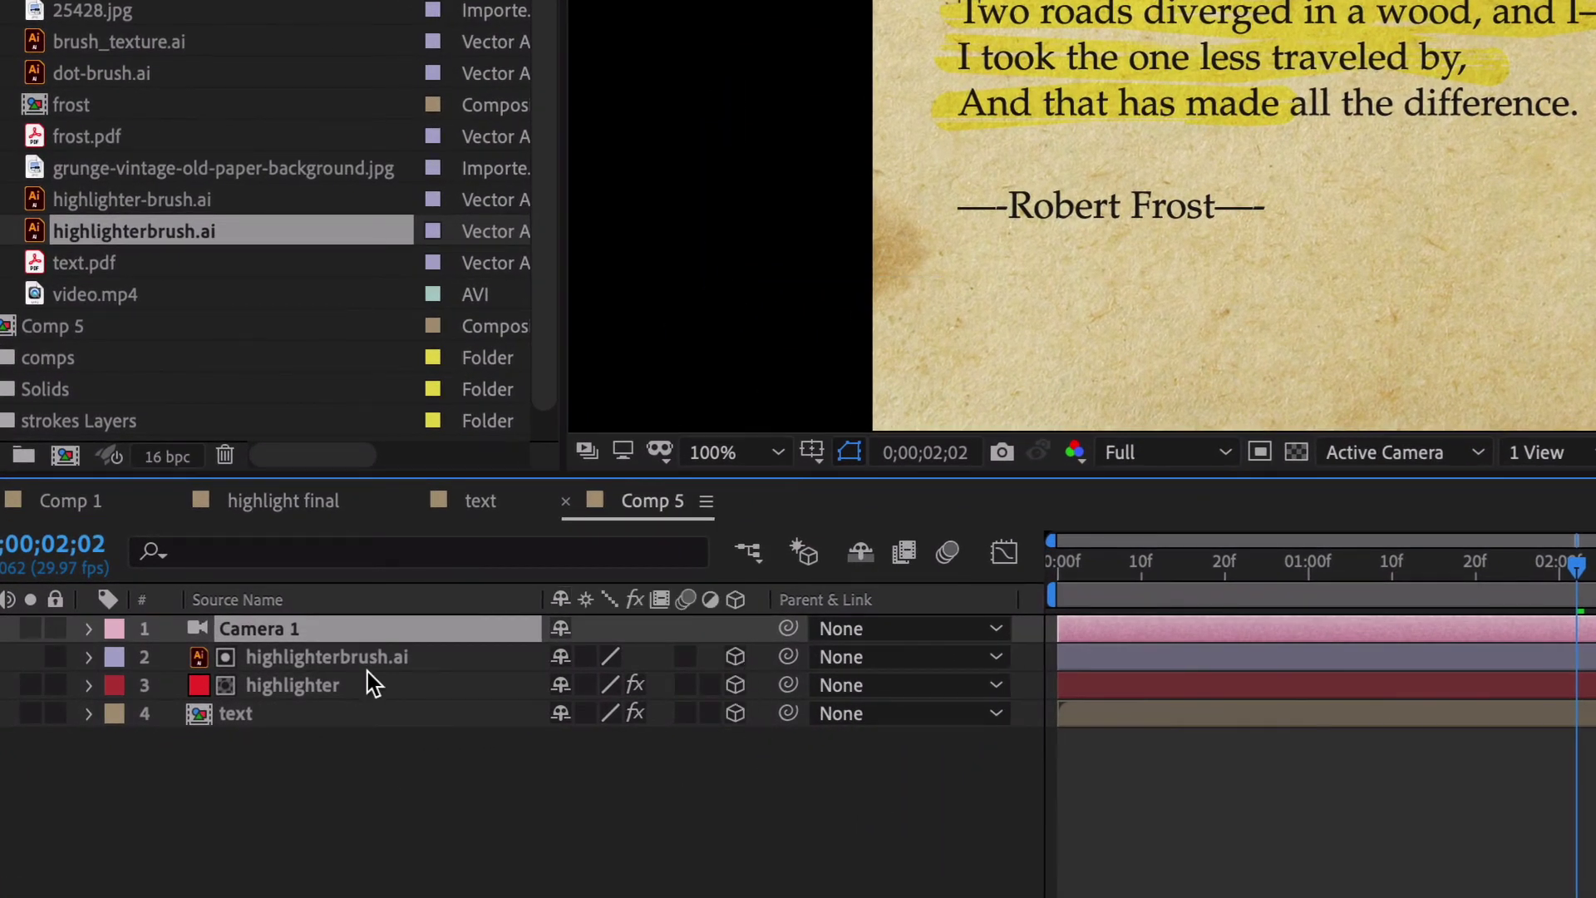
right_click(387, 619)
mouse_move(389, 616)
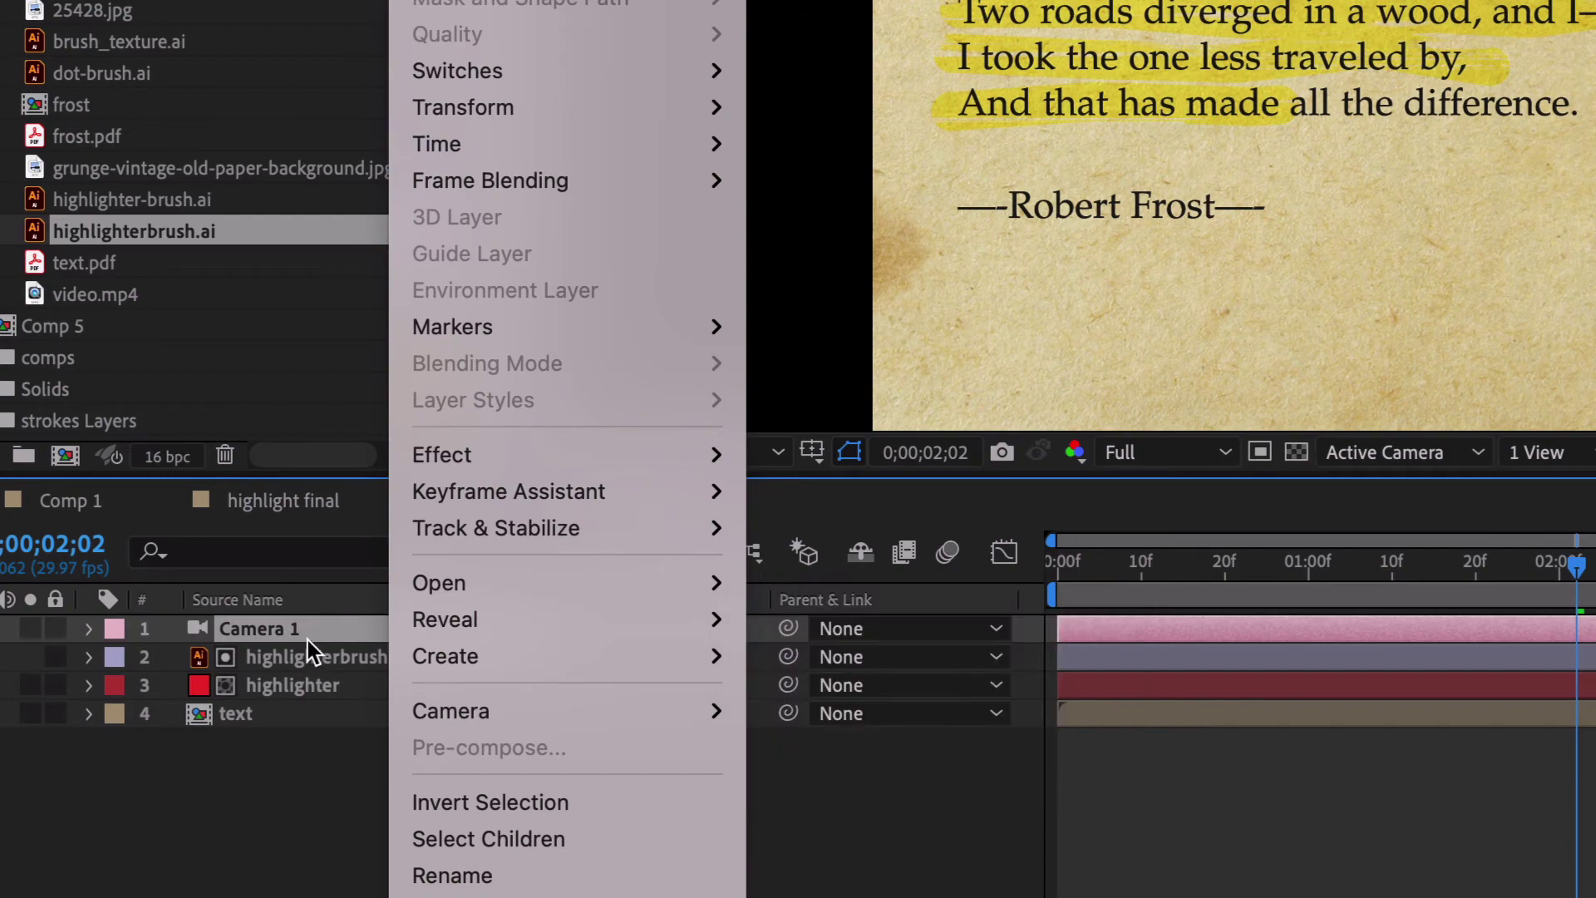
mouse_move(465, 711)
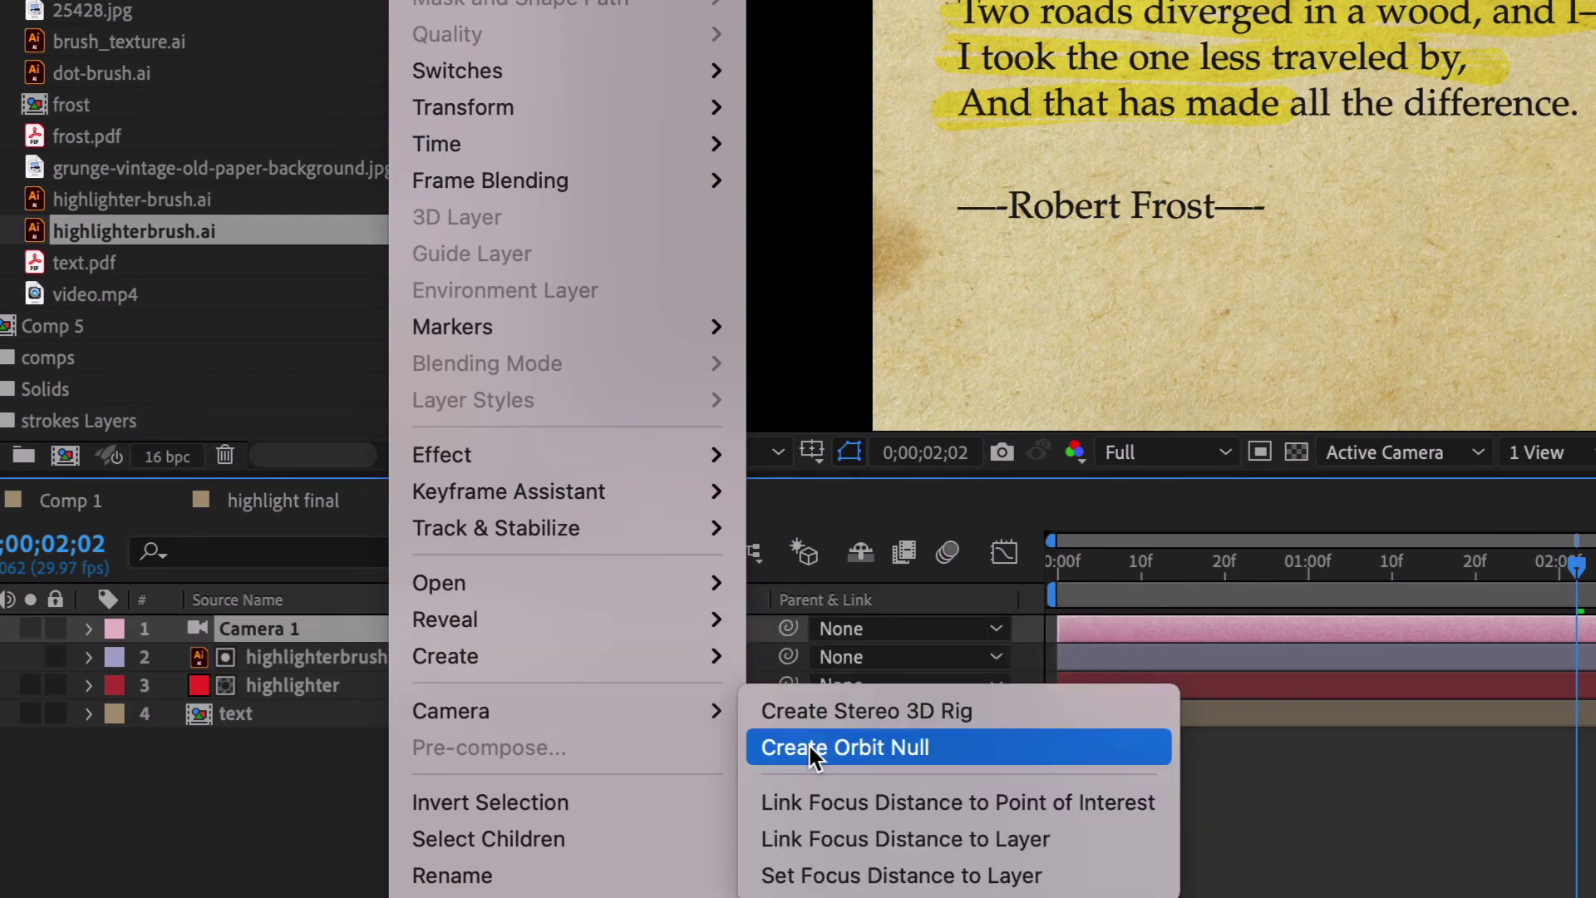
click(810, 747)
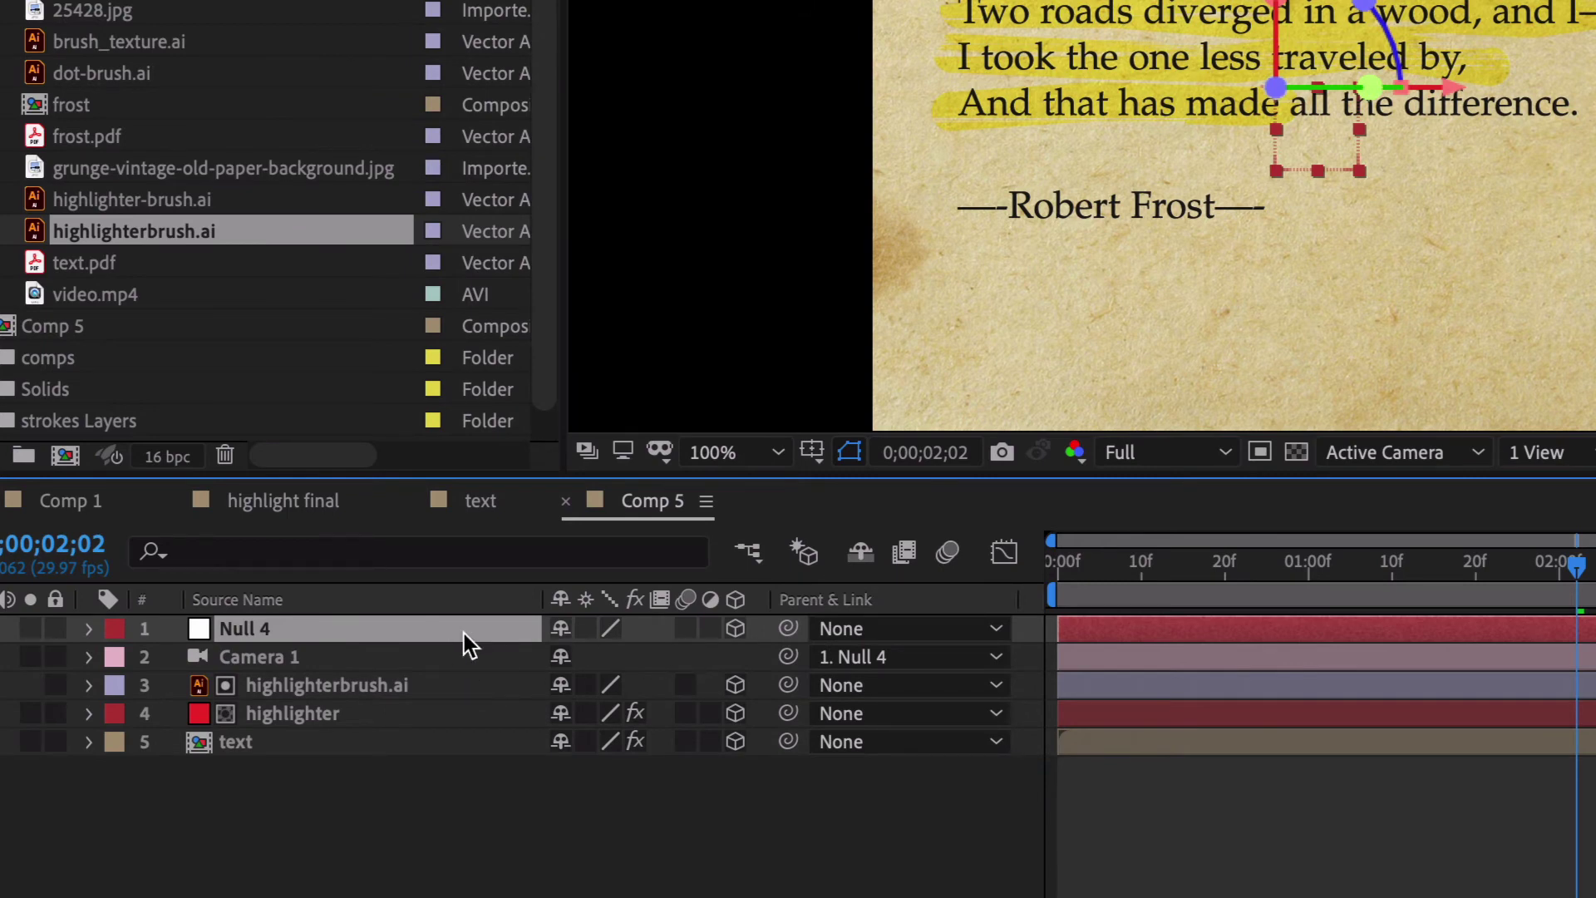
key(p)
key(shift+r)
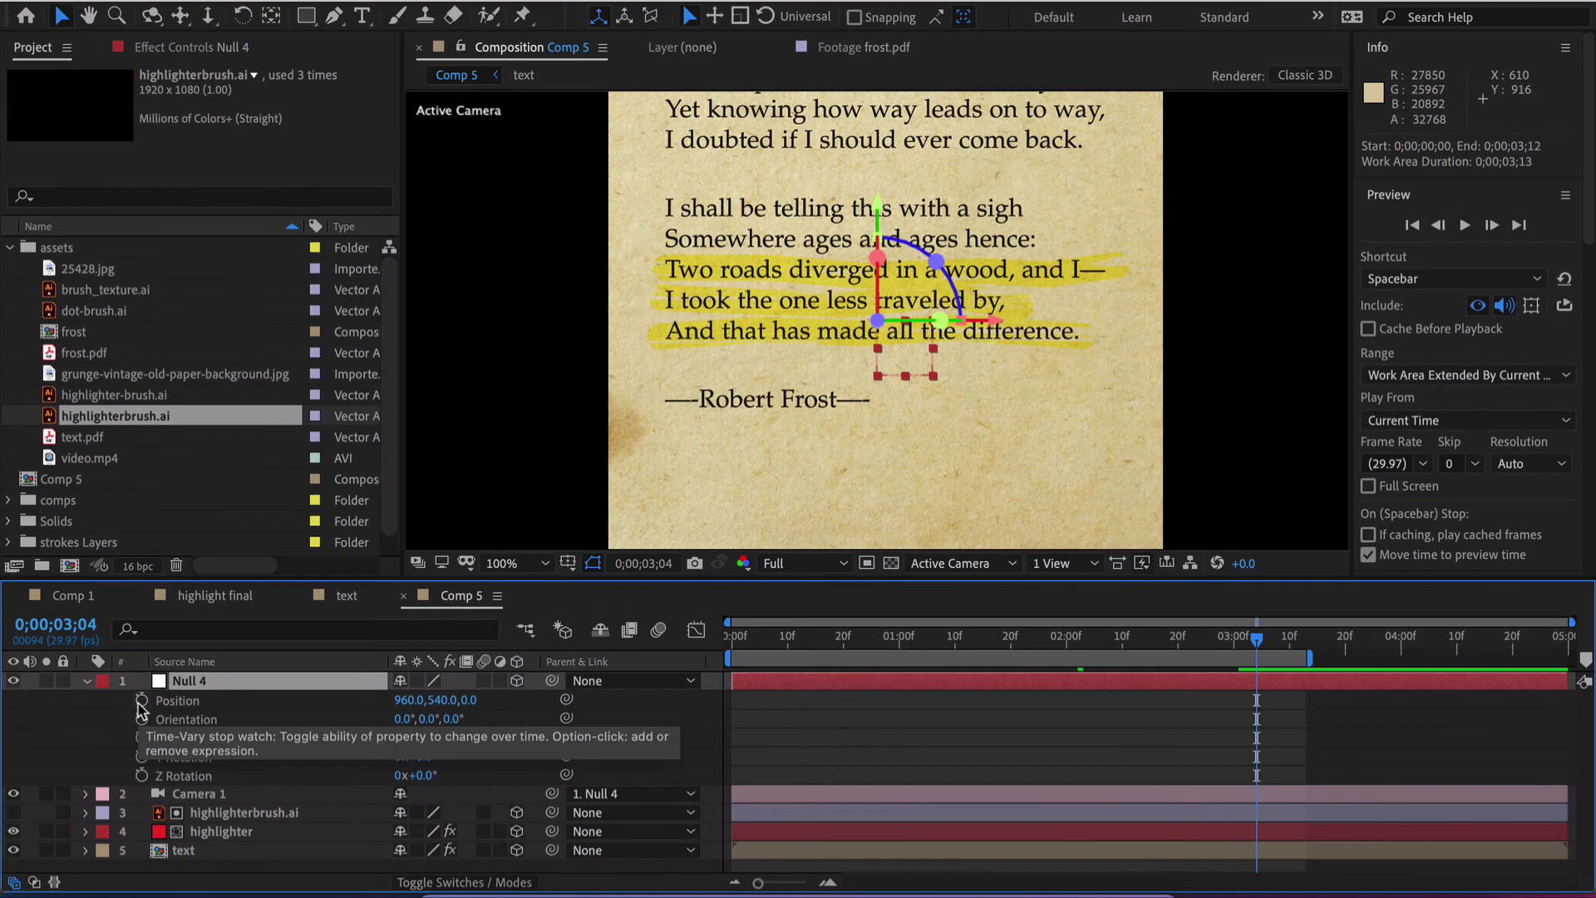
At 3;04, keyframe Null 4's Position, X and Z Rotation with the camera pushed close and tilted.
click(173, 657)
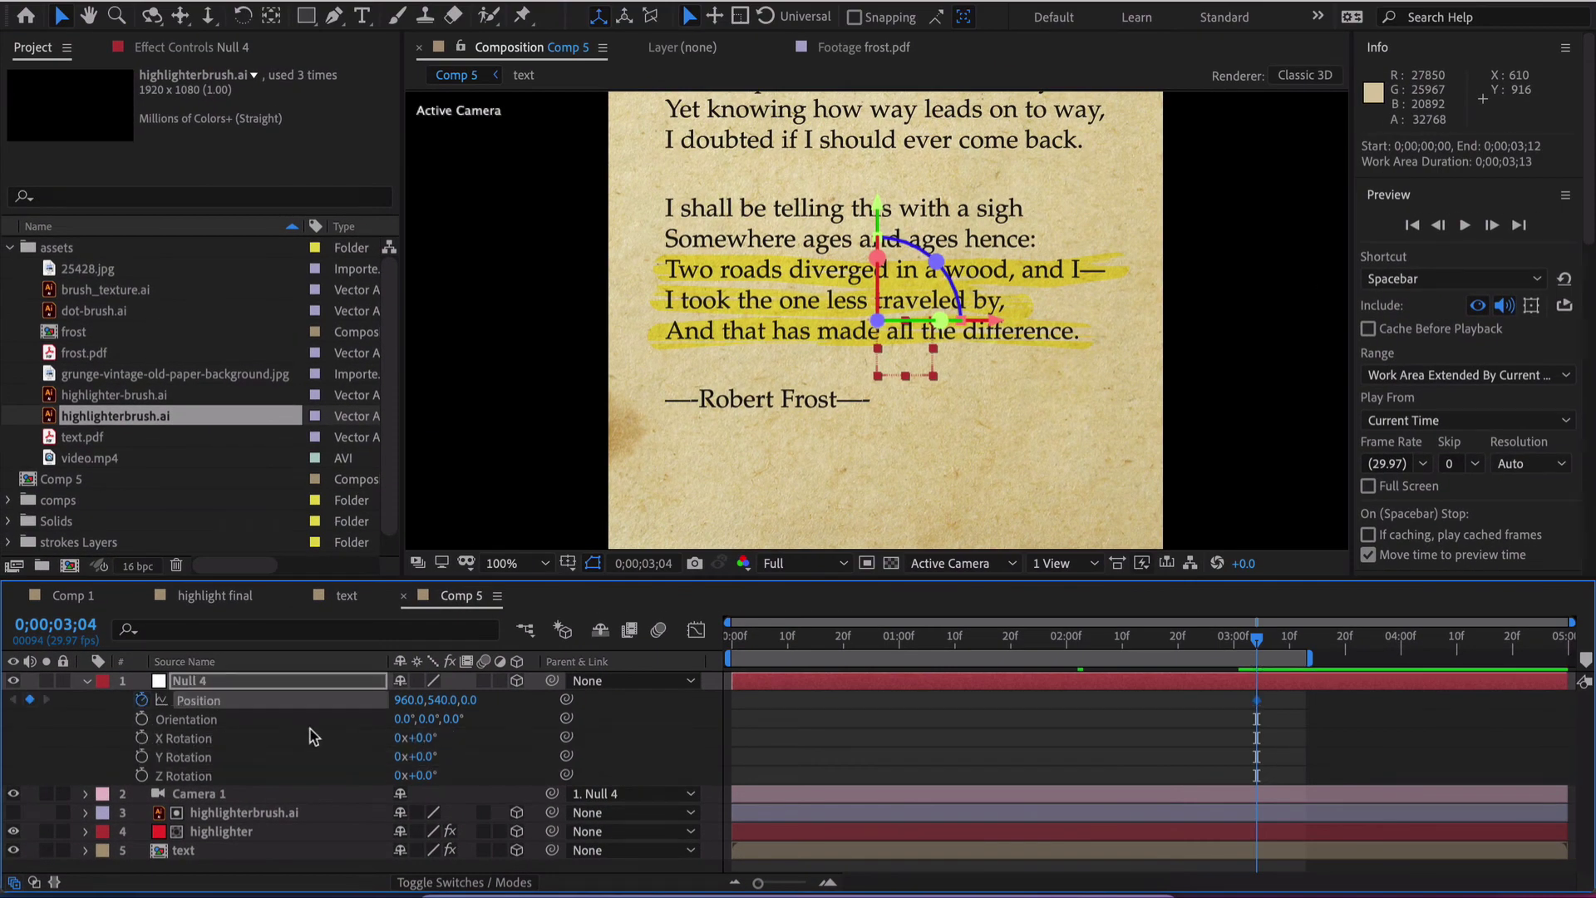
drag(466, 700, 879, 681)
drag(415, 774, 437, 777)
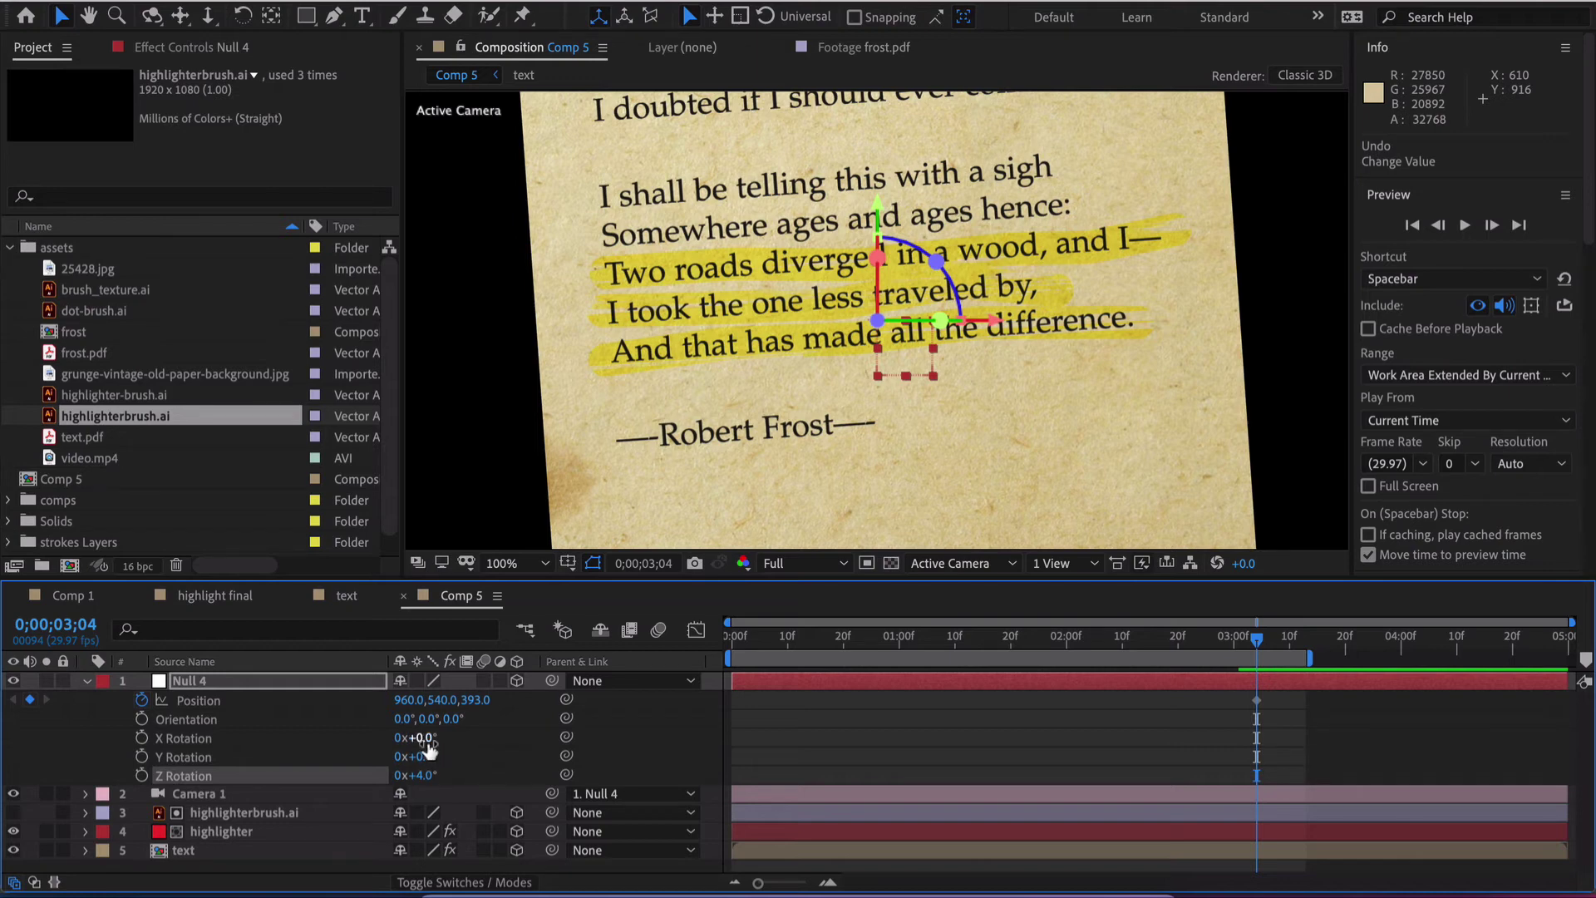
drag(428, 738, 1072, 657)
click(141, 738)
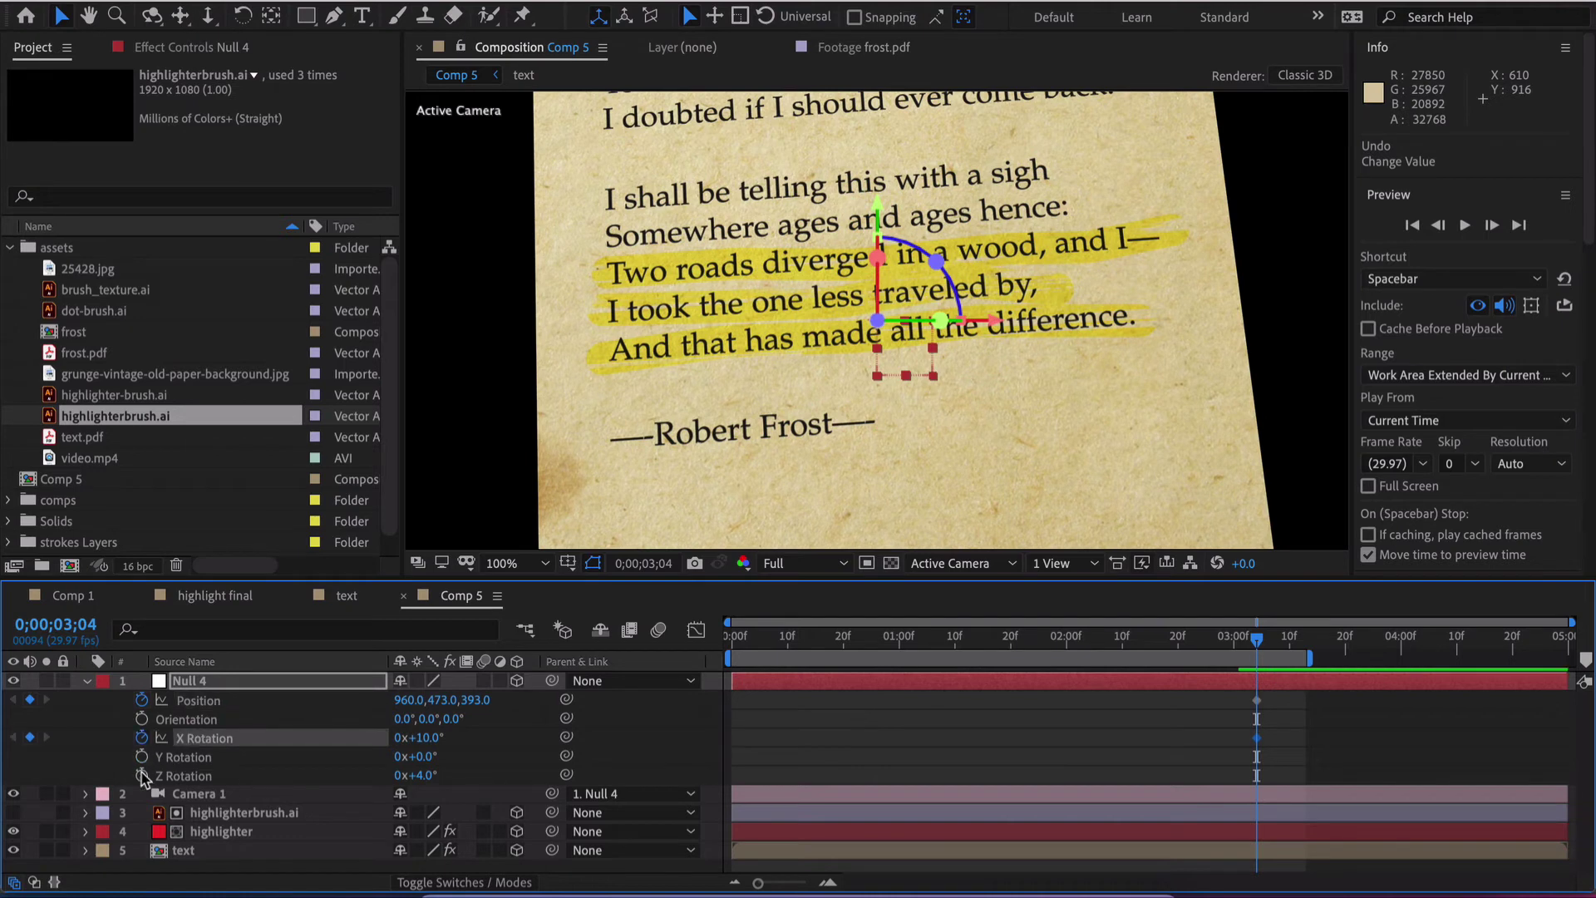
click(142, 775)
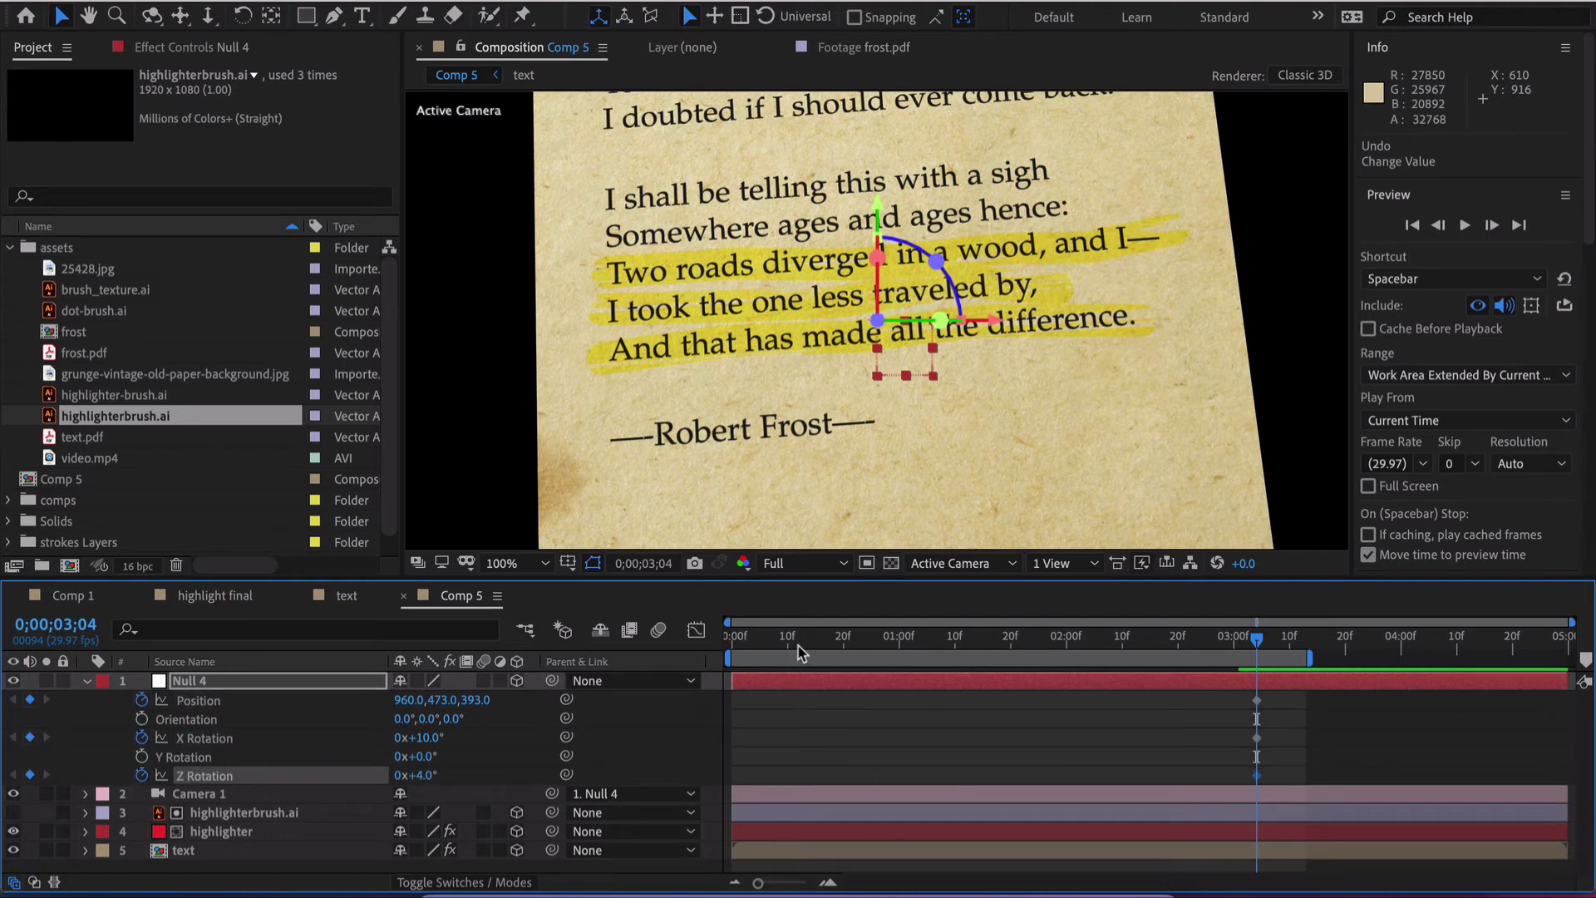
At the start, pull the camera back to depth 294 and set Null 4's Z Rotation to 8.
key(Home)
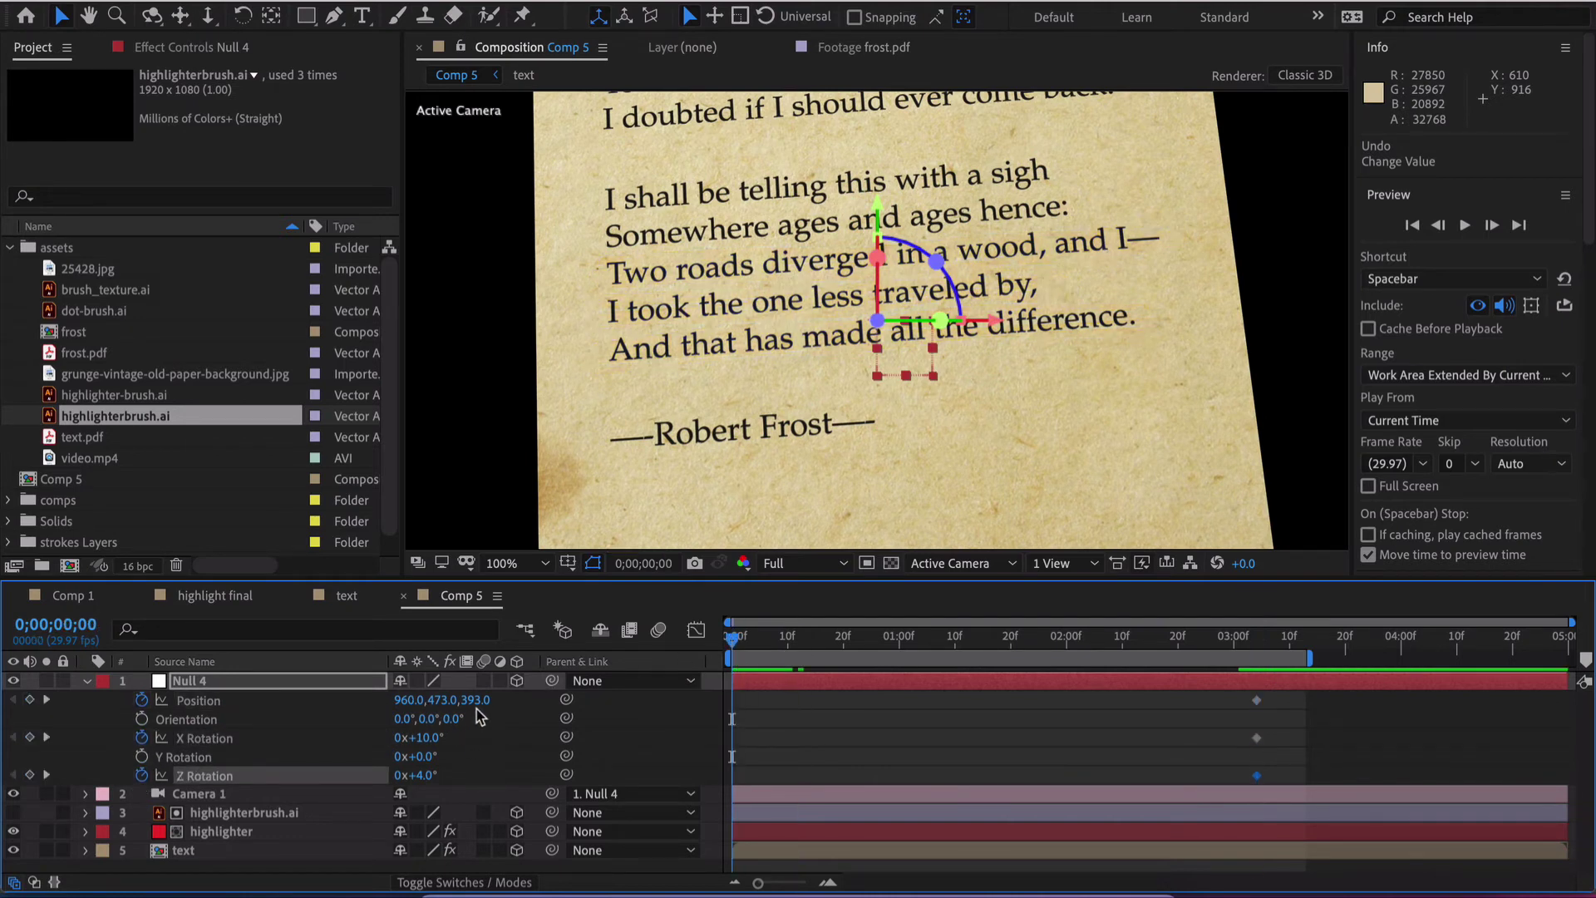
drag(475, 700, 438, 740)
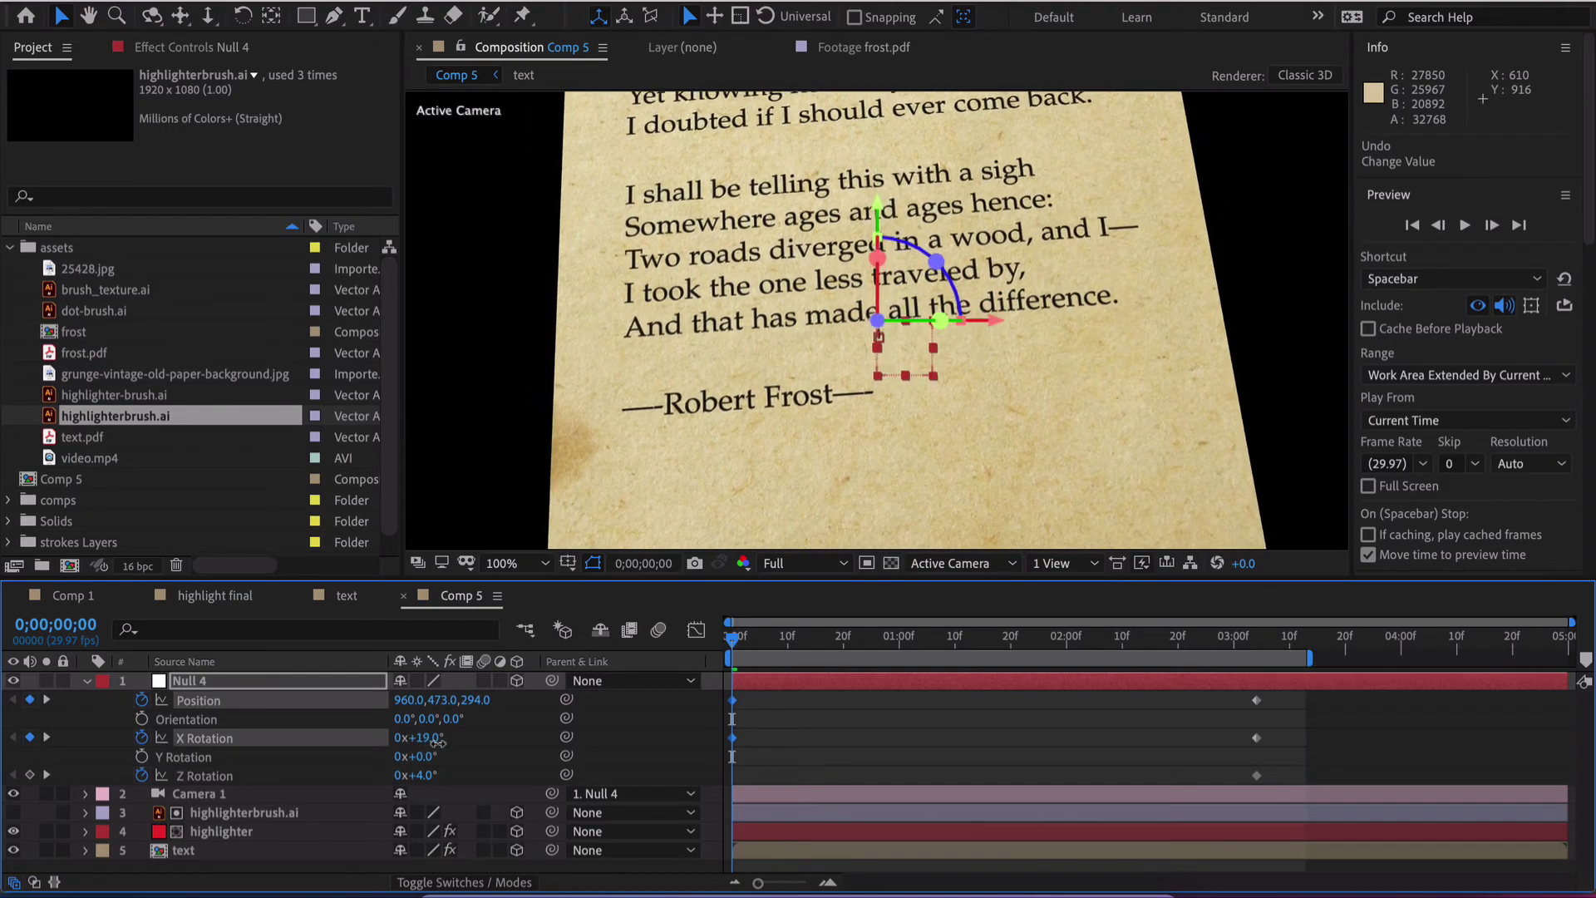
click(422, 775)
text(8)
key(Return)
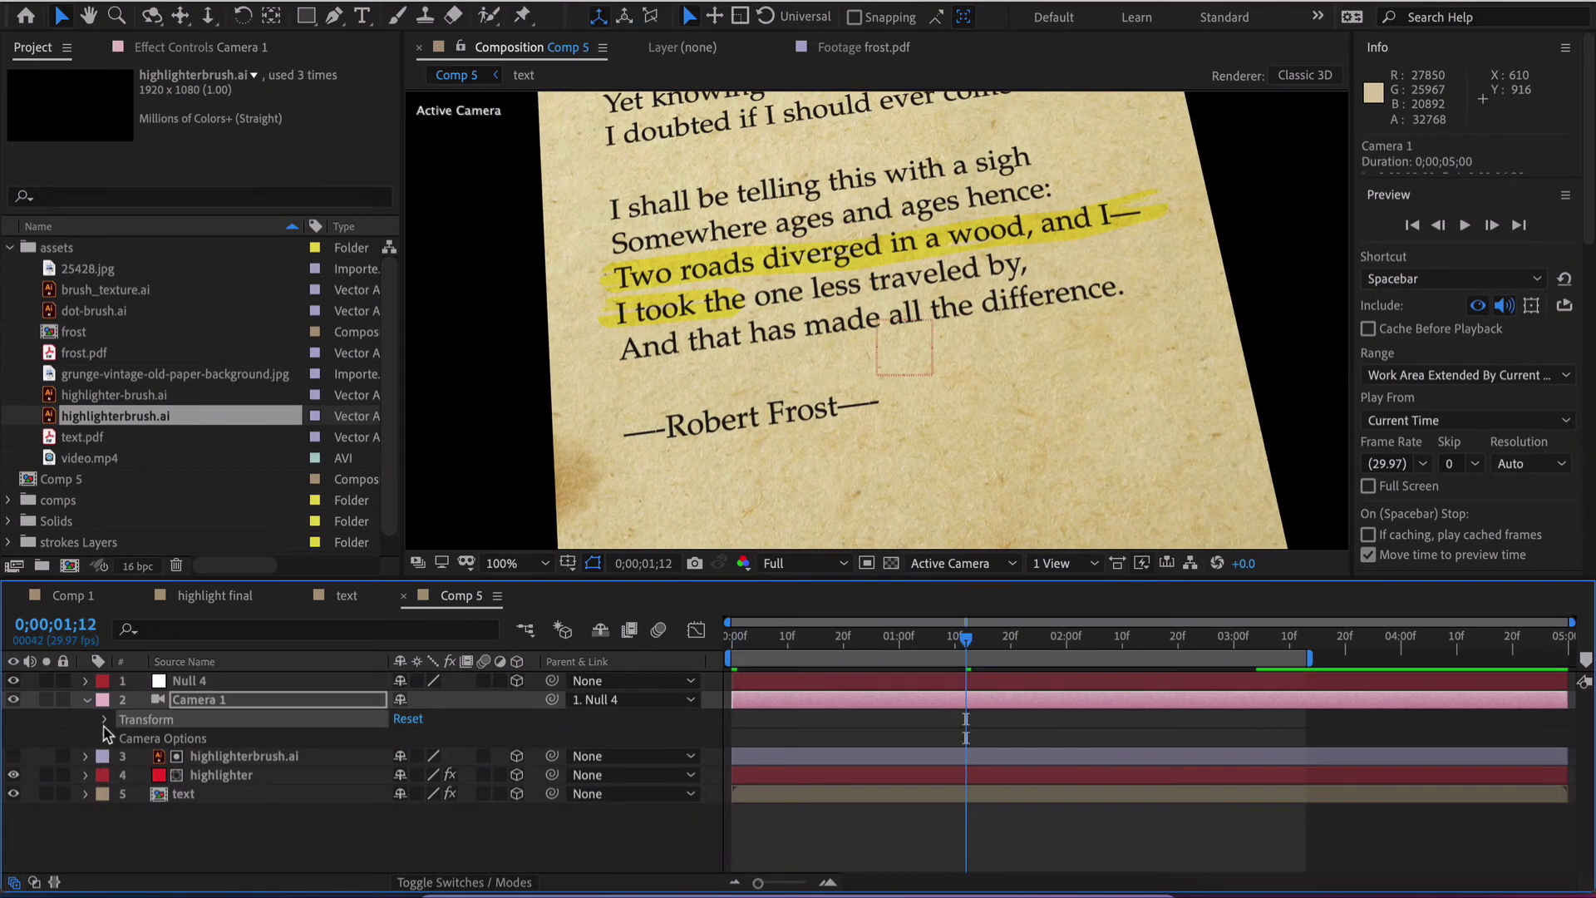
Ease the null's keyframes with F9 and widen Camera 1's aperture to 133.7.
key(F9)
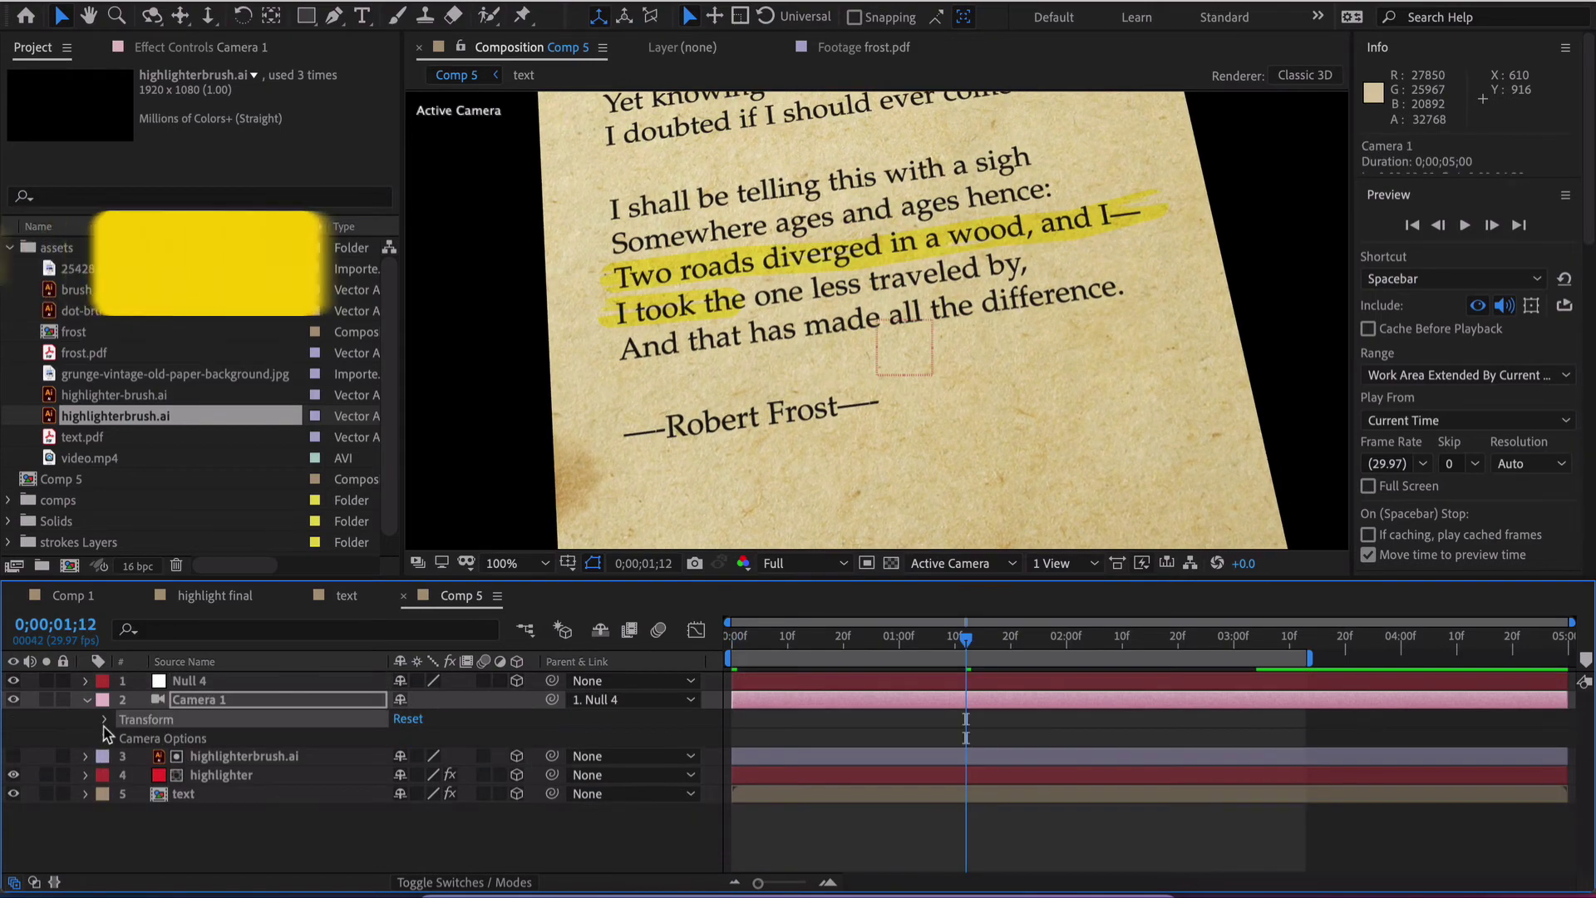
click(87, 680)
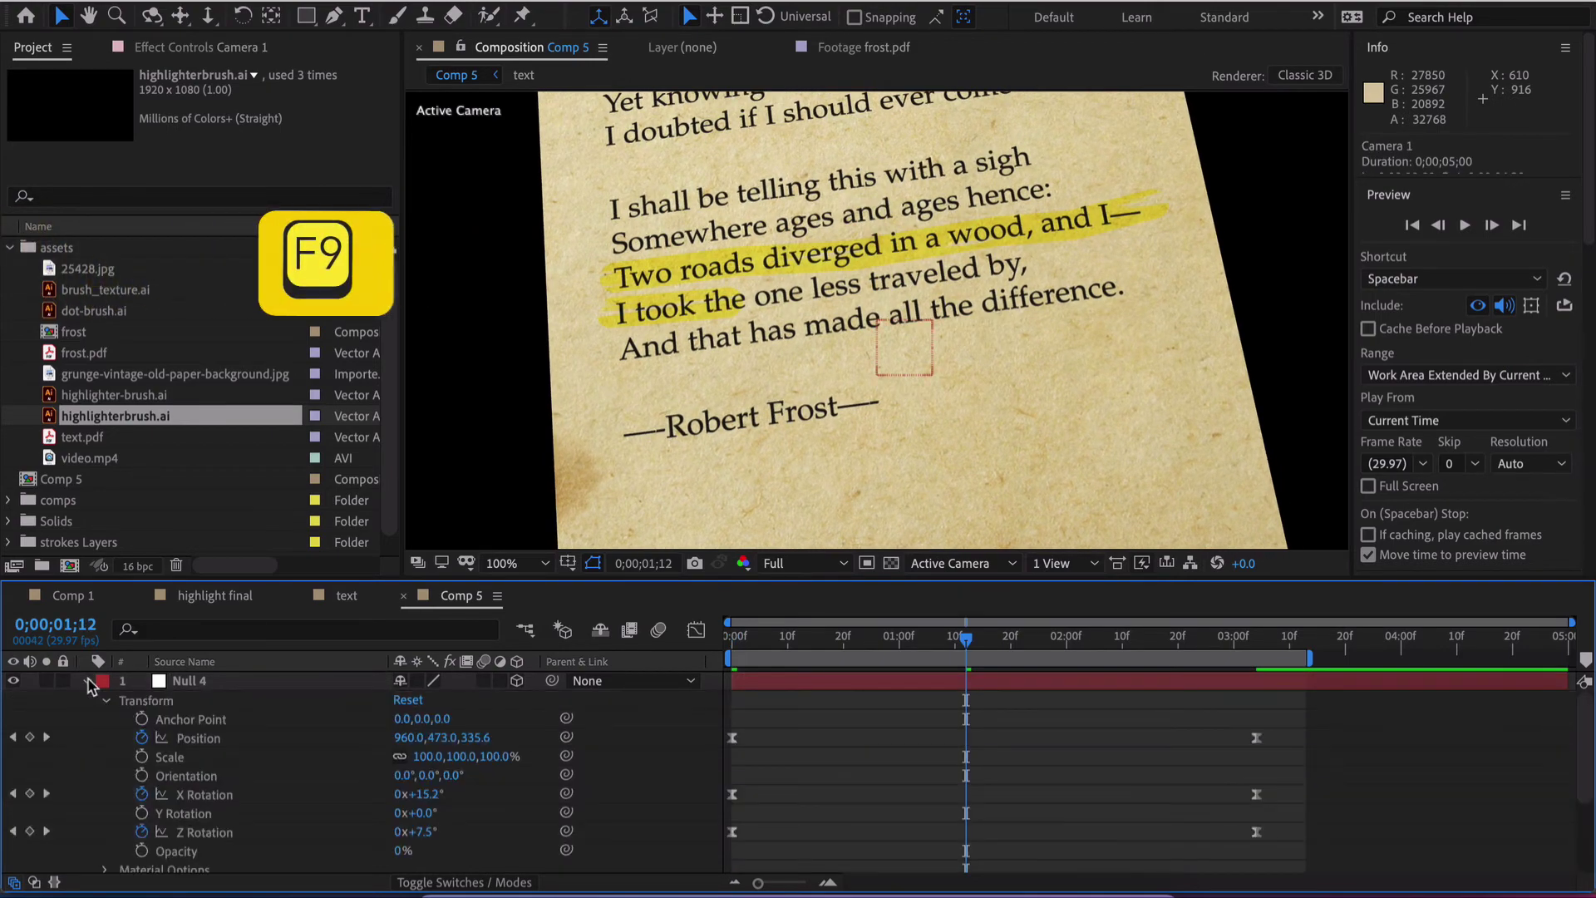
click(87, 680)
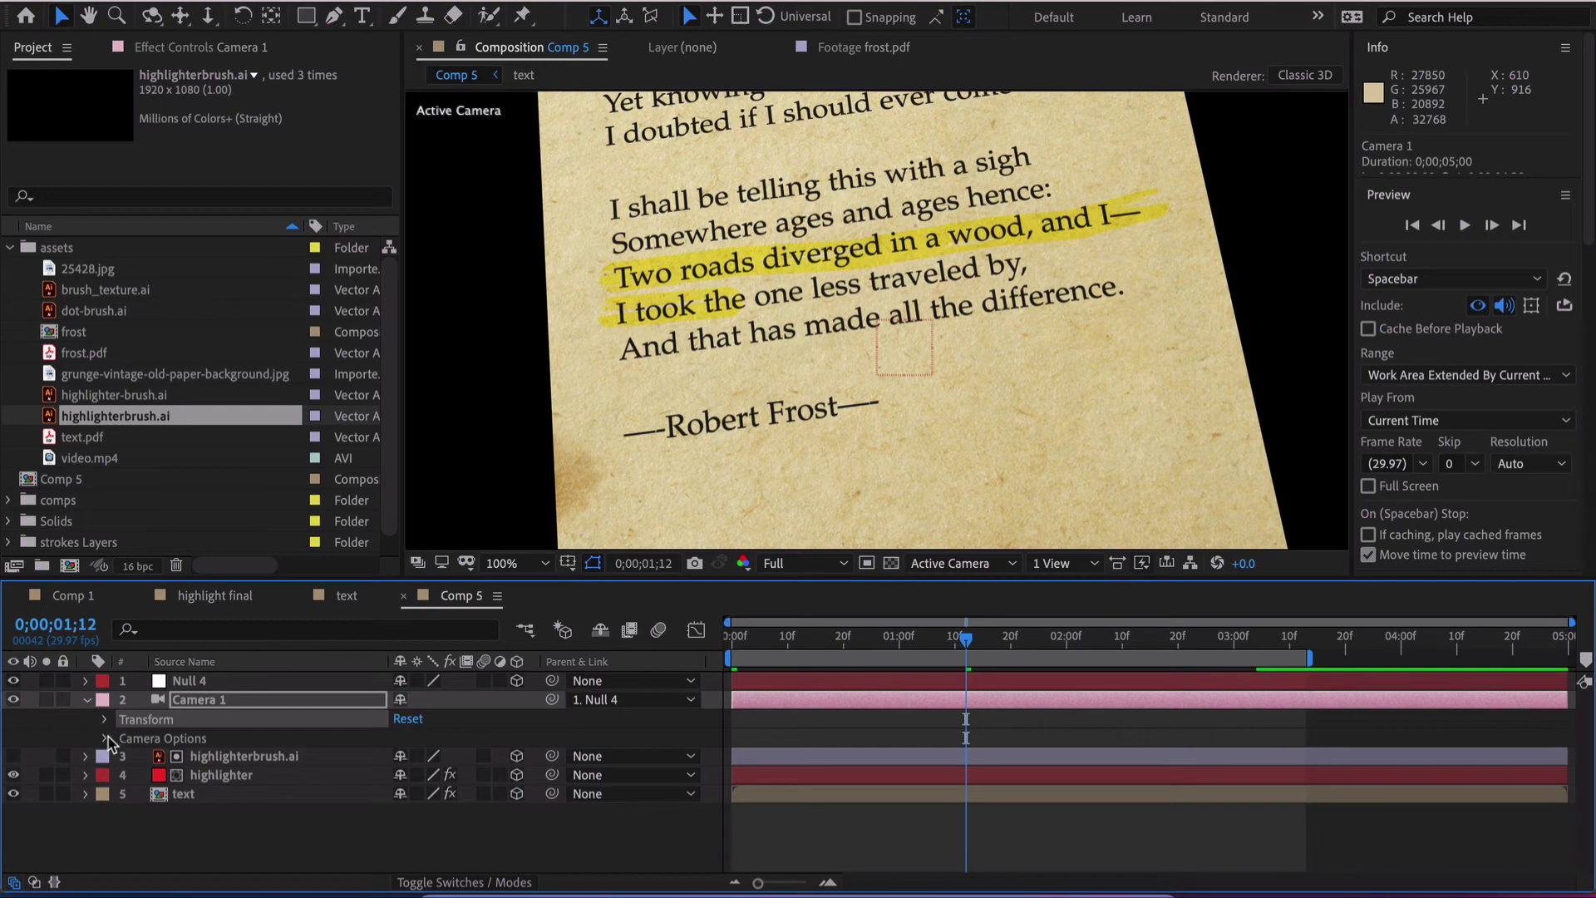
click(105, 738)
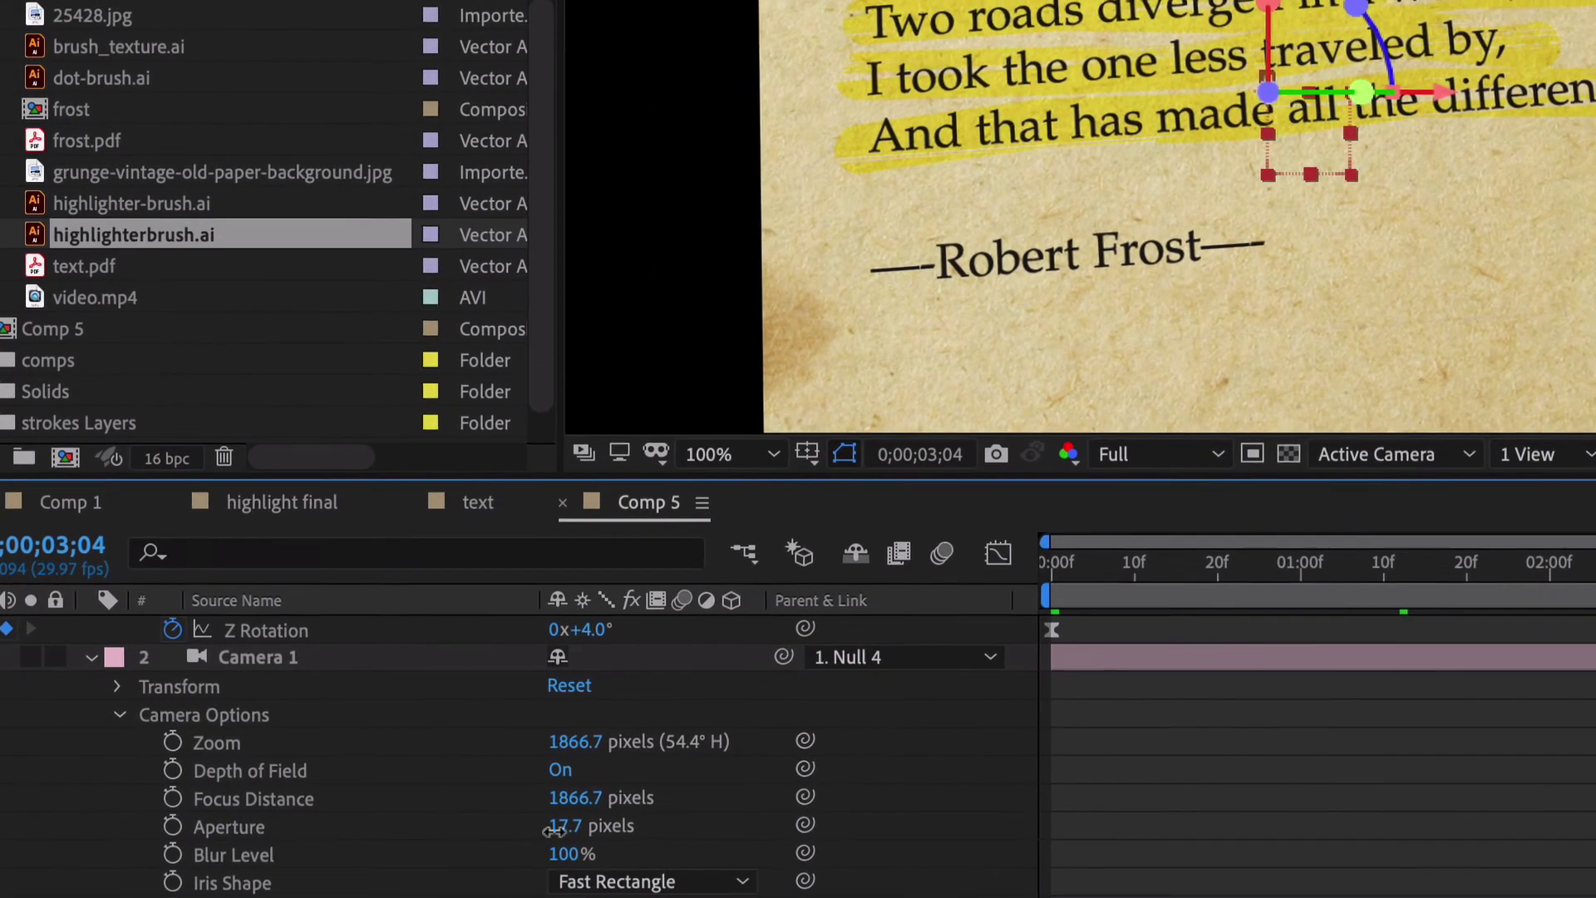
drag(403, 812, 514, 812)
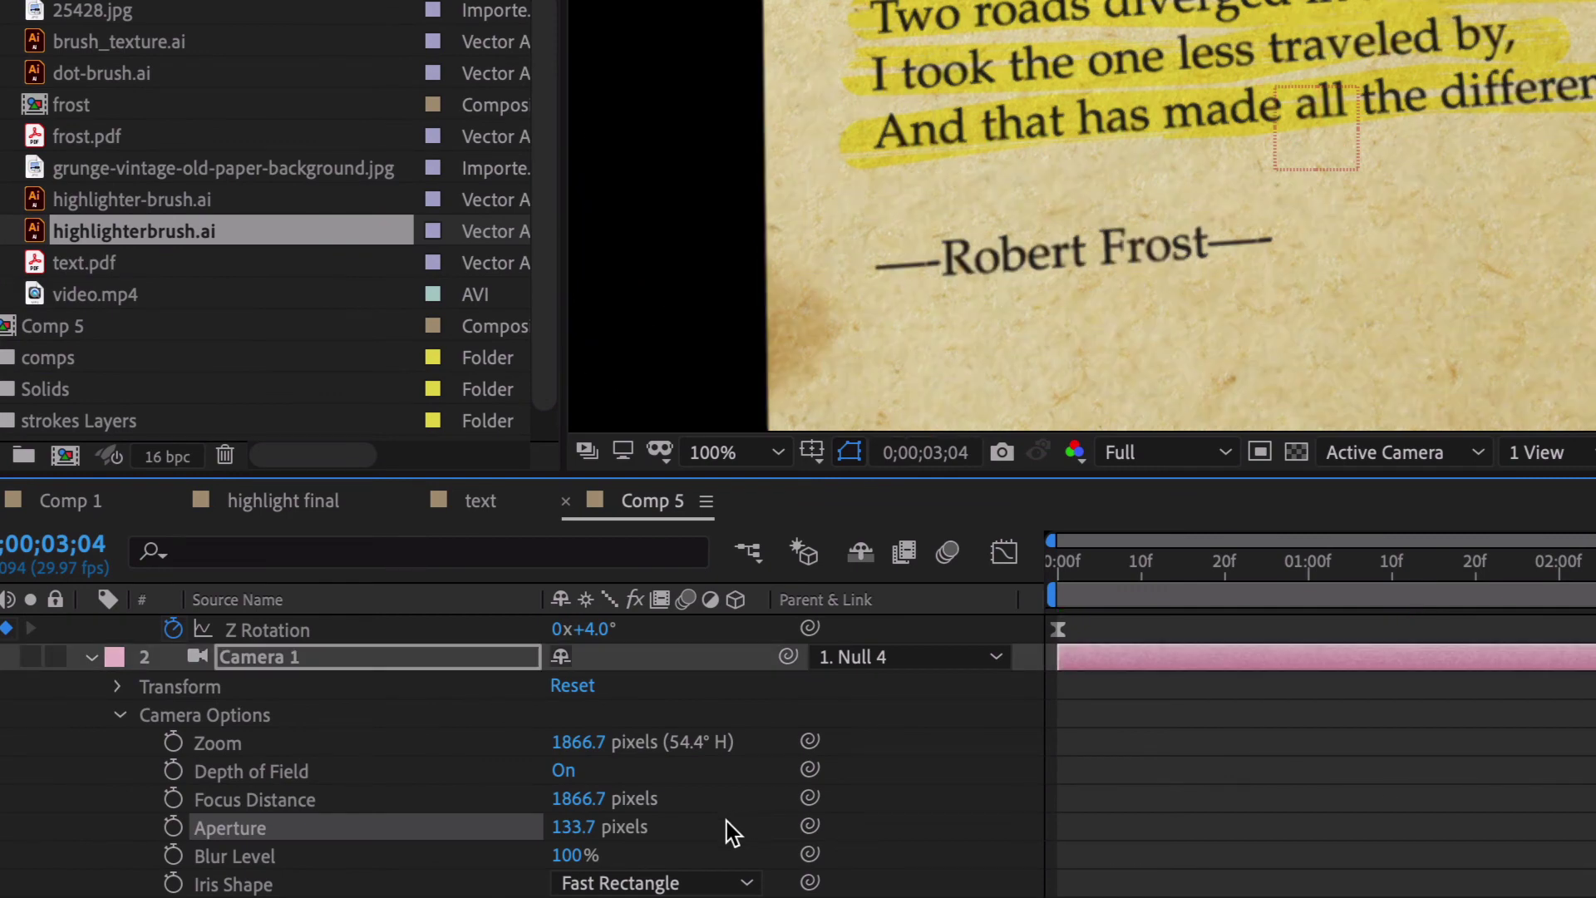
Keyframe Camera 1's focus distance closer to the page, set Blur Level to 434%, and preview.
drag(578, 869, 777, 867)
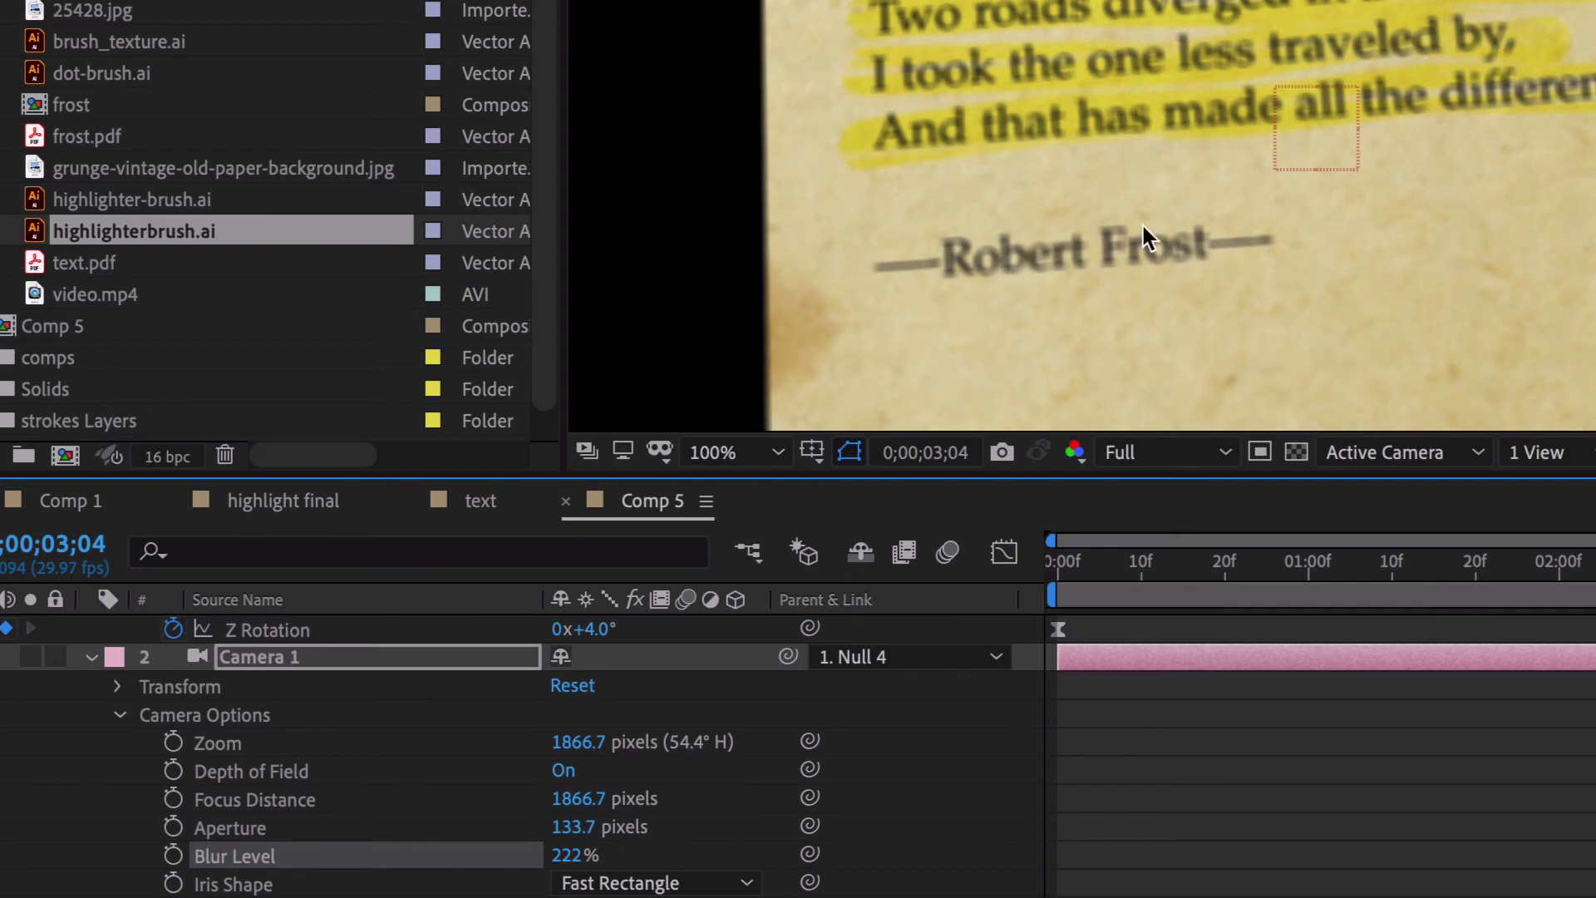
click(173, 800)
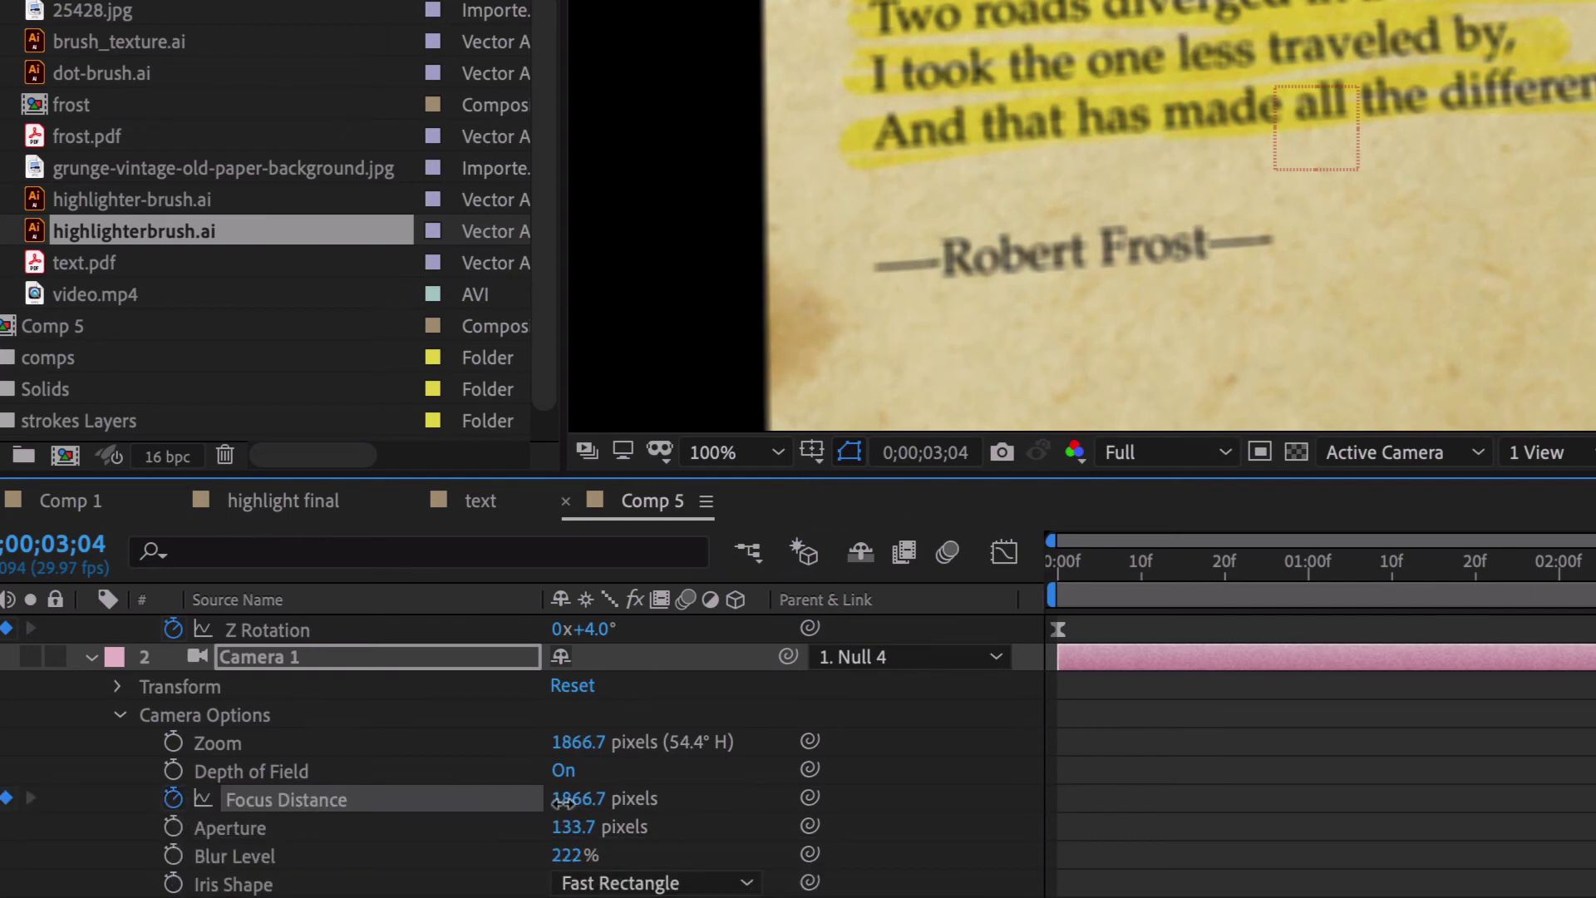
drag(578, 799, 495, 830)
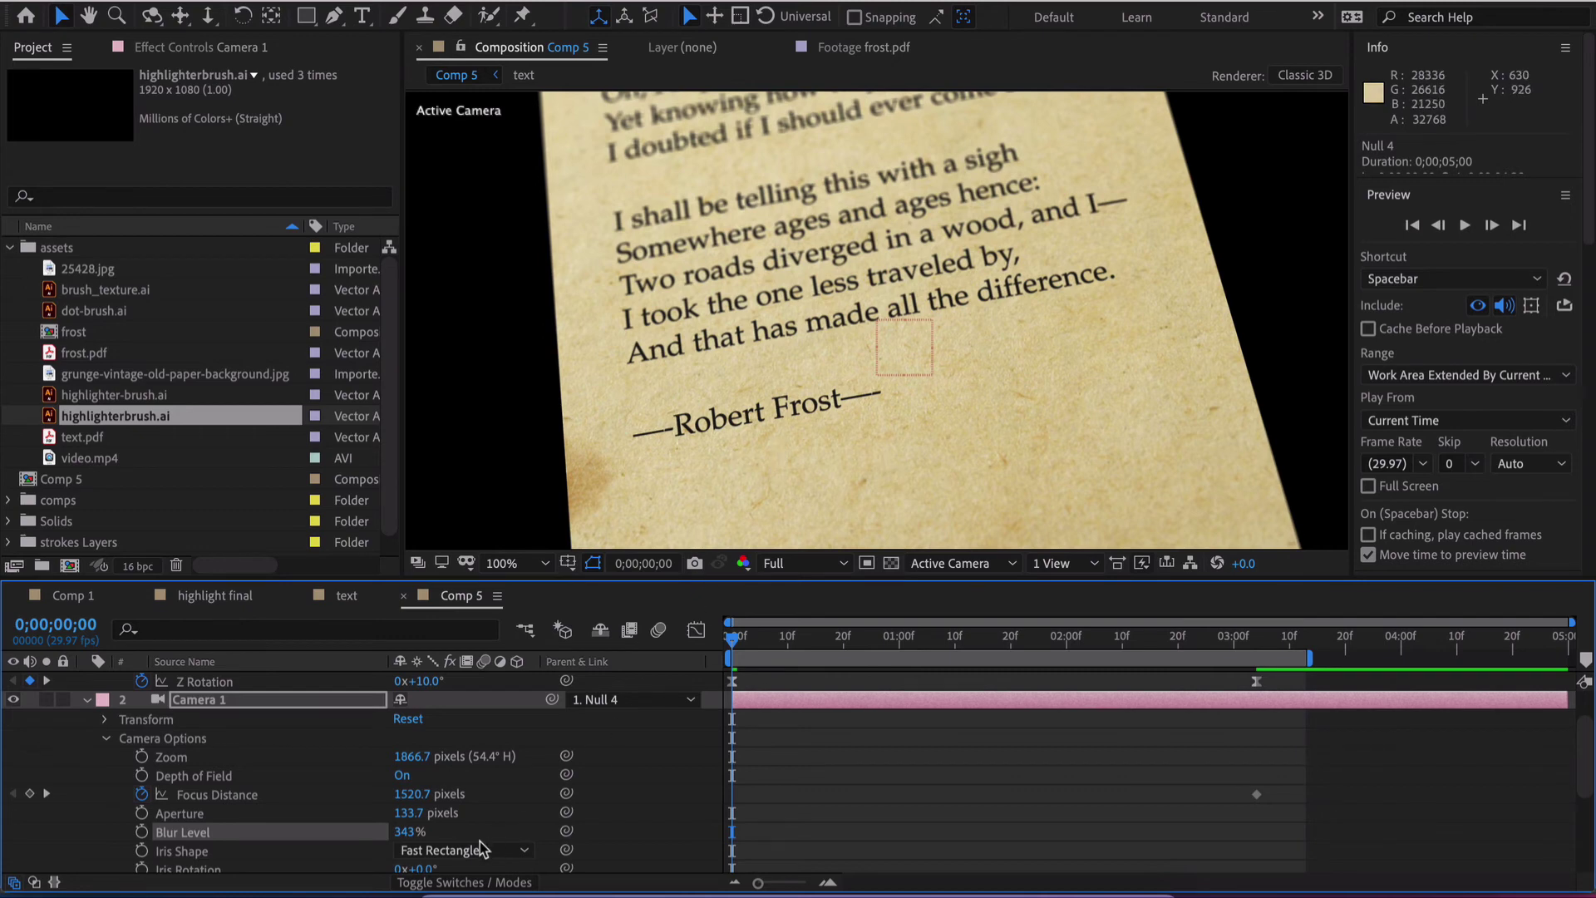
drag(533, 839, 659, 841)
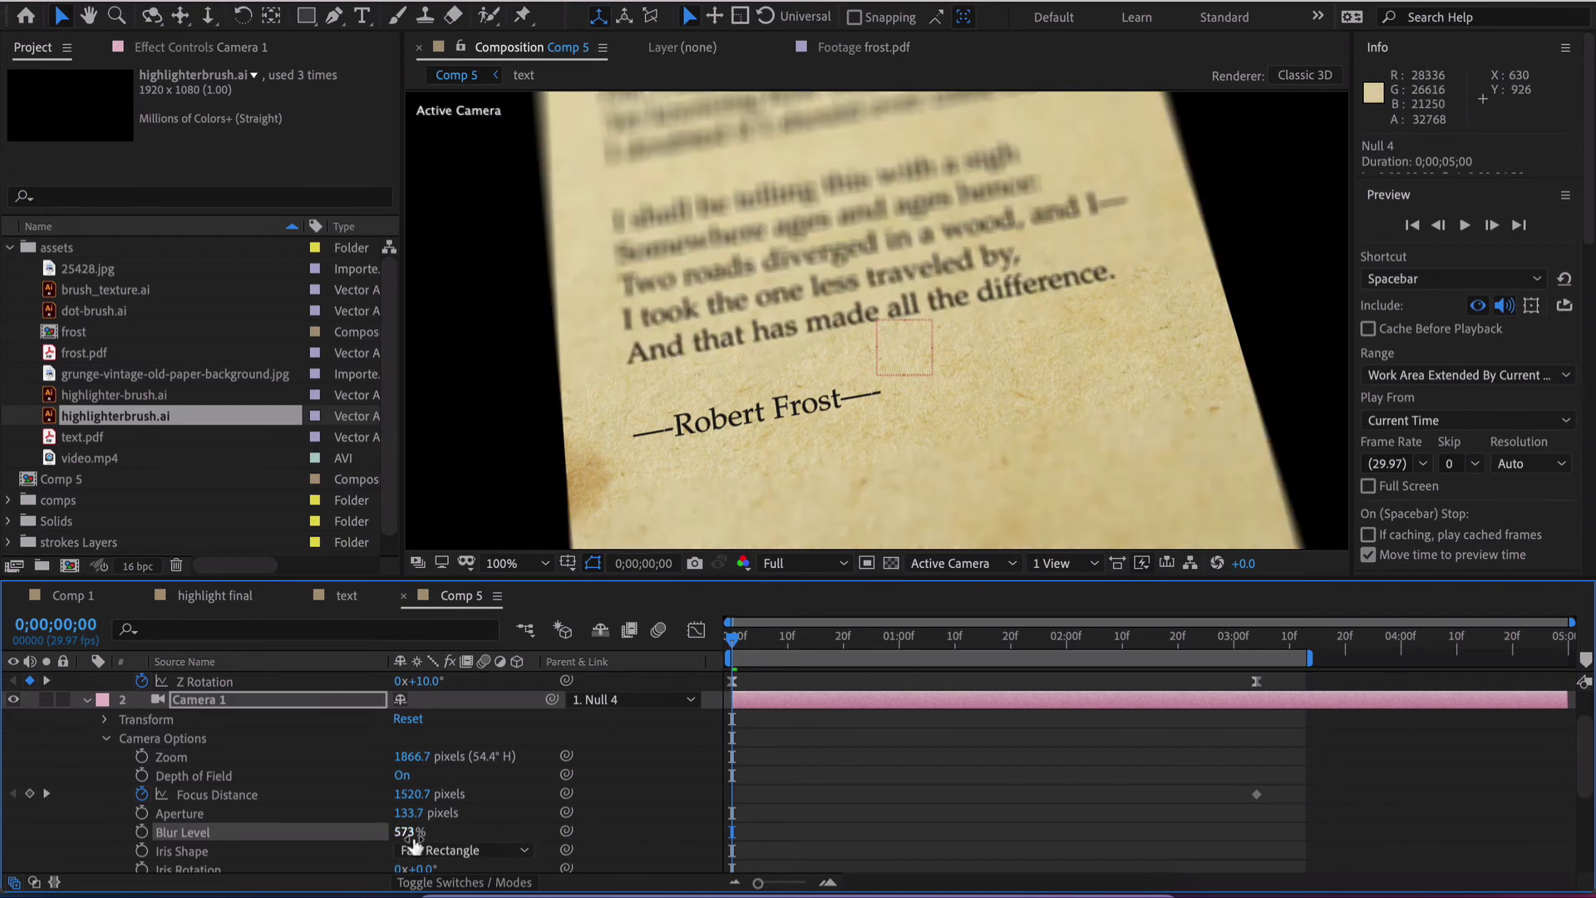
drag(372, 838, 349, 838)
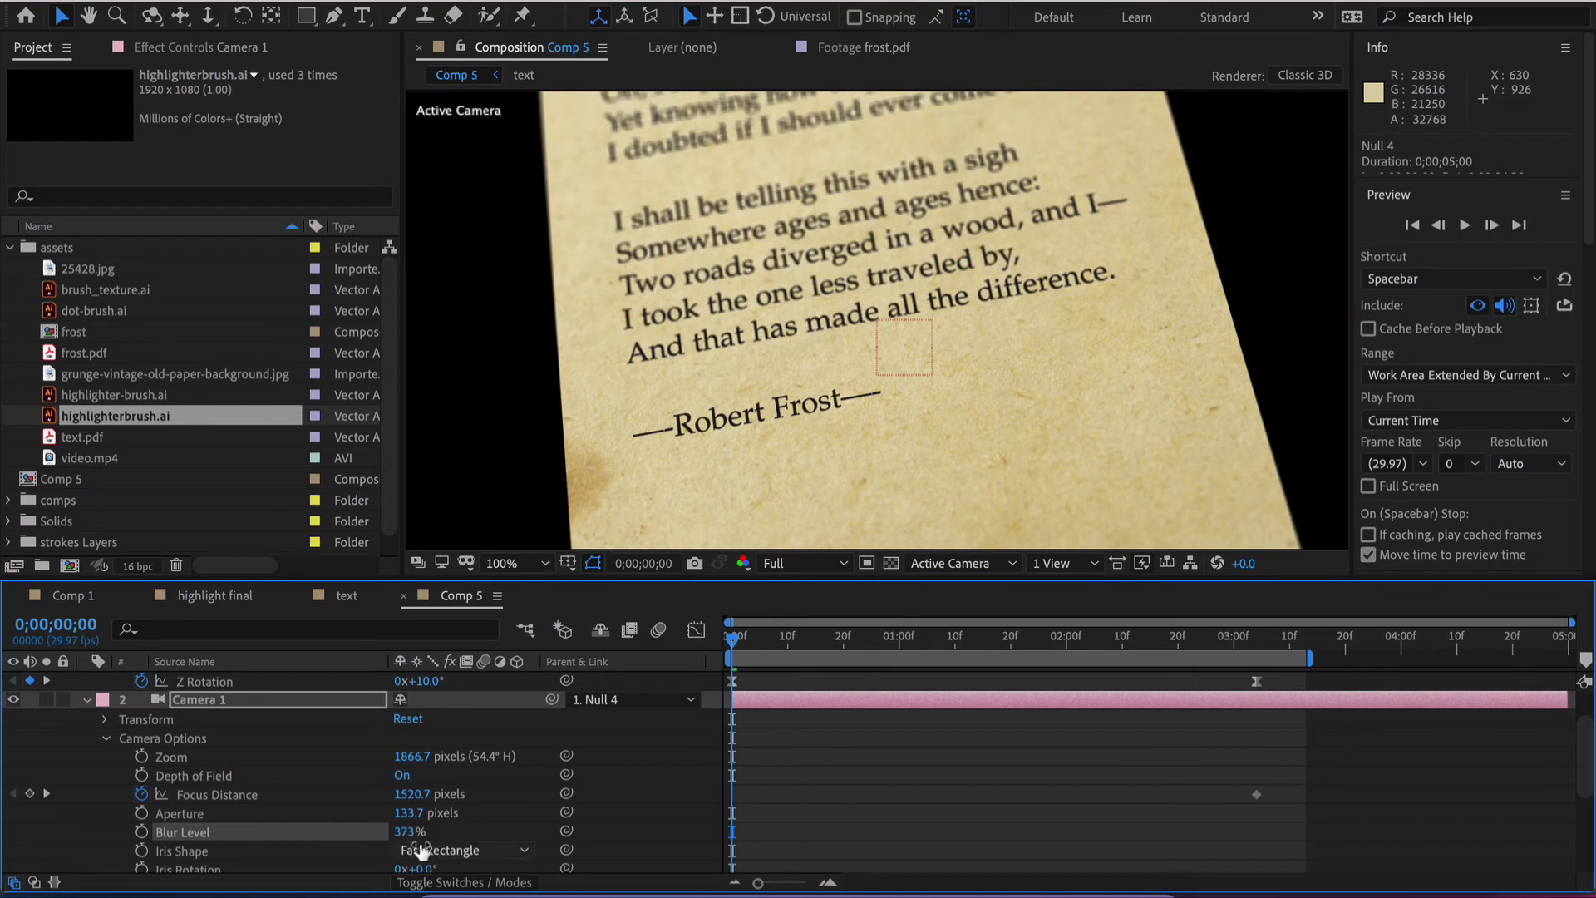
drag(956, 649, 408, 839)
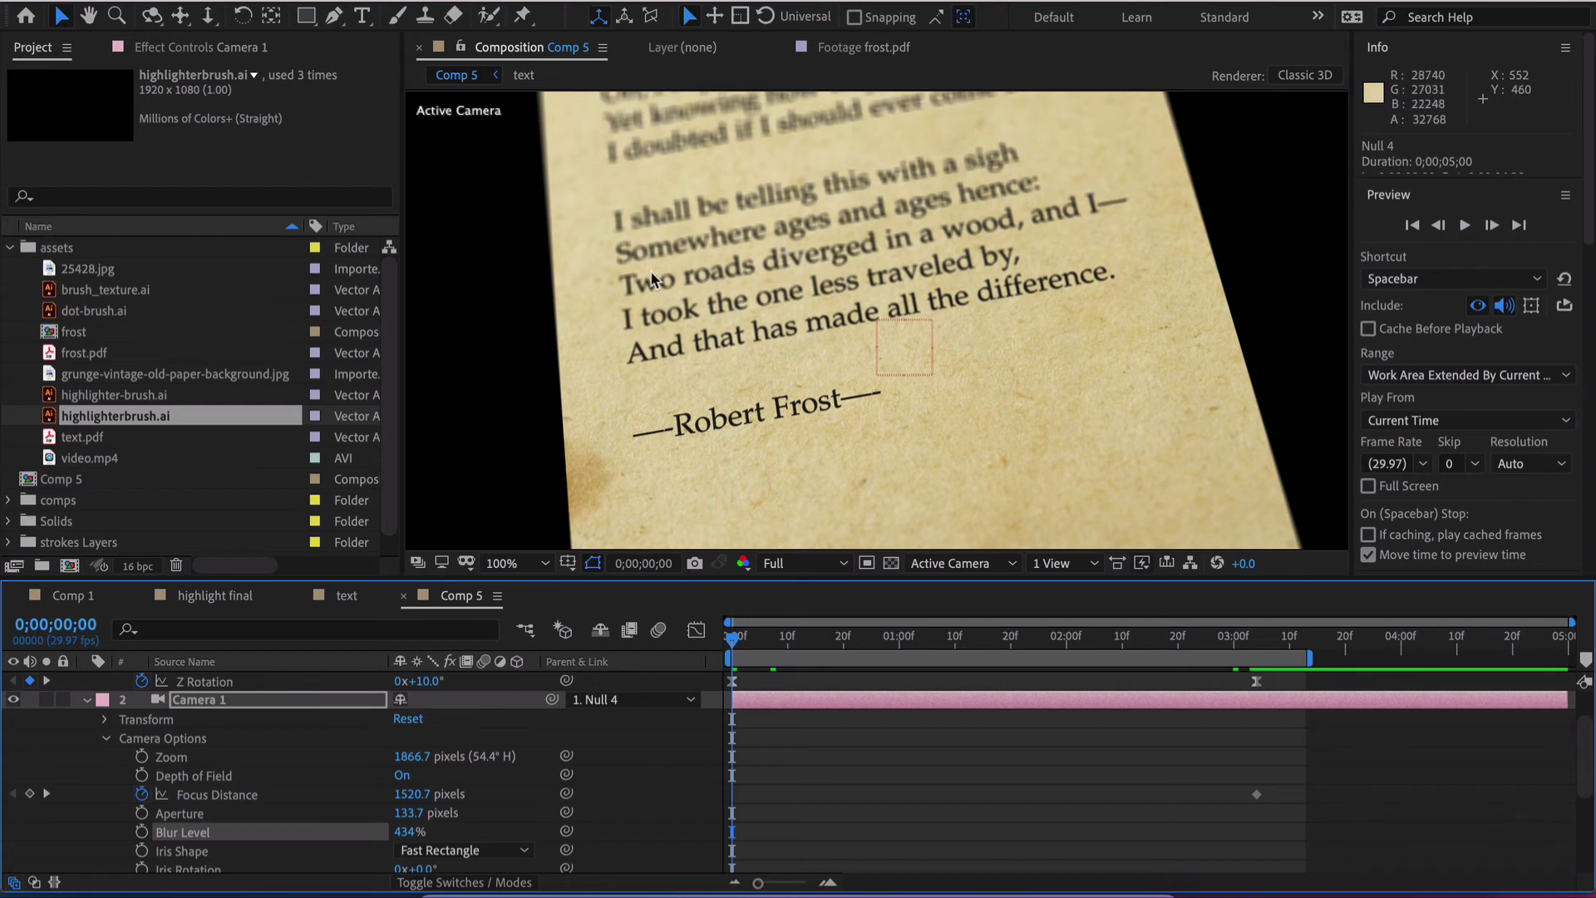
Jump to the next keyframe and add video.mp4 as Comp 5's bottom layer.
key(k)
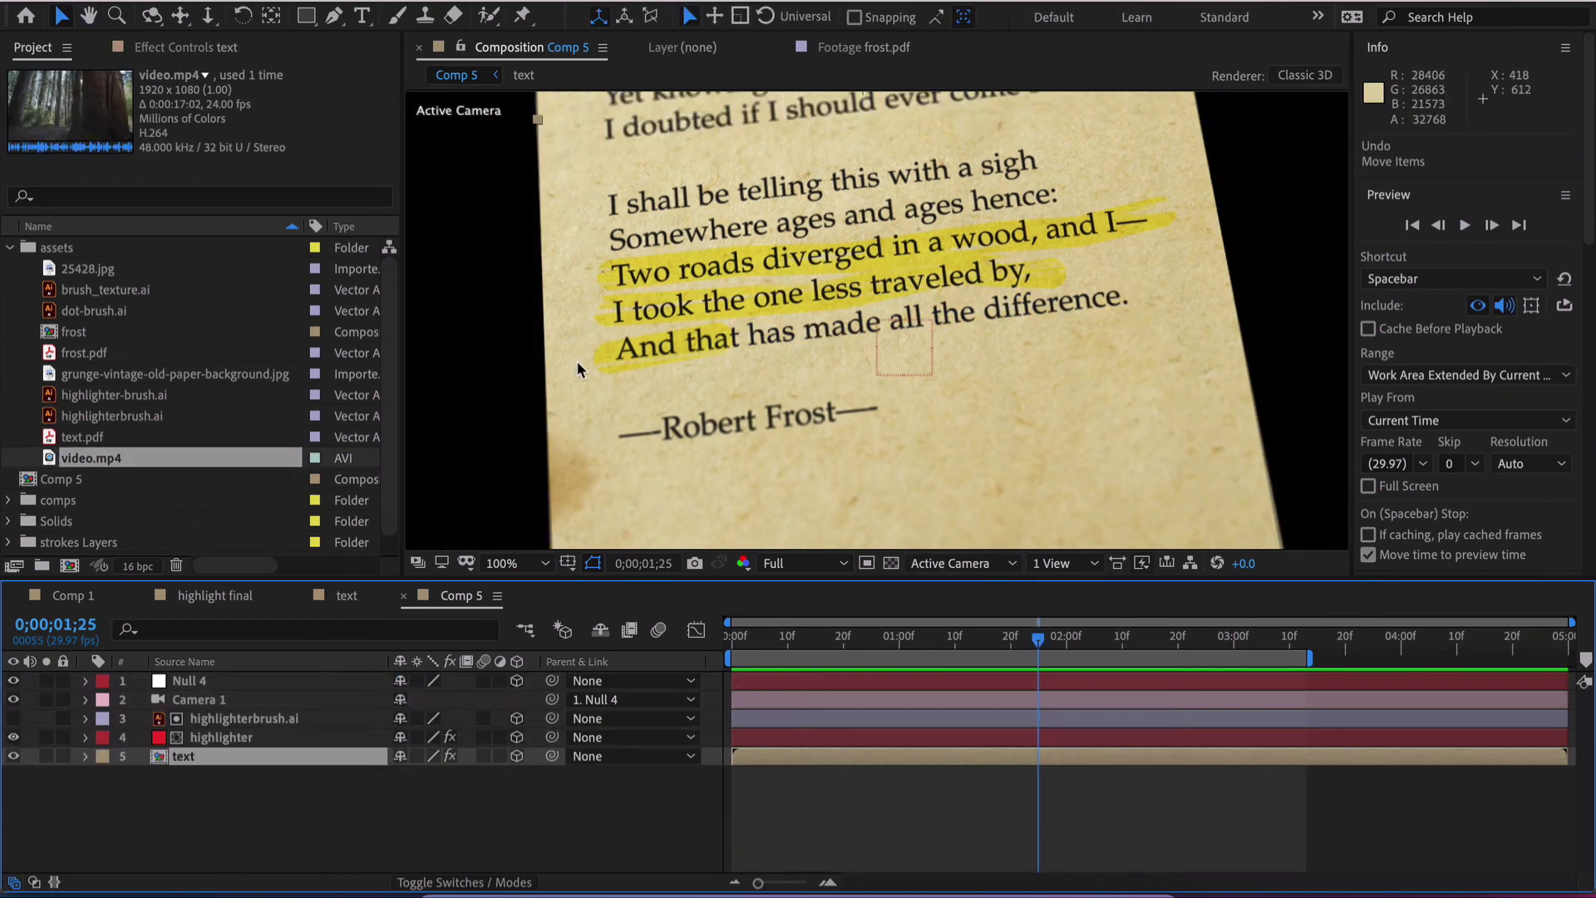
drag(96, 469, 198, 794)
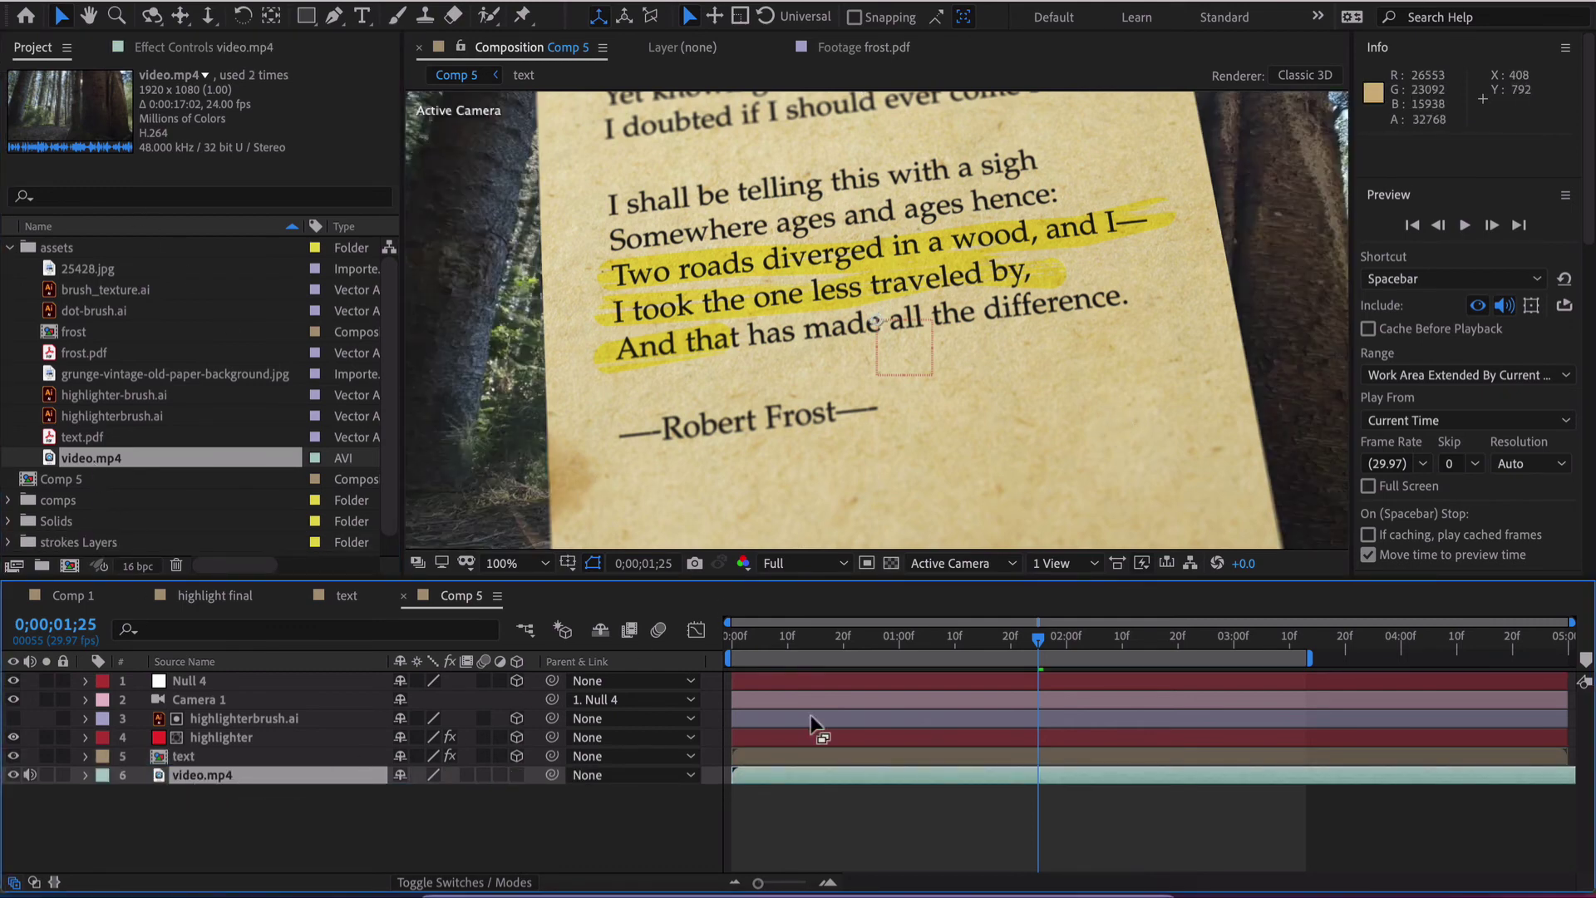
Bring up the Pexels page for the forest sun-rays footage in Chrome.
click(960, 888)
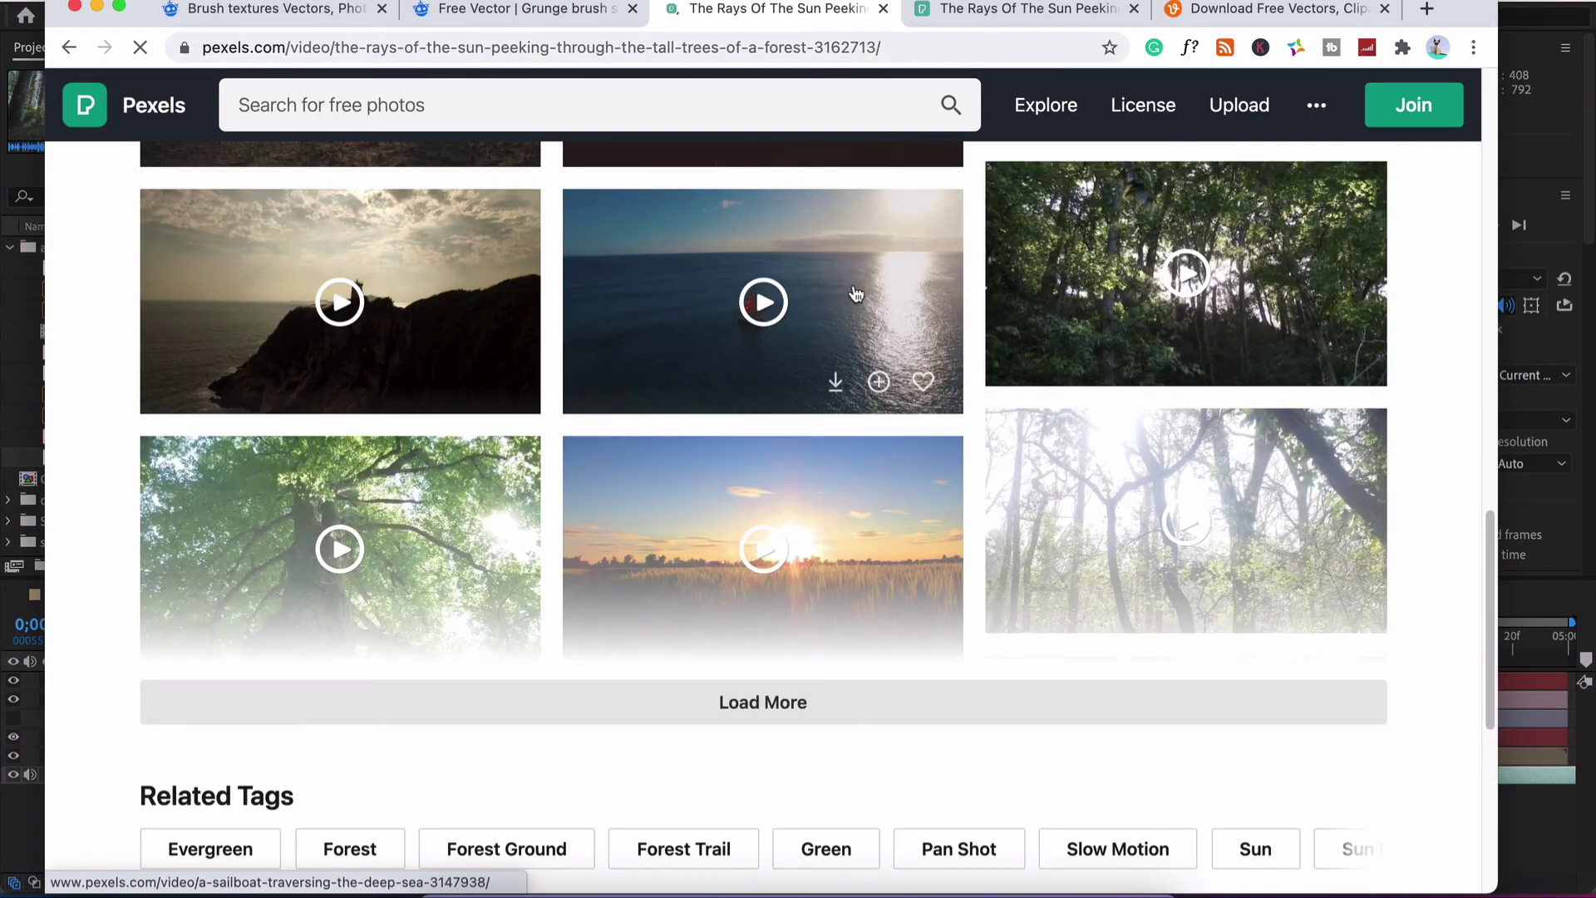
scroll(856, 295, up, 15)
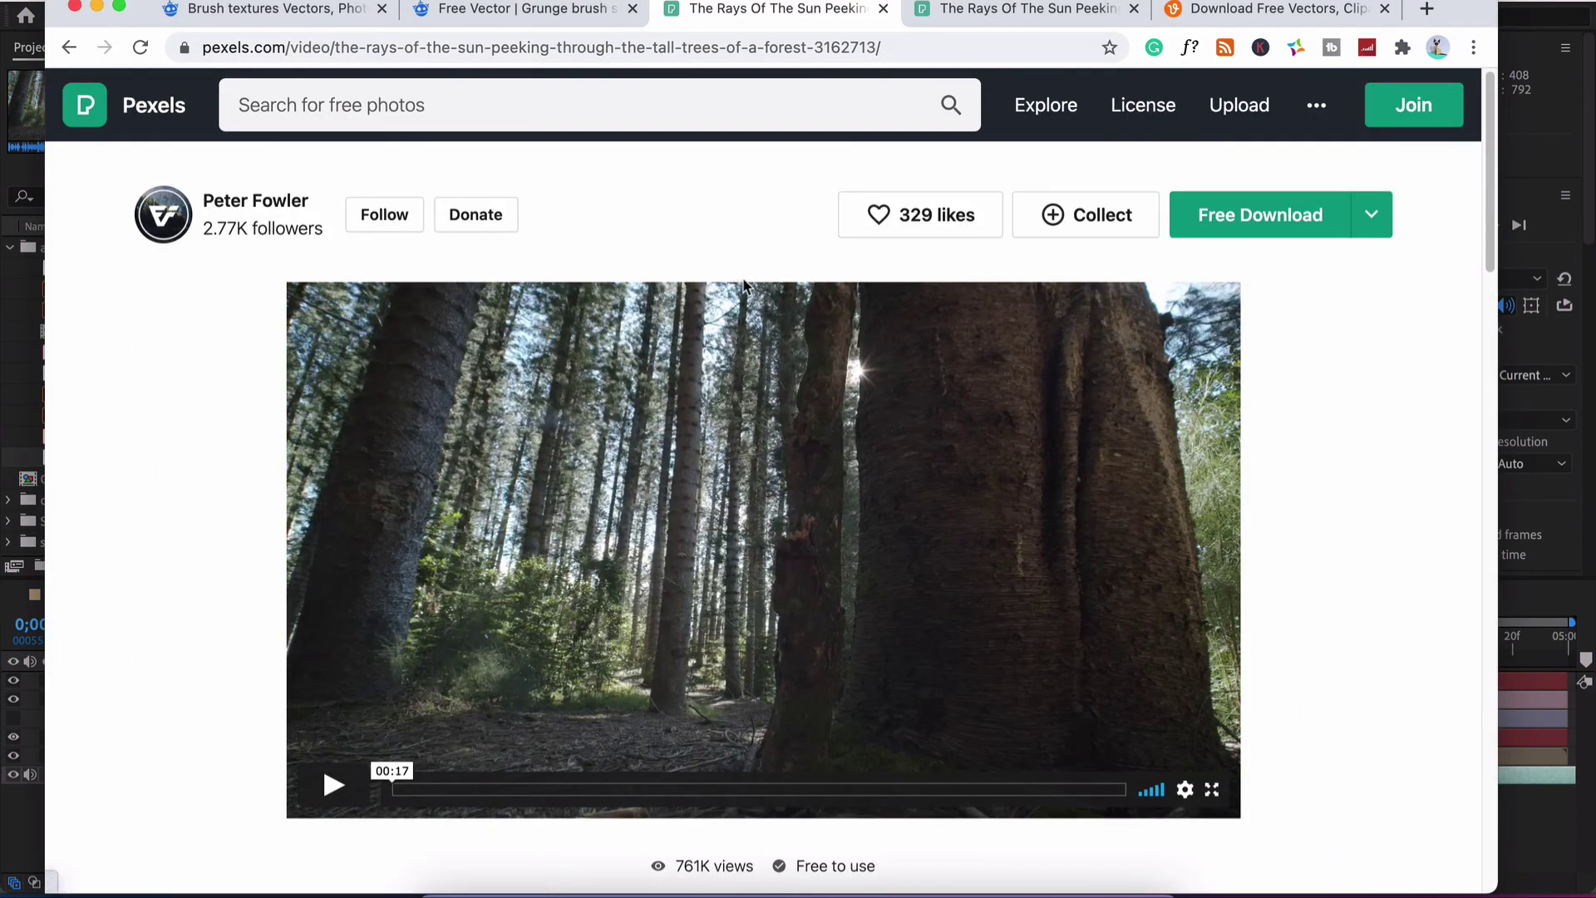
scroll(845, 287, down, 2)
scroll(845, 287, up, 2)
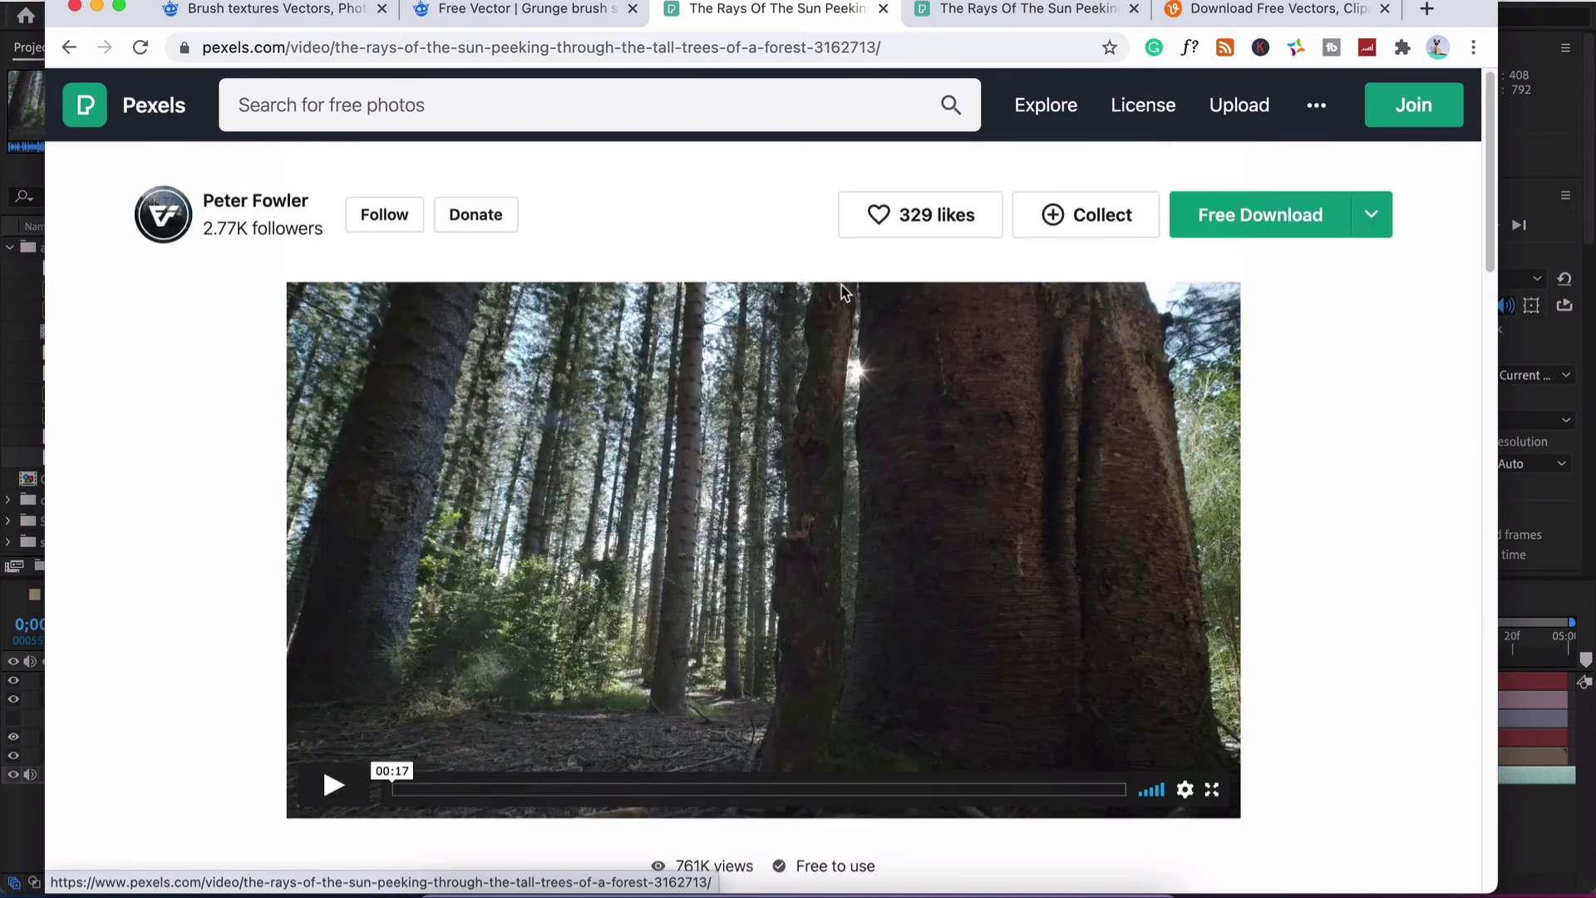
scroll(844, 291, down, 6)
Show the clip's Info and free-use license details, then return to the video at the top.
click(823, 407)
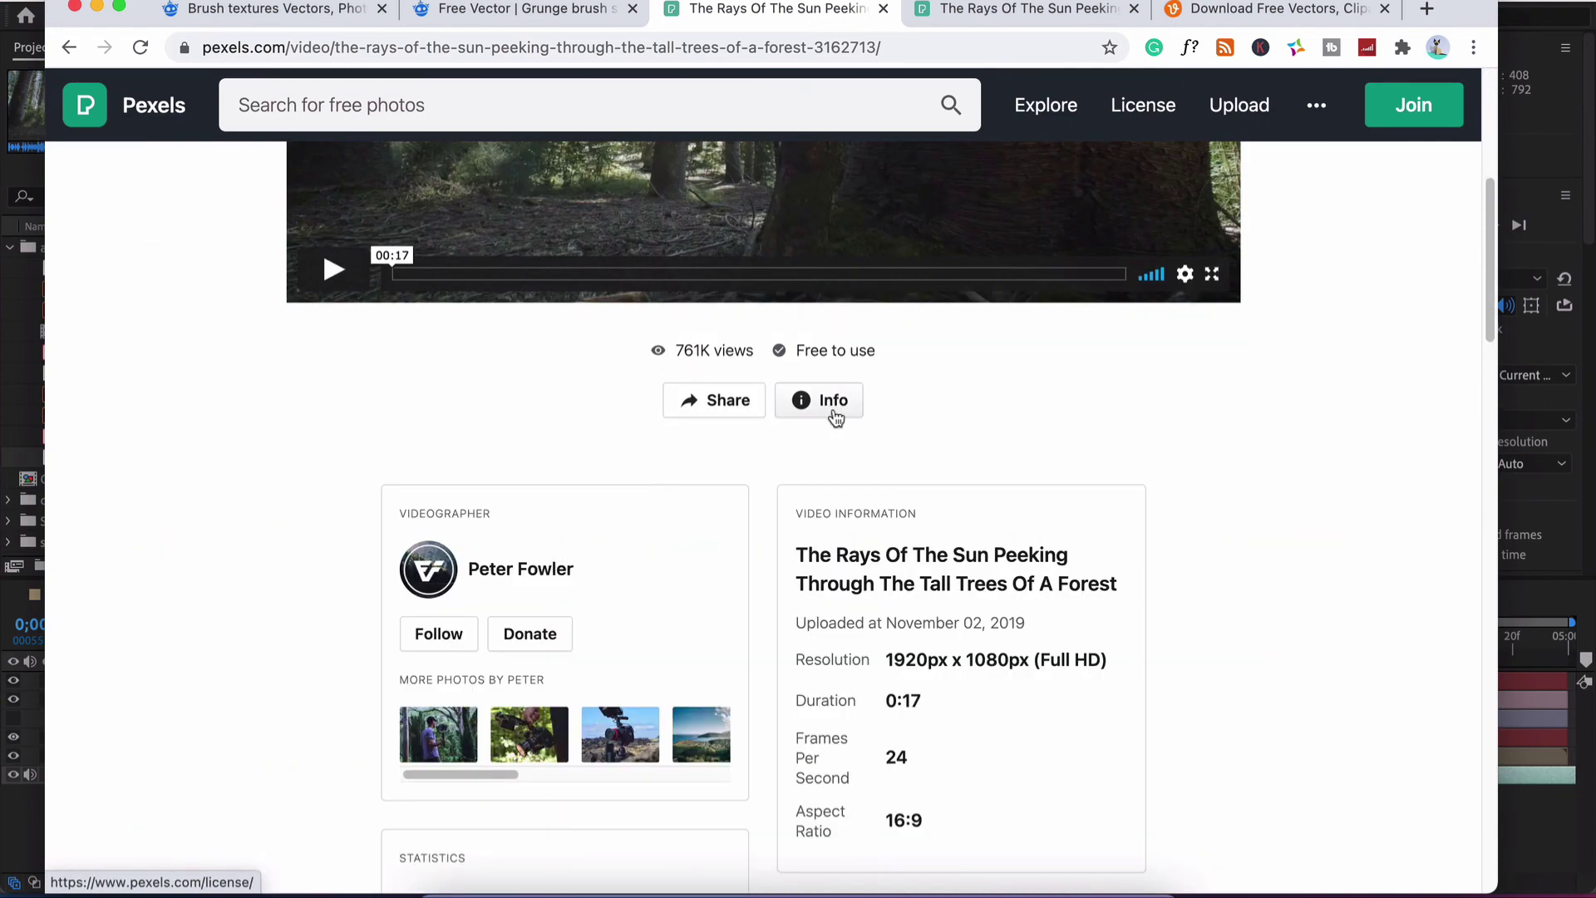
scroll(1027, 506, down, 2)
scroll(993, 720, down, 4)
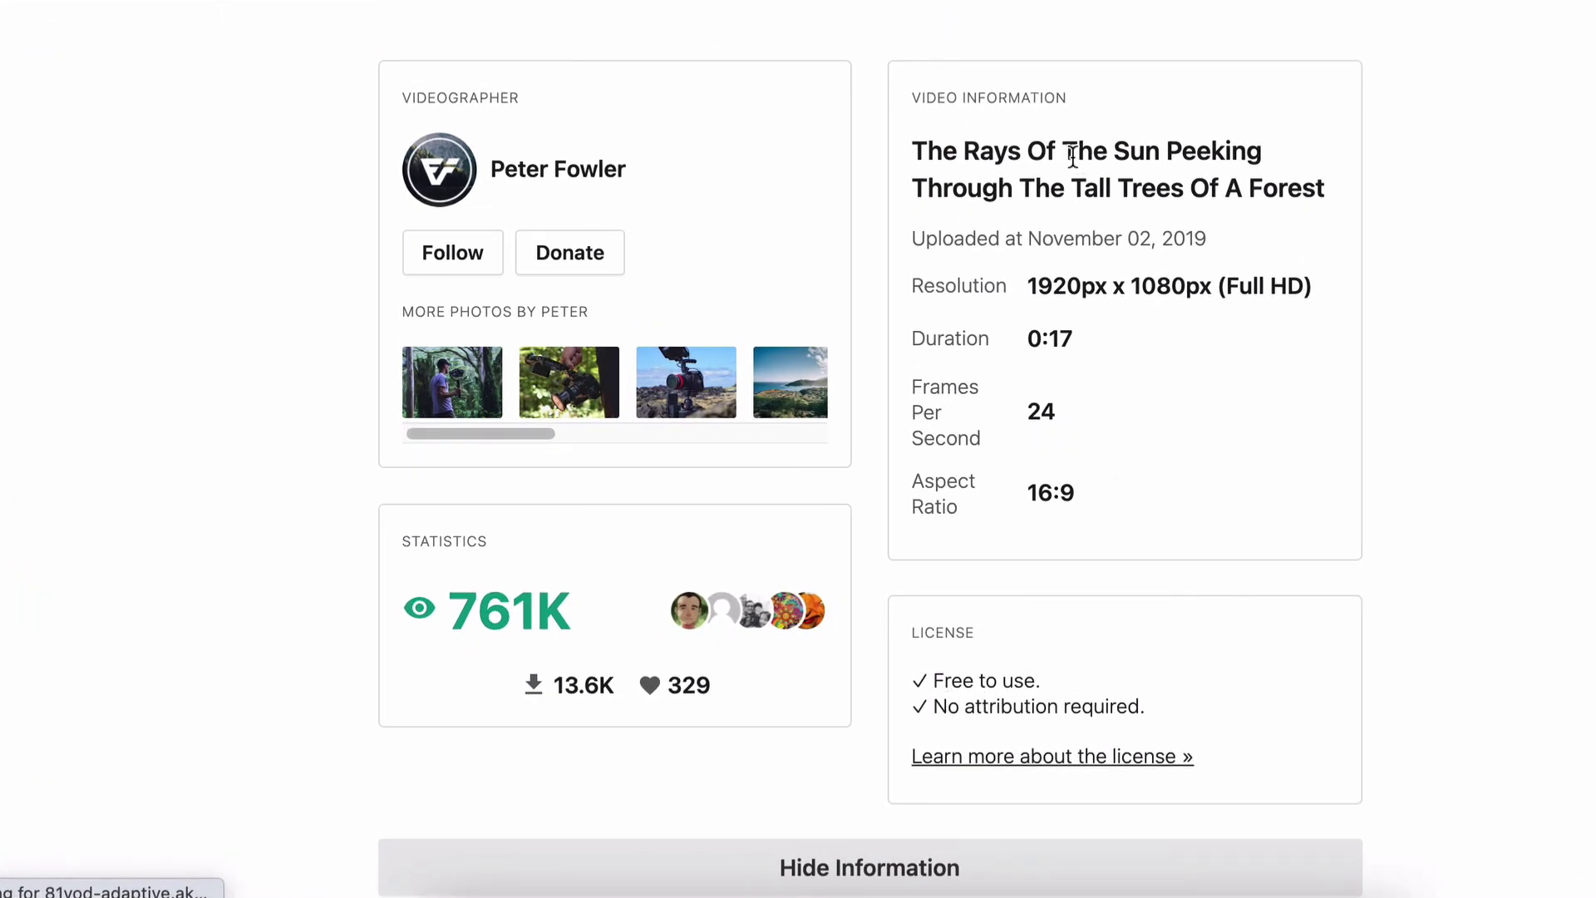
scroll(532, 52, up, 10)
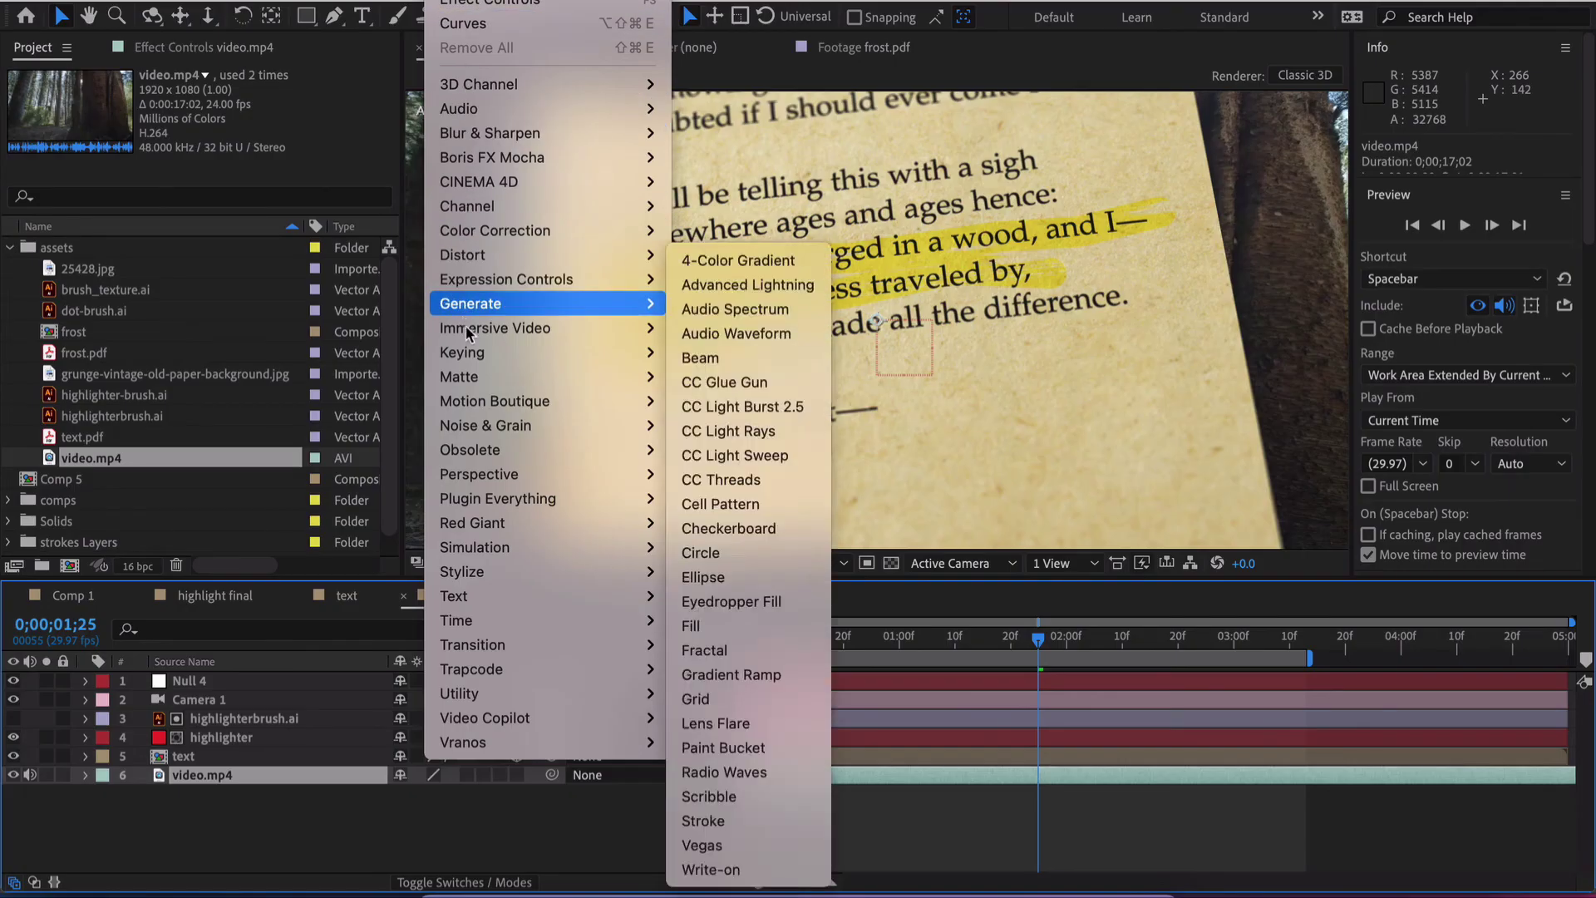
Apply Gaussian Blur to video.mp4 with Blurriness 33.2 and Repeat Edge Pixels on.
mouse_move(468, 333)
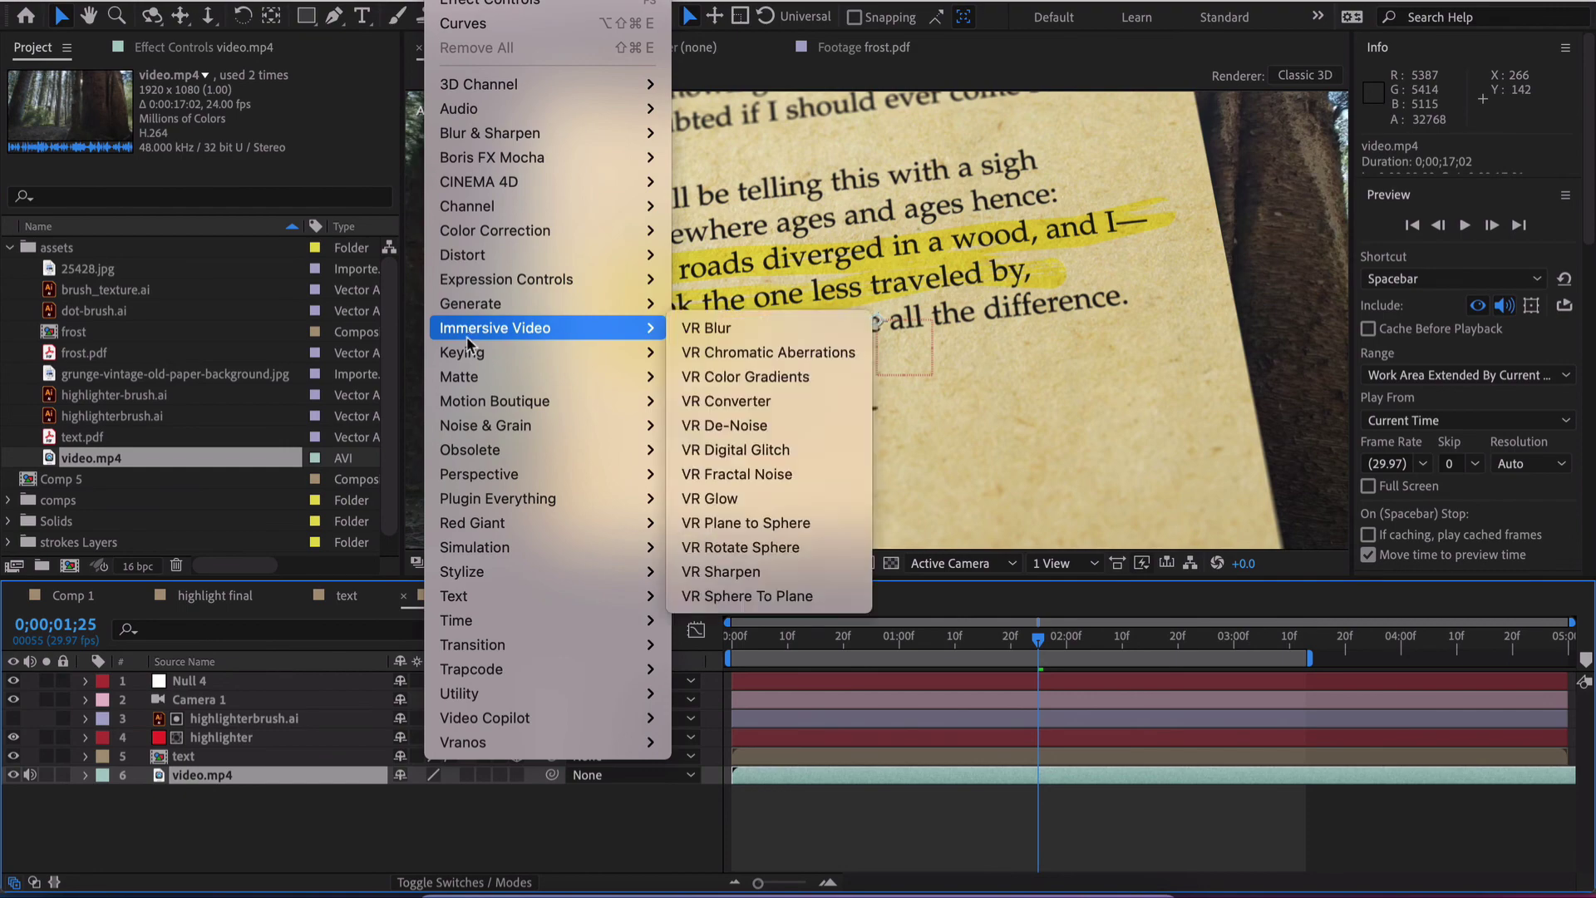
mouse_move(501, 139)
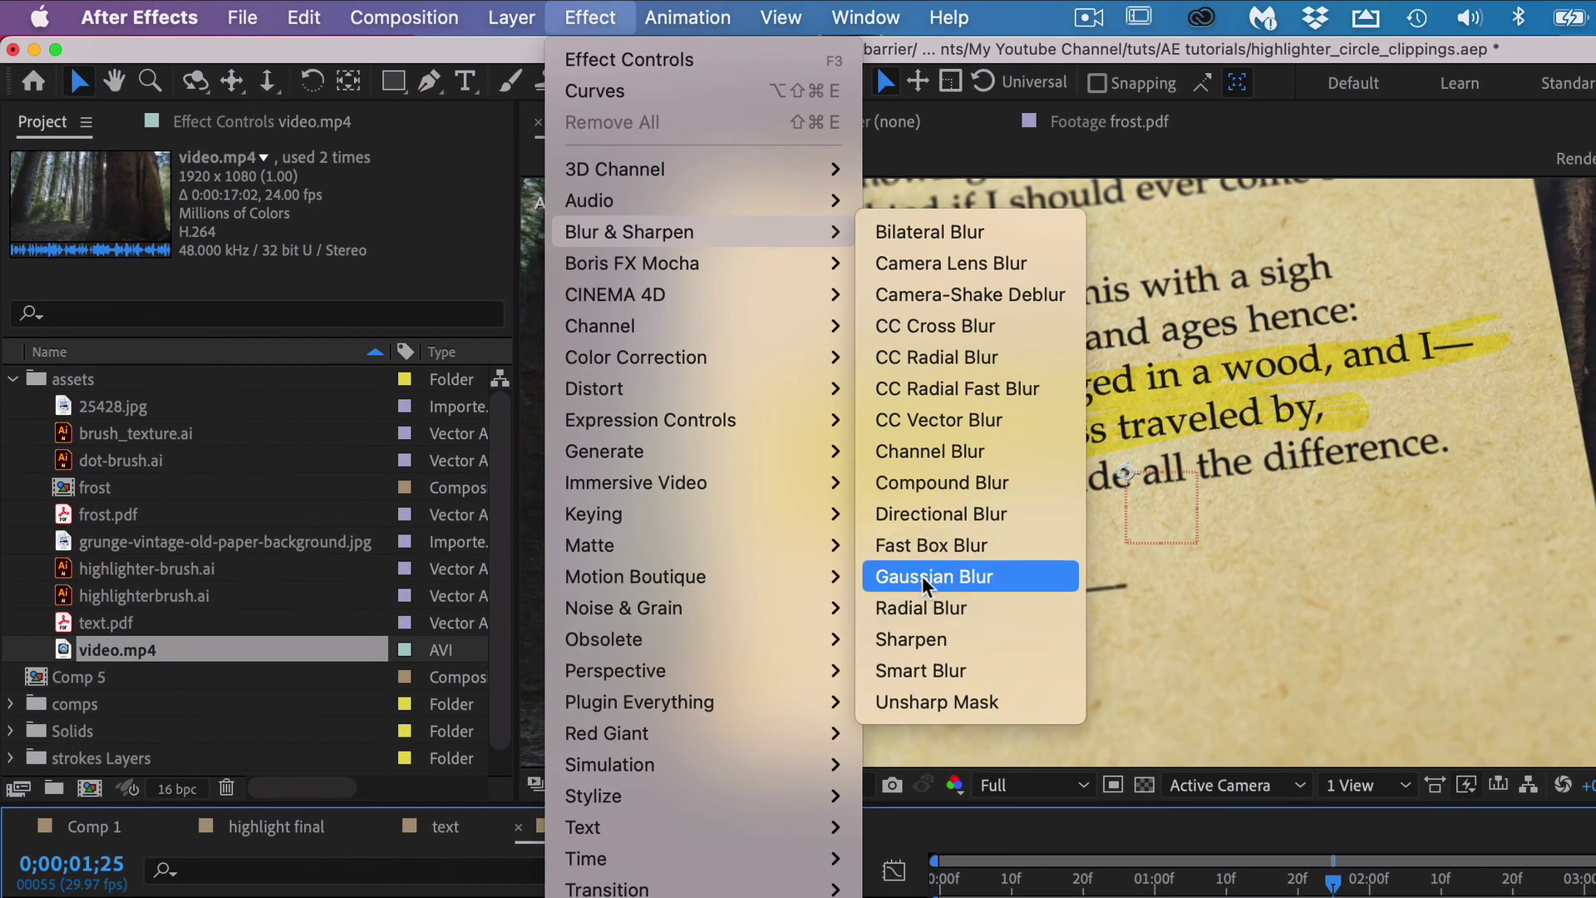
click(921, 576)
drag(295, 207, 741, 182)
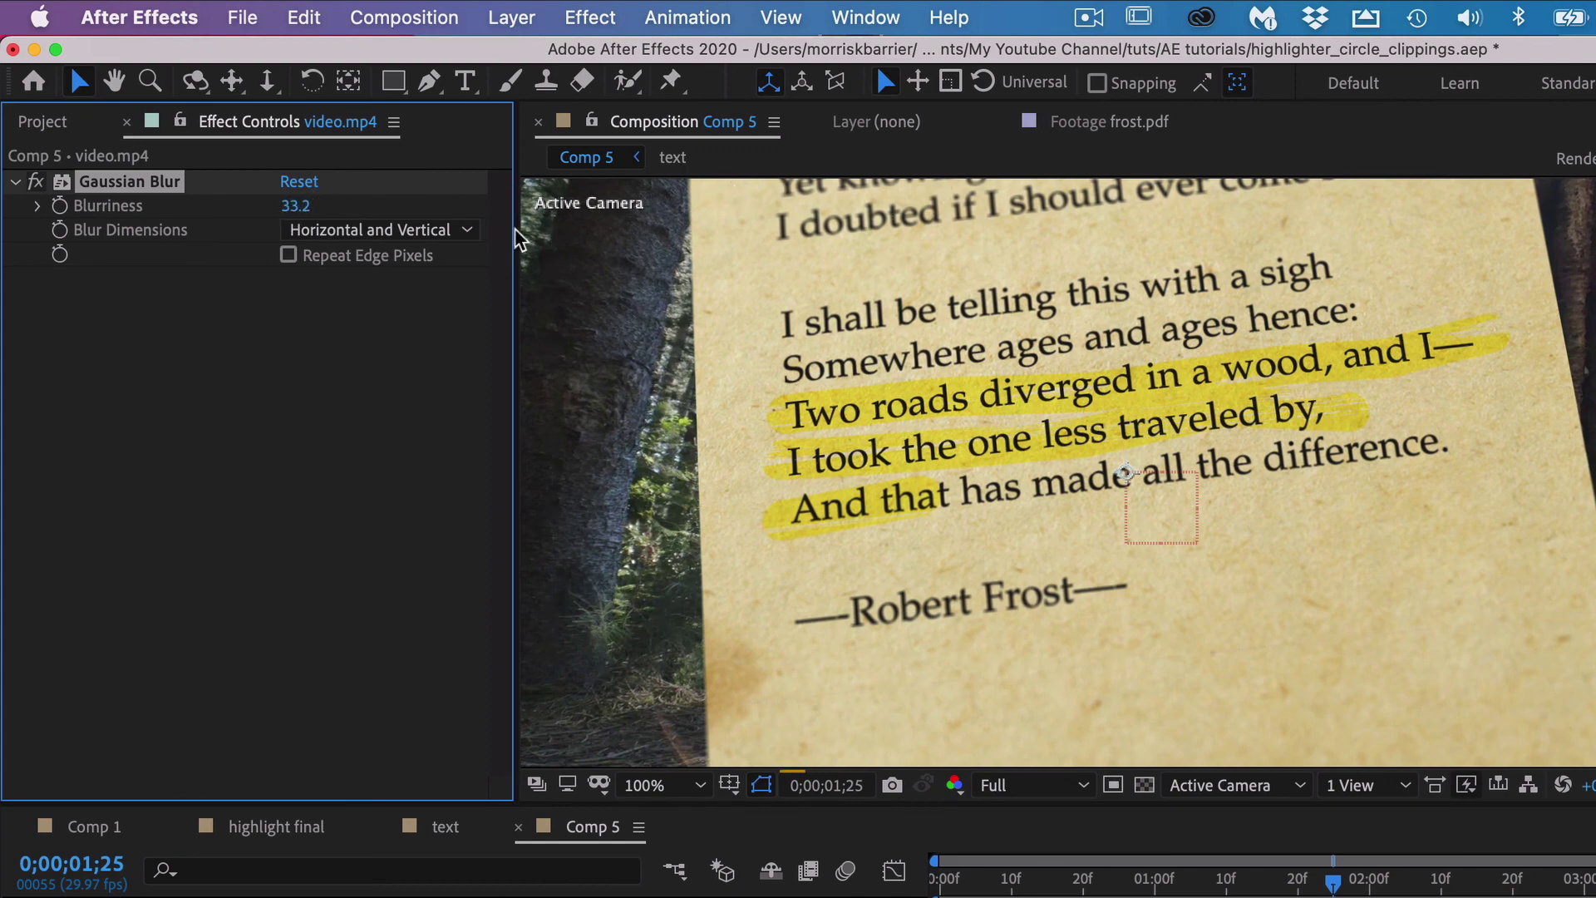
click(288, 255)
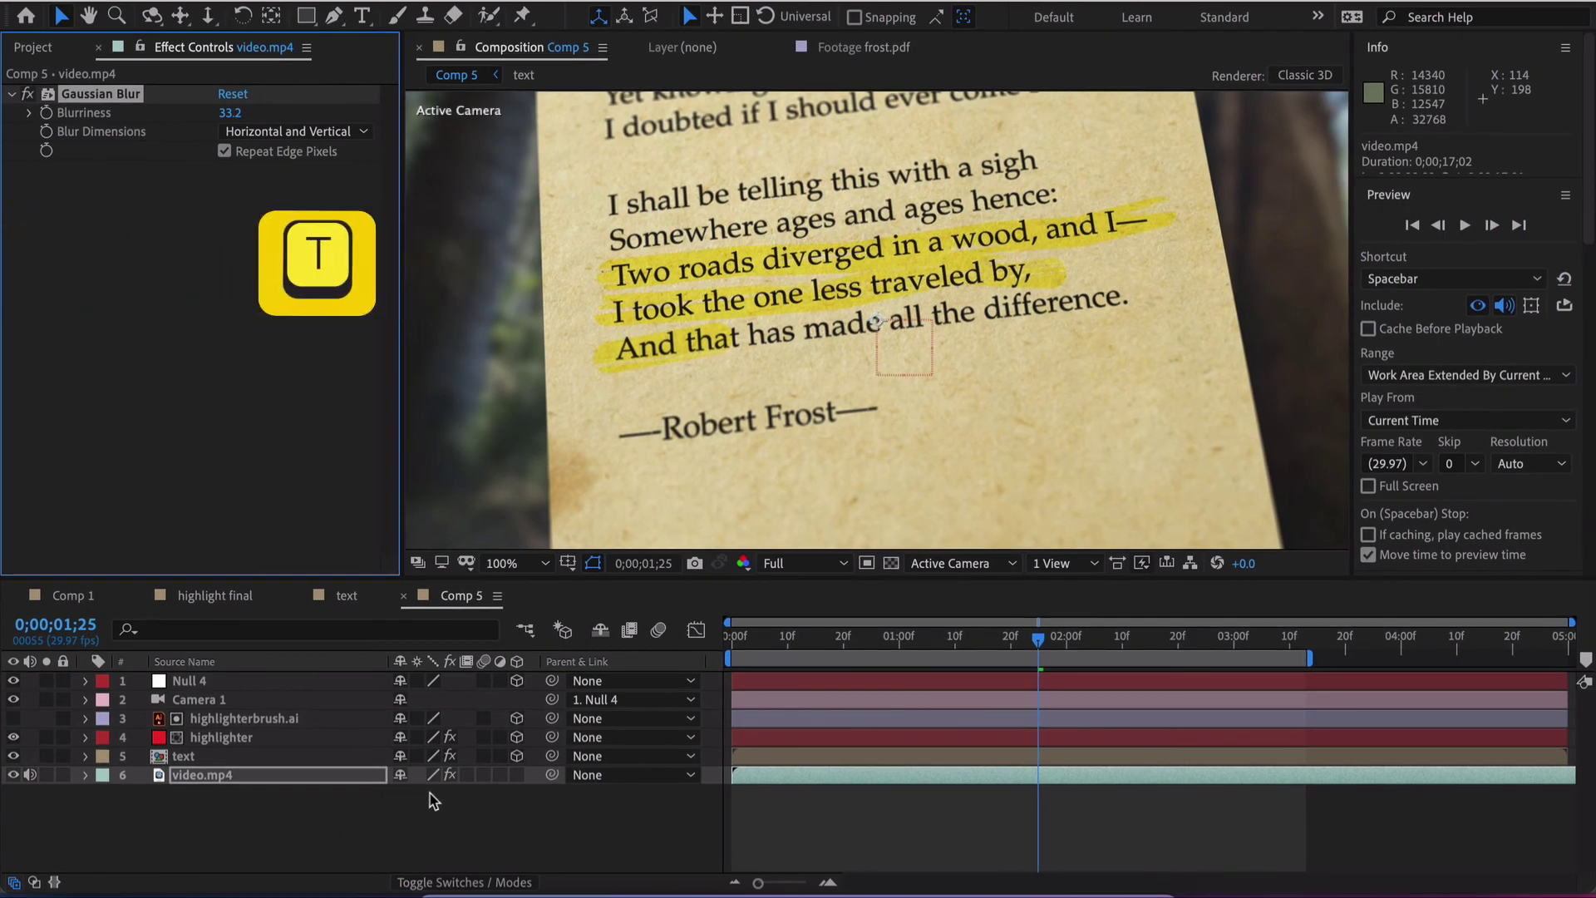
Lower the forest footage's opacity to 65% and preview from the start.
key(t)
drag(405, 797, 376, 802)
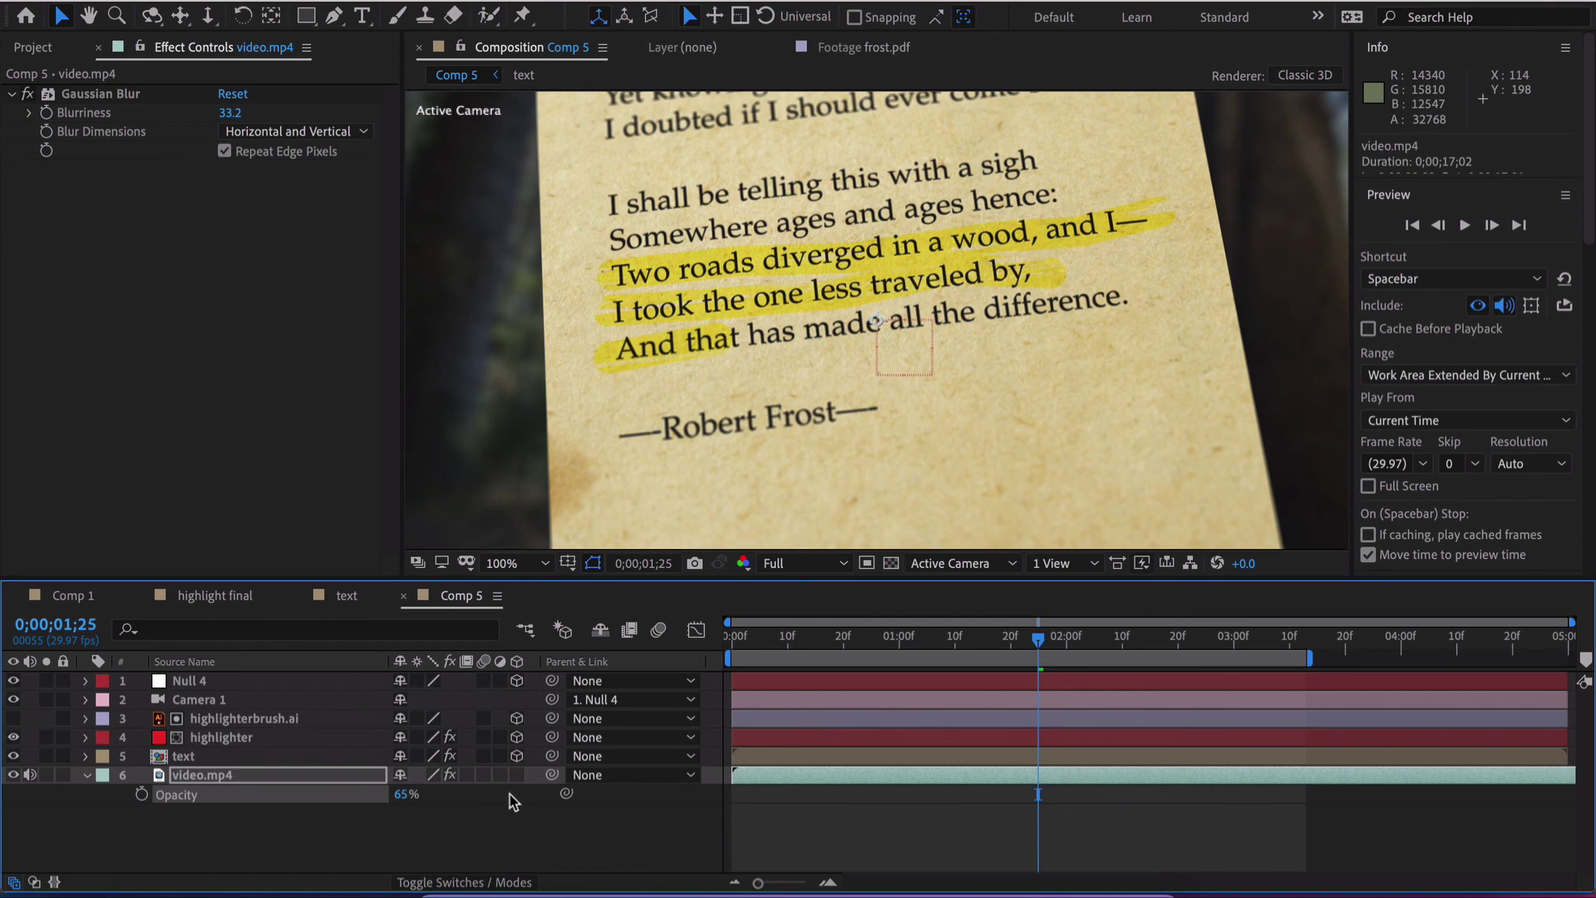
key(Home)
key(space)
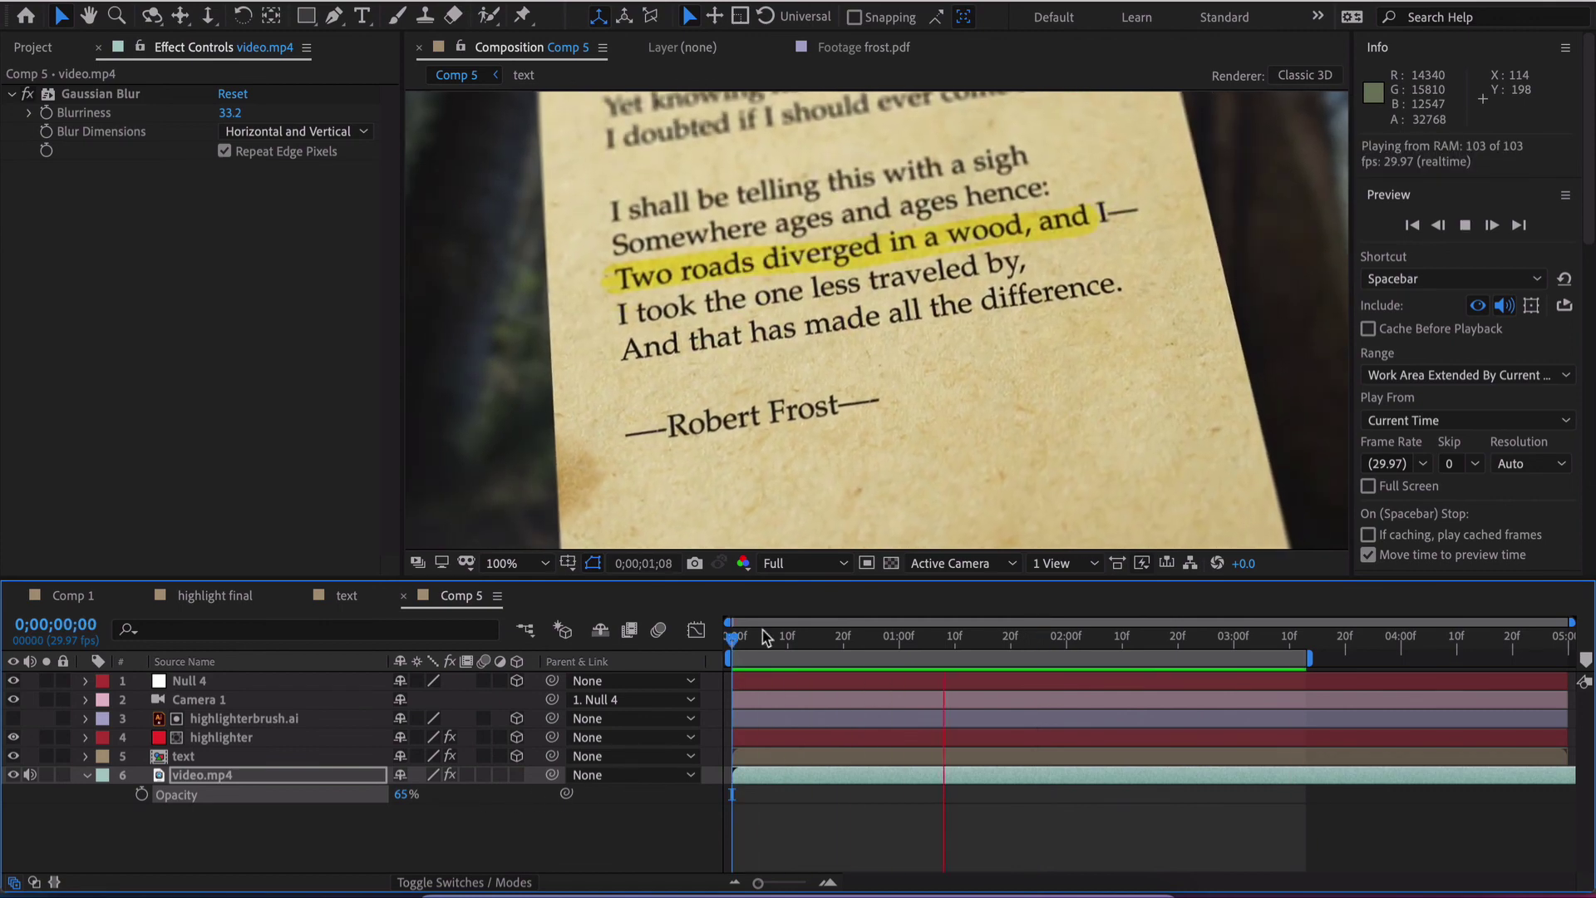